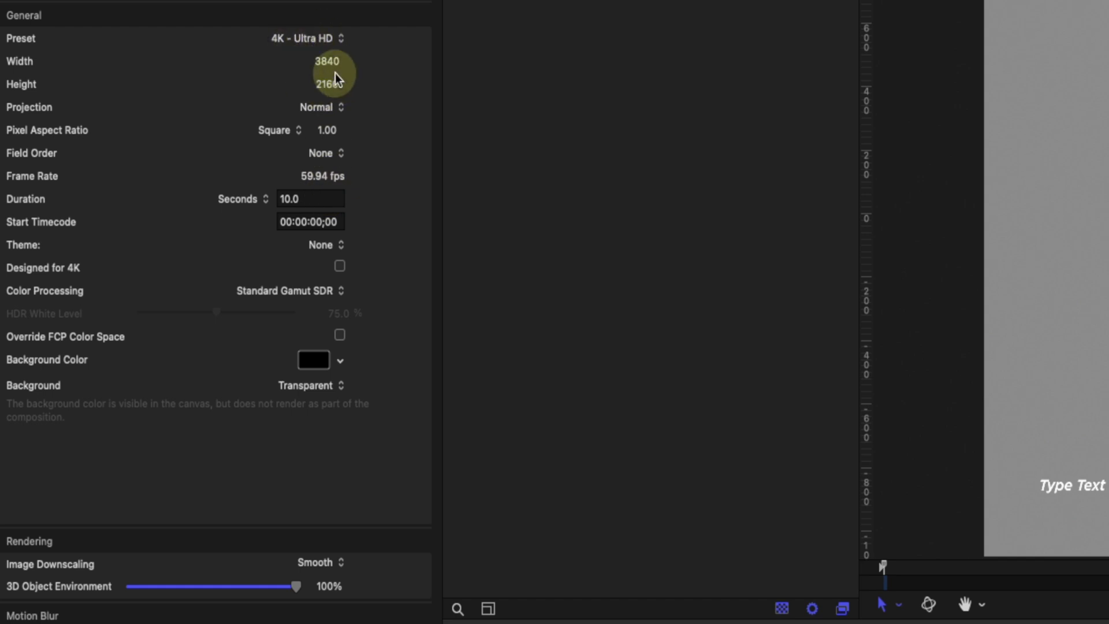
pyautogui.click(298, 38)
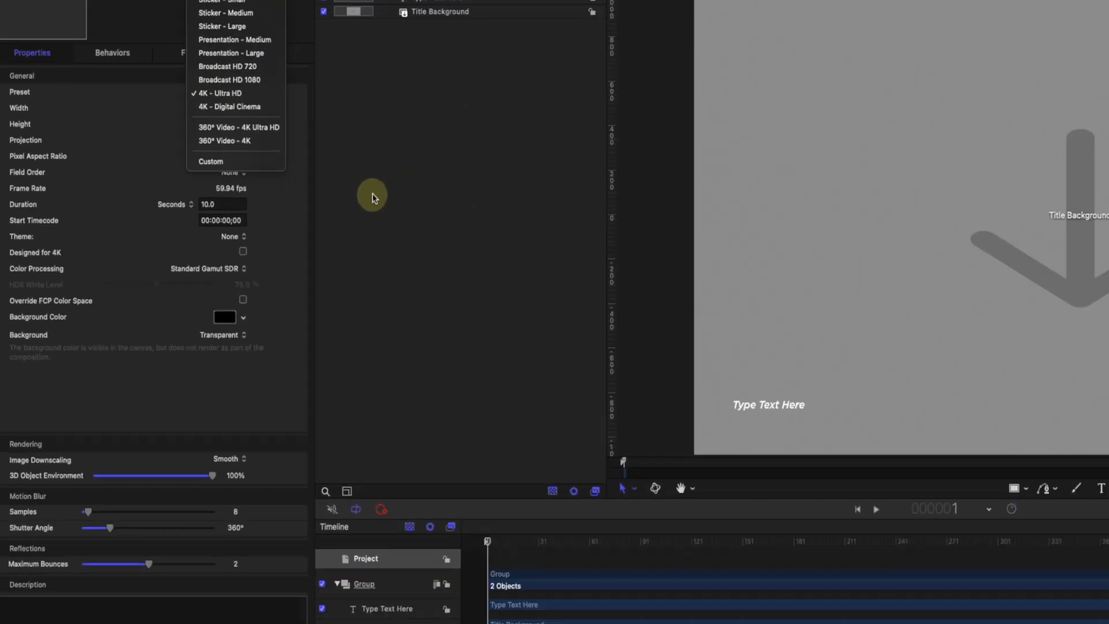
pyautogui.click(525, 186)
pyautogui.click(308, 54)
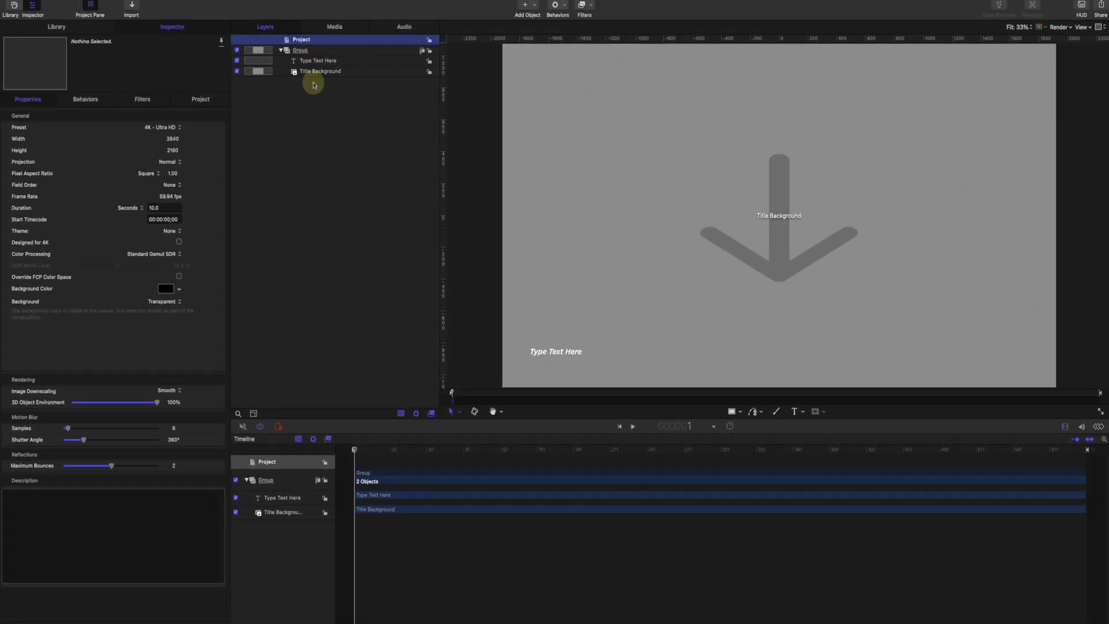
# Step: Delete the Type Text Here layer and hide the group that holds the title background
pyautogui.click(308, 51)
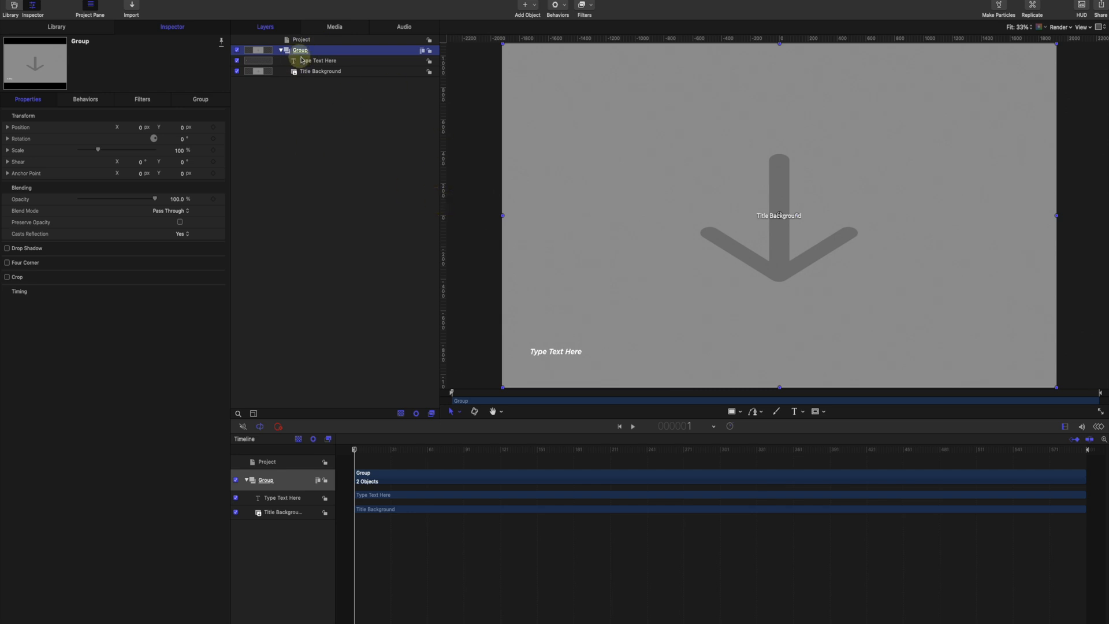
pyautogui.click(305, 62)
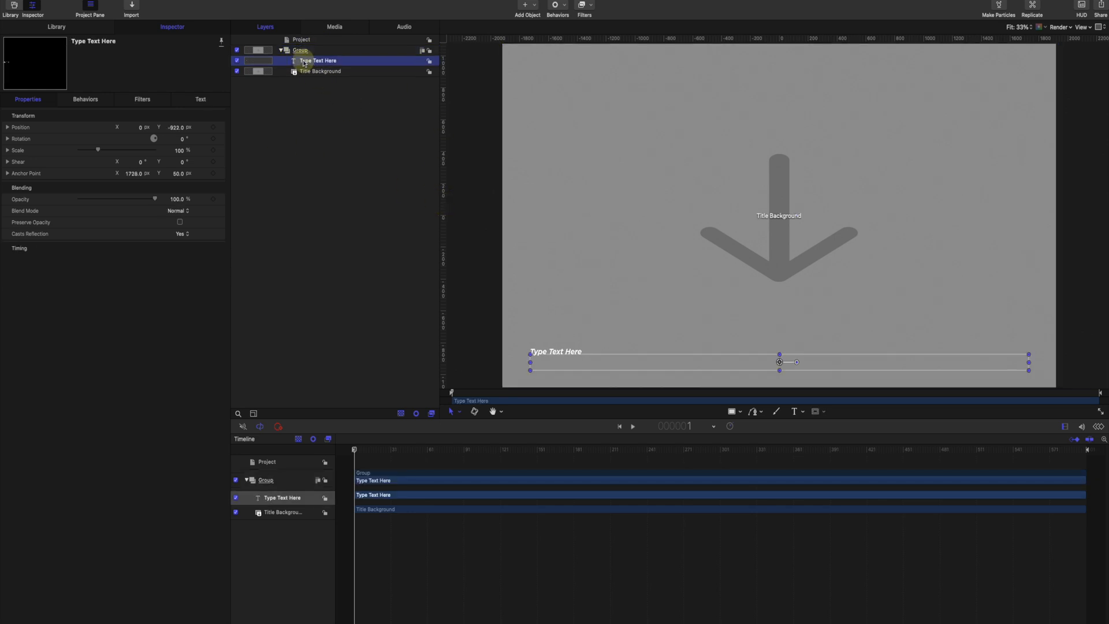
pyautogui.press('Delete')
pyautogui.click(261, 51)
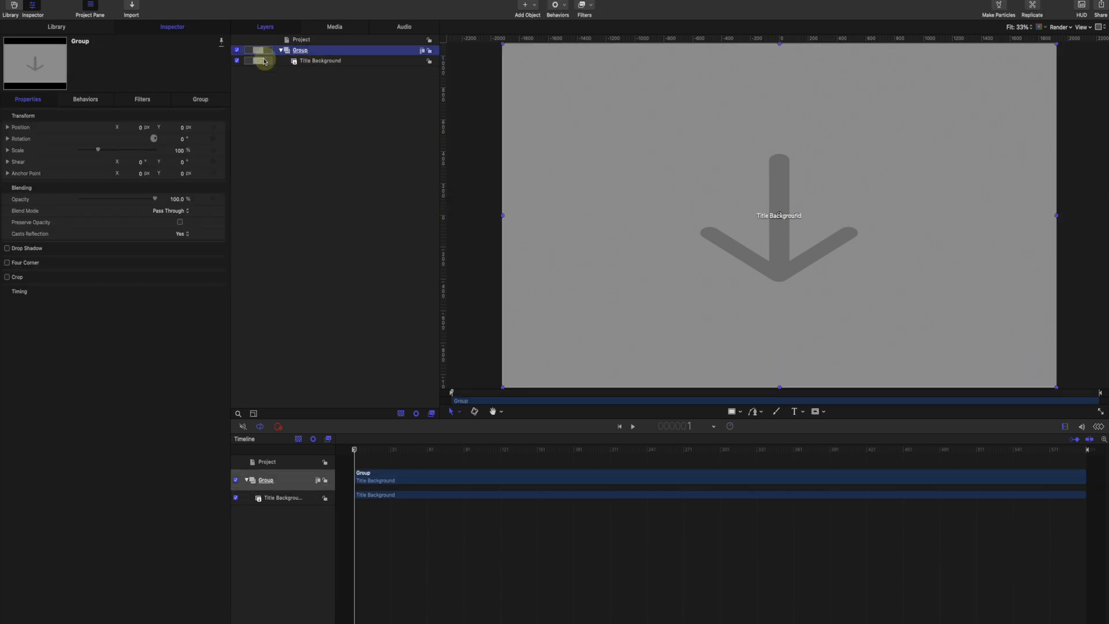
pyautogui.click(236, 51)
# Step: Add a new group to the project and name it LEAD
pyautogui.rightClick(388, 135)
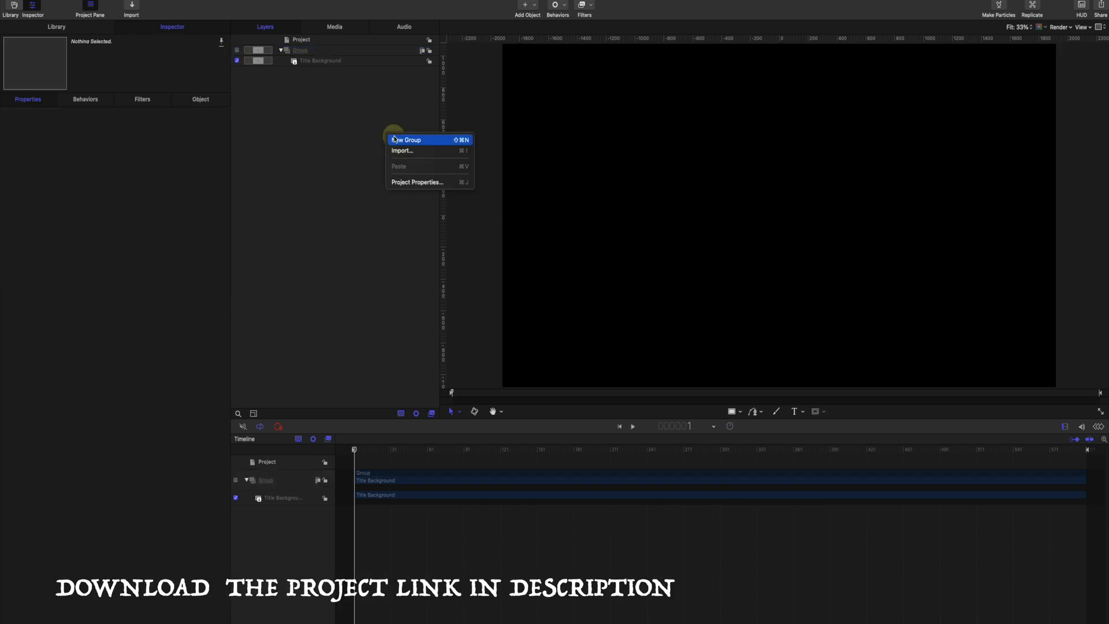
pyautogui.click(406, 140)
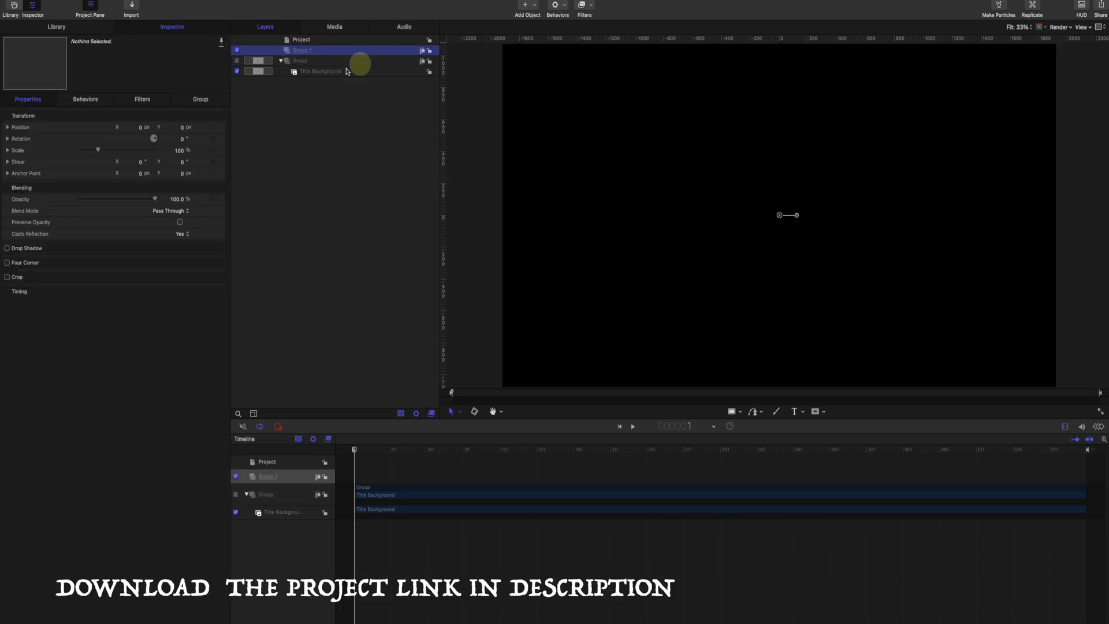
pyautogui.doubleClick(306, 51)
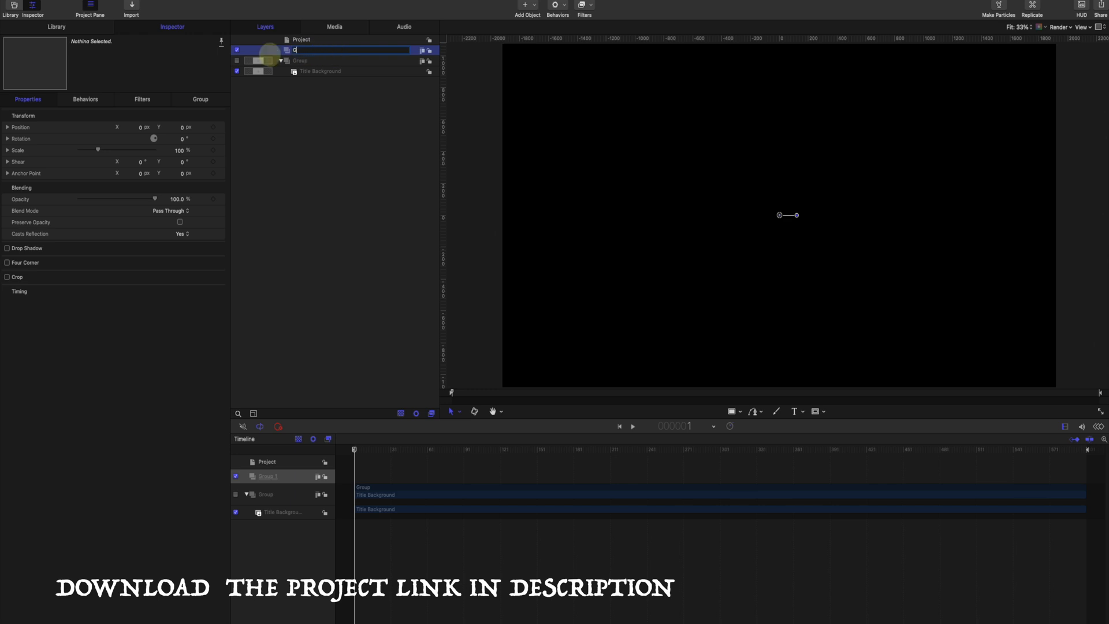
pyautogui.write('LEA')
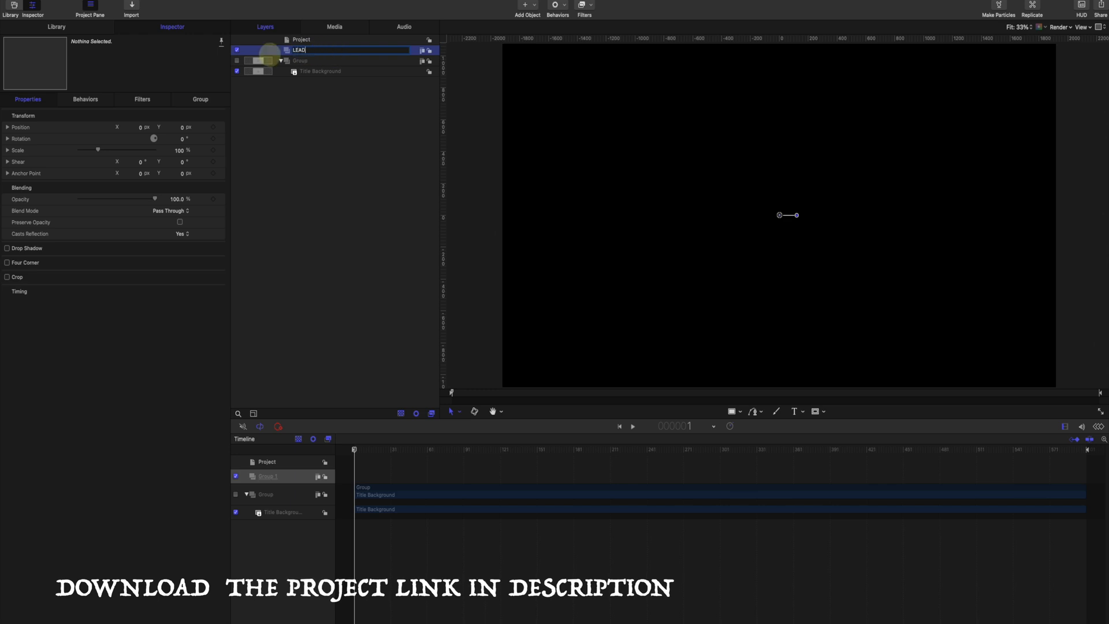
pyautogui.write('D')
pyautogui.click(351, 105)
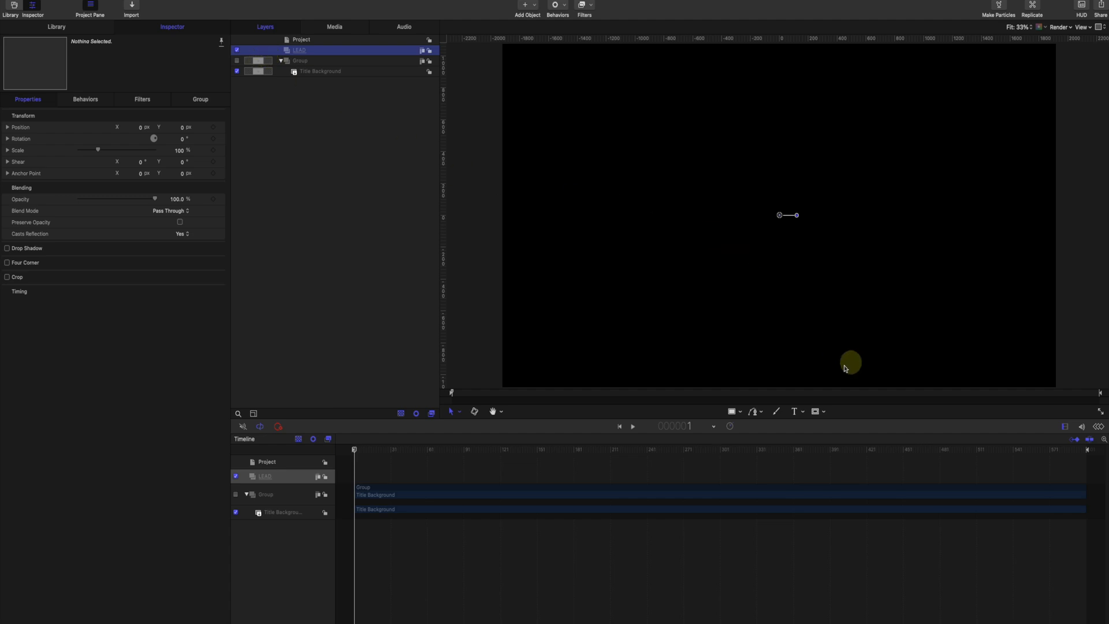
# Step: With the Line tool chosen, add vertical canvas guides at about -1000 px and 1000 px
pyautogui.click(741, 413)
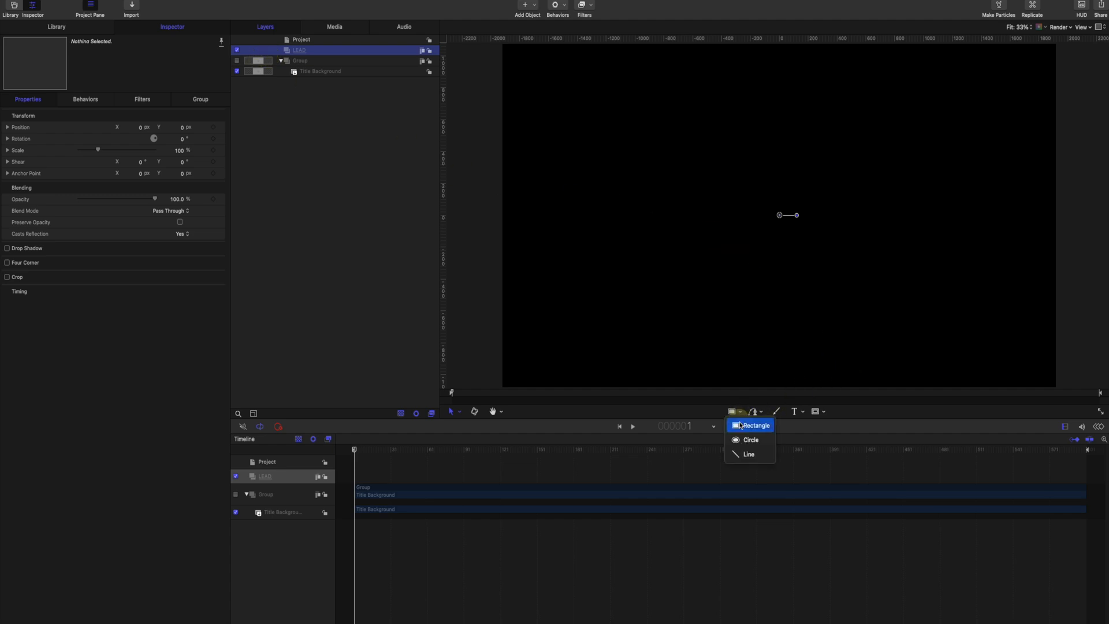
pyautogui.click(750, 455)
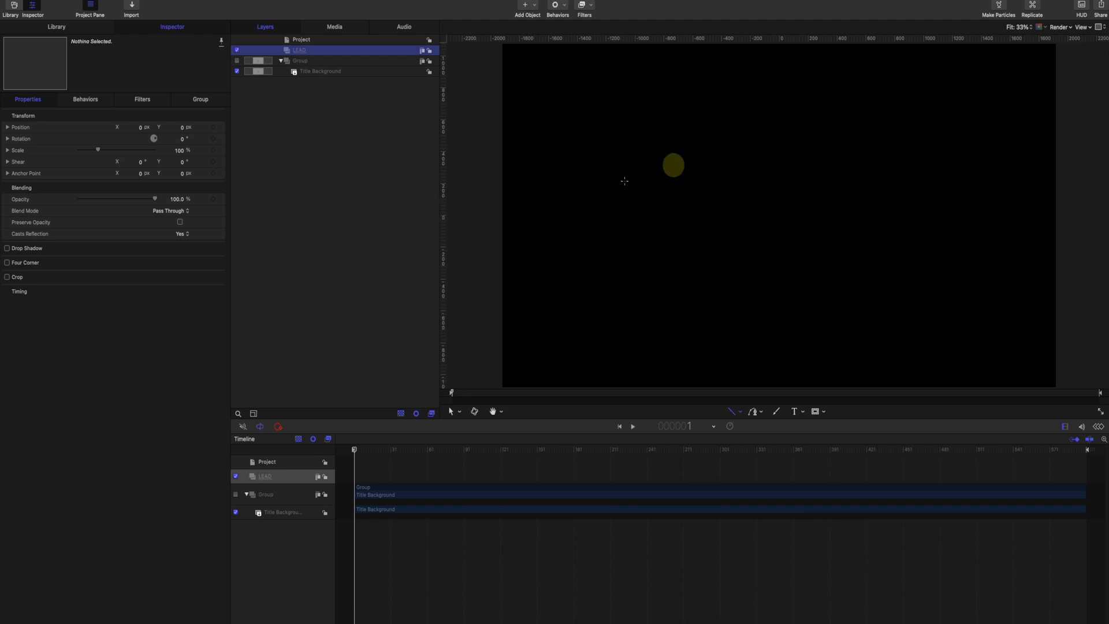
pyautogui.moveTo(442, 215); pyautogui.dragTo(634, 210)
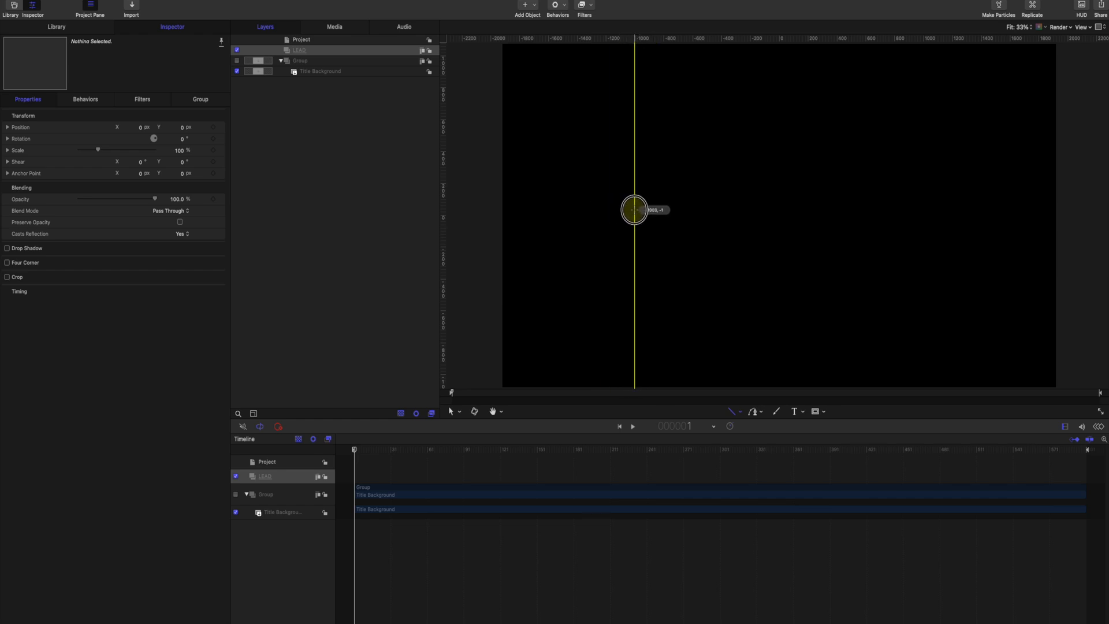
pyautogui.moveTo(444, 222); pyautogui.dragTo(924, 212)
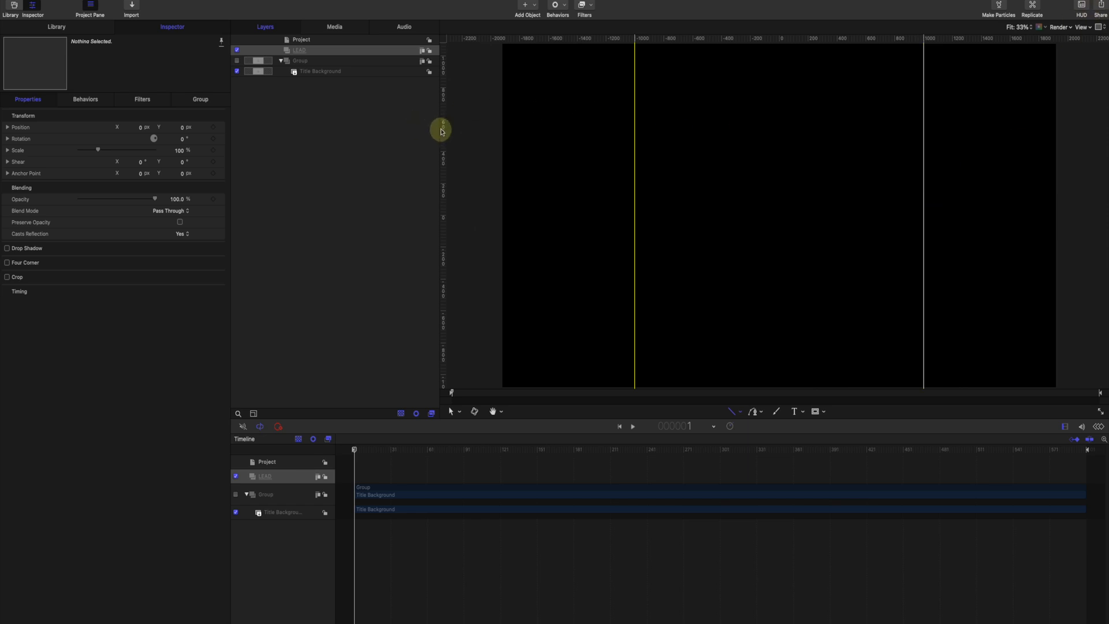
pyautogui.click(1101, 27)
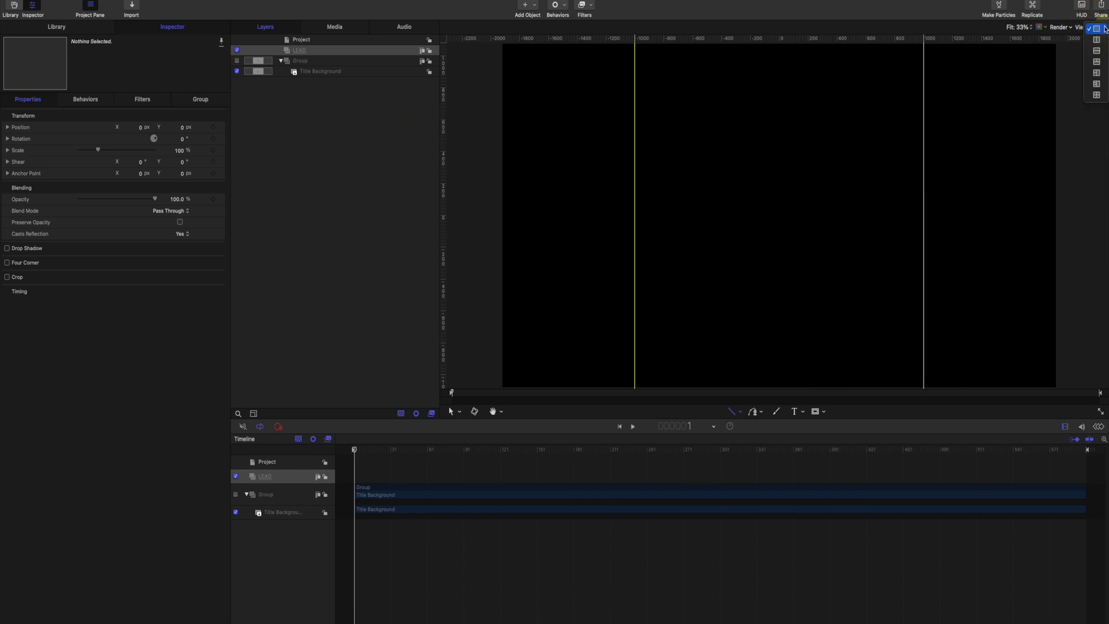
pyautogui.click(1085, 28)
pyautogui.click(1085, 28)
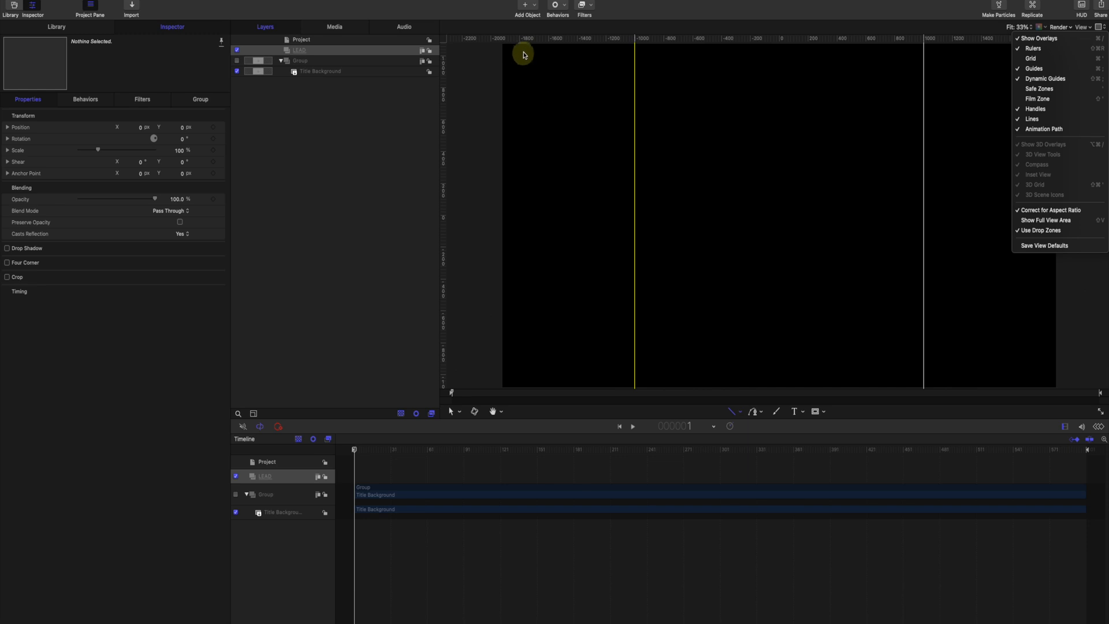
pyautogui.click(375, 425)
# Step: Draw a straight horizontal line in the LEAD group, spanning from one vertical guide to the other
pyautogui.click(738, 411)
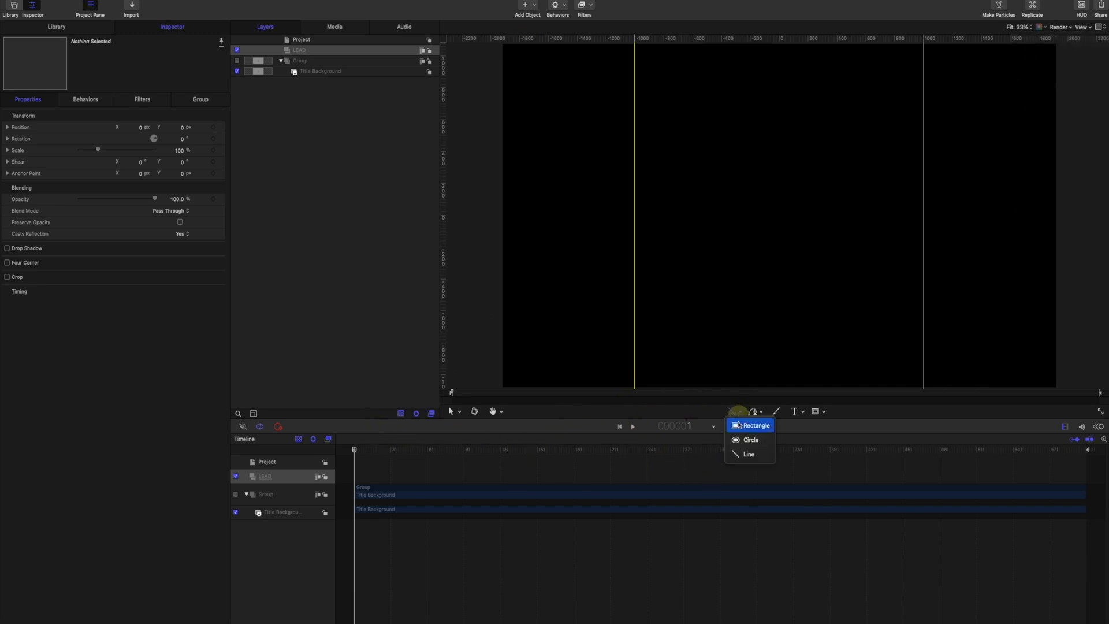
pyautogui.click(745, 455)
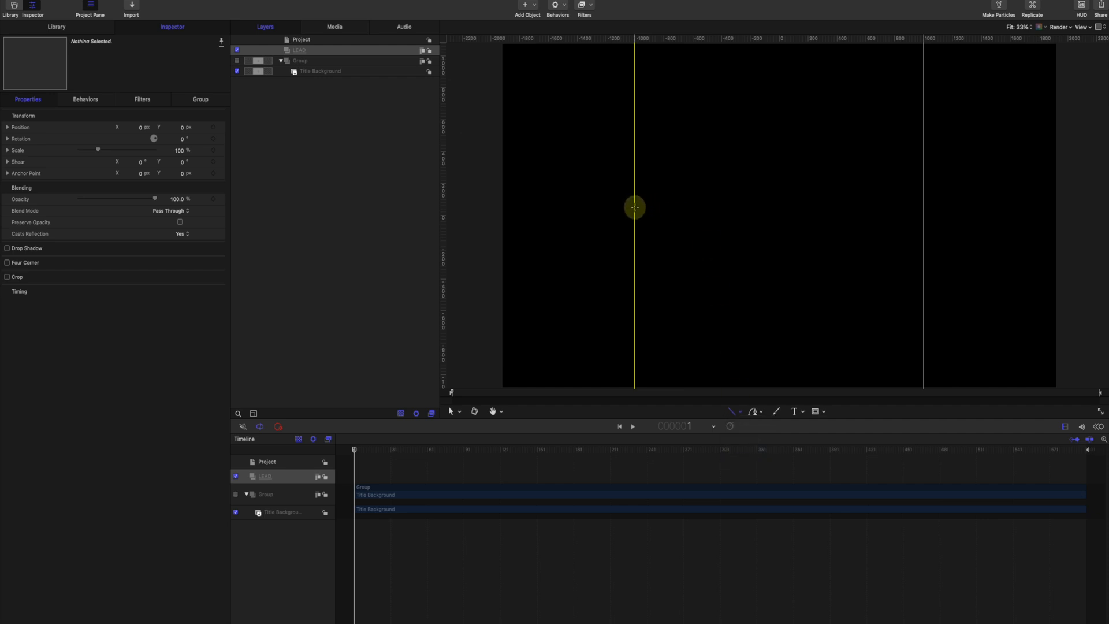
pyautogui.moveTo(635, 207); pyautogui.dragTo(916, 222)
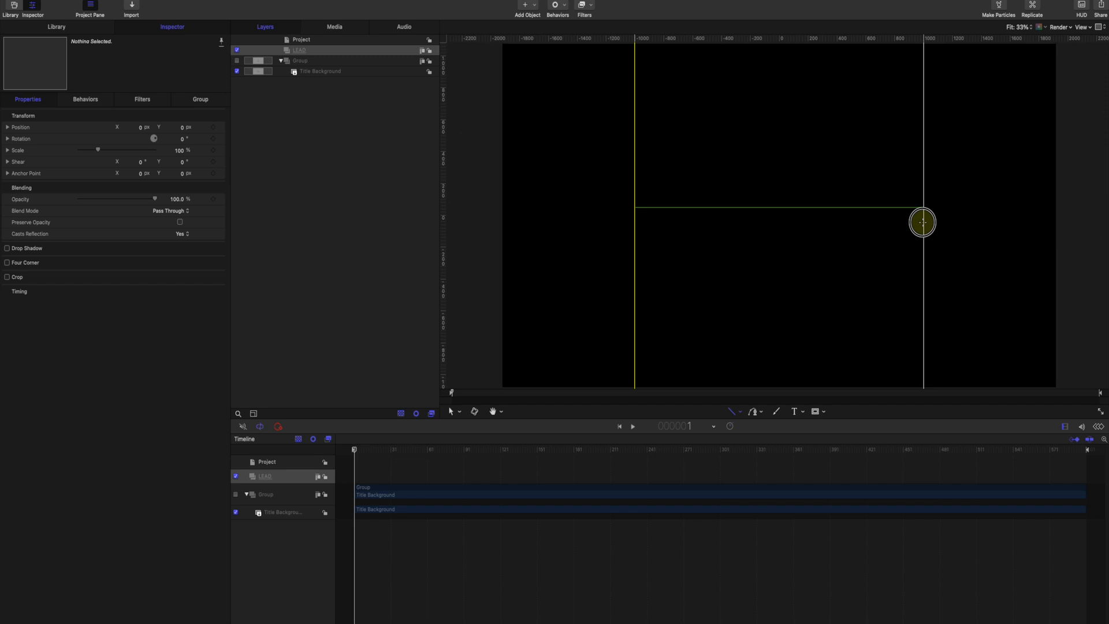
pyautogui.moveTo(923, 222); pyautogui.dragTo(923, 222)
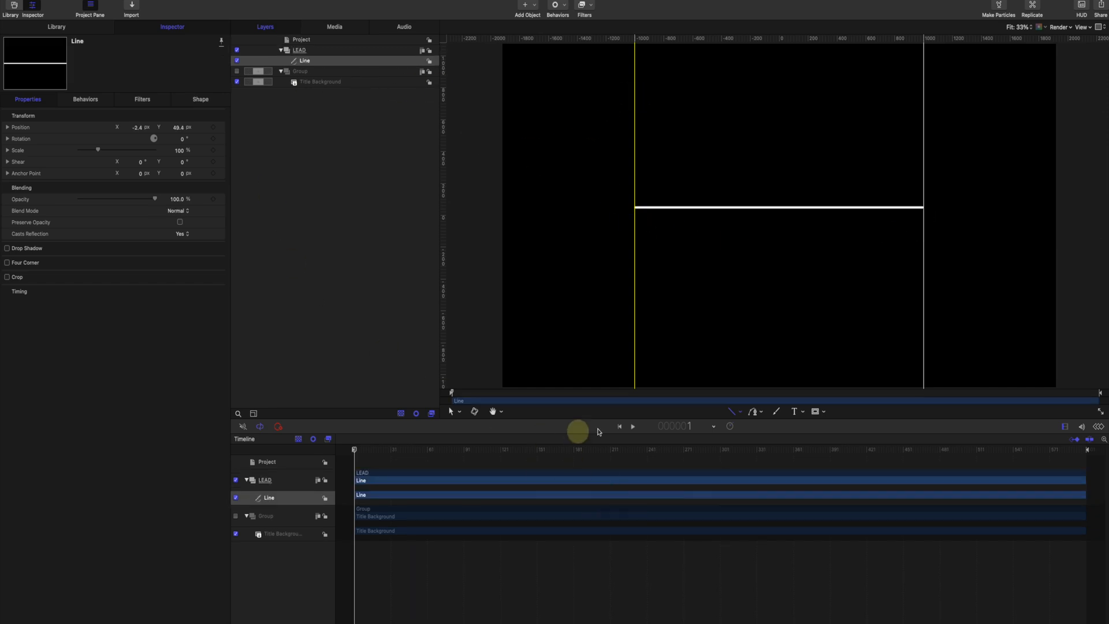
# Step: Remove both vertical guides from the canvas
pyautogui.click(453, 412)
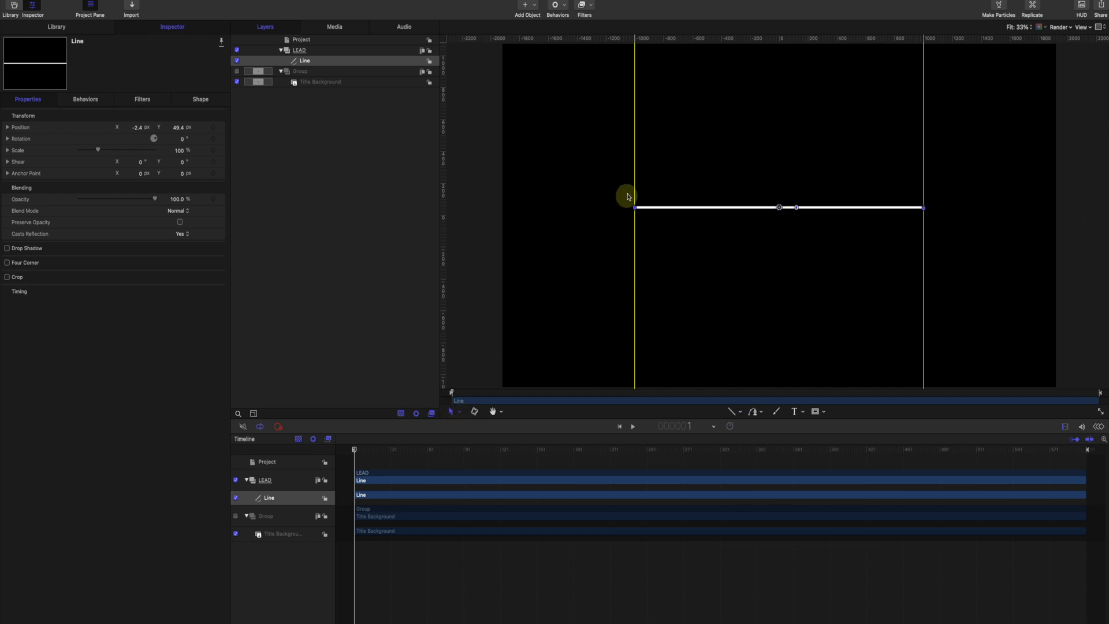
pyautogui.moveTo(635, 185); pyautogui.dragTo(336, 173)
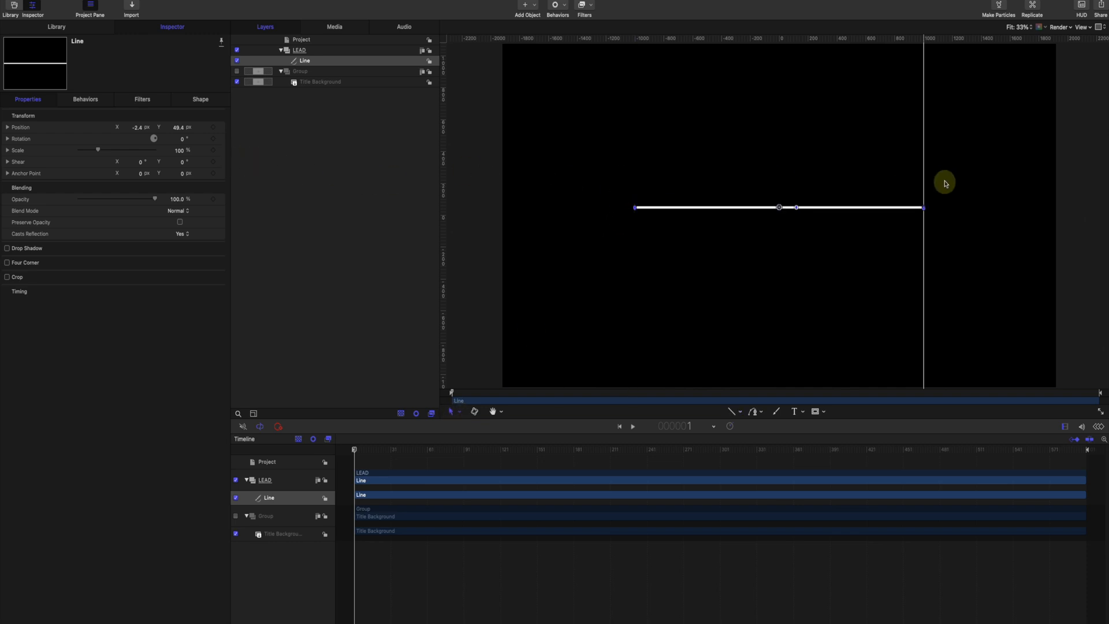
pyautogui.moveTo(924, 169); pyautogui.dragTo(126, 176)
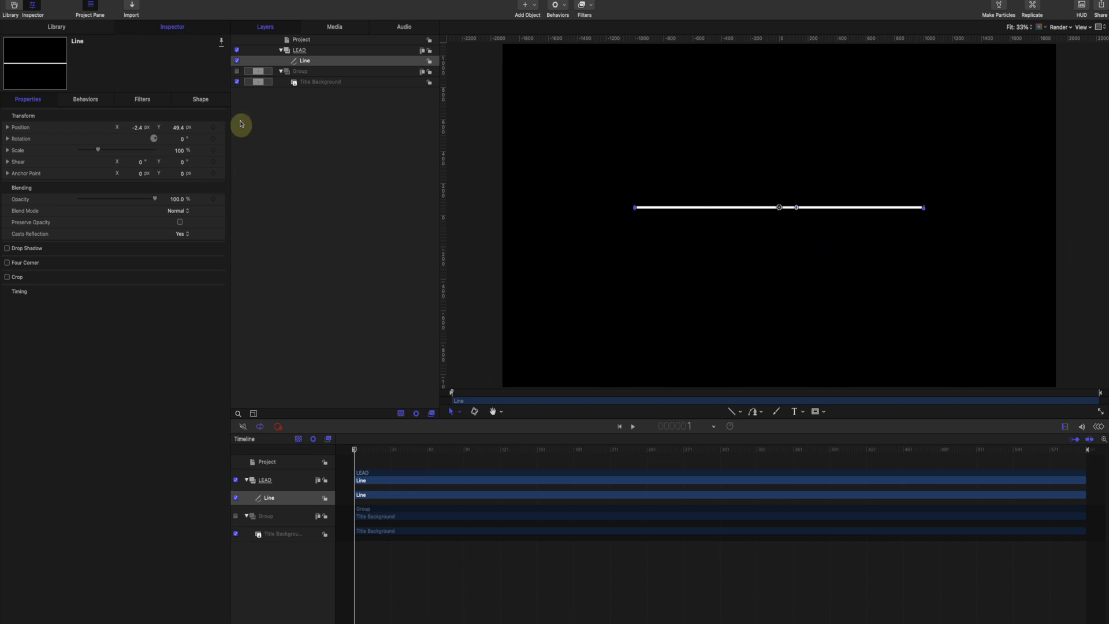
# Step: Set both the end cap and the start cap of the line's outline to None
pyautogui.click(204, 99)
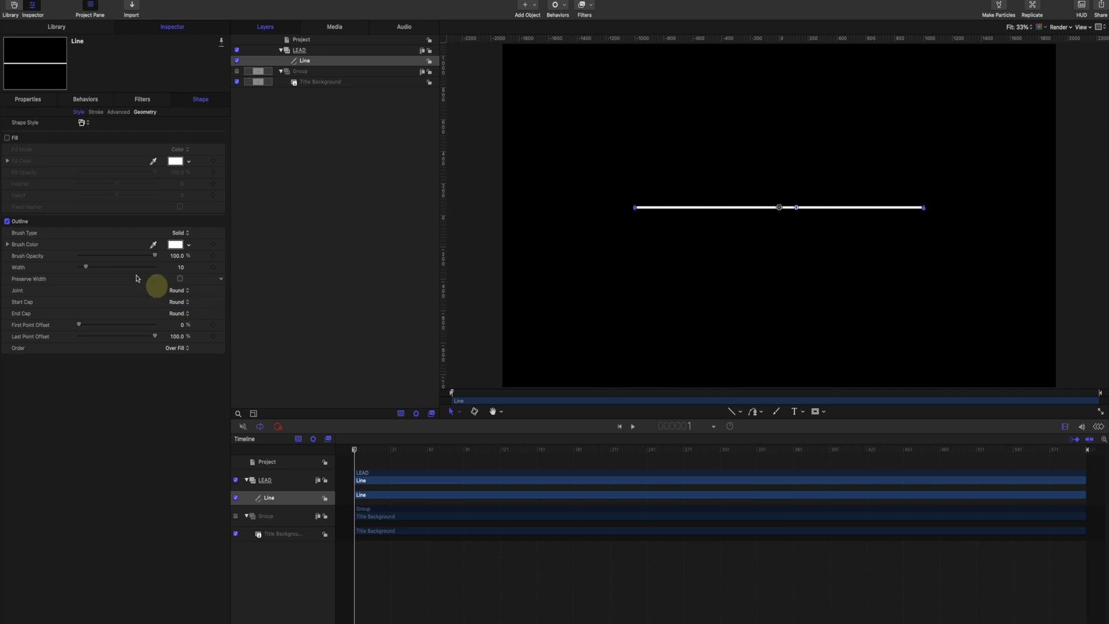
pyautogui.click(181, 313)
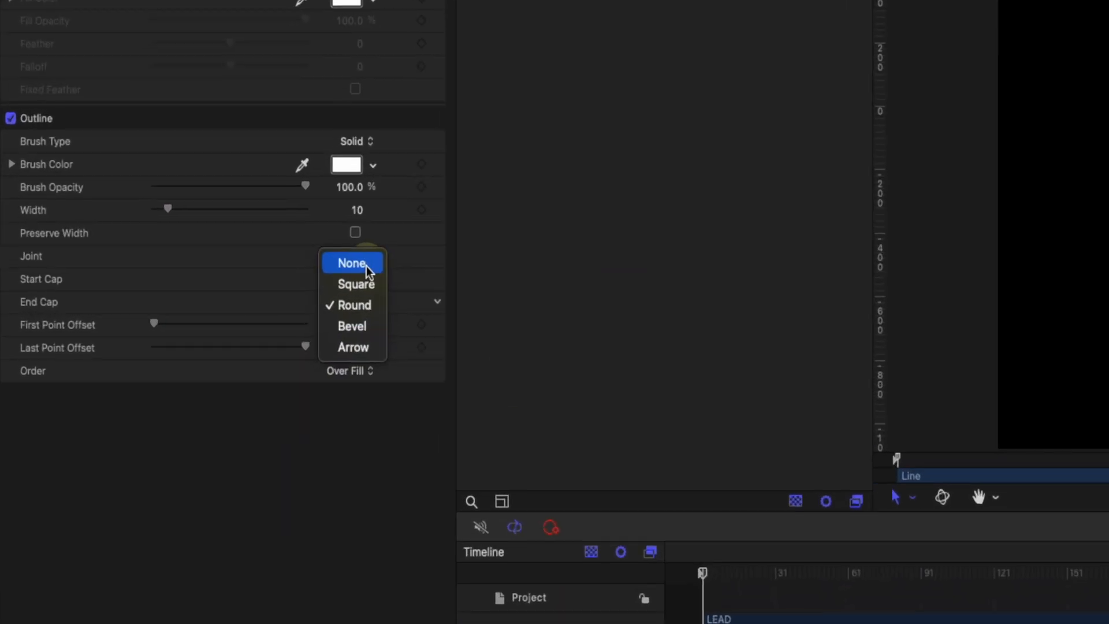
pyautogui.click(182, 295)
pyautogui.click(354, 280)
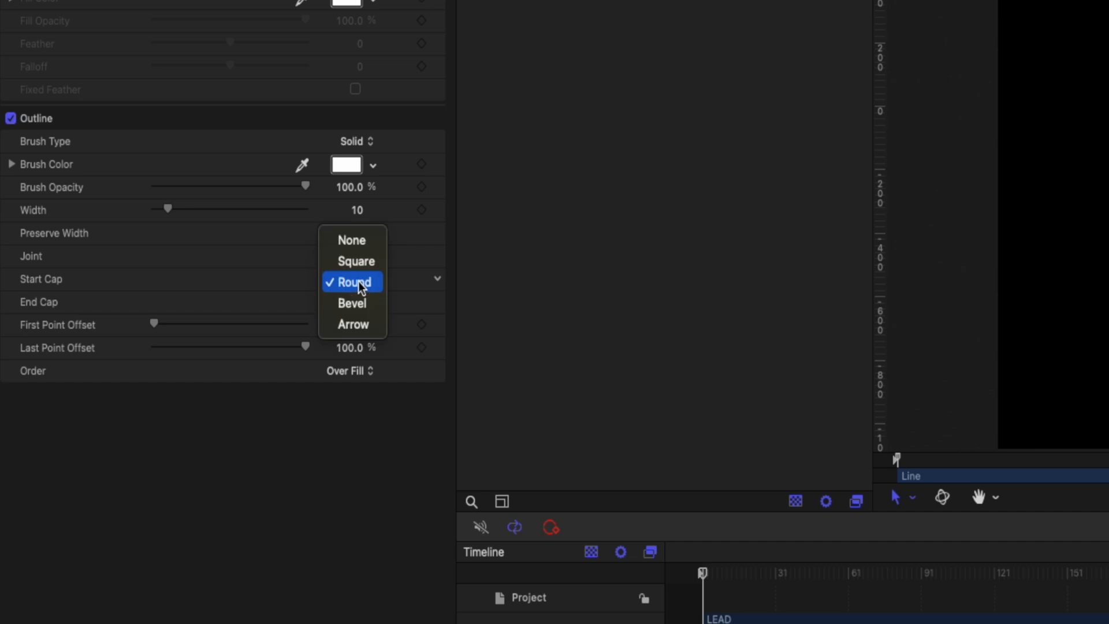
pyautogui.click(359, 247)
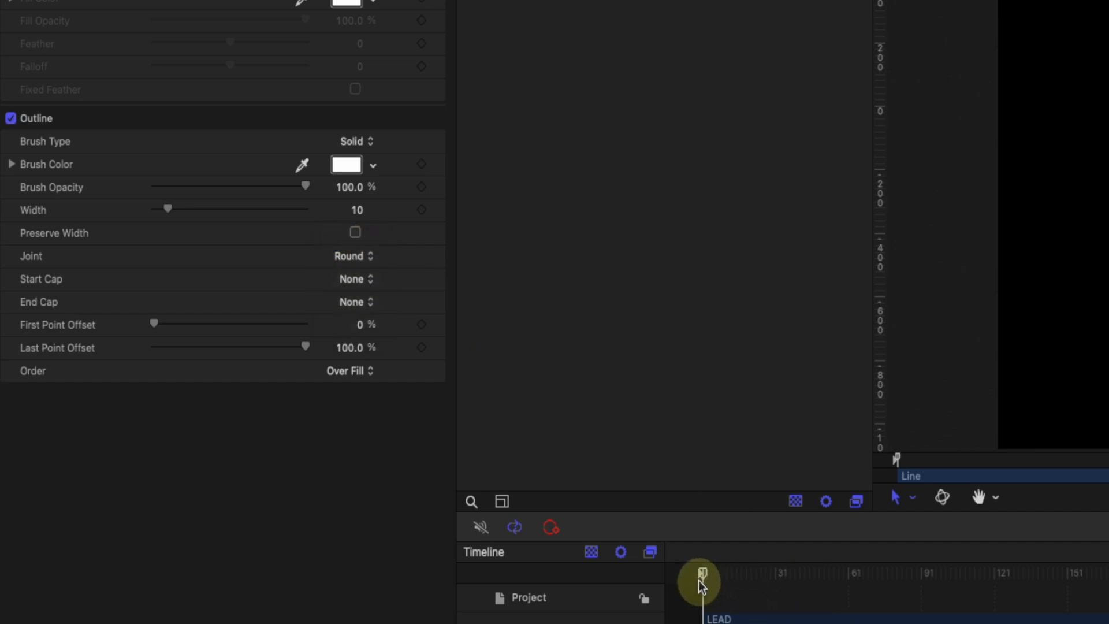
# Step: Set the line's outline width to 13
pyautogui.moveTo(165, 209); pyautogui.dragTo(172, 209)
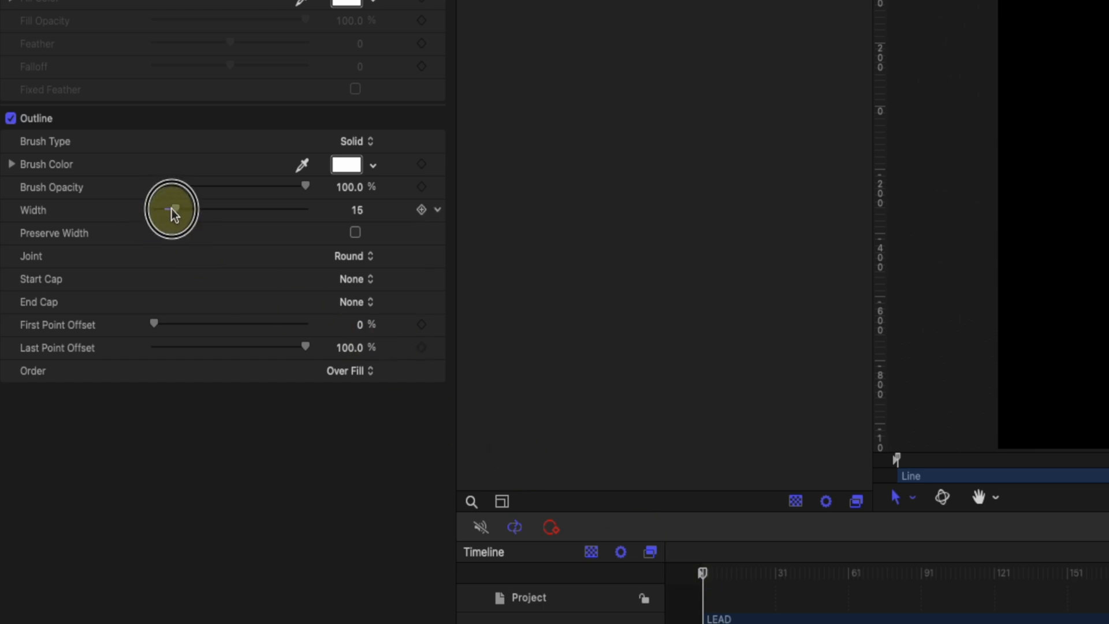
pyautogui.moveTo(88, 269); pyautogui.dragTo(88, 269)
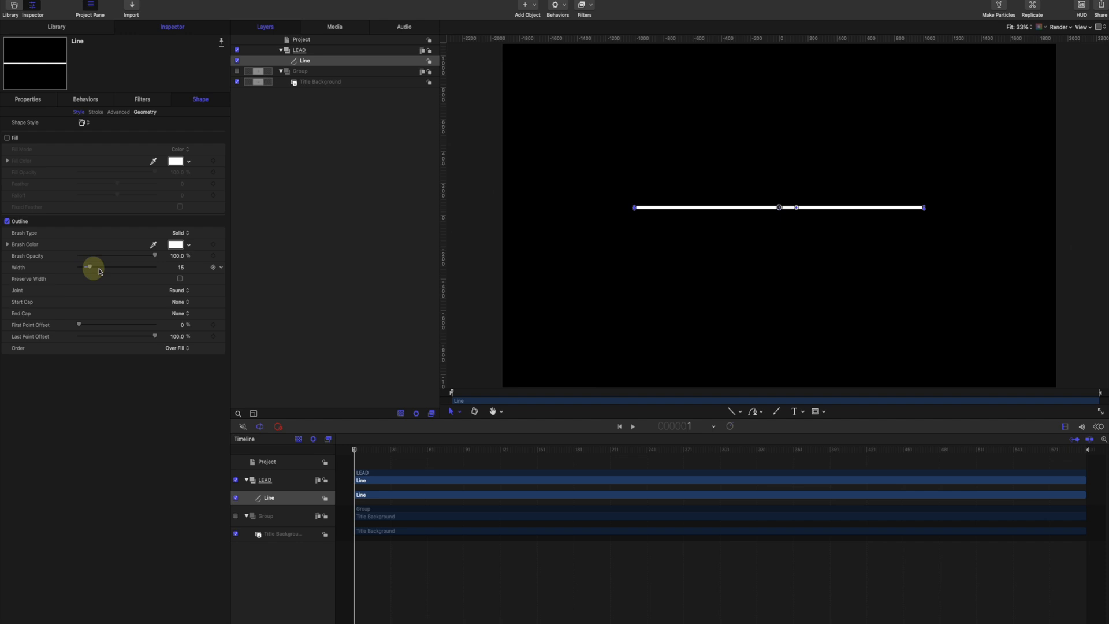
pyautogui.click(182, 268)
pyautogui.write('13')
pyautogui.press('Return')
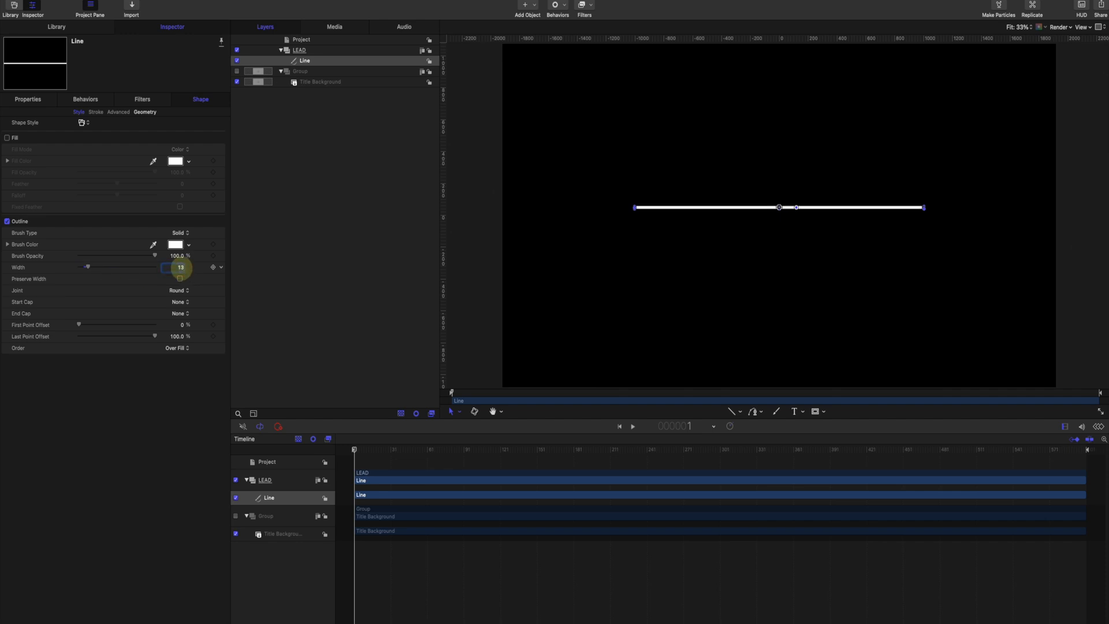
pyautogui.click(370, 449)
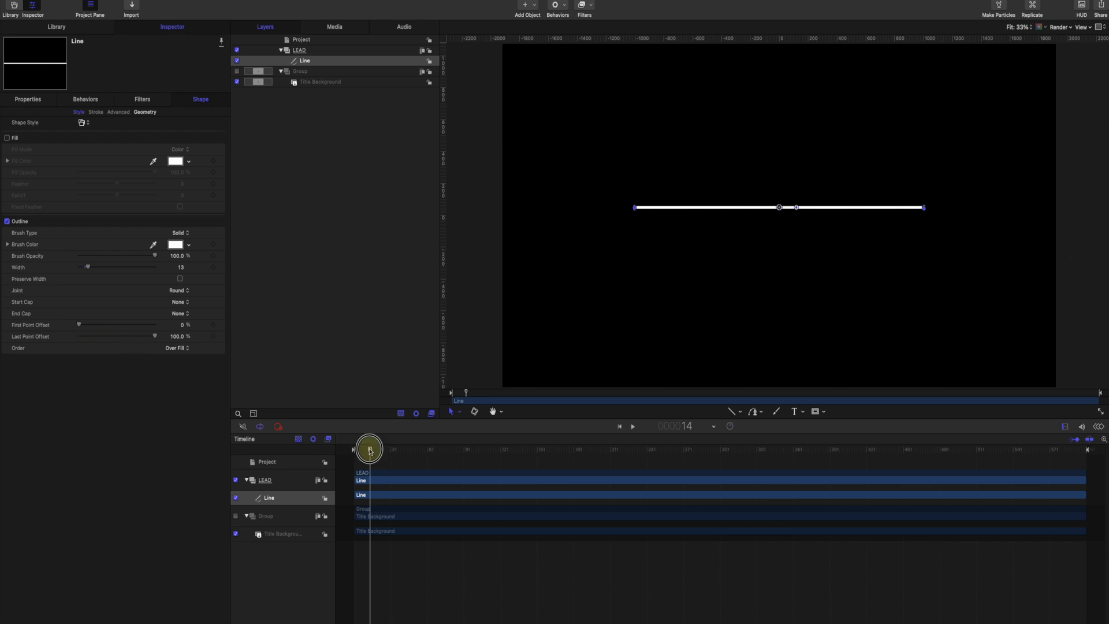
pyautogui.moveTo(370, 449); pyautogui.dragTo(345, 450)
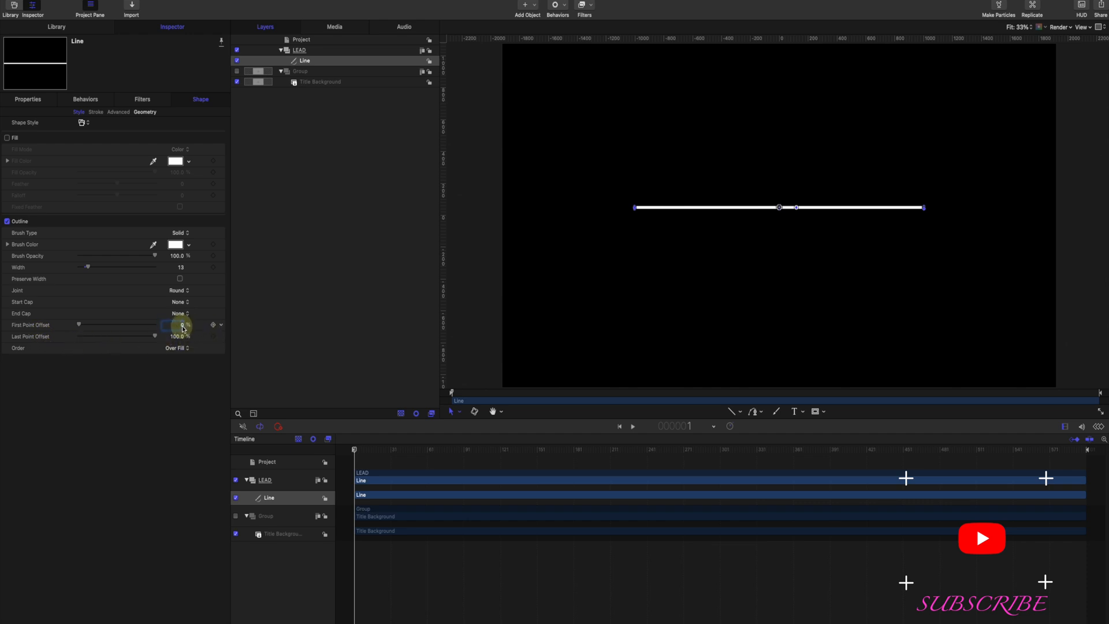
pyautogui.write('5')
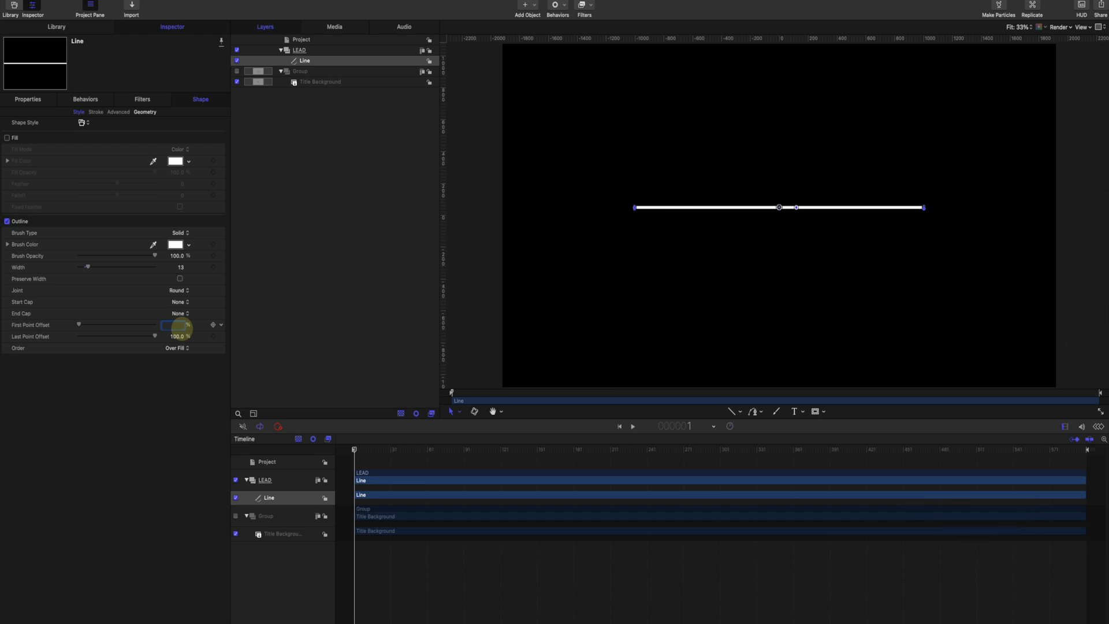
# Step: Keyframe the line's First Point Offset at 0% and Last Point Offset at 100% at frame 40, and return to frame 1
pyautogui.moveTo(414, 450)
pyautogui.mouseDown()
pyautogui.moveTo(426, 451)
pyautogui.moveTo(403, 455)
pyautogui.mouseUp()
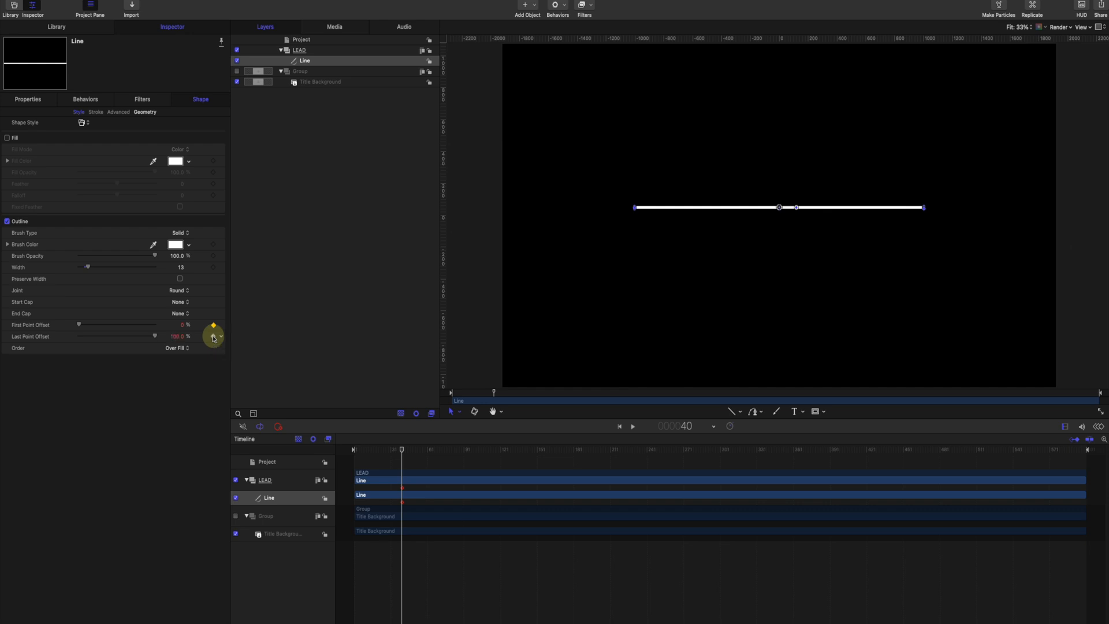
pyautogui.moveTo(401, 450); pyautogui.dragTo(341, 449)
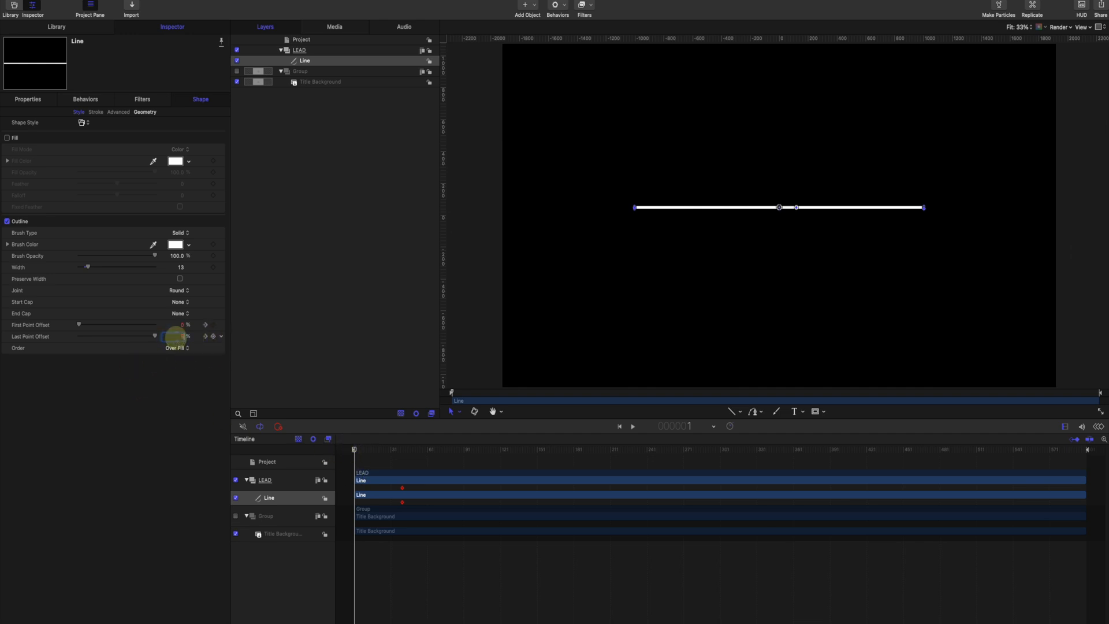
# Step: Keyframe the line's Last Point Offset and First Point Offset at 50% at frame 1, and preview the line's growth
pyautogui.press('Return')
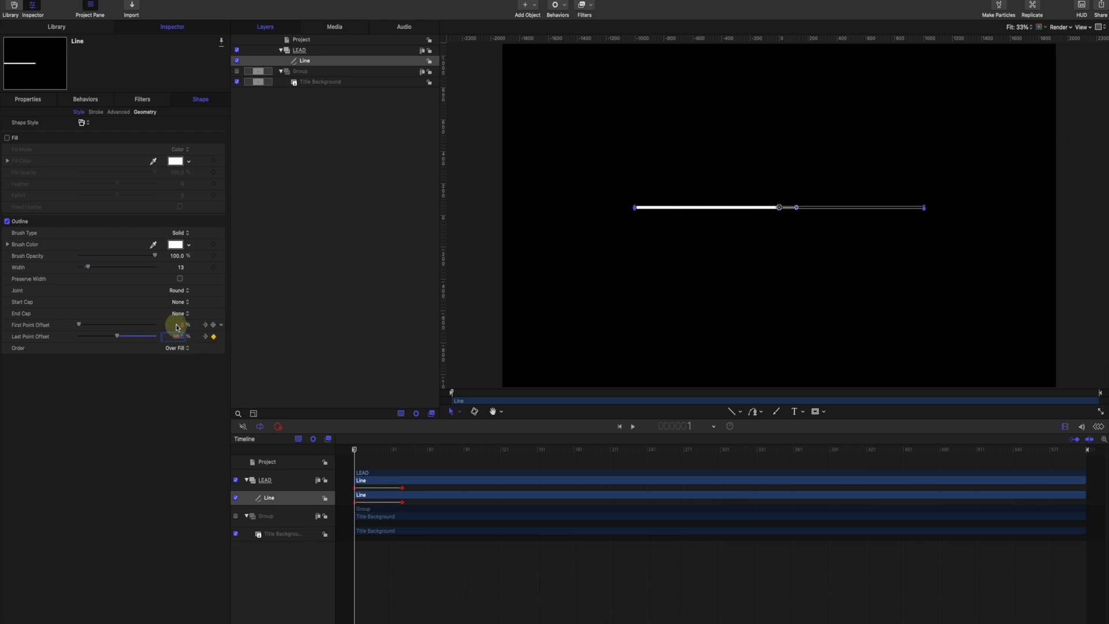
pyautogui.press('Return')
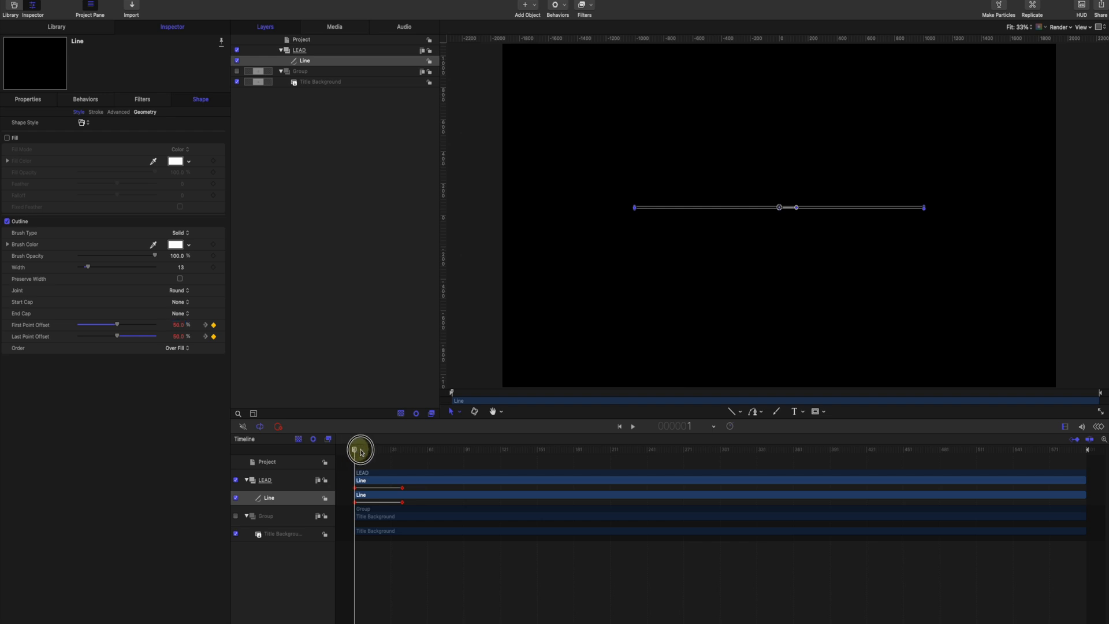
pyautogui.moveTo(359, 449)
pyautogui.mouseDown()
pyautogui.moveTo(405, 453)
pyautogui.moveTo(351, 451)
pyautogui.mouseUp()
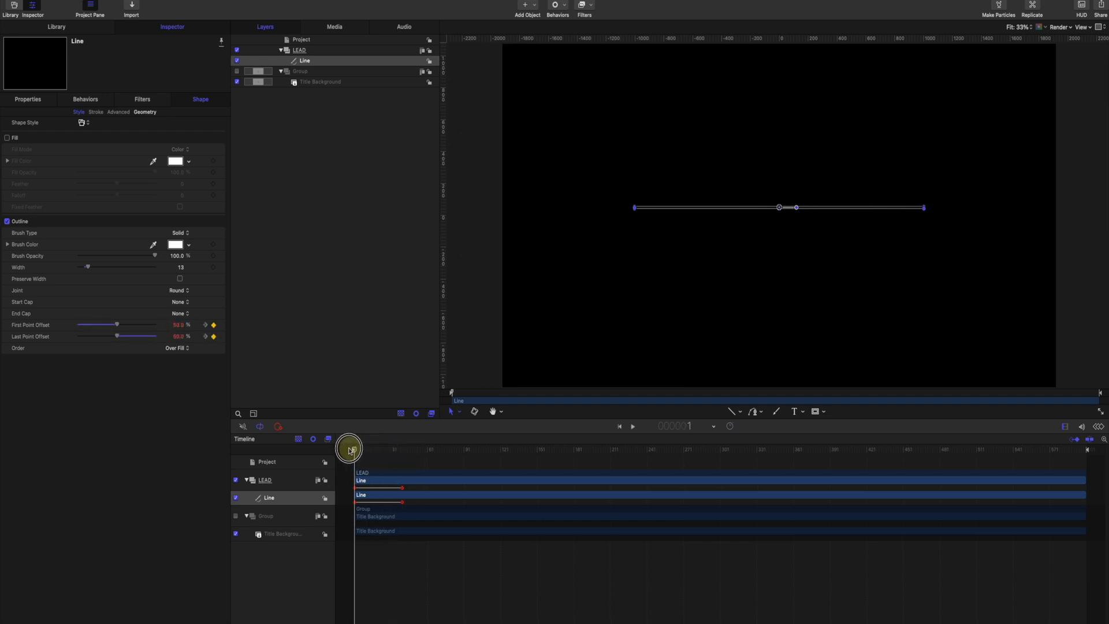
pyautogui.press('space')
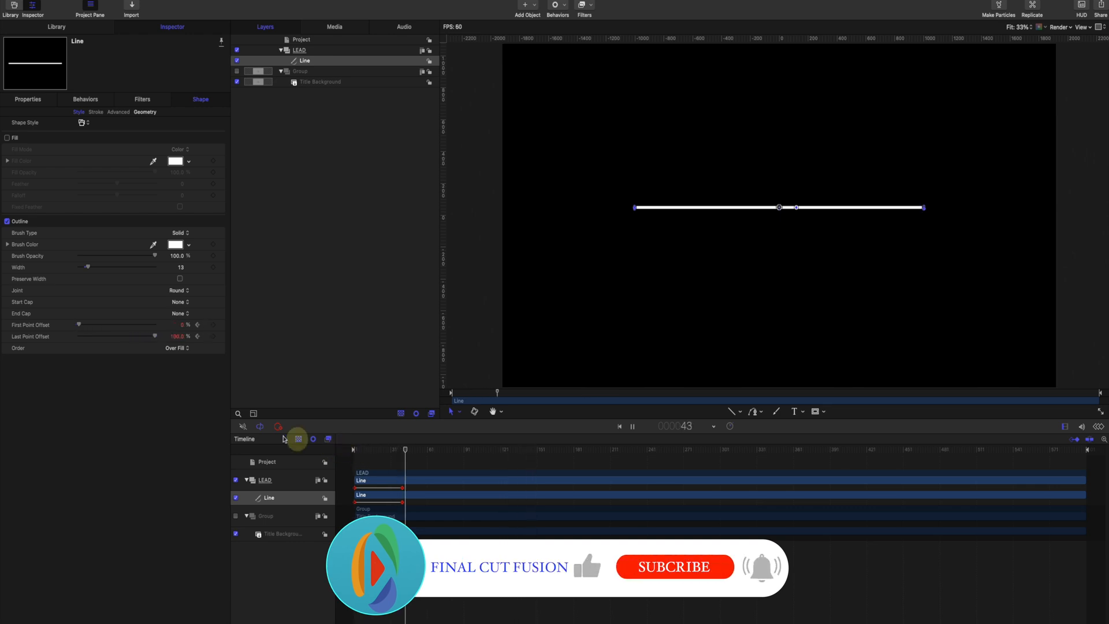
pyautogui.press('space')
pyautogui.moveTo(393, 451); pyautogui.dragTo(334, 450)
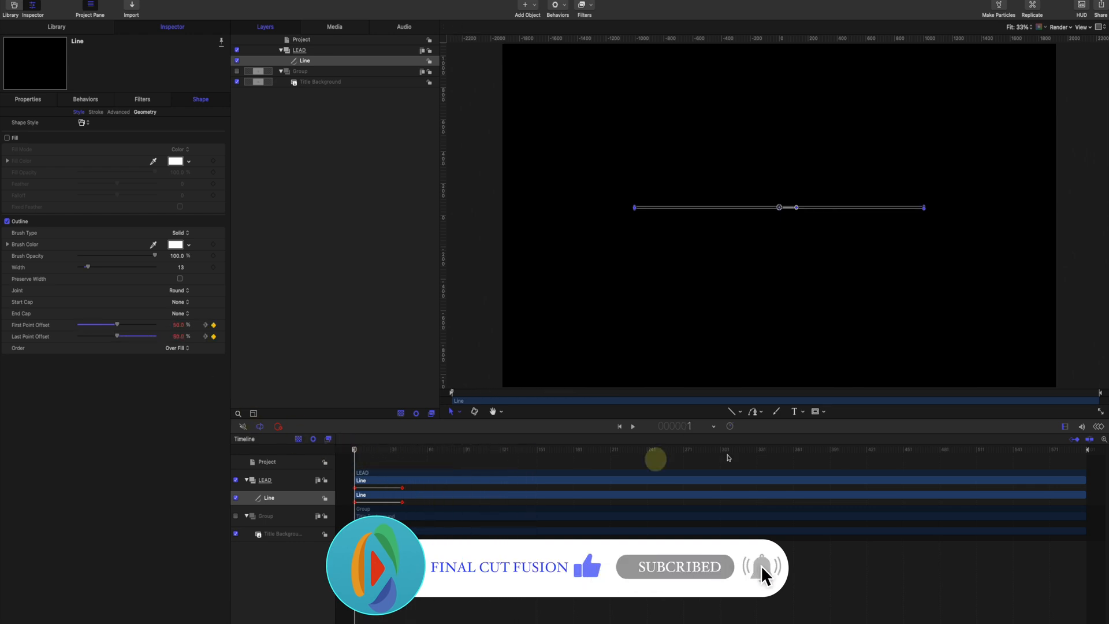
# Step: Set the interpolation of the line's first and last point offset keyframes to Bezier in the Keyframe Editor, and preview the eased animation
pyautogui.click(1101, 427)
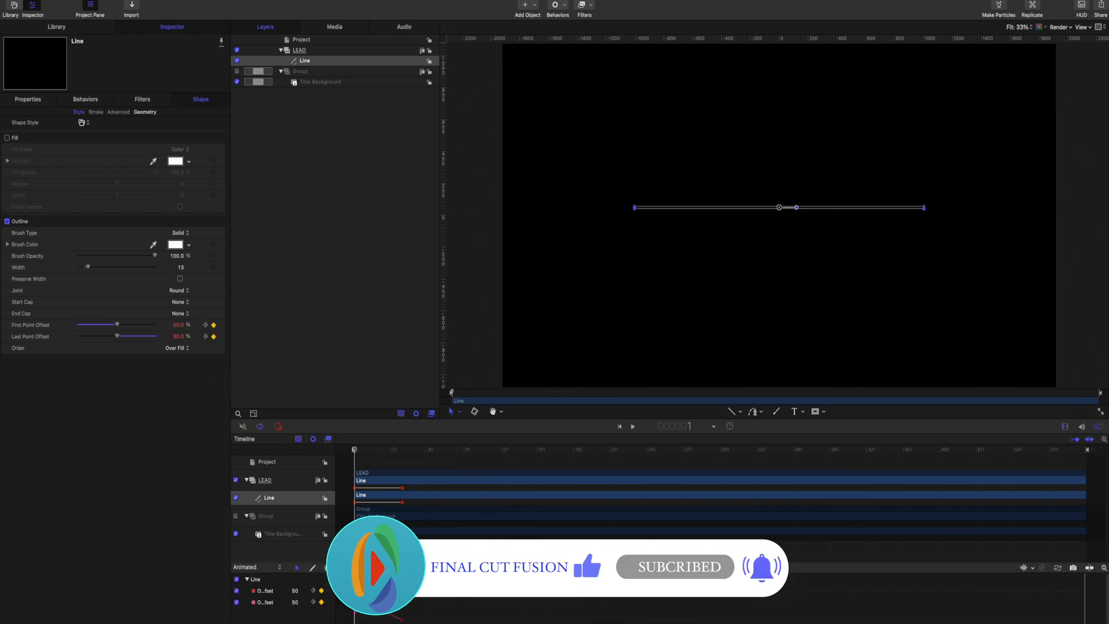
pyautogui.moveTo(425, 600); pyautogui.dragTo(347, 620)
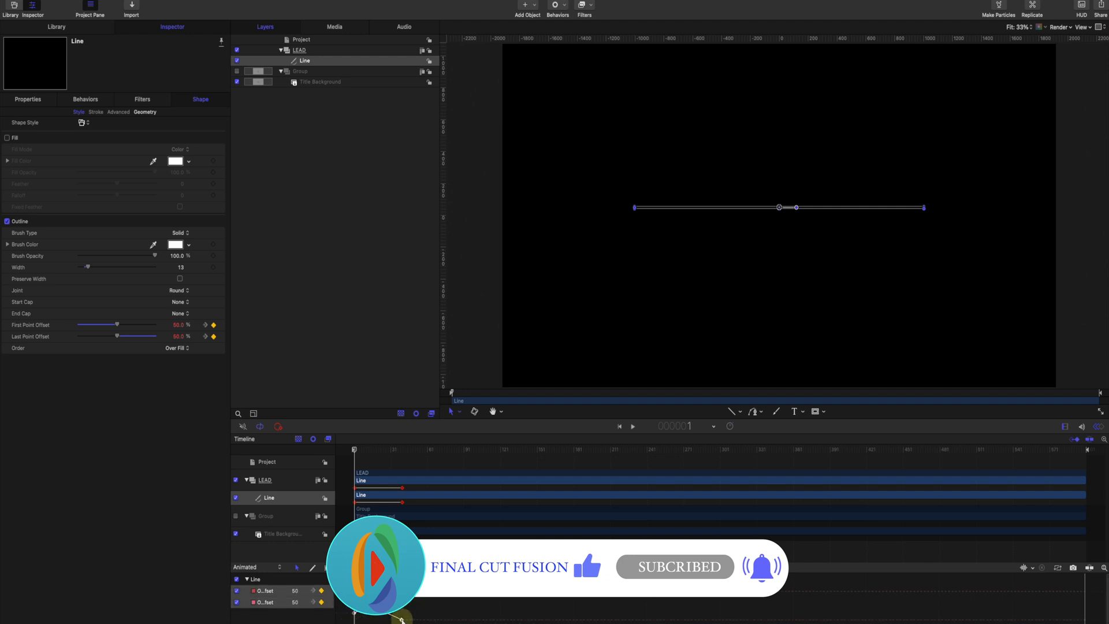
pyautogui.rightClick(402, 618)
pyautogui.moveTo(449, 605)
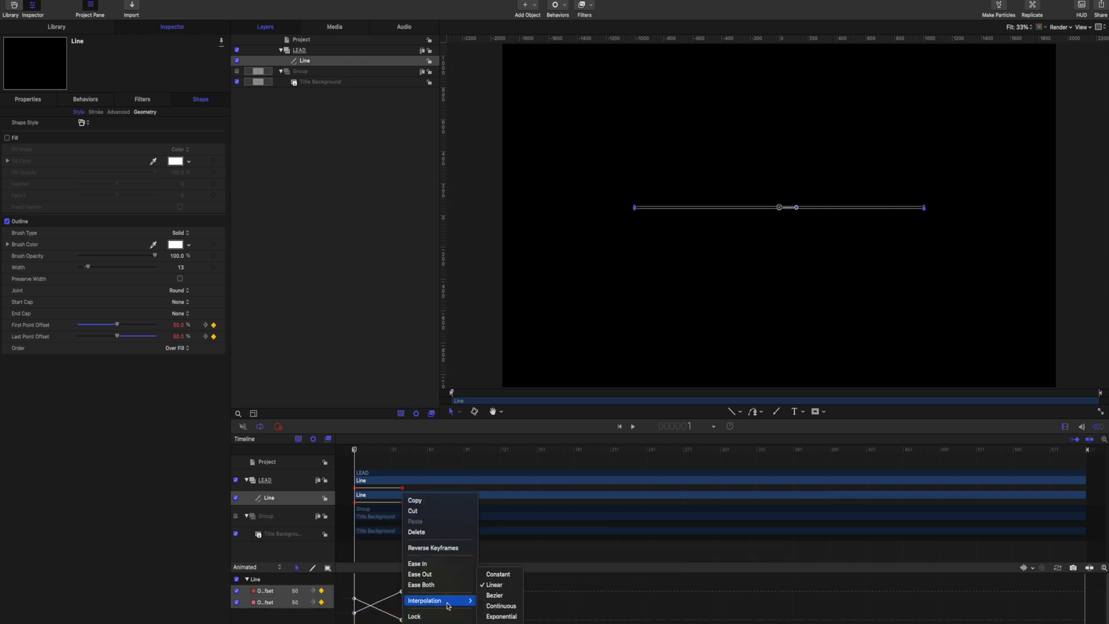
pyautogui.click(495, 599)
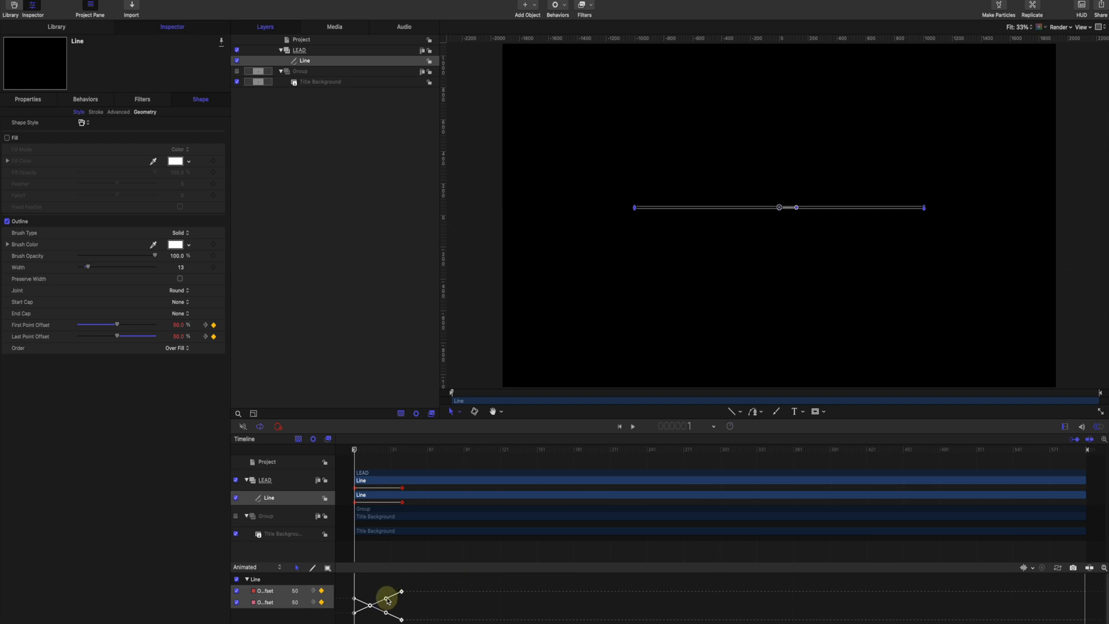
pyautogui.click(430, 587)
pyautogui.moveTo(441, 578); pyautogui.dragTo(352, 623)
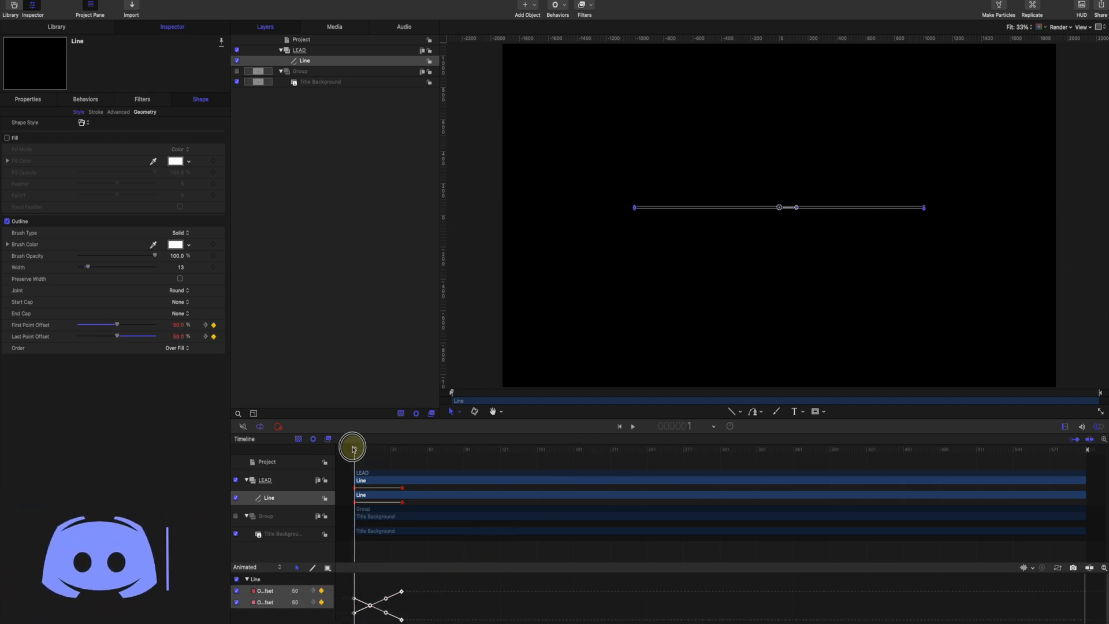
pyautogui.press('space')
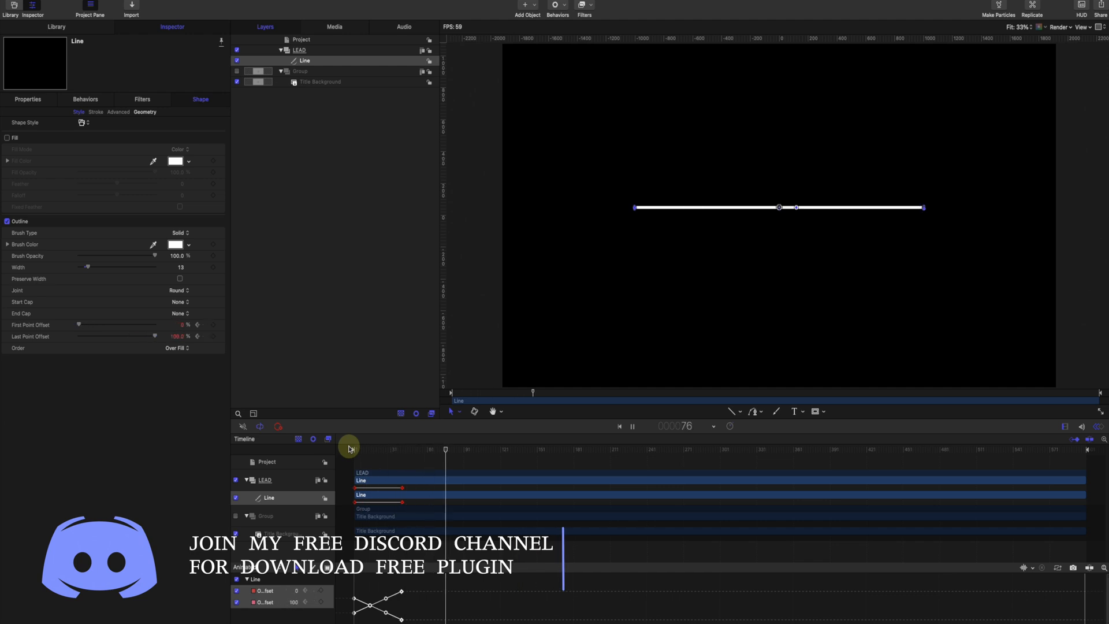
pyautogui.click(351, 449)
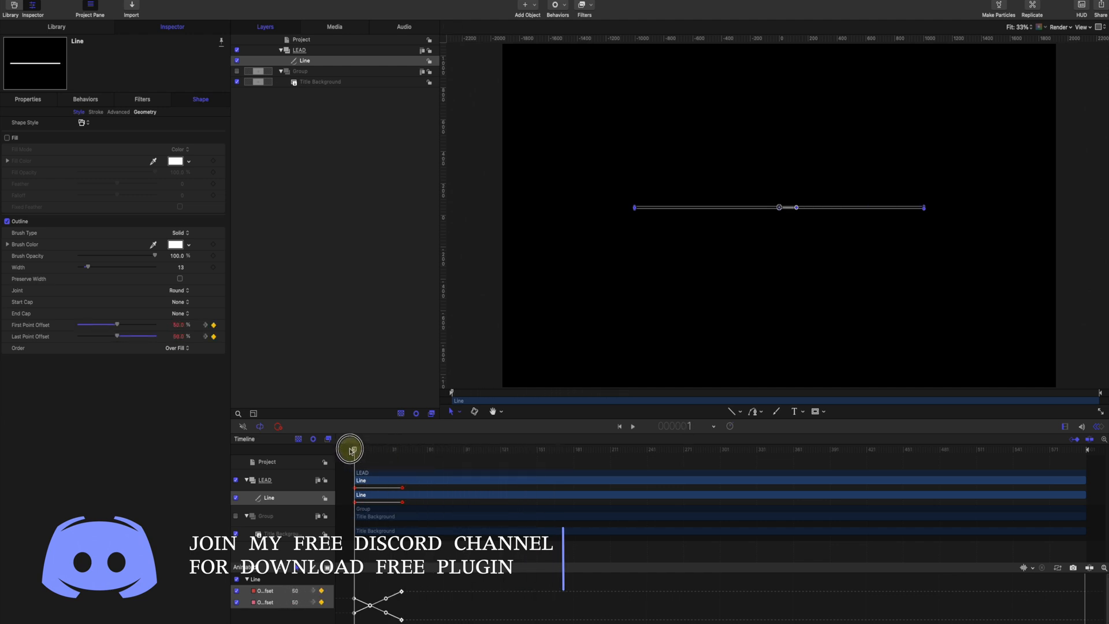
pyautogui.press('space')
pyautogui.moveTo(384, 449); pyautogui.dragTo(355, 451)
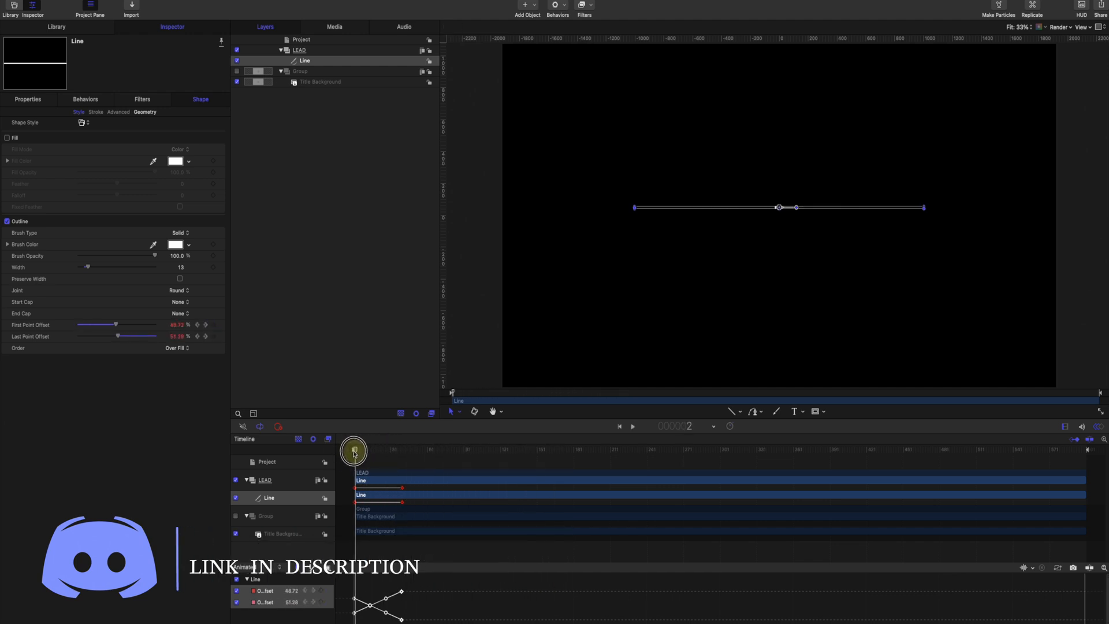
pyautogui.click(1098, 426)
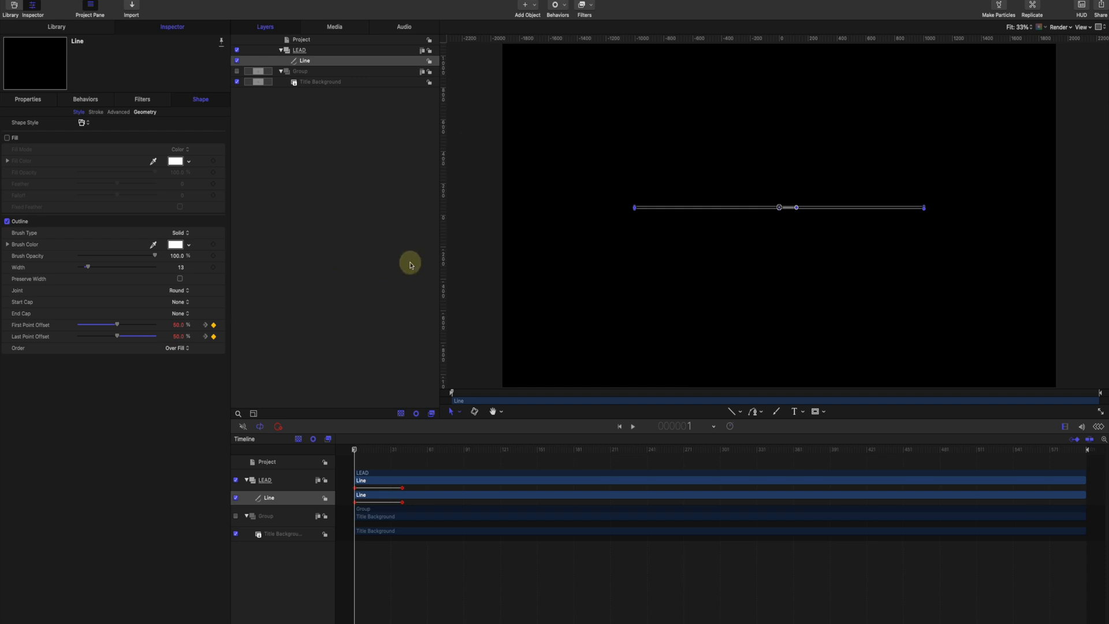
# Step: Set the line's Position Y to 0 px at frame 1 and scrub through the start of the animation
pyautogui.moveTo(366, 452)
pyautogui.mouseDown()
pyautogui.moveTo(409, 446)
pyautogui.moveTo(353, 446)
pyautogui.moveTo(374, 450)
pyautogui.mouseUp()
pyautogui.click(29, 100)
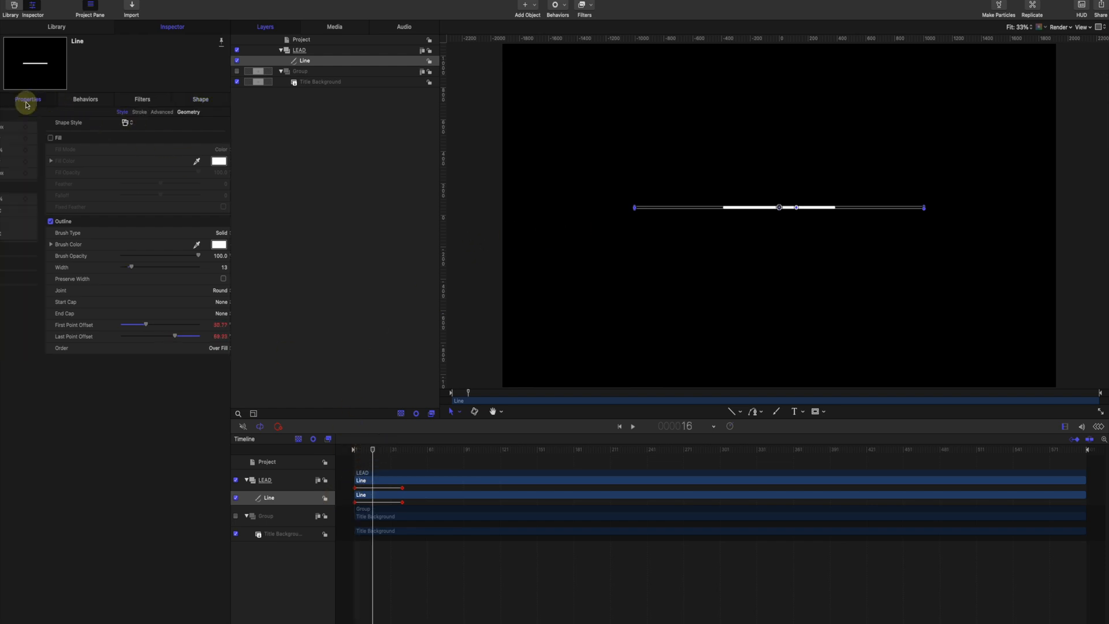
pyautogui.moveTo(373, 450)
pyautogui.mouseDown()
pyautogui.moveTo(349, 449)
pyautogui.moveTo(403, 446)
pyautogui.moveTo(353, 450)
pyautogui.mouseUp()
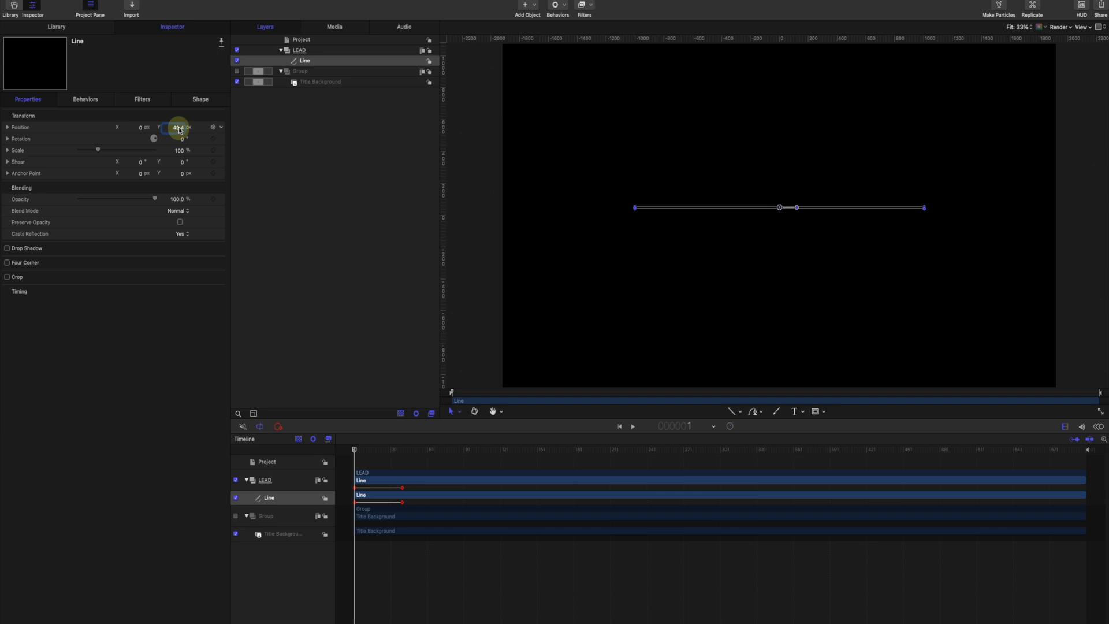
pyautogui.press('Return')
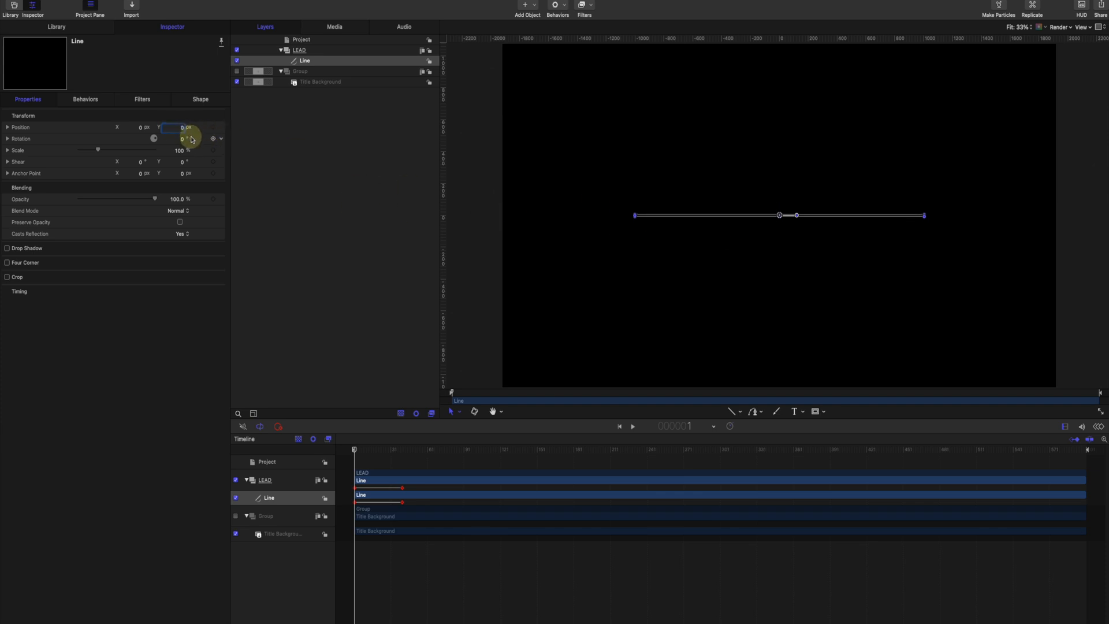
pyautogui.click(381, 449)
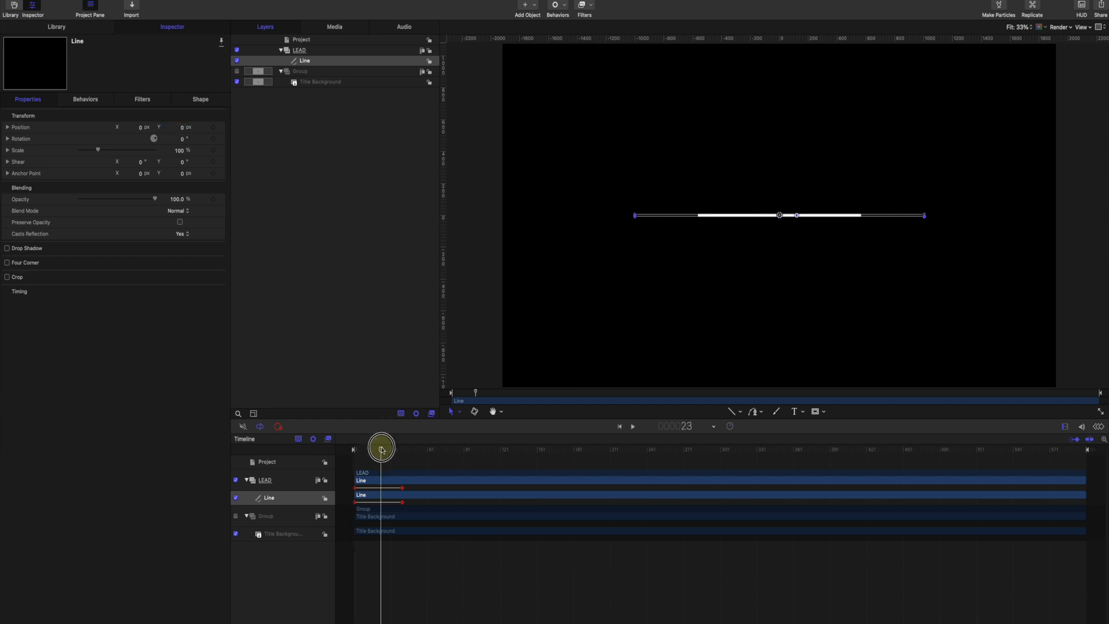
pyautogui.moveTo(381, 450); pyautogui.dragTo(355, 443)
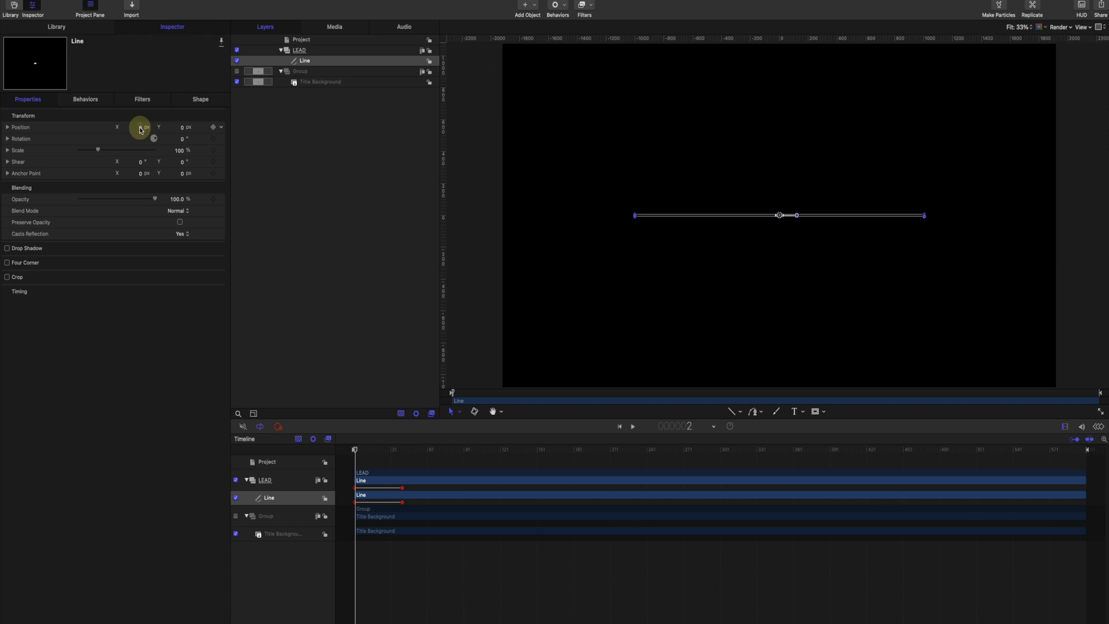
# Step: Try the line's Position Y at 400 px, and settle on 300 px at frame 1
pyautogui.click(184, 128)
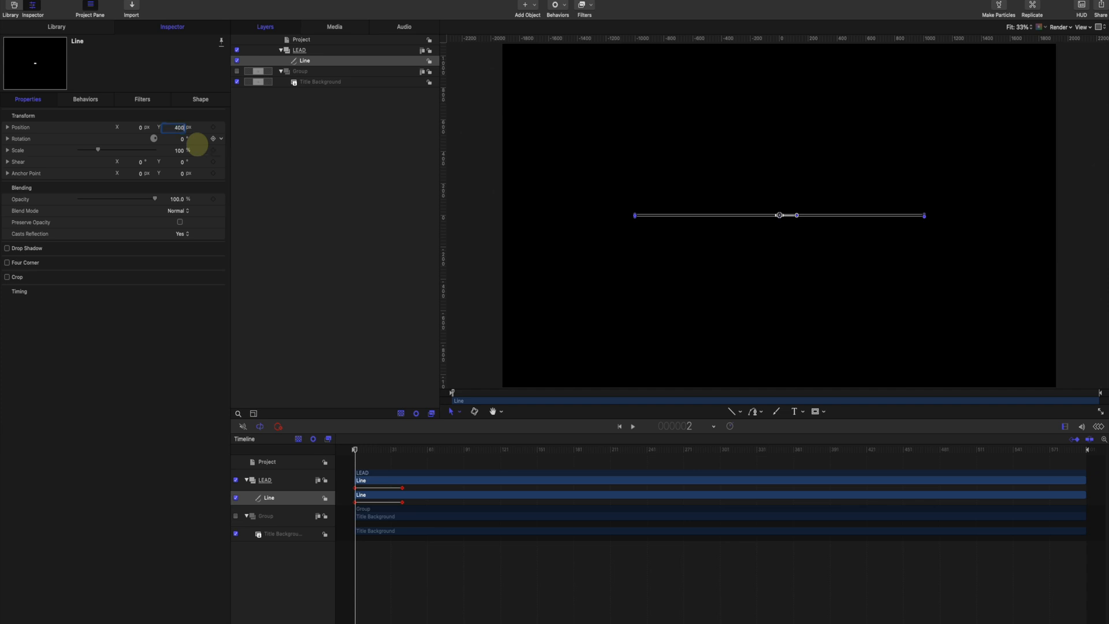
pyautogui.press('Return')
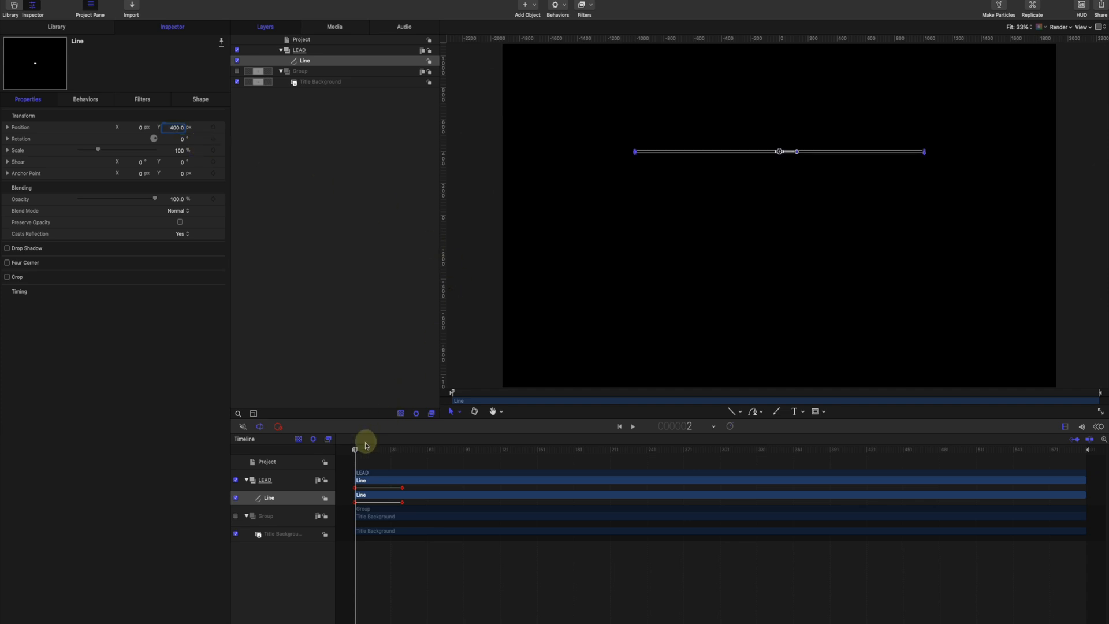
pyautogui.moveTo(355, 449)
pyautogui.mouseDown()
pyautogui.moveTo(413, 455)
pyautogui.moveTo(347, 448)
pyautogui.mouseUp()
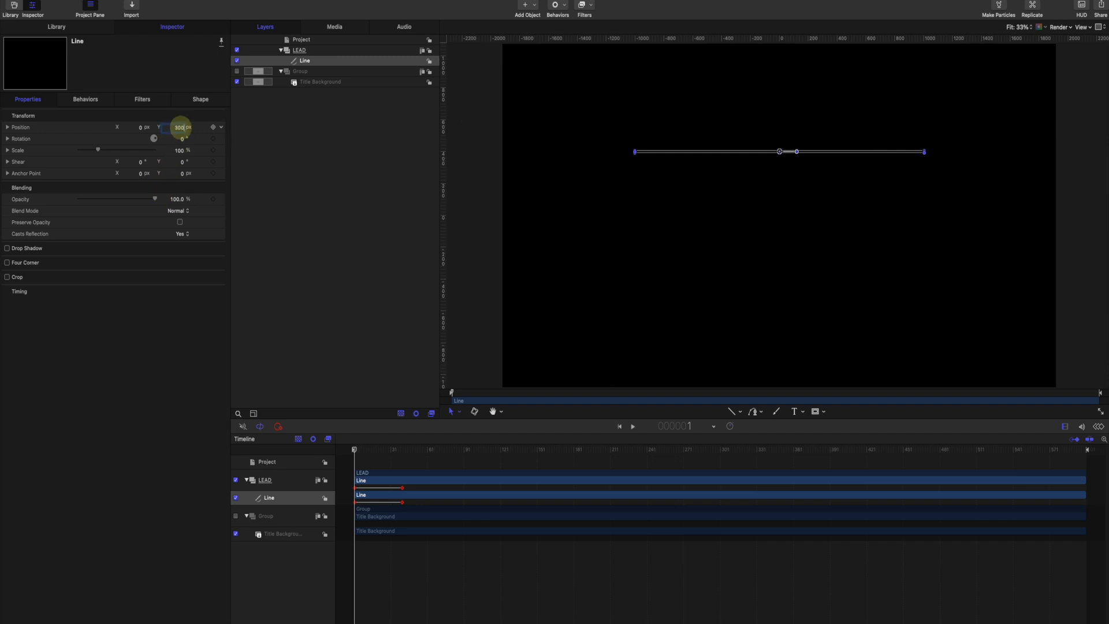
pyautogui.press('Return')
pyautogui.click(356, 450)
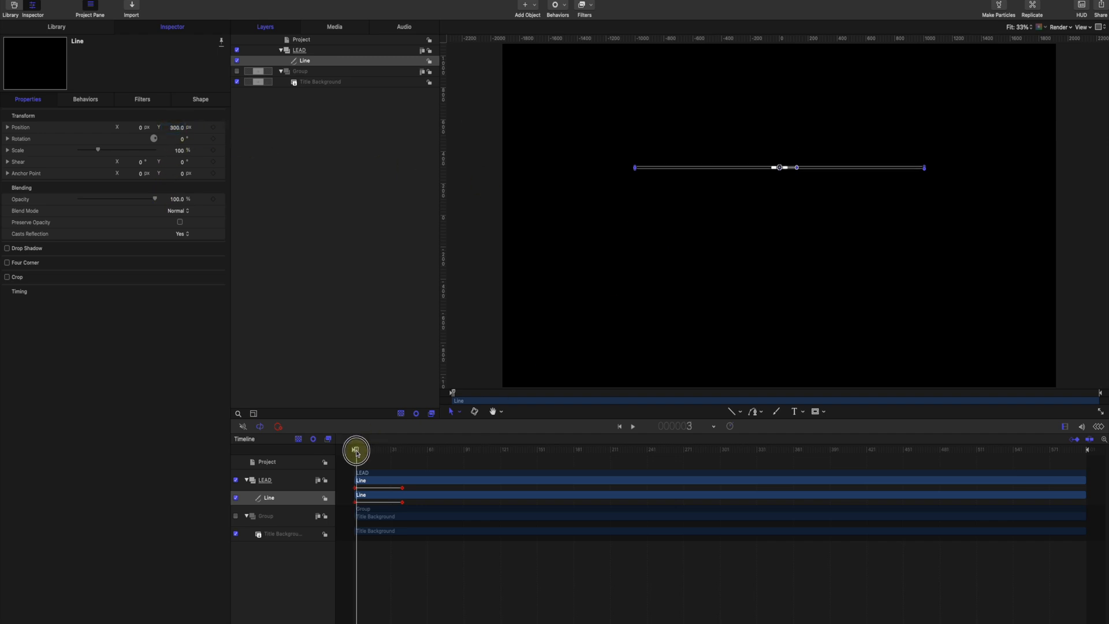
pyautogui.moveTo(357, 452)
pyautogui.mouseDown()
pyautogui.moveTo(405, 457)
pyautogui.moveTo(350, 439)
pyautogui.mouseUp()
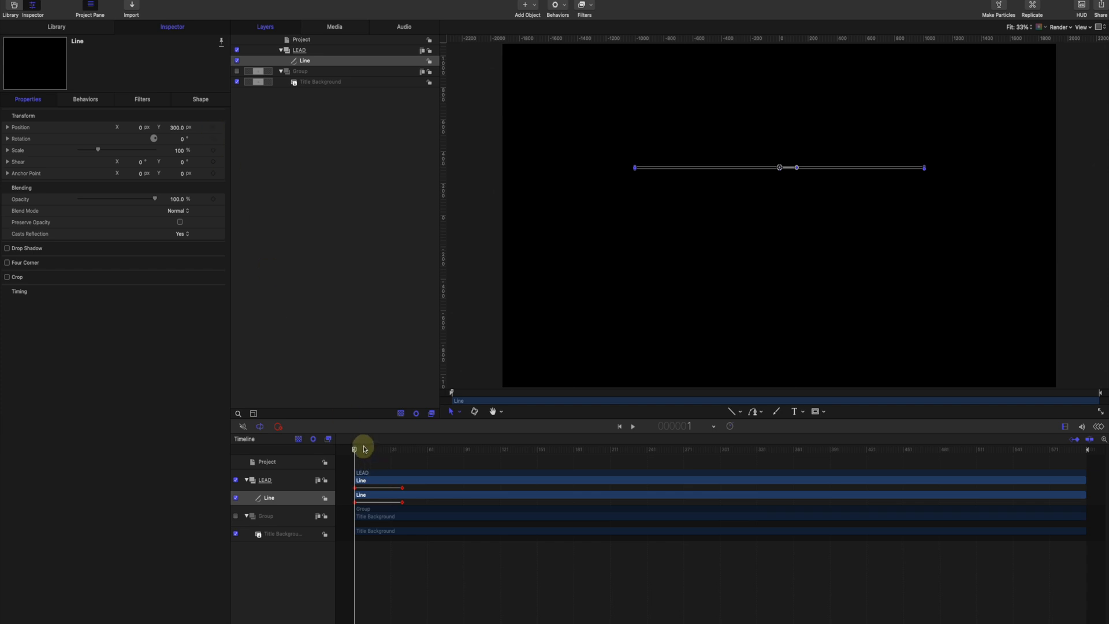
# Step: Keyframe the line's position at frame 40 and set its Position Y to 0 px at frame 70, and preview the downward move
pyautogui.moveTo(364, 449); pyautogui.dragTo(402, 450)
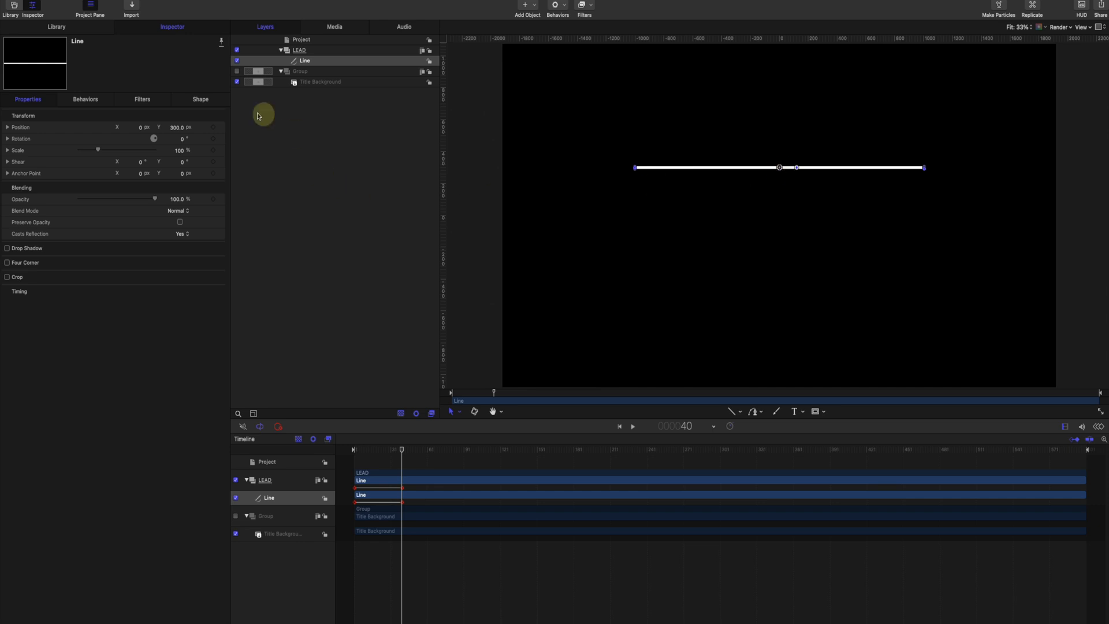
pyautogui.click(214, 127)
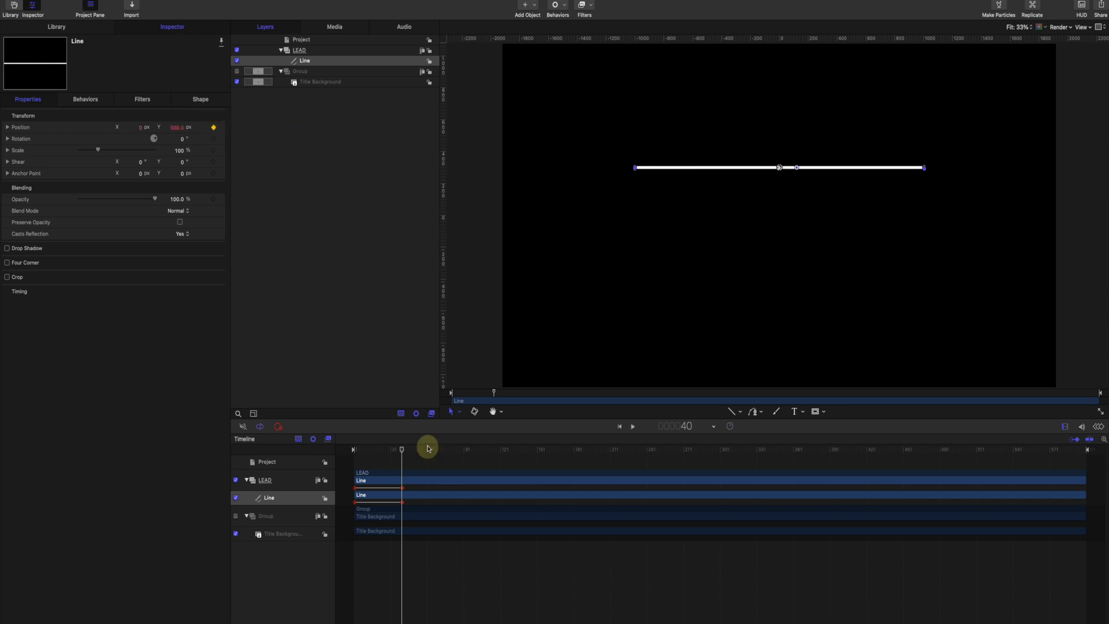
pyautogui.moveTo(414, 450); pyautogui.dragTo(426, 451)
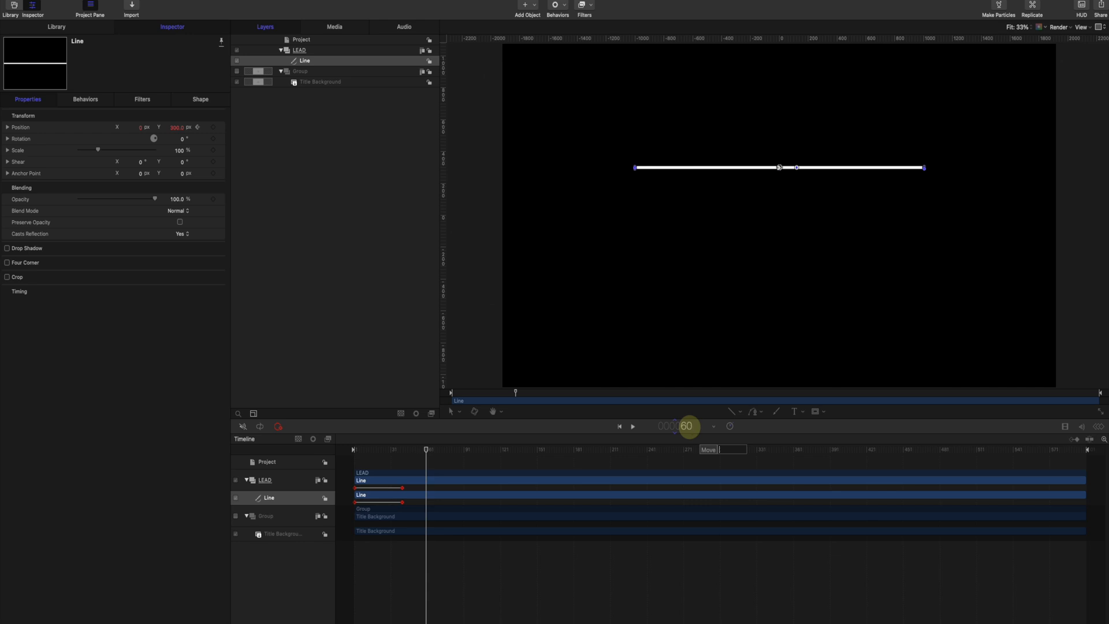
pyautogui.press('Escape')
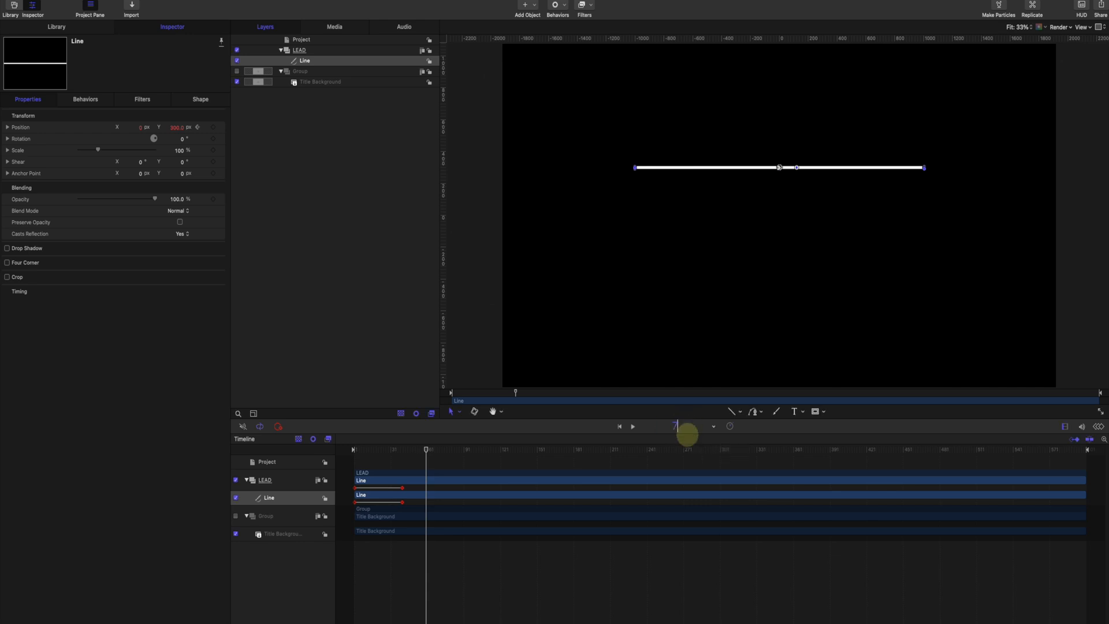
pyautogui.press('Return')
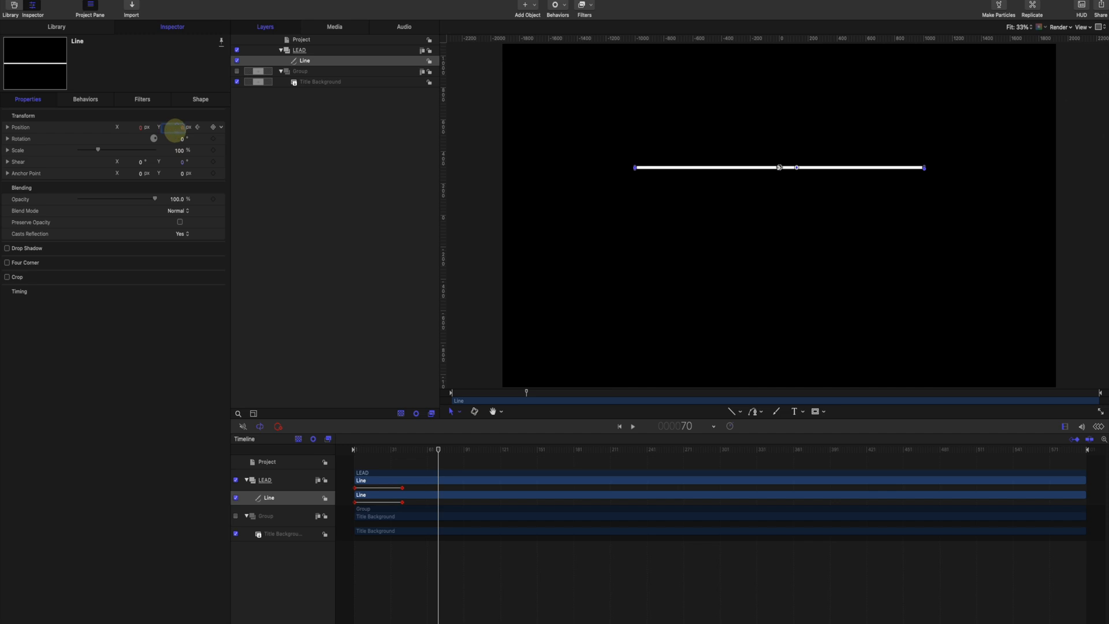
pyautogui.press('Return')
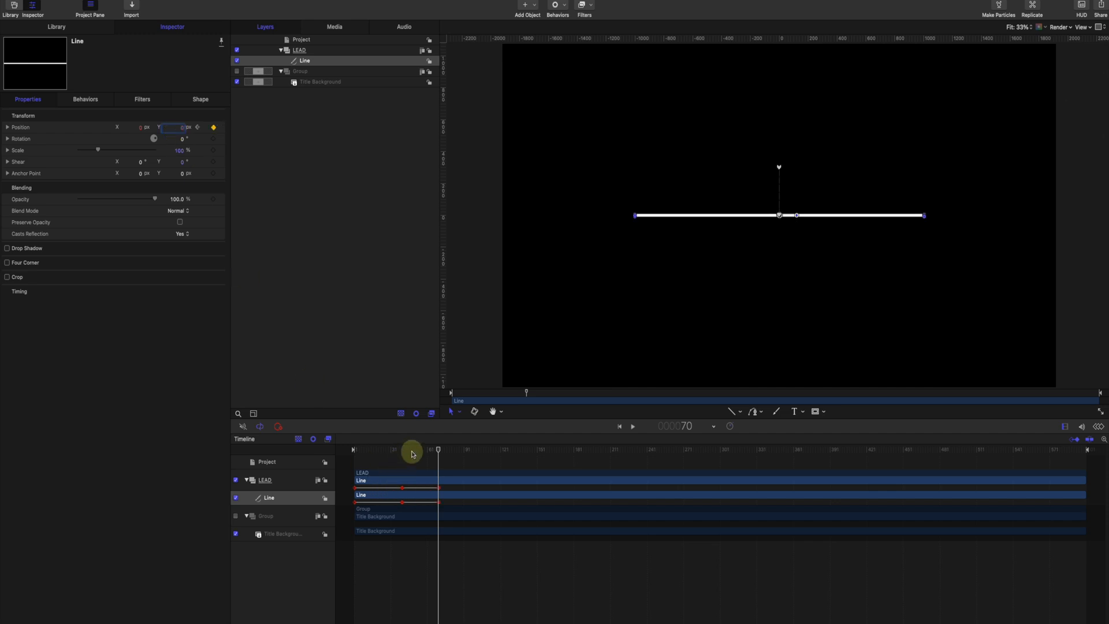
pyautogui.moveTo(415, 451); pyautogui.dragTo(331, 442)
pyautogui.press('space')
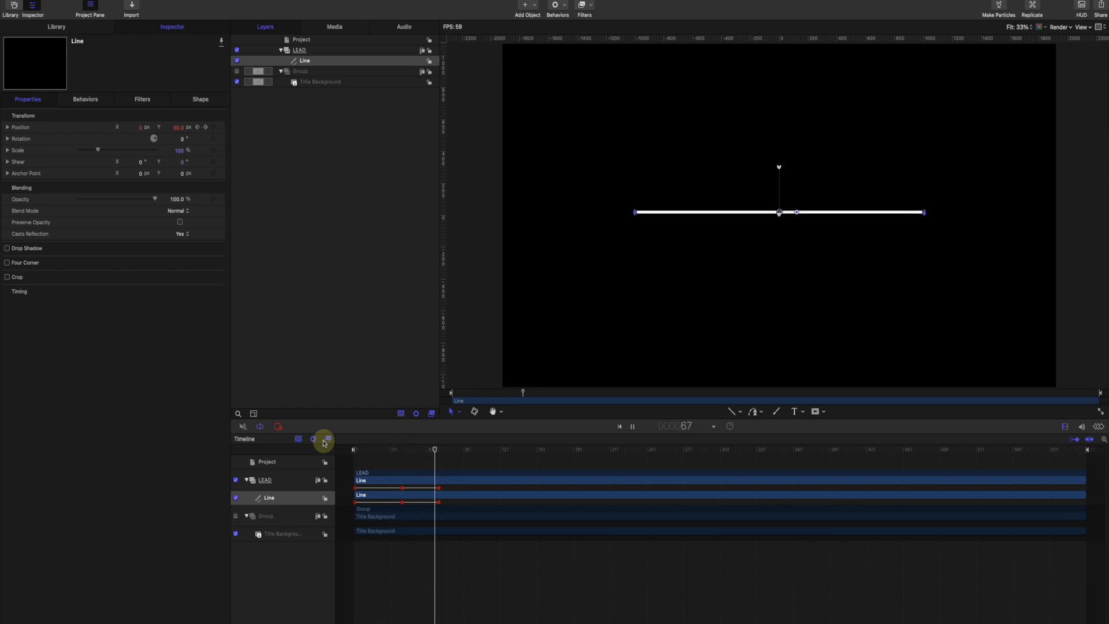
# Step: Show the line's Position curves in the Keyframe Editor and set all their keyframes to Bezier interpolation
pyautogui.moveTo(352, 449); pyautogui.dragTo(407, 450)
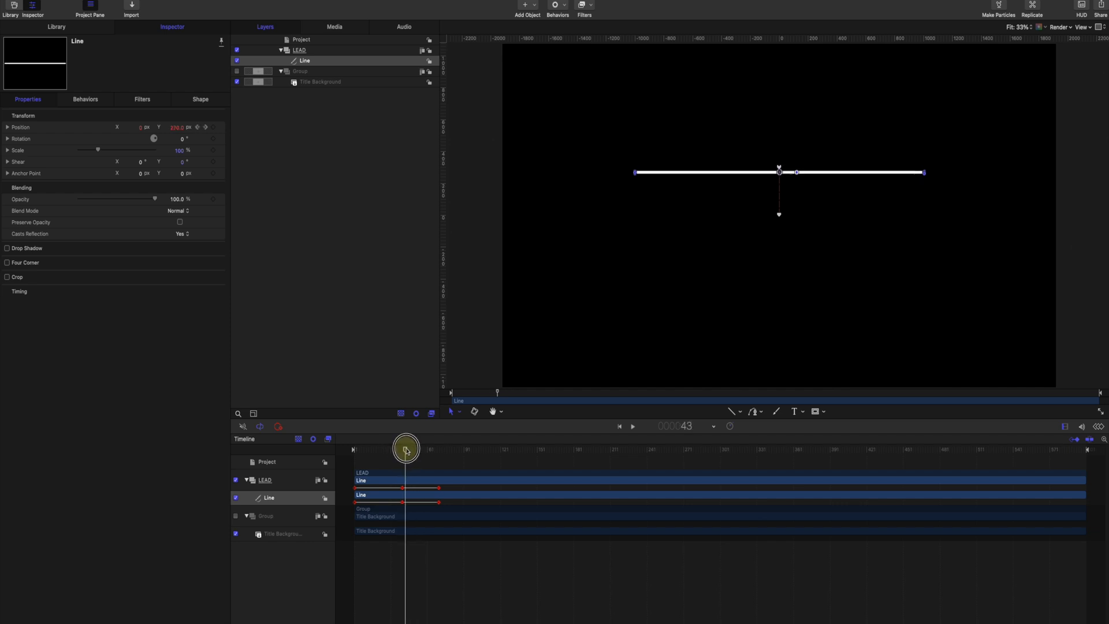
pyautogui.click(222, 128)
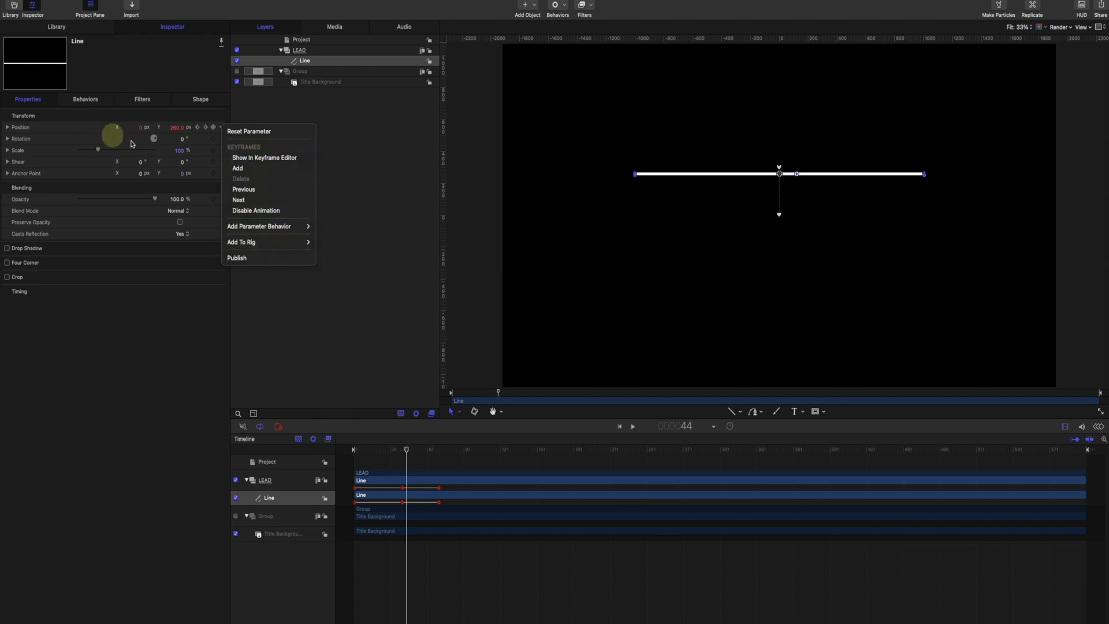
pyautogui.click(256, 159)
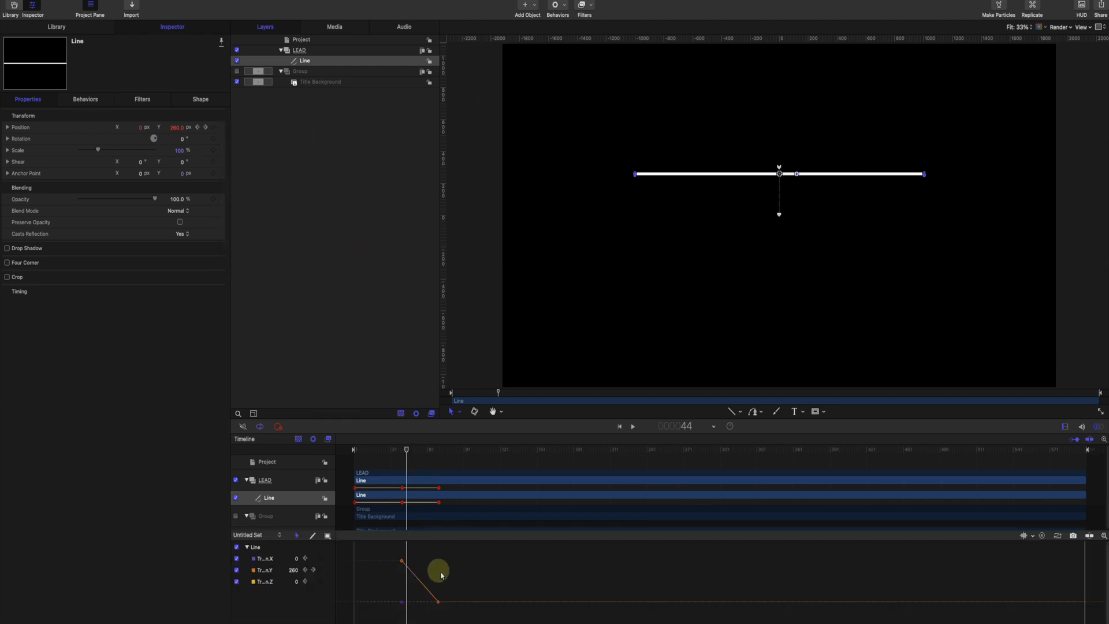
pyautogui.moveTo(460, 549); pyautogui.dragTo(397, 601)
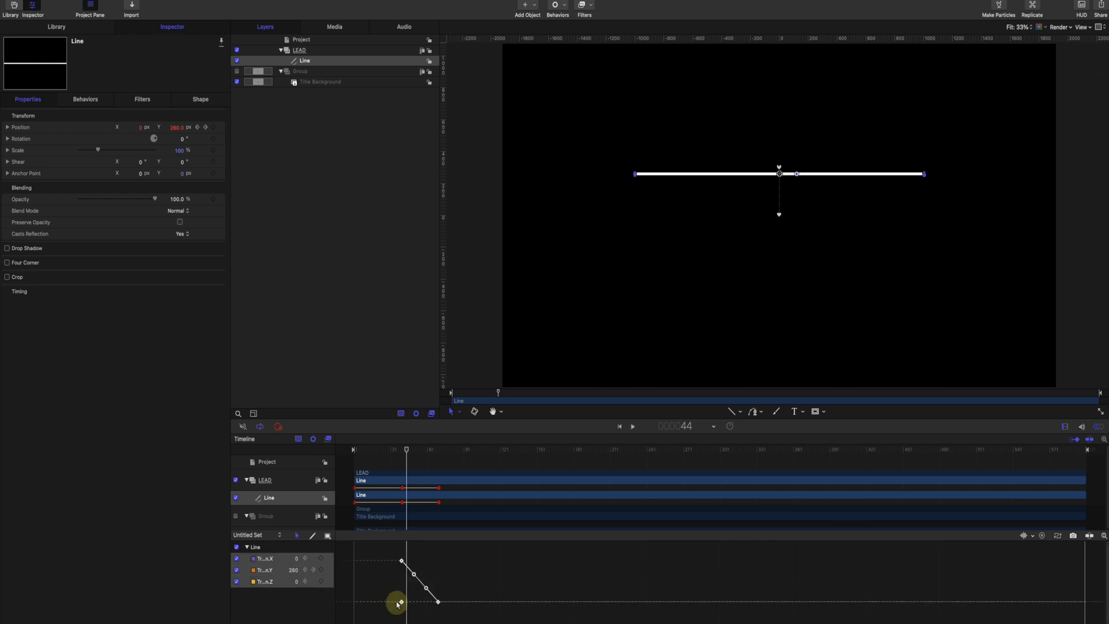
pyautogui.rightClick(403, 564)
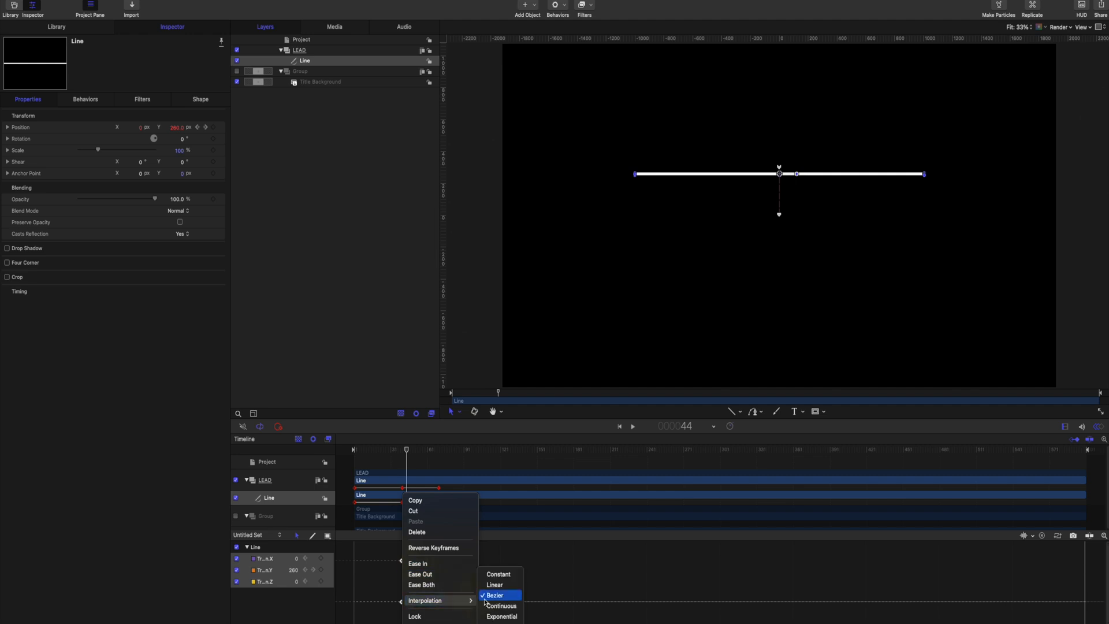
pyautogui.click(495, 595)
# Step: Pull the Bezier handles of the line's Position Y curve out level into a steep S-shaped ease, and preview the animation
pyautogui.rightClick(427, 590)
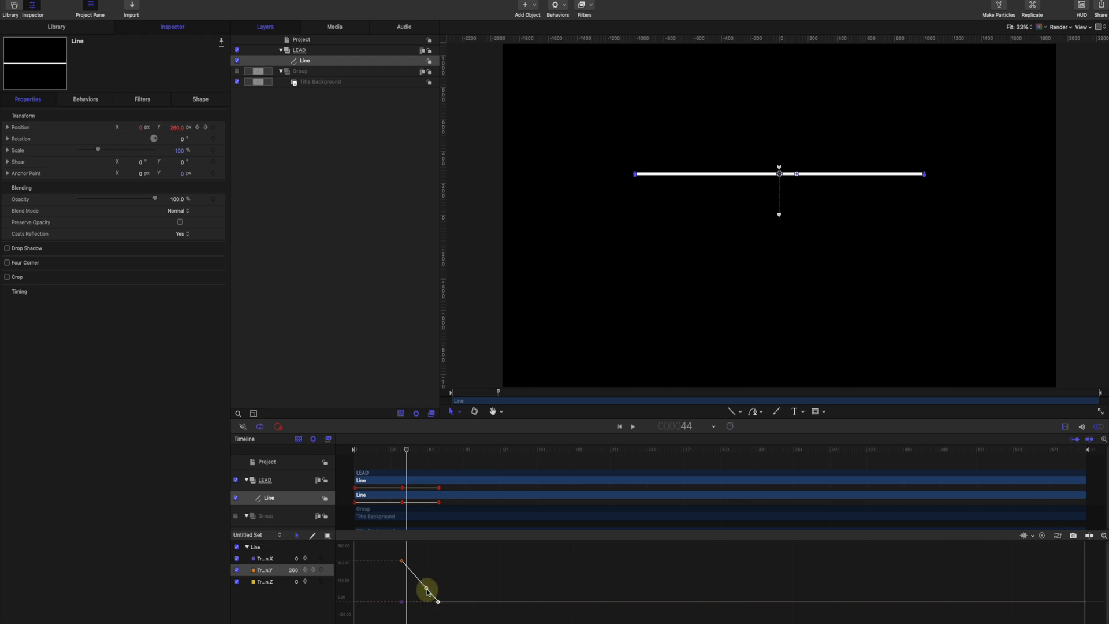
pyautogui.moveTo(427, 589); pyautogui.dragTo(437, 564)
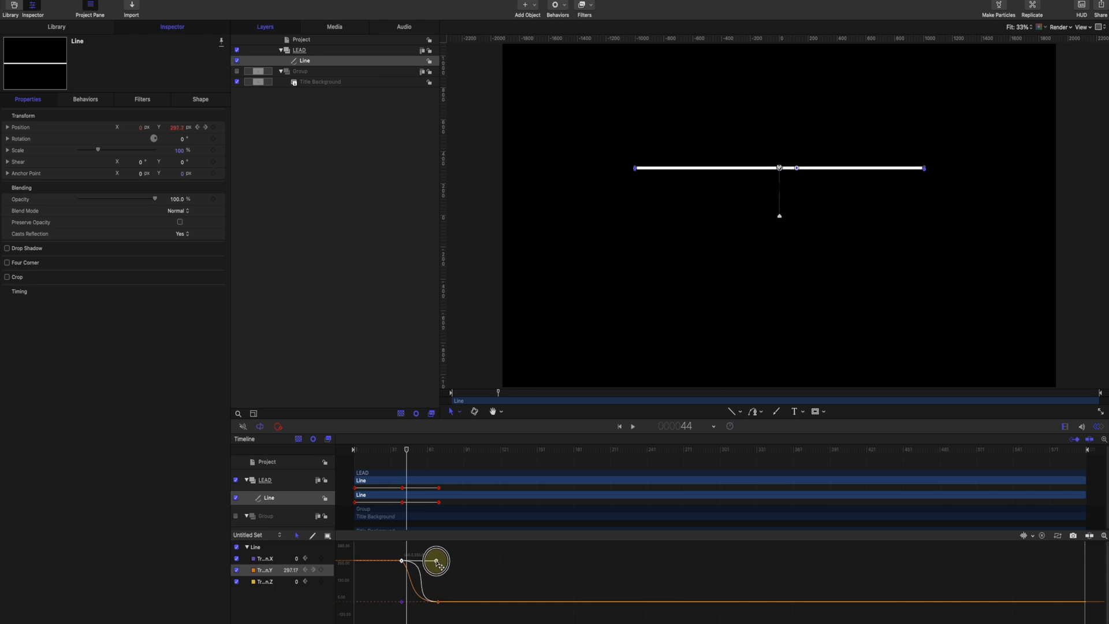
pyautogui.moveTo(412, 449); pyautogui.dragTo(435, 454)
pyautogui.press('space')
pyautogui.press('space')
pyautogui.press('space')
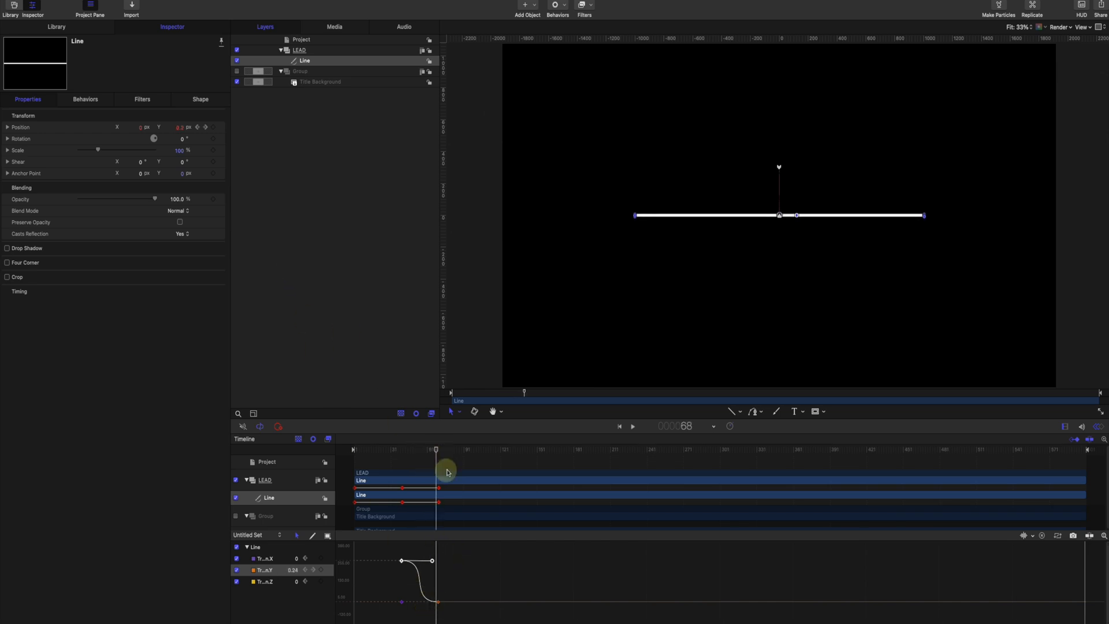
pyautogui.moveTo(438, 455); pyautogui.dragTo(349, 449)
pyautogui.press('space')
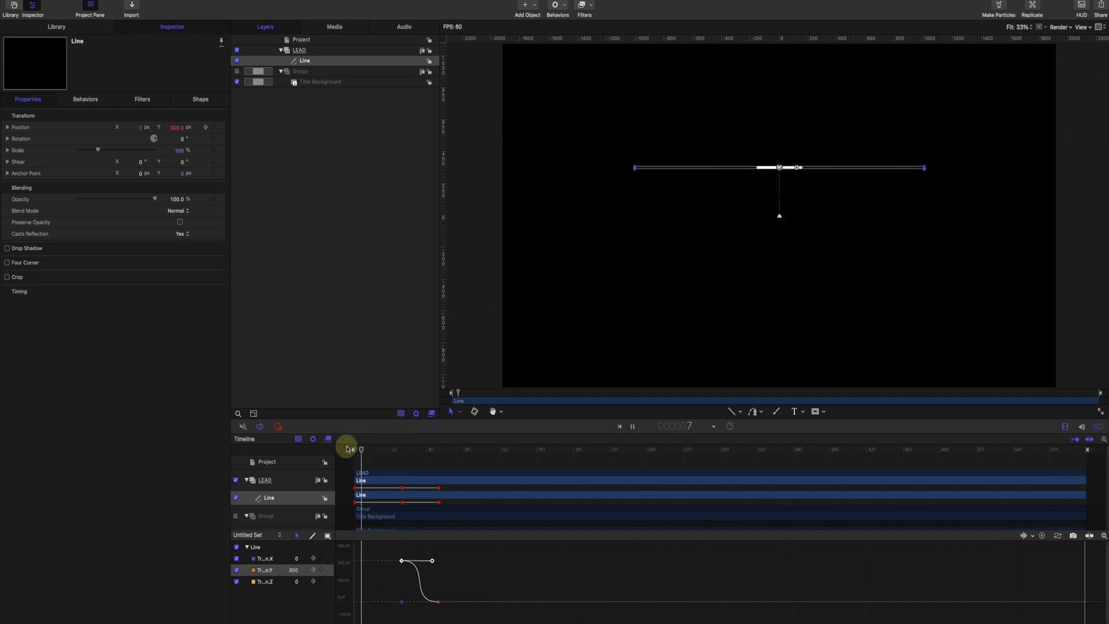
pyautogui.press('space')
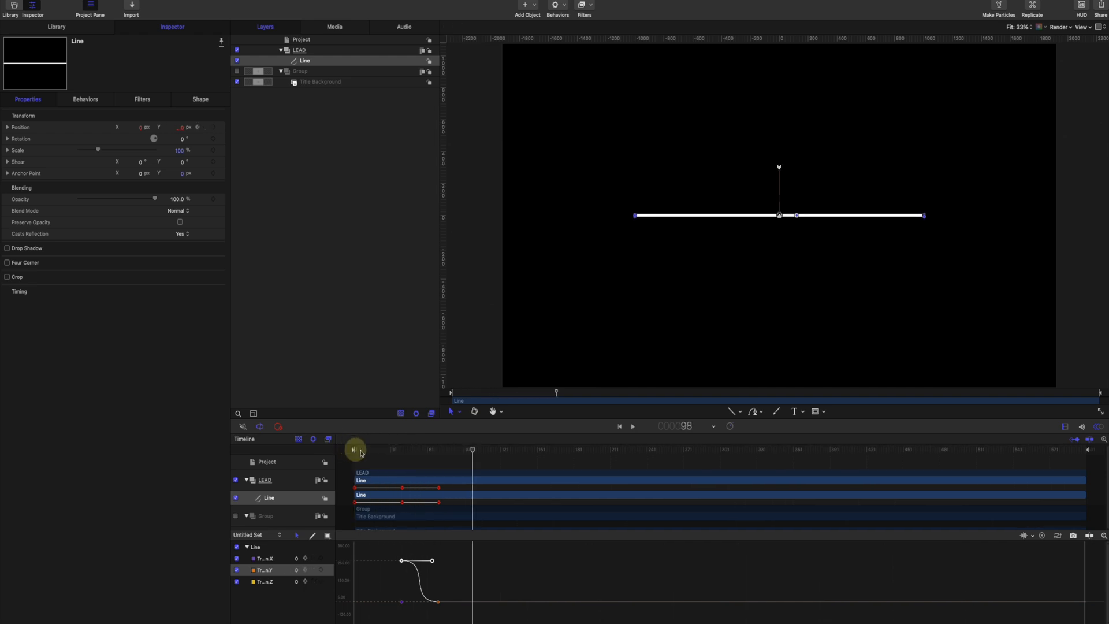
# Step: Place the playhead at frame 70 and close the Keyframe Editor
pyautogui.moveTo(472, 450); pyautogui.dragTo(429, 450)
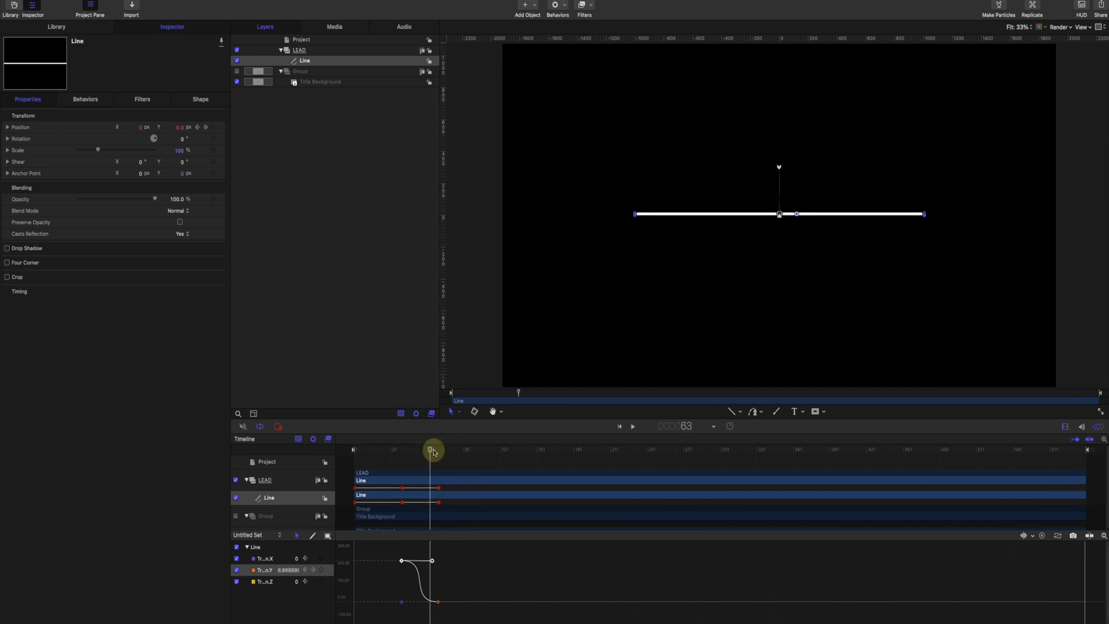
pyautogui.moveTo(433, 451); pyautogui.dragTo(439, 450)
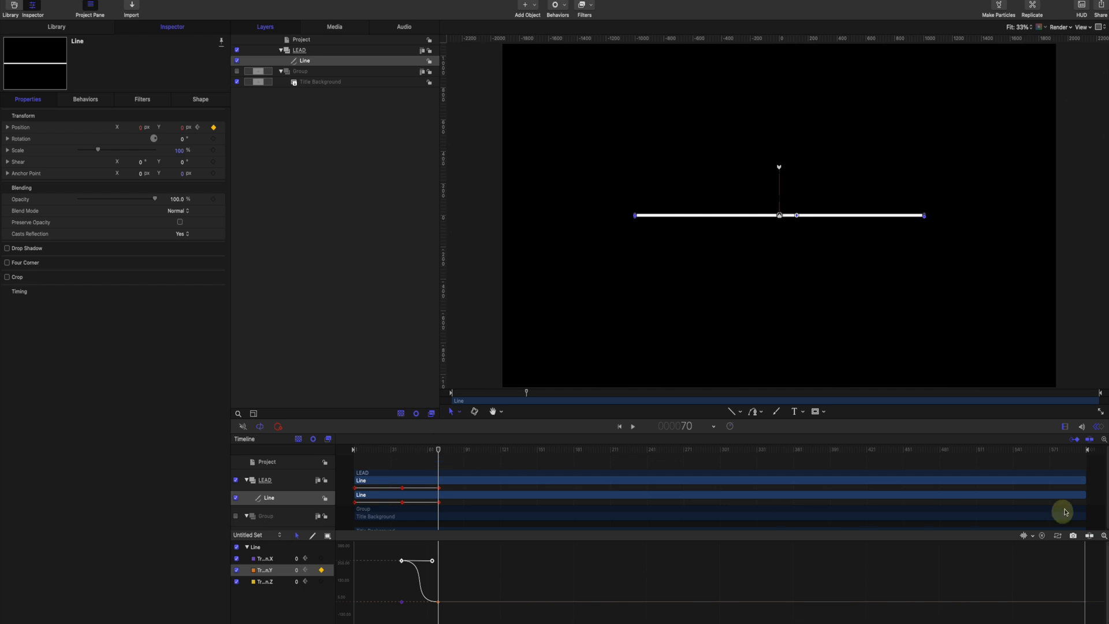
pyautogui.click(1101, 428)
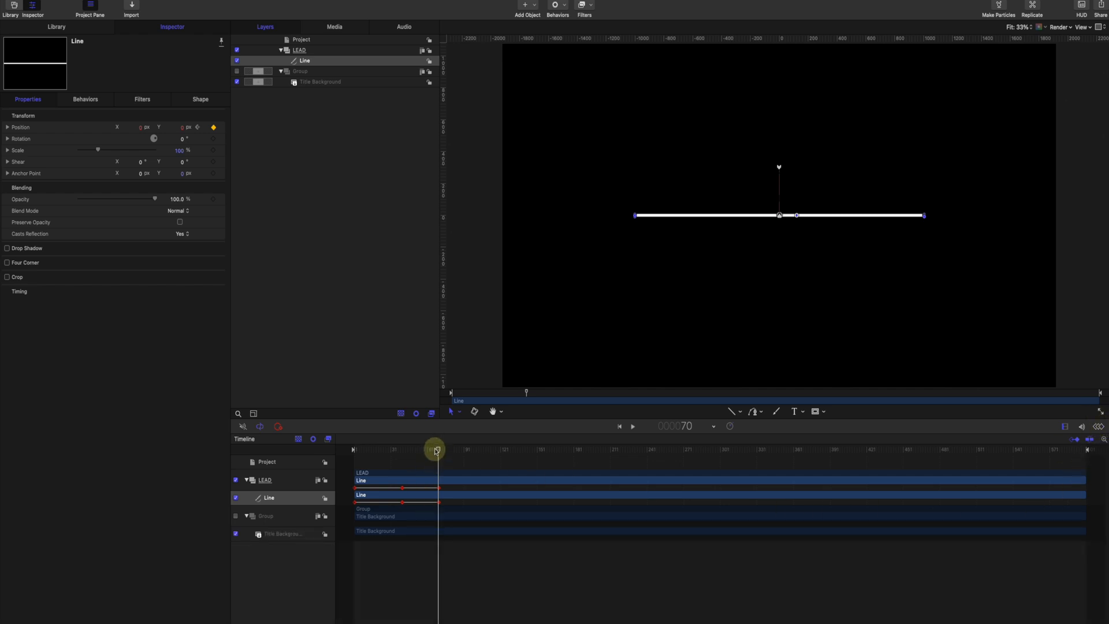
pyautogui.moveTo(439, 450)
pyautogui.mouseDown()
pyautogui.moveTo(351, 453)
pyautogui.moveTo(402, 462)
pyautogui.moveTo(439, 450)
pyautogui.mouseUp()
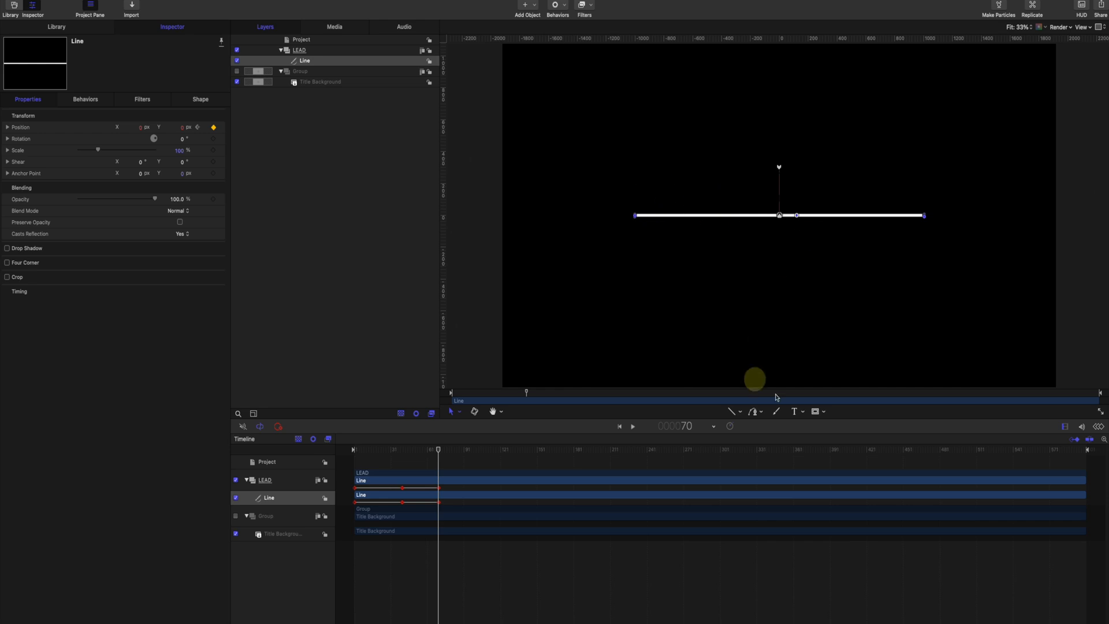
# Step: Create a new group named TEXT and add the text FINAL CUT FUSION above the line
pyautogui.rightClick(389, 191)
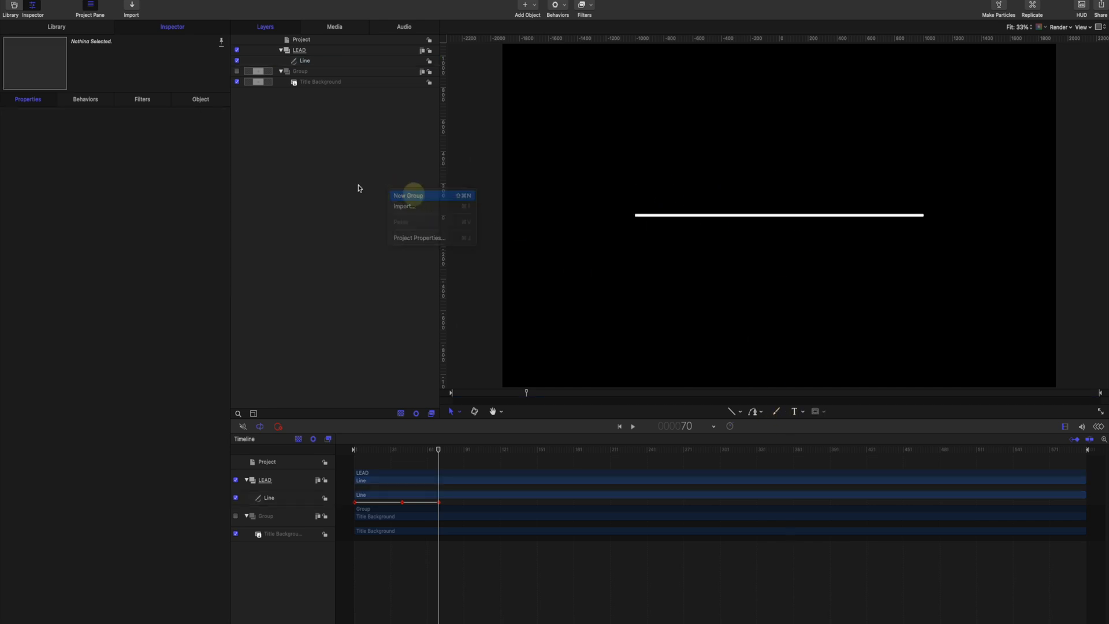
pyautogui.click(409, 196)
pyautogui.doubleClick(307, 51)
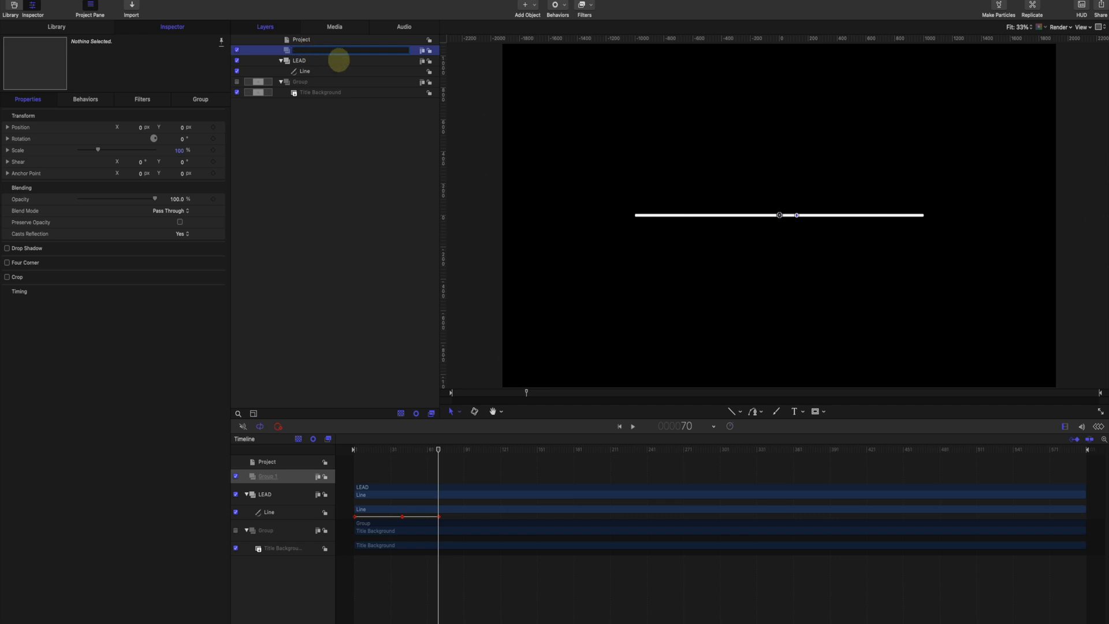
pyautogui.press('Return')
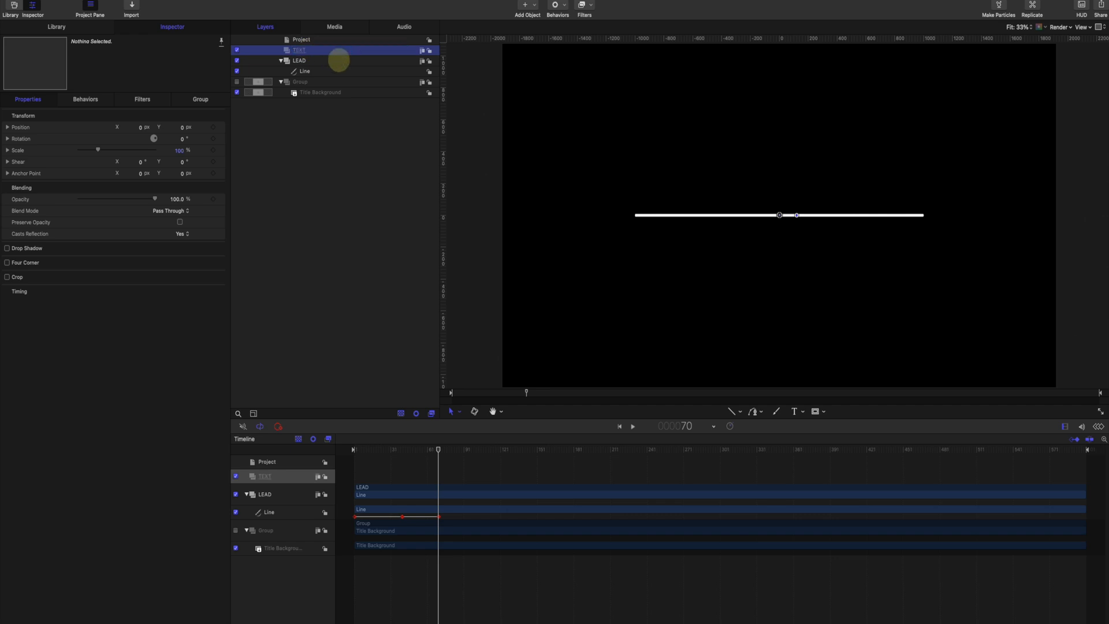
pyautogui.click(796, 412)
pyautogui.click(757, 249)
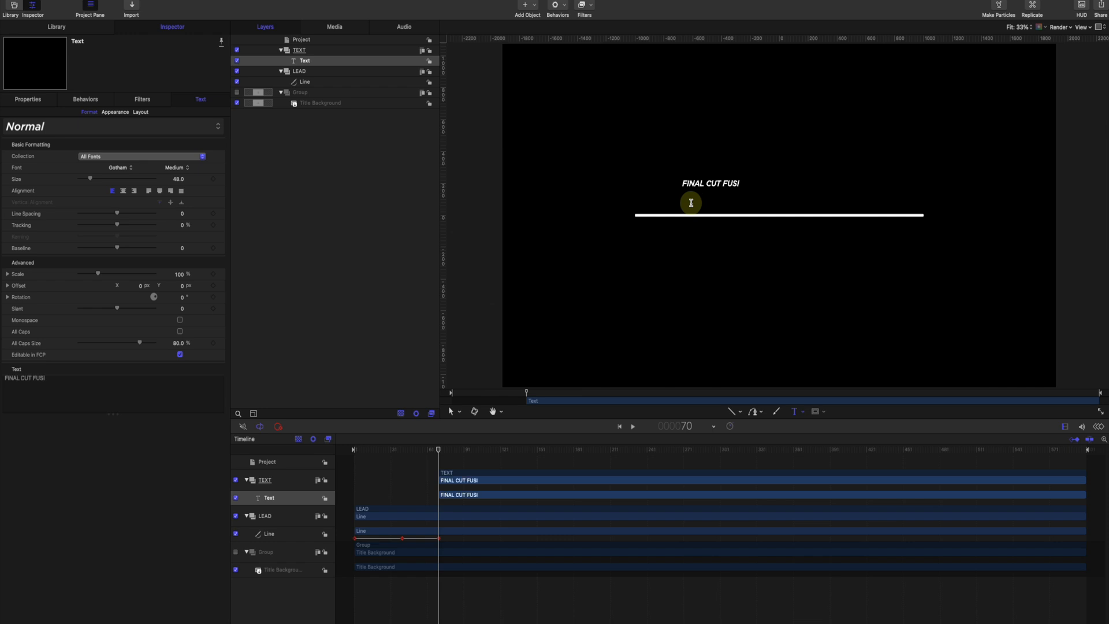
# Step: Set the font of the FINAL CUT FUSION text to Meloriac Regular
pyautogui.moveTo(769, 180); pyautogui.dragTo(669, 183)
pyautogui.click(120, 168)
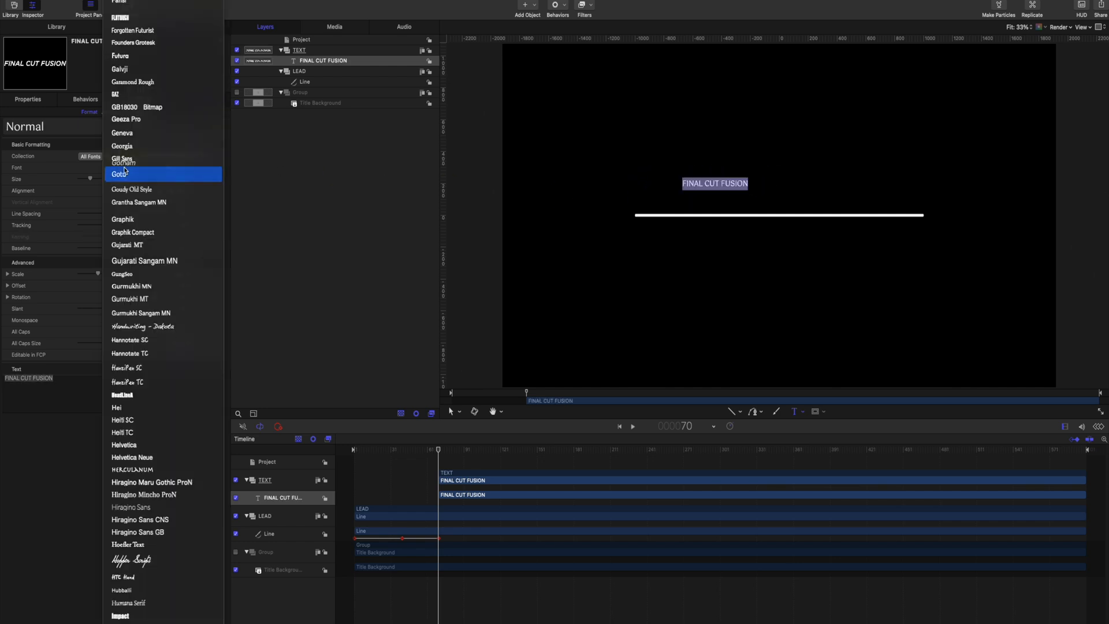
pyautogui.click(124, 174)
pyautogui.click(125, 157)
pyautogui.click(93, 157)
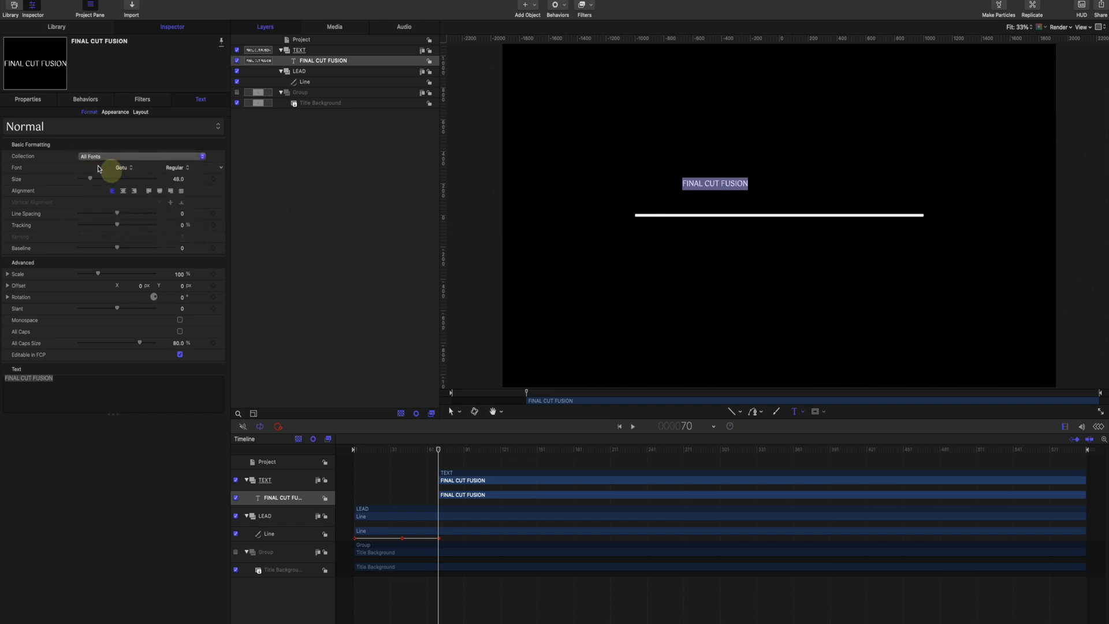
pyautogui.click(121, 169)
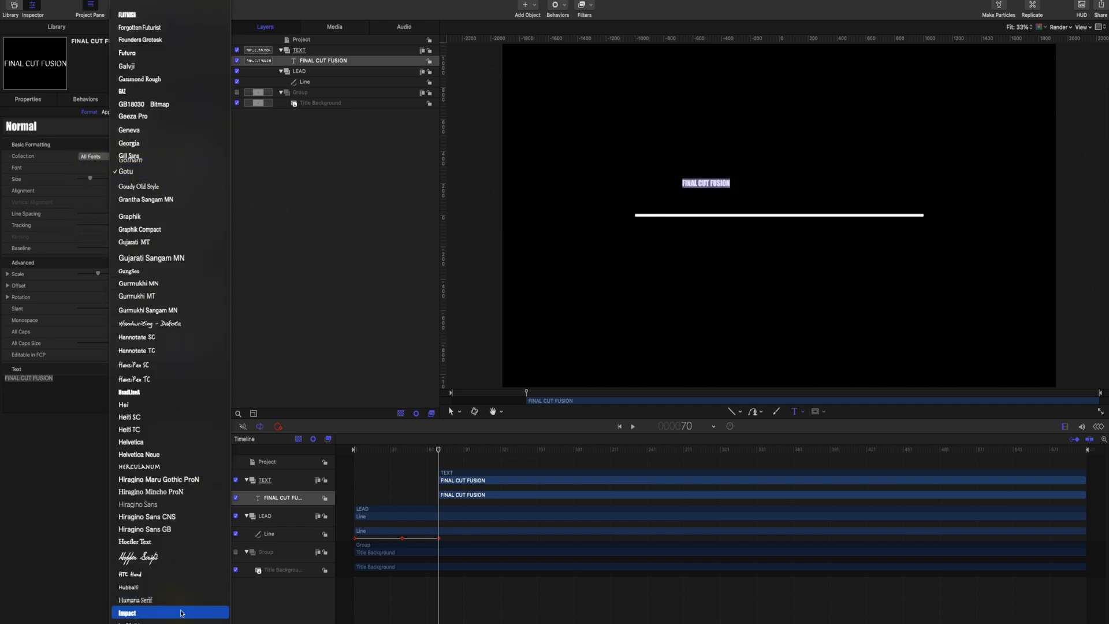
pyautogui.scroll(-4, 181, 613)
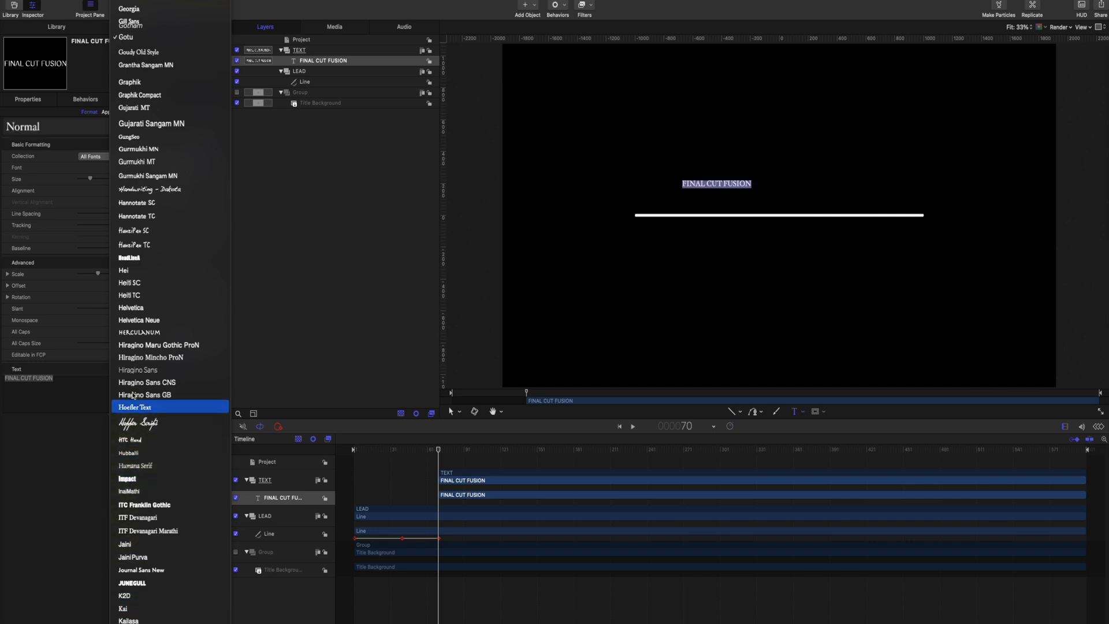
pyautogui.scroll(-10, 141, 327)
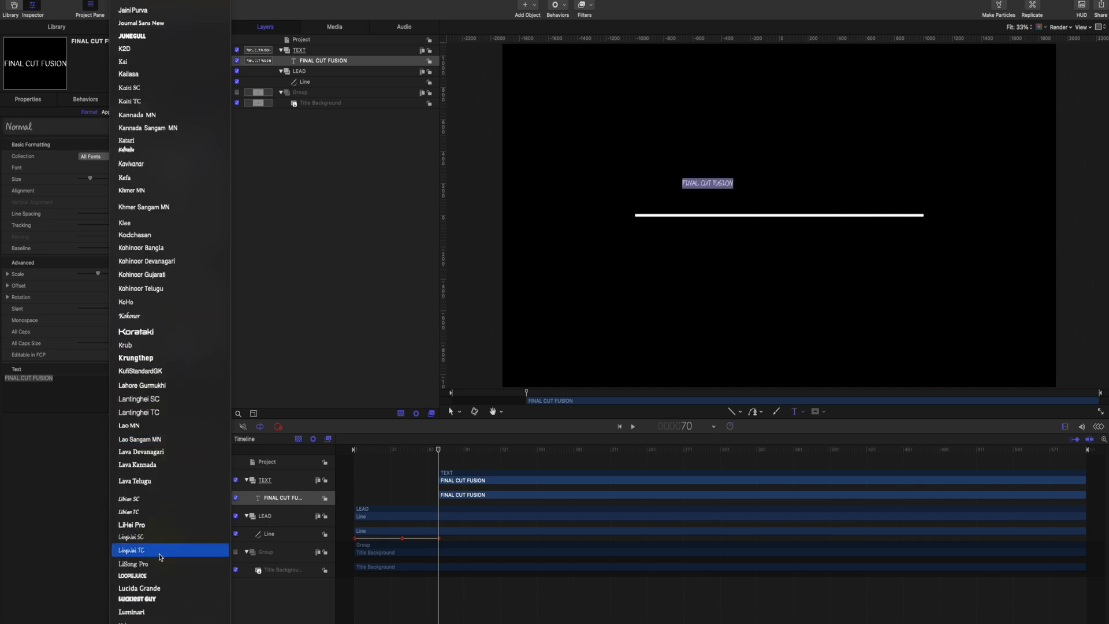
pyautogui.scroll(-4, 156, 596)
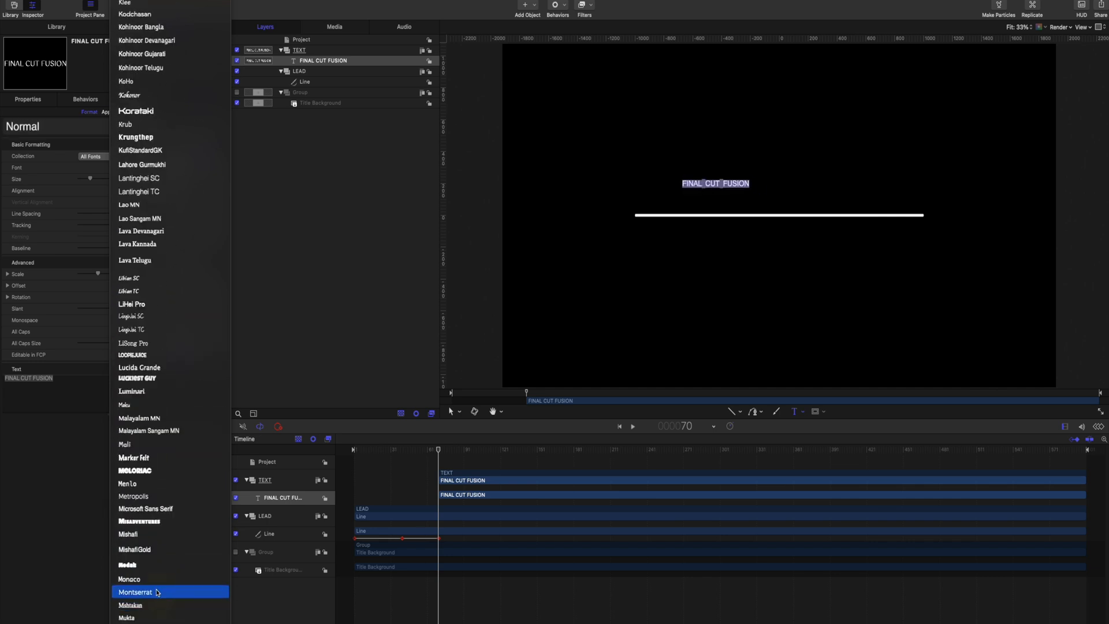
pyautogui.click(137, 467)
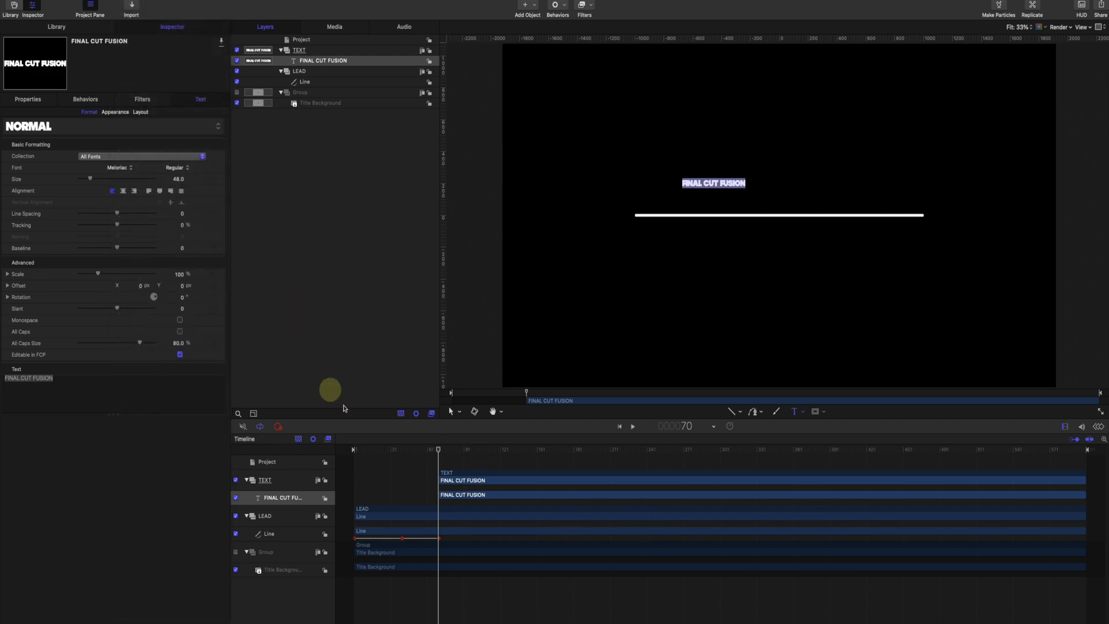
# Step: Extend the FINAL CUT FUSION layer back to the project's start and set the text size to 133
pyautogui.moveTo(384, 449); pyautogui.dragTo(438, 455)
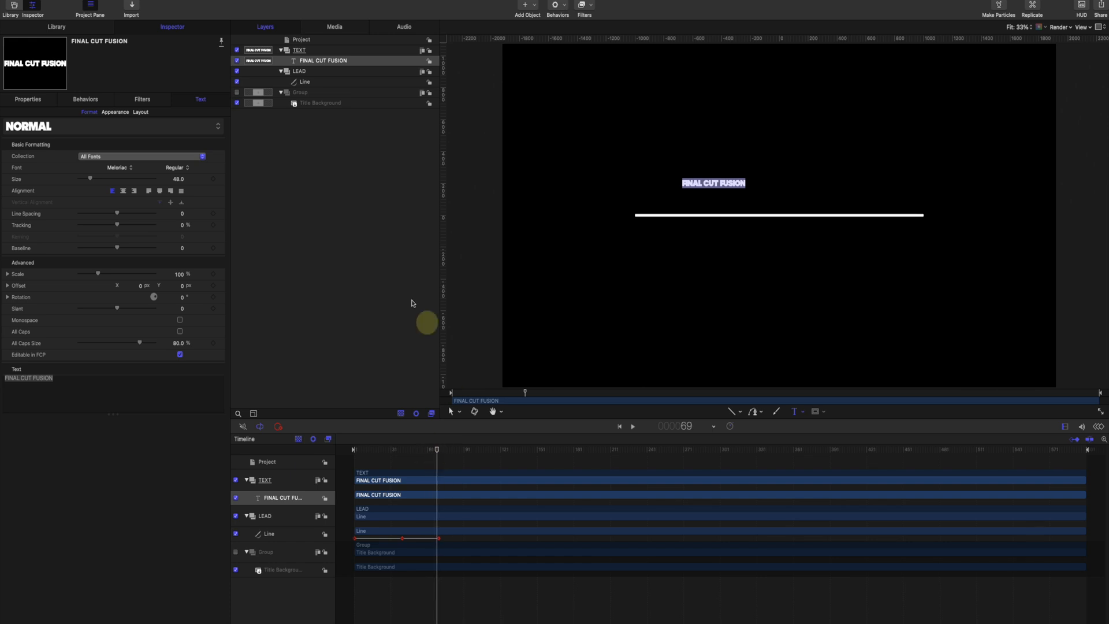
pyautogui.moveTo(92, 179); pyautogui.dragTo(114, 180)
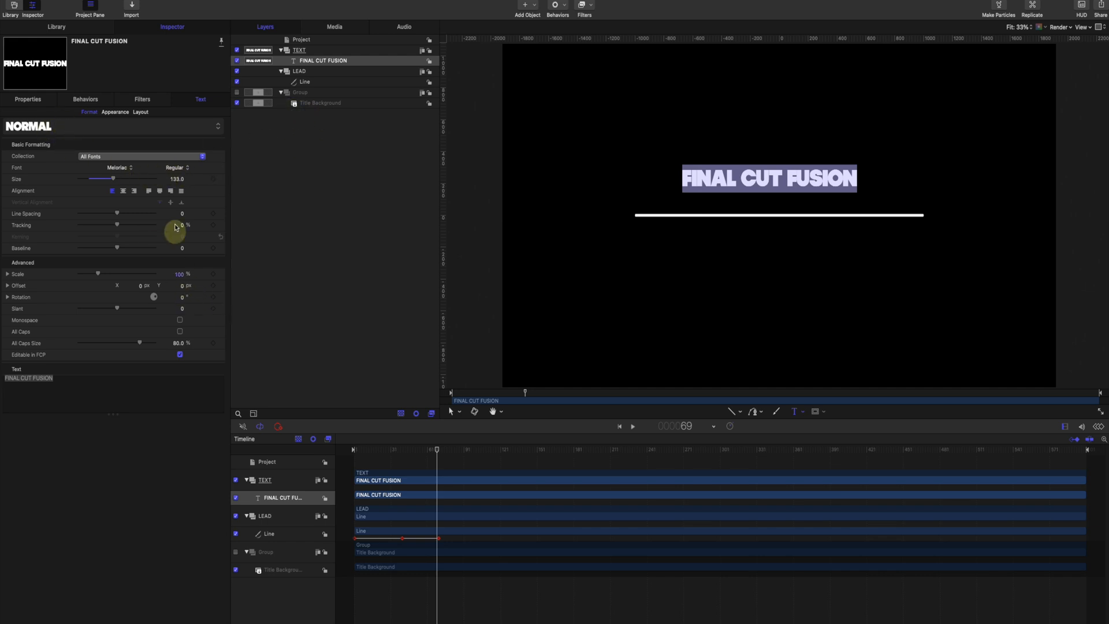
# Step: Place the FINAL CUT FUSION text above the line at Position X -682.7 px and Y 171.3 px
pyautogui.click(29, 97)
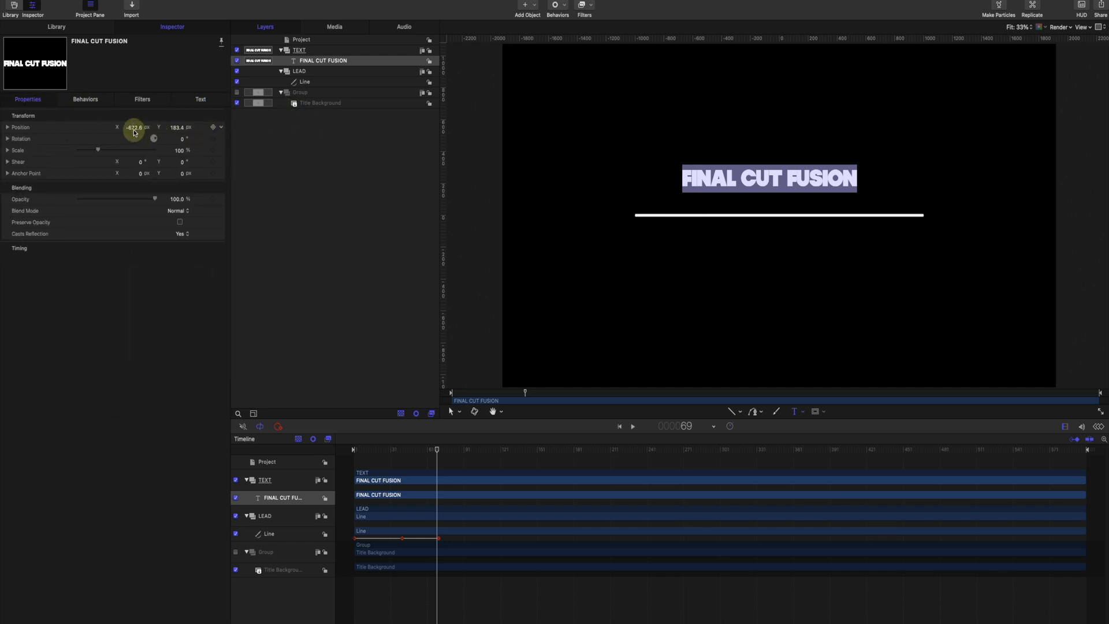
pyautogui.moveTo(134, 130); pyautogui.dragTo(134, 129)
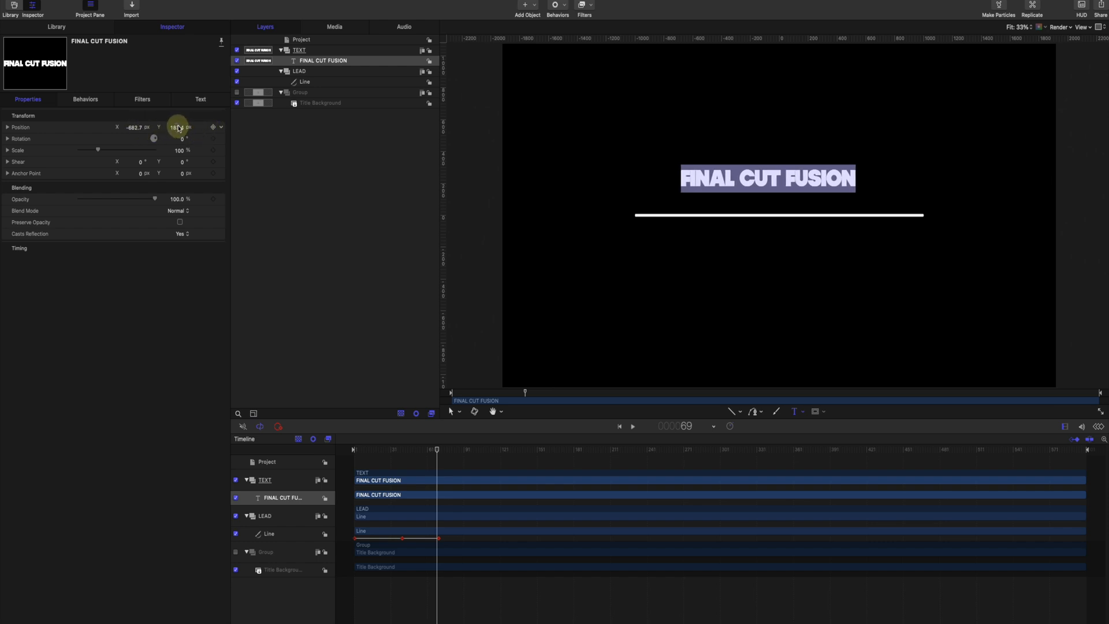
pyautogui.moveTo(177, 127); pyautogui.dragTo(178, 128)
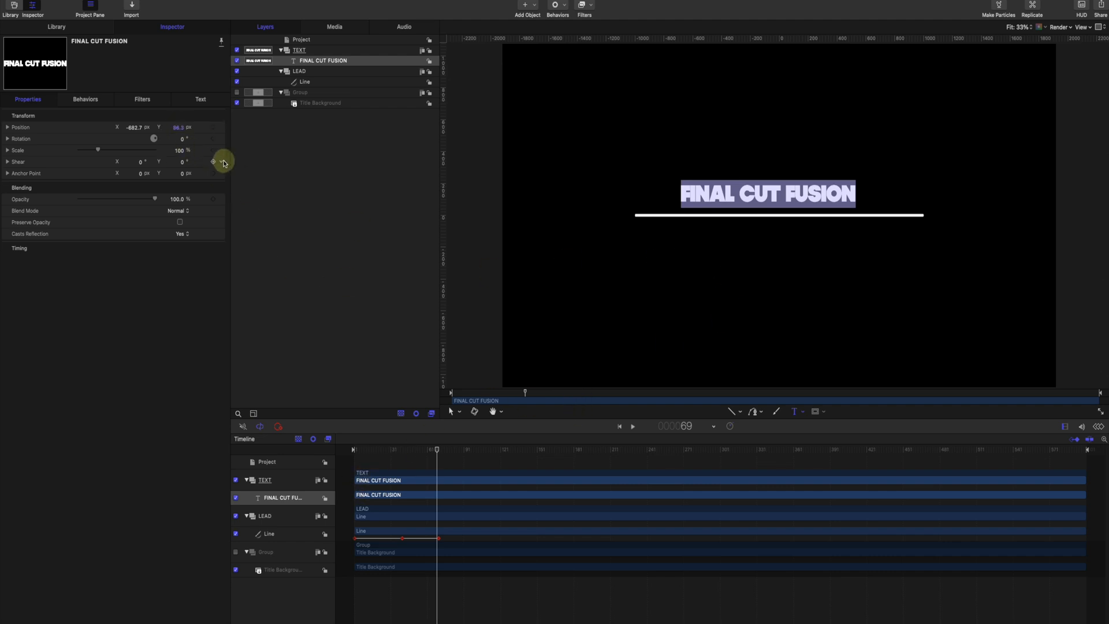
pyautogui.moveTo(177, 127); pyautogui.dragTo(177, 127)
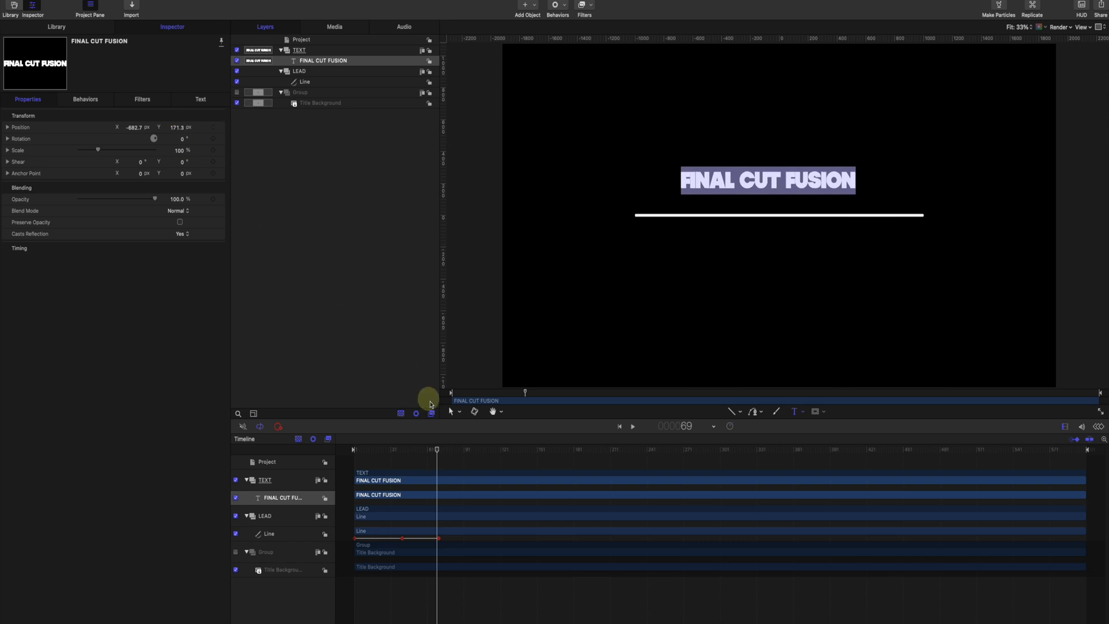
pyautogui.moveTo(436, 448)
pyautogui.mouseDown()
pyautogui.moveTo(384, 442)
pyautogui.moveTo(438, 452)
pyautogui.mouseUp()
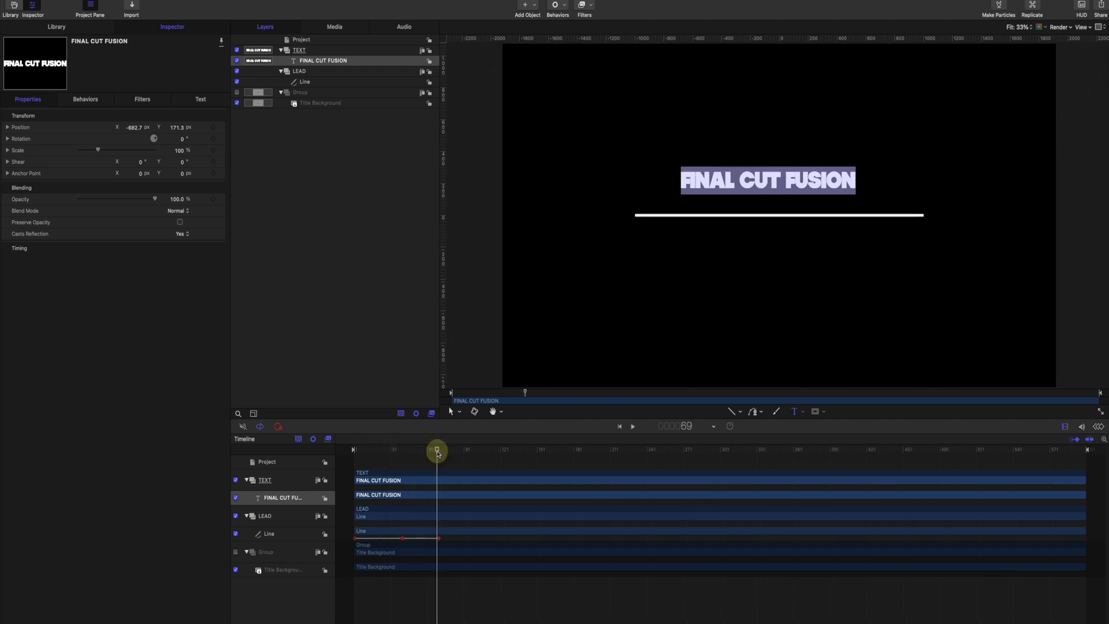
# Step: Hide the FINAL CUT FUSION text and draw a line-wide rectangle above the line in the LEAD group, centred about X -4 px, Y 175 px
pyautogui.click(237, 60)
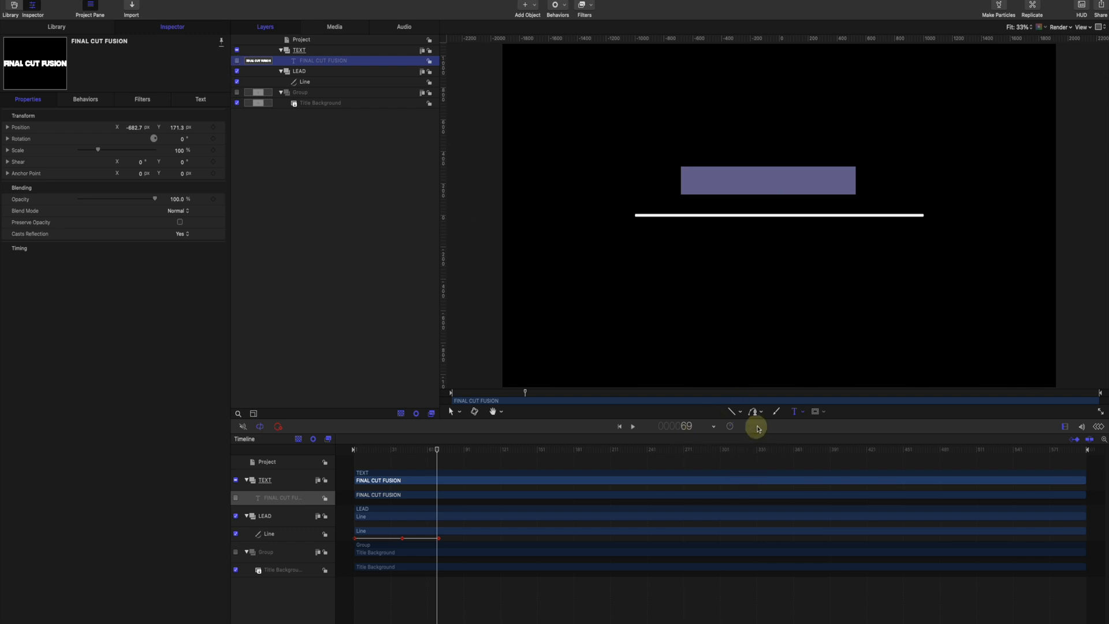
pyautogui.click(309, 74)
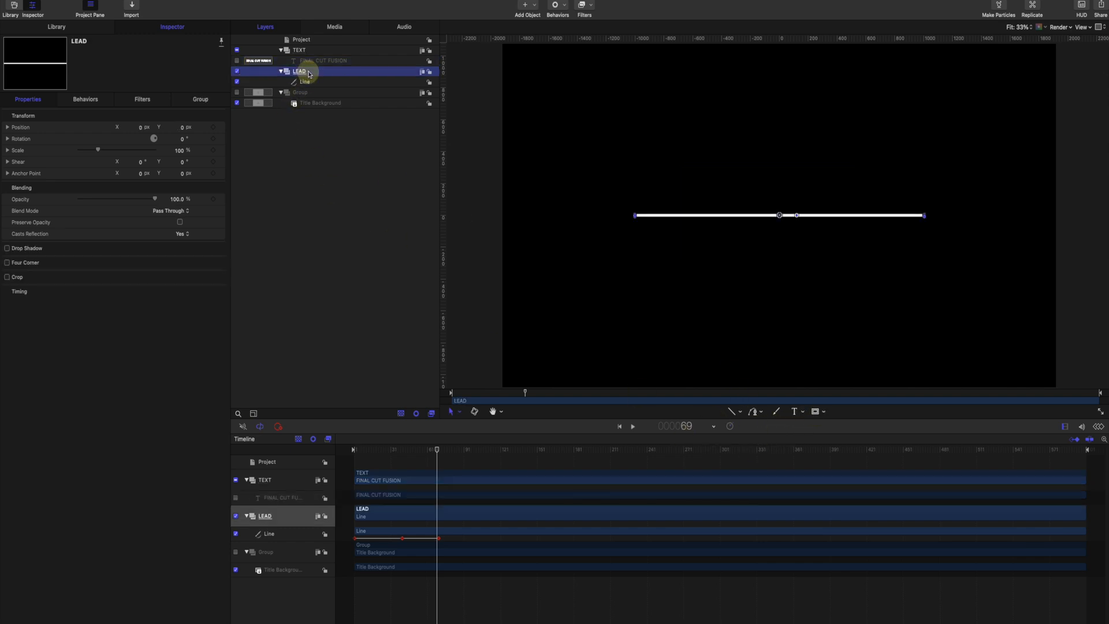
pyautogui.click(817, 413)
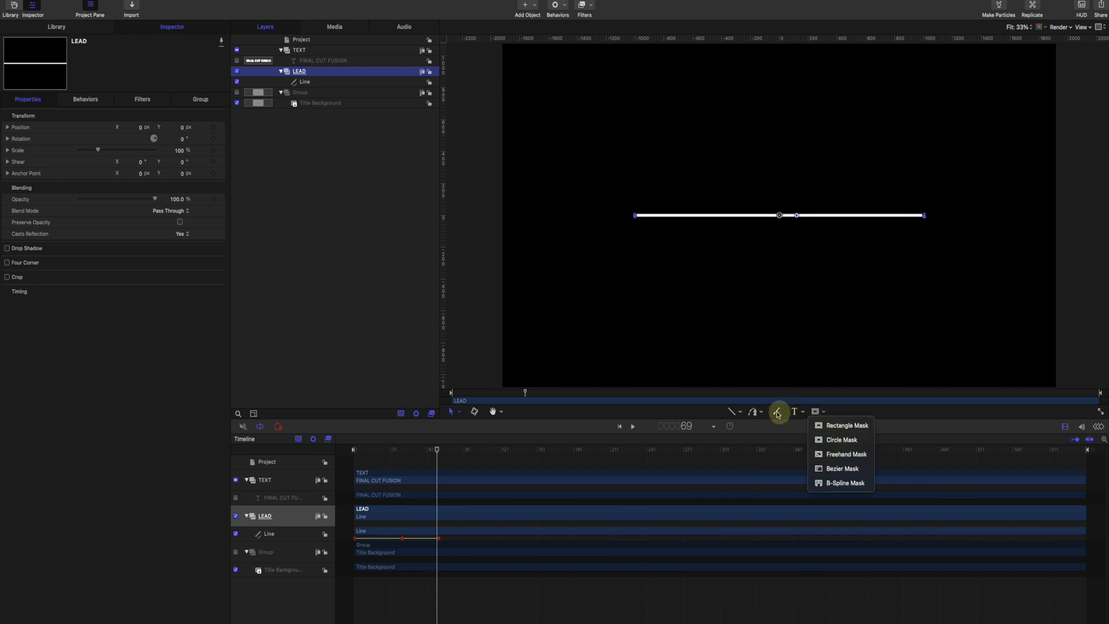
pyautogui.click(753, 414)
pyautogui.click(740, 412)
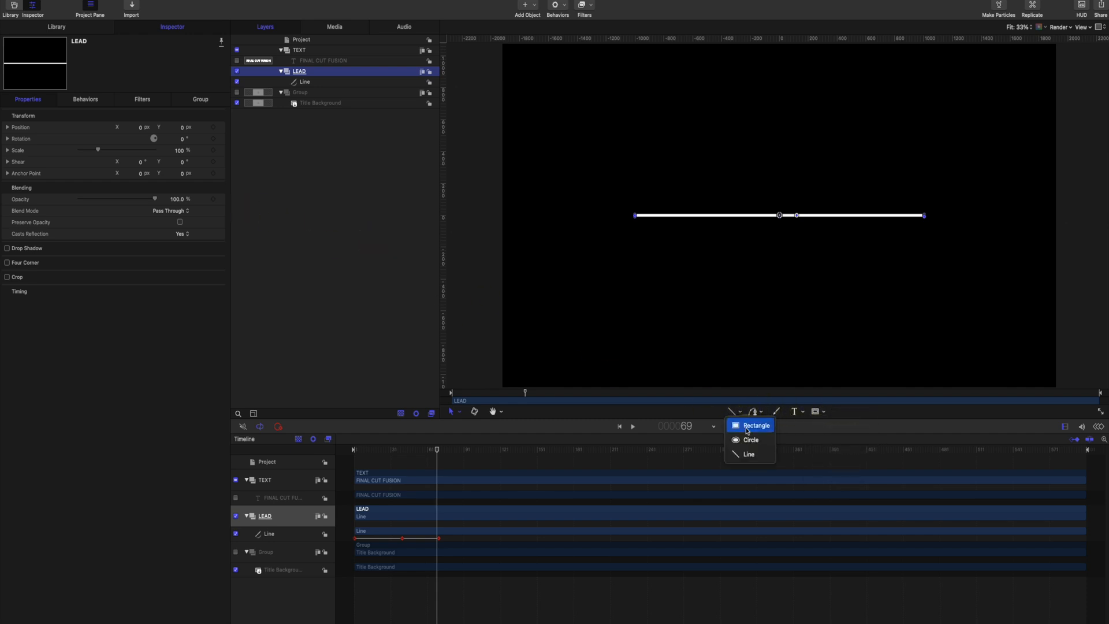
pyautogui.click(753, 430)
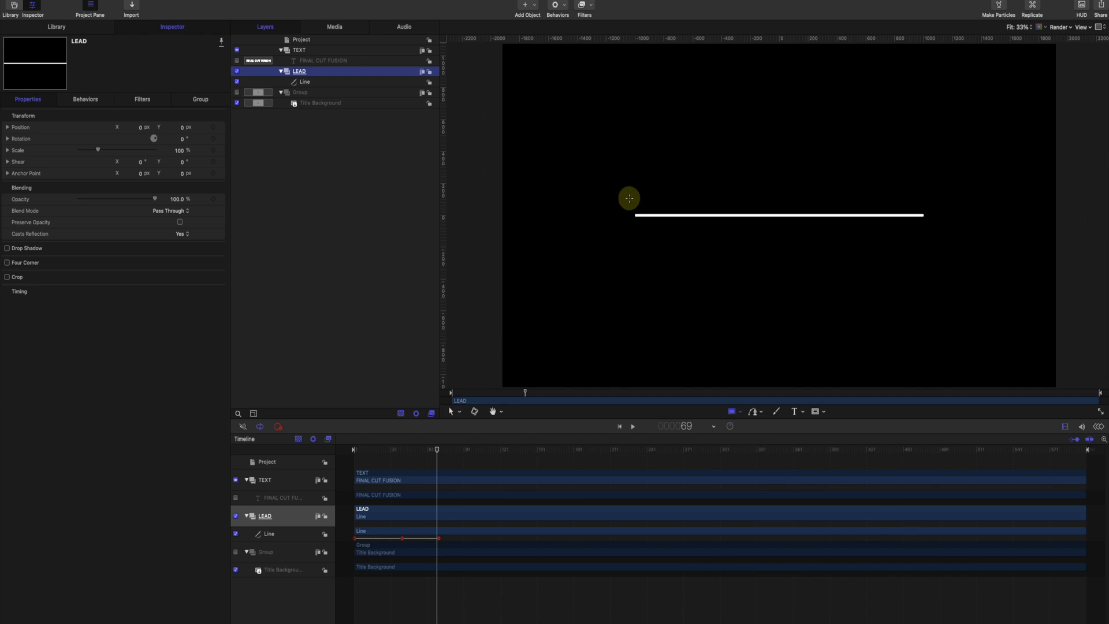
pyautogui.click(634, 194)
pyautogui.moveTo(634, 194); pyautogui.dragTo(925, 213)
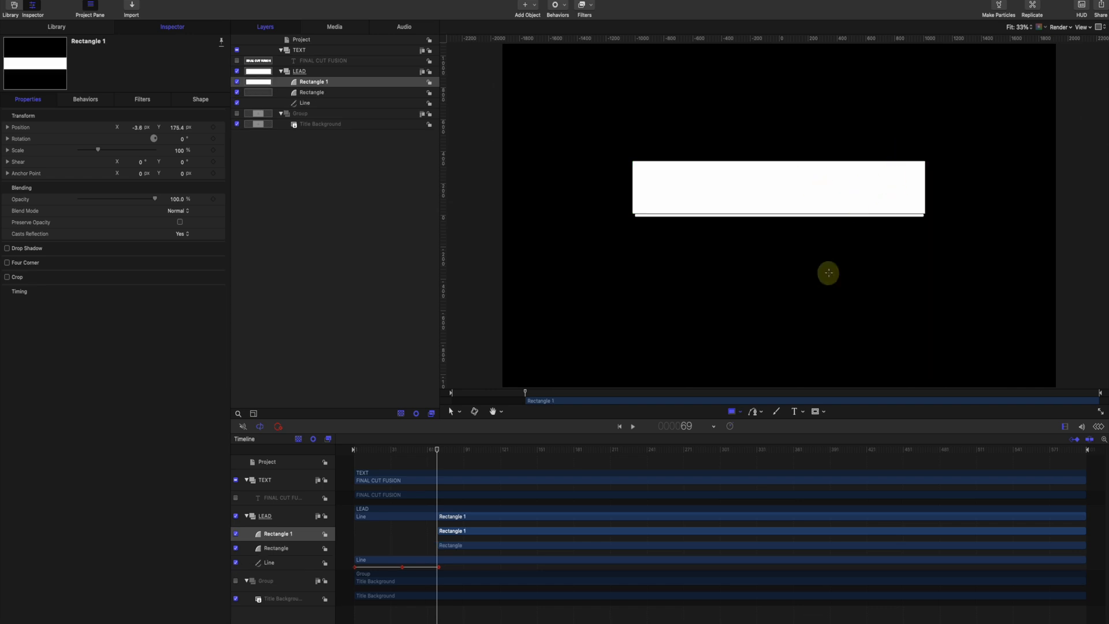
# Step: Toggle the large rectangle's visibility to identify it, and delete the stray extra rectangle from the LEAD group
pyautogui.click(237, 81)
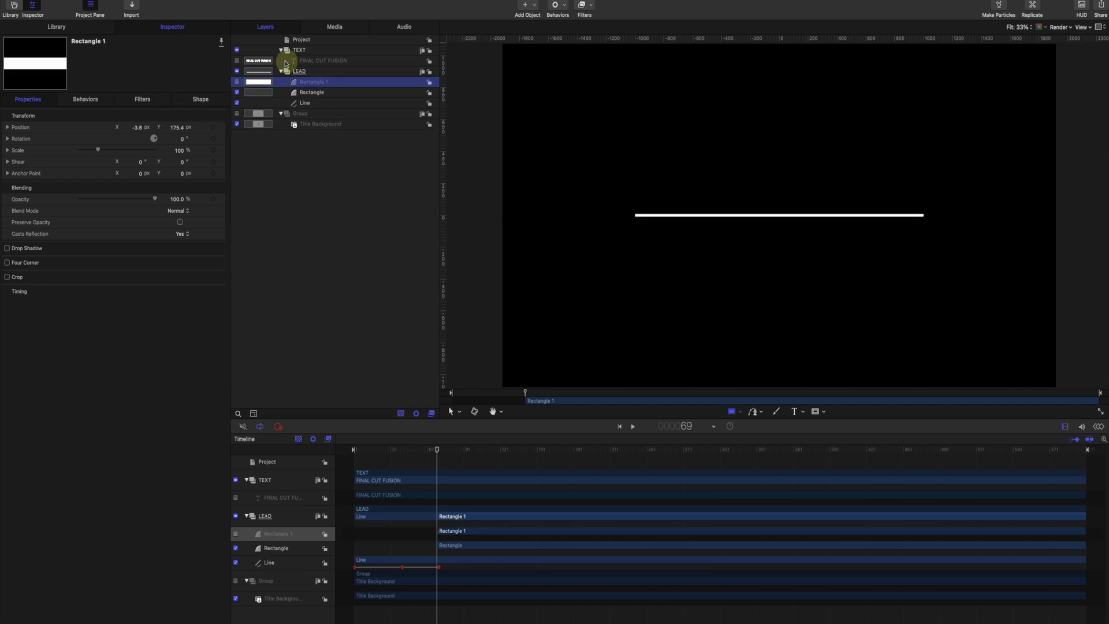
pyautogui.click(237, 82)
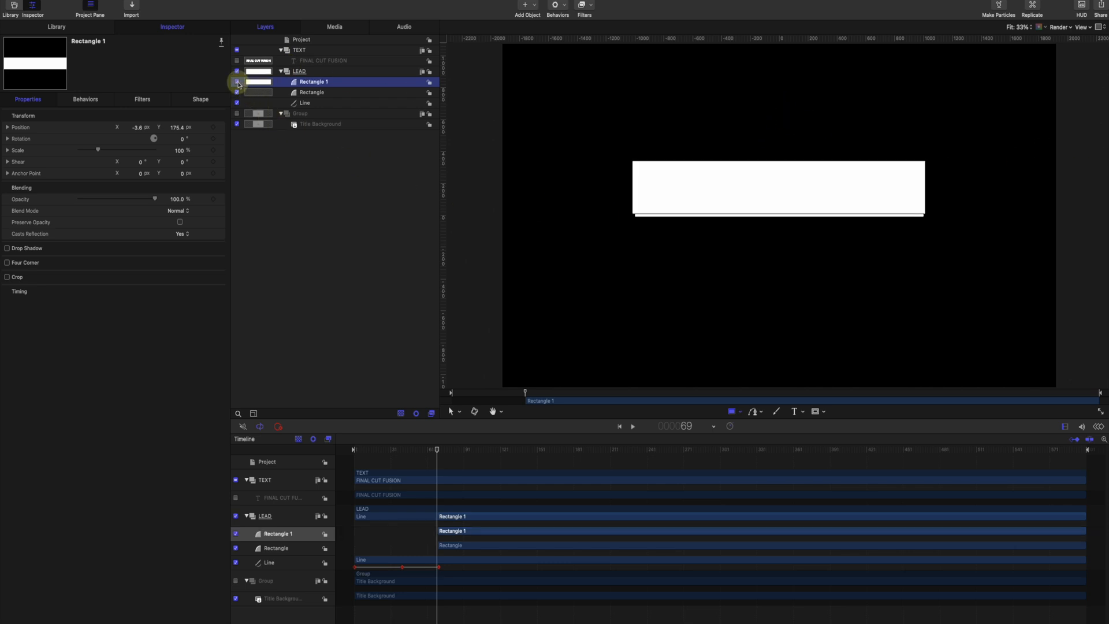
pyautogui.click(316, 97)
pyautogui.press('Delete')
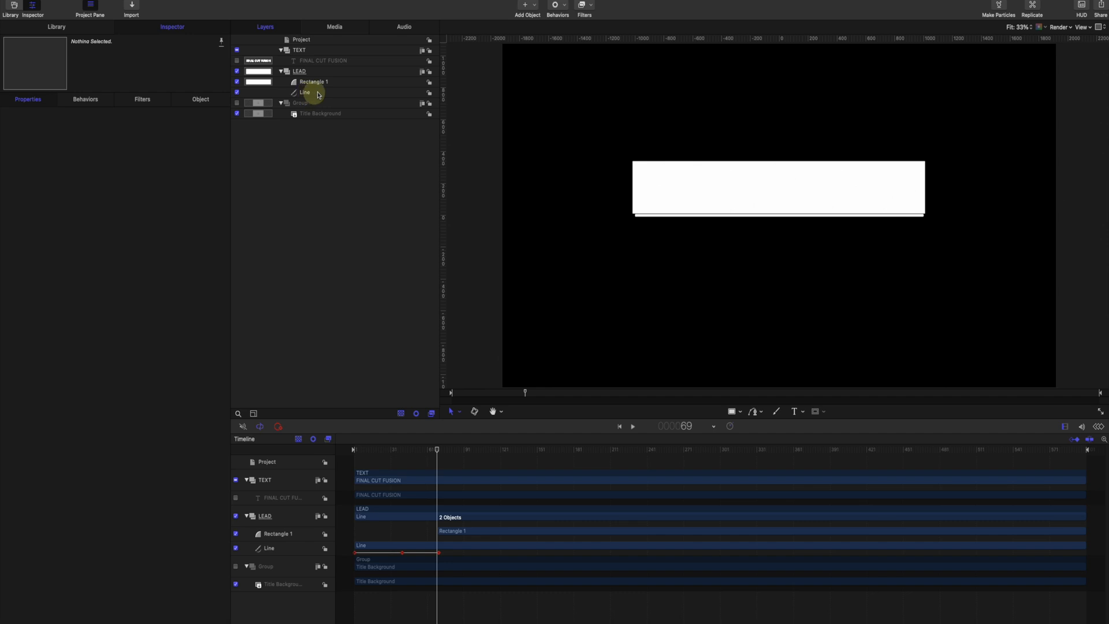
# Step: Set the fill color of the remaining rectangle in the LEAD group to bright lime green
pyautogui.click(287, 82)
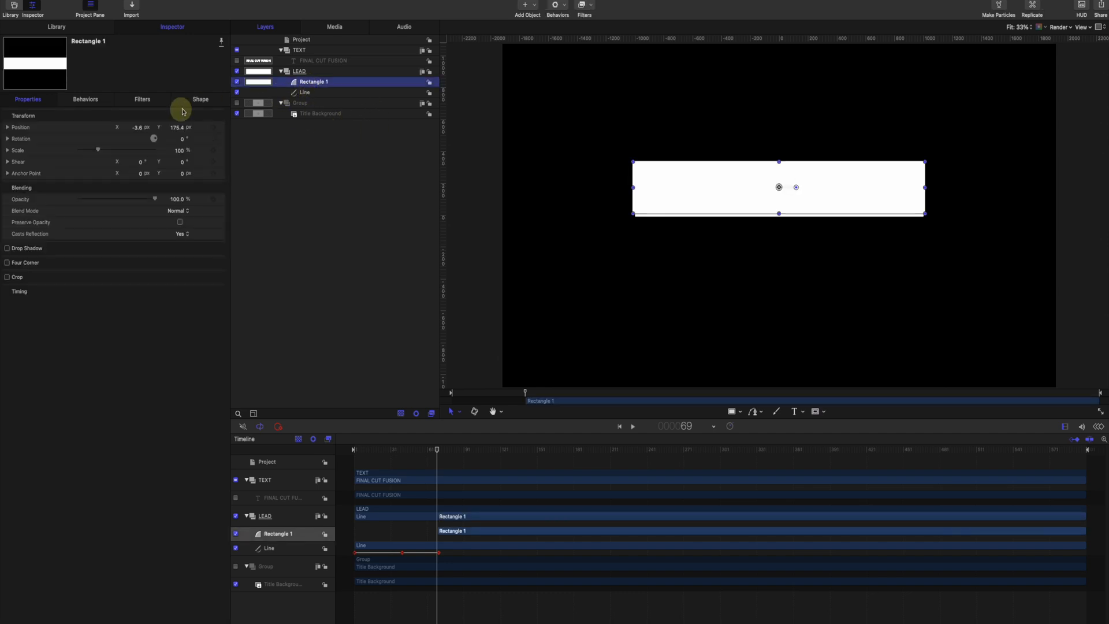
pyautogui.click(201, 100)
pyautogui.click(186, 161)
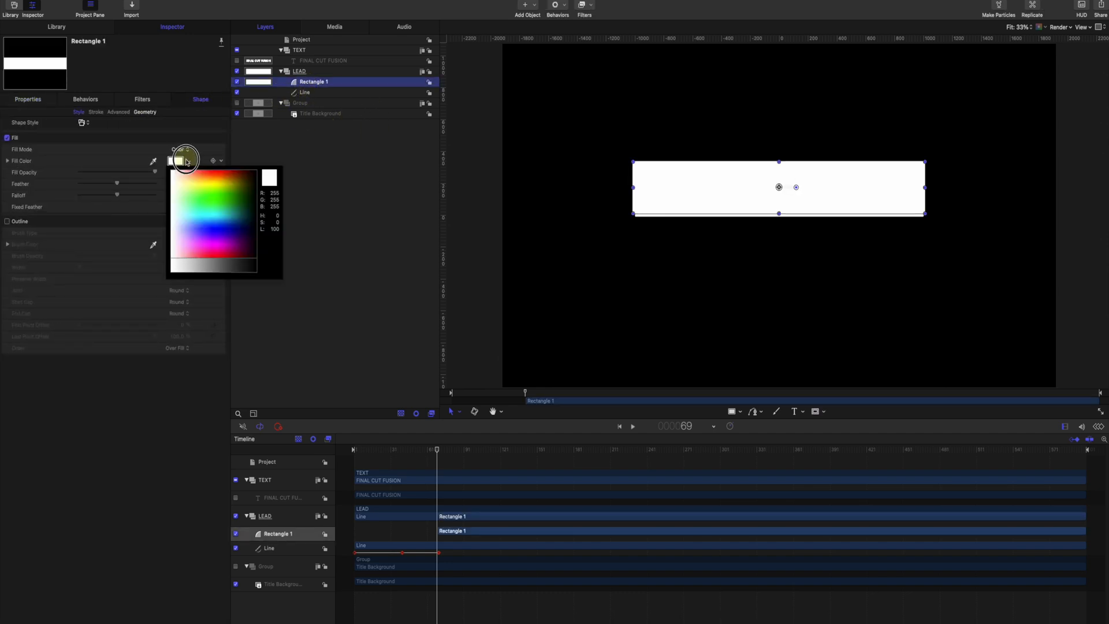
pyautogui.moveTo(191, 176); pyautogui.dragTo(215, 191)
pyautogui.click(467, 177)
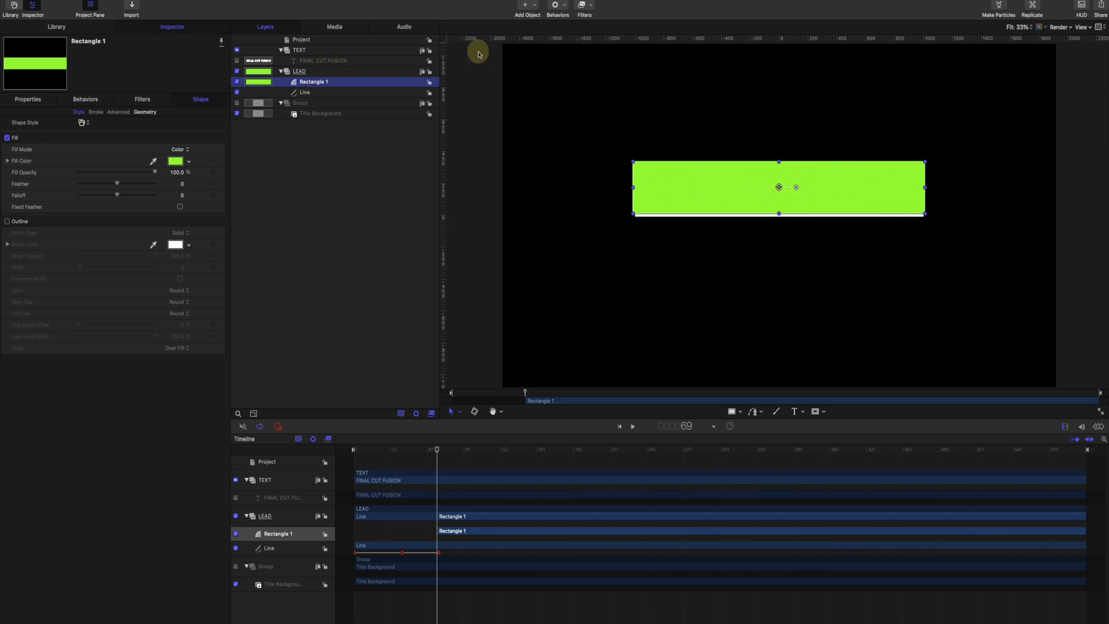
# Step: Add an Align To behavior to the green rectangle, aligning its Bottom to the Center of the Line object
pyautogui.click(563, 5)
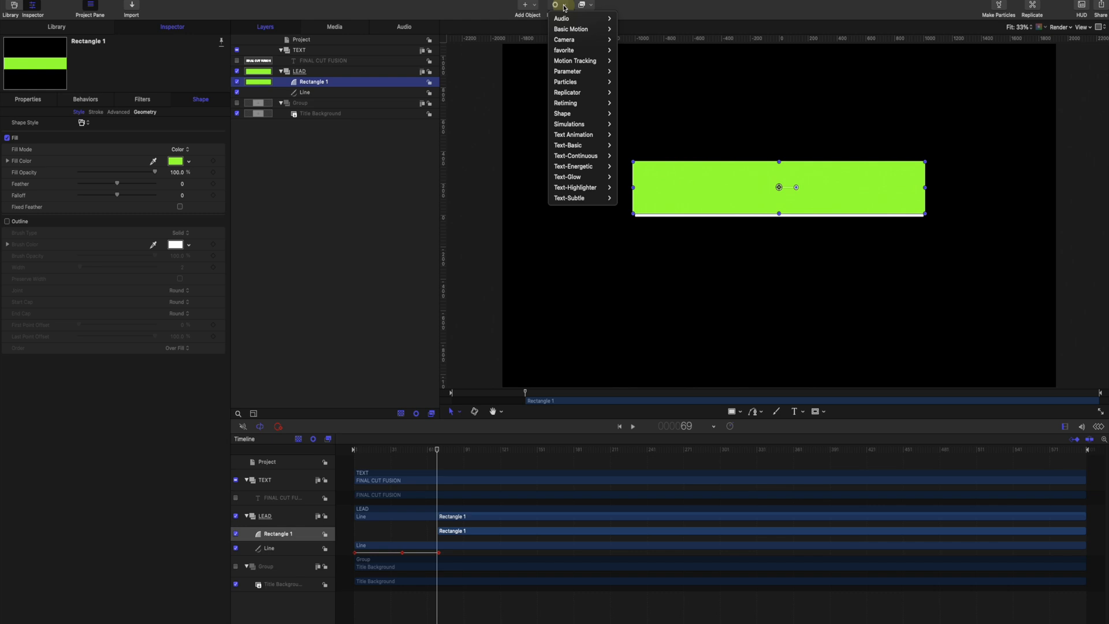
pyautogui.moveTo(578, 28)
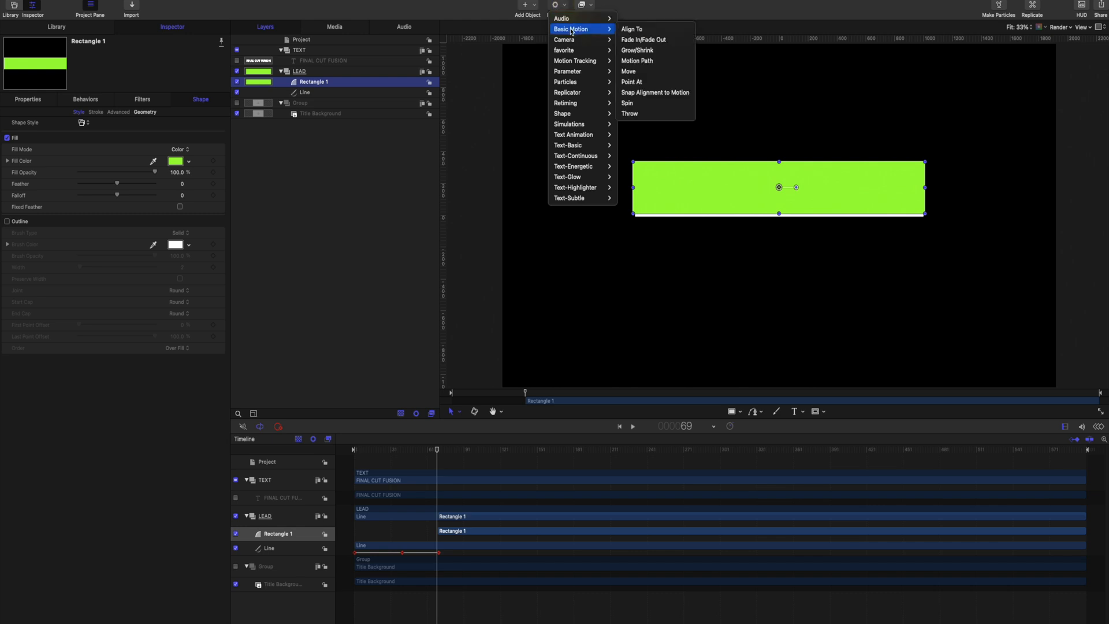
pyautogui.click(663, 30)
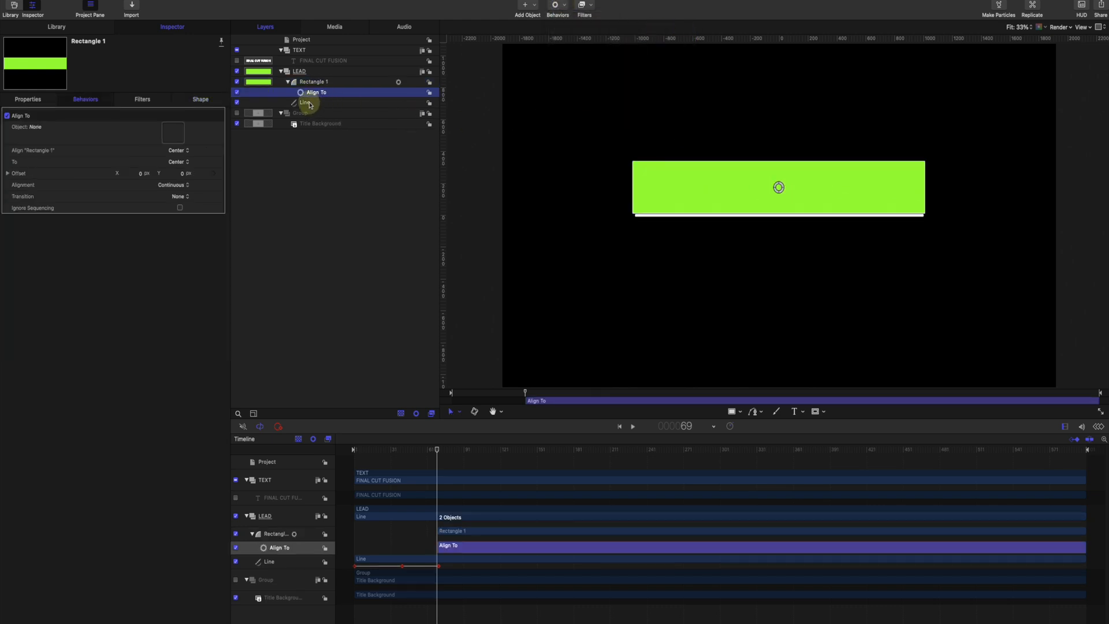
pyautogui.moveTo(309, 104); pyautogui.dragTo(177, 133)
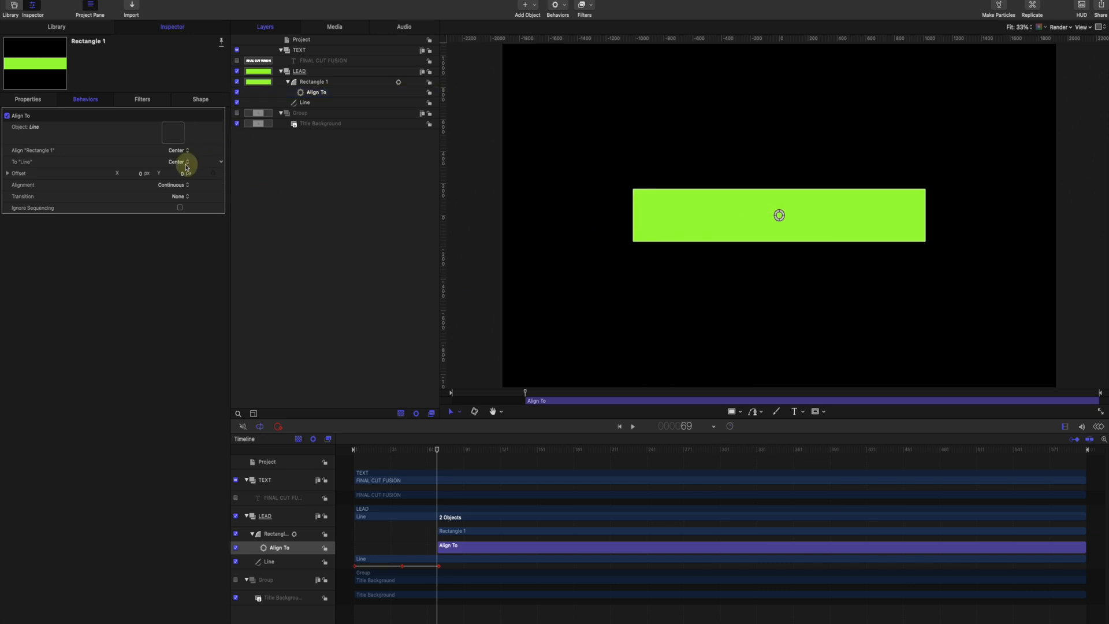
pyautogui.click(179, 152)
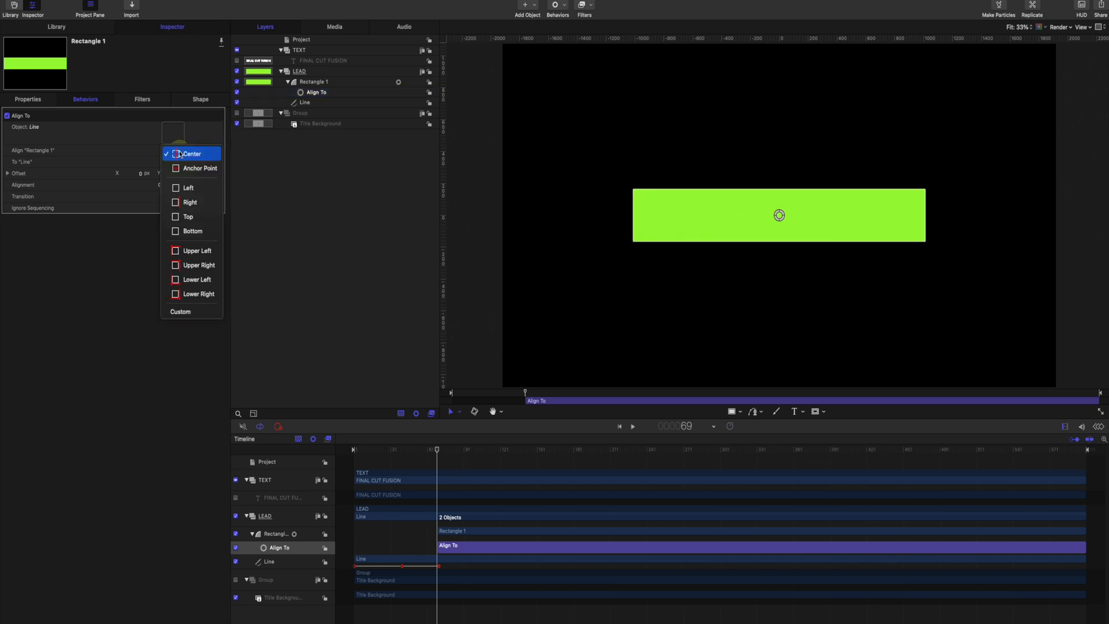
pyautogui.click(193, 231)
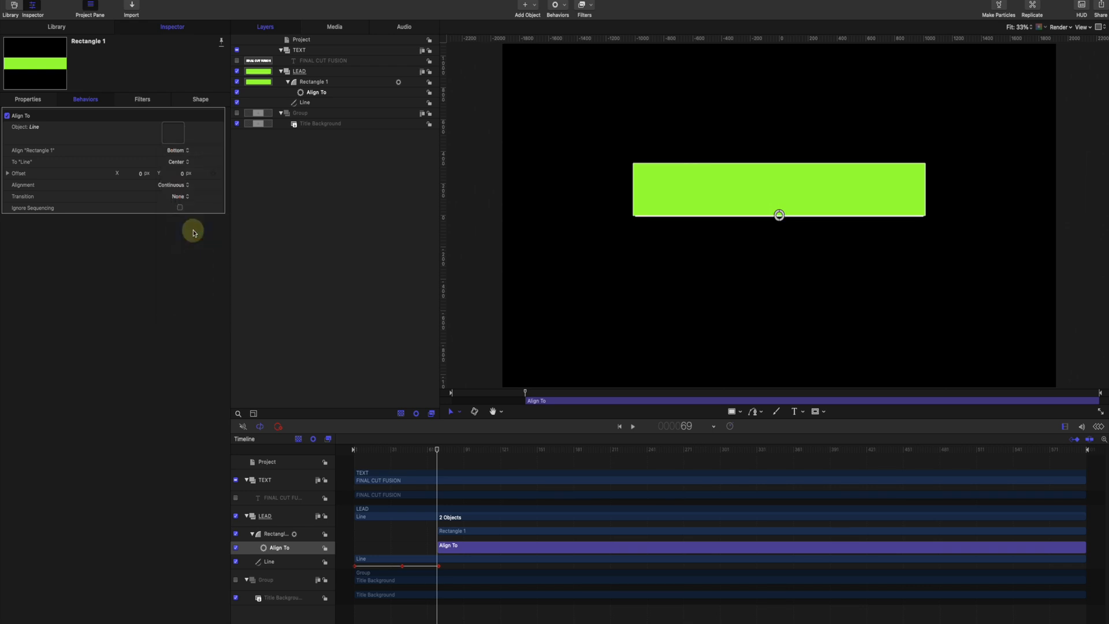
# Step: Extend the Align To behavior and the green rectangle back to the project's start and scrub through the motion
pyautogui.click(434, 451)
pyautogui.moveTo(434, 451); pyautogui.dragTo(334, 450)
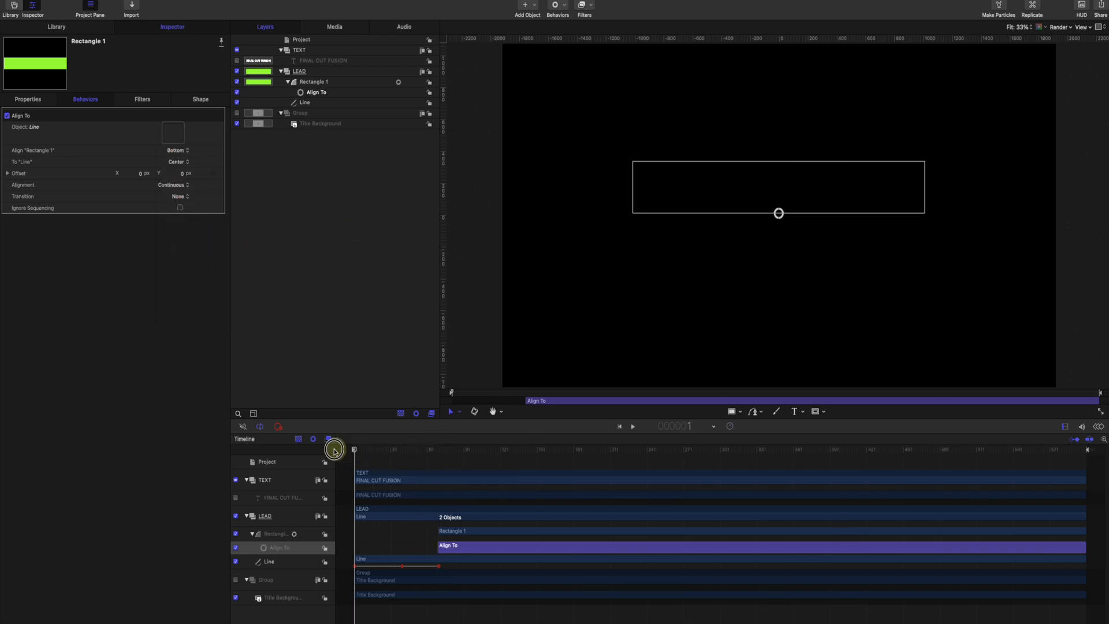
pyautogui.click(485, 530)
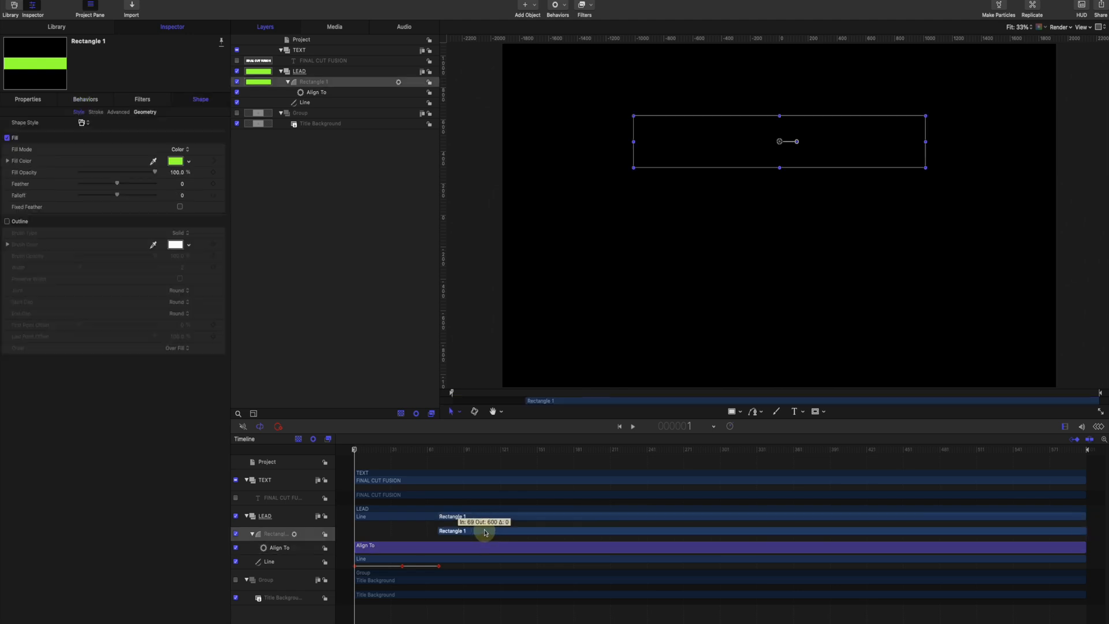
pyautogui.moveTo(357, 449); pyautogui.dragTo(447, 446)
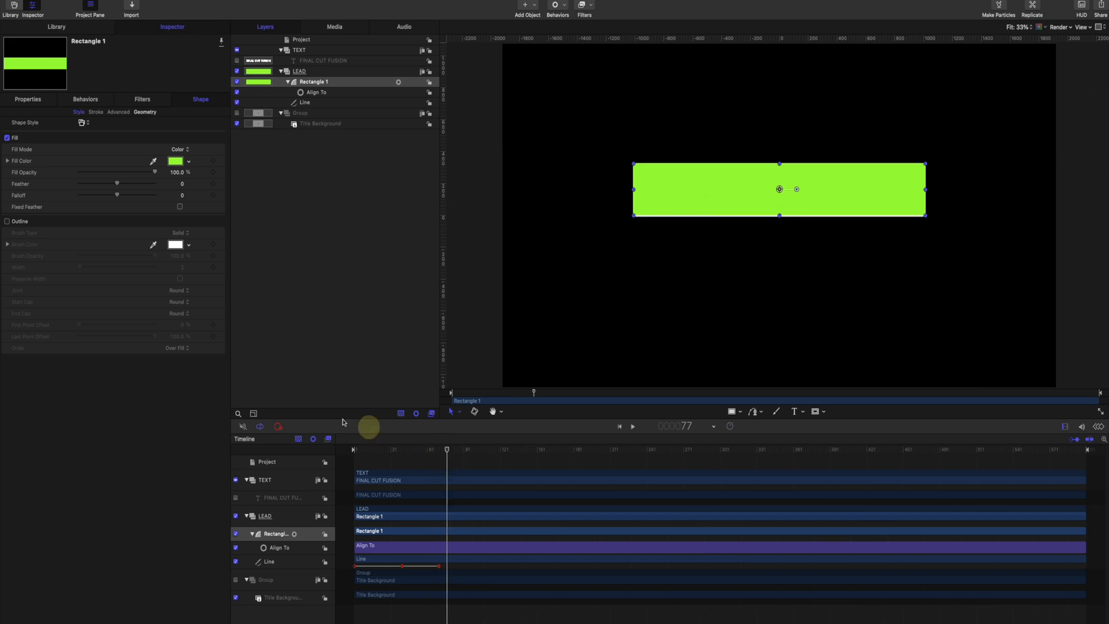
# Step: Set the Align To behavior's Y offset to 11 px so the green rectangle sits just above the line
pyautogui.click(318, 93)
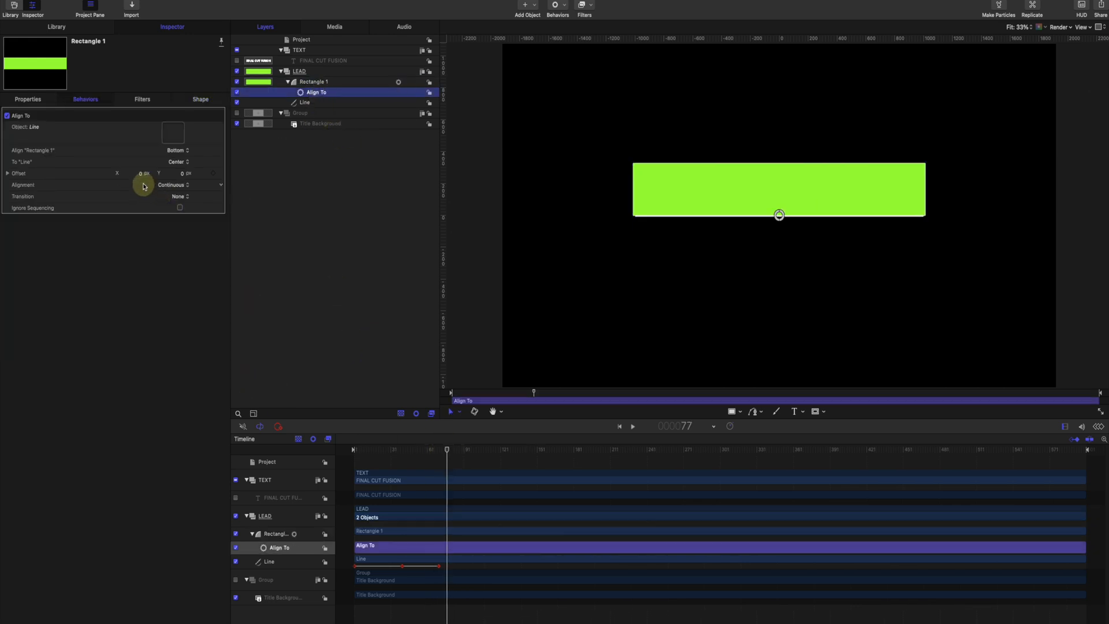
pyautogui.moveTo(182, 176); pyautogui.dragTo(276, 183)
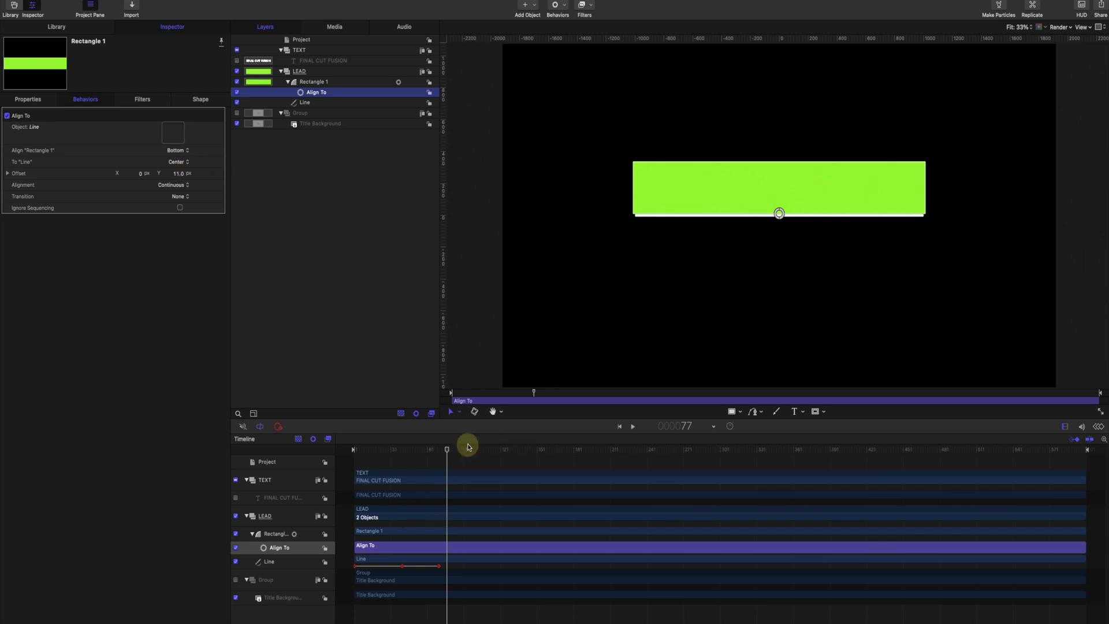
pyautogui.moveTo(448, 447)
pyautogui.mouseDown()
pyautogui.moveTo(376, 453)
pyautogui.moveTo(445, 455)
pyautogui.mouseUp()
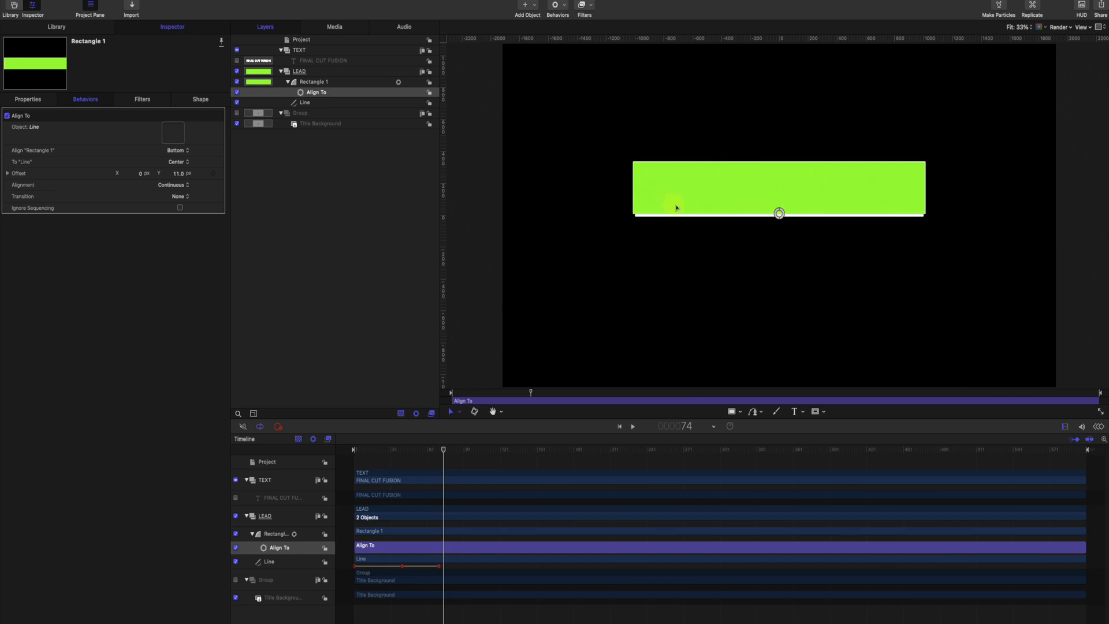
pyautogui.click(316, 61)
pyautogui.click(299, 56)
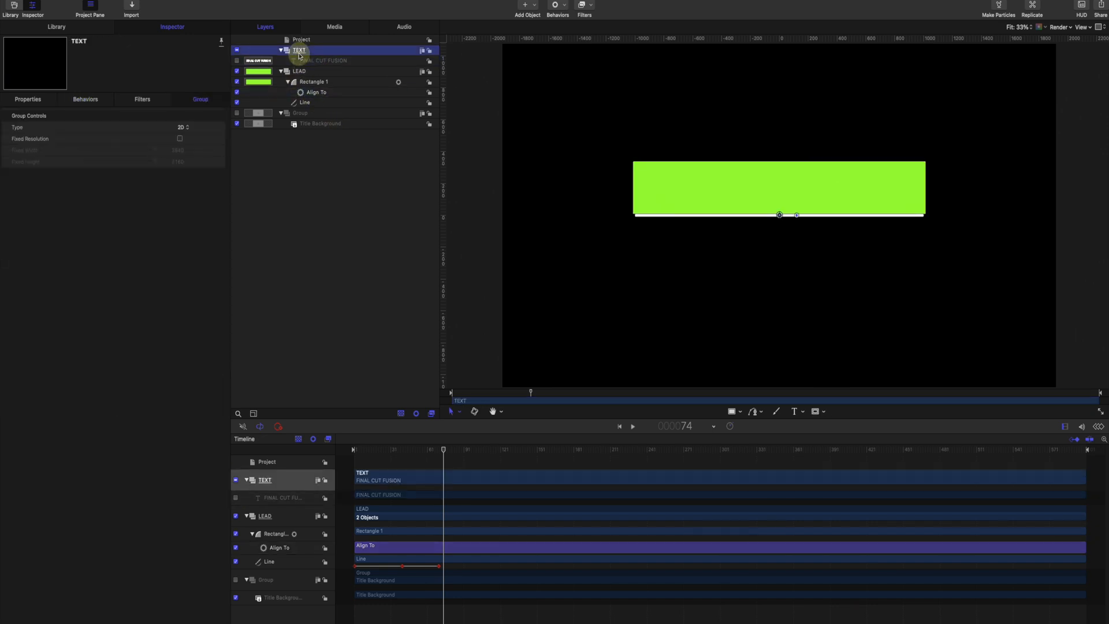
pyautogui.rightClick(301, 55)
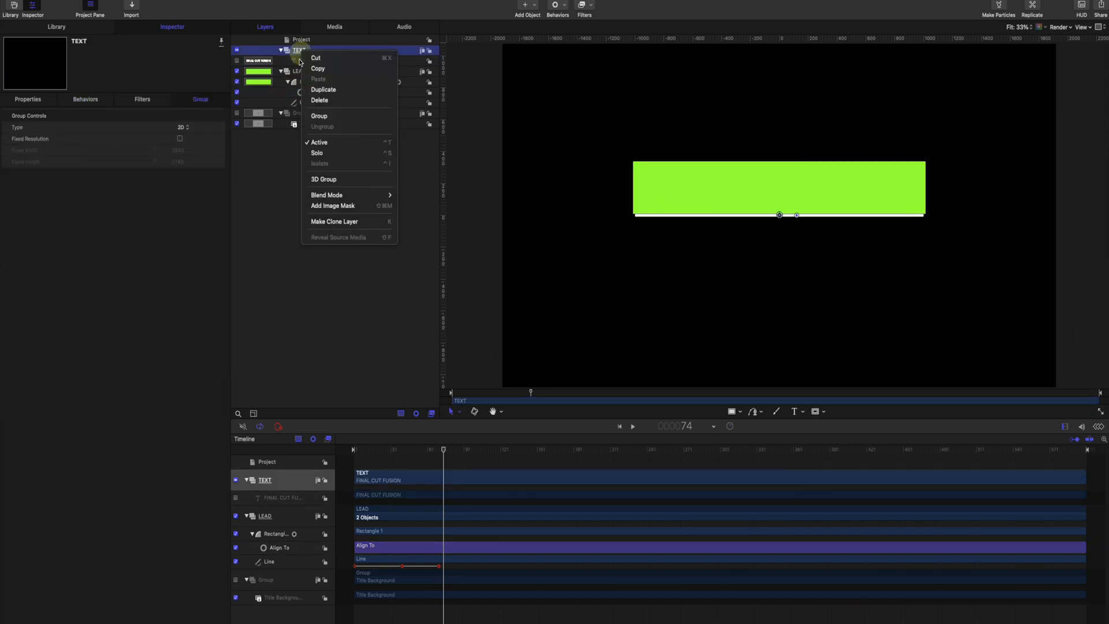
pyautogui.click(278, 246)
# Step: Add an image mask to the FINAL CUT FUSION text with Rectangle 1 as the mask source
pyautogui.click(334, 61)
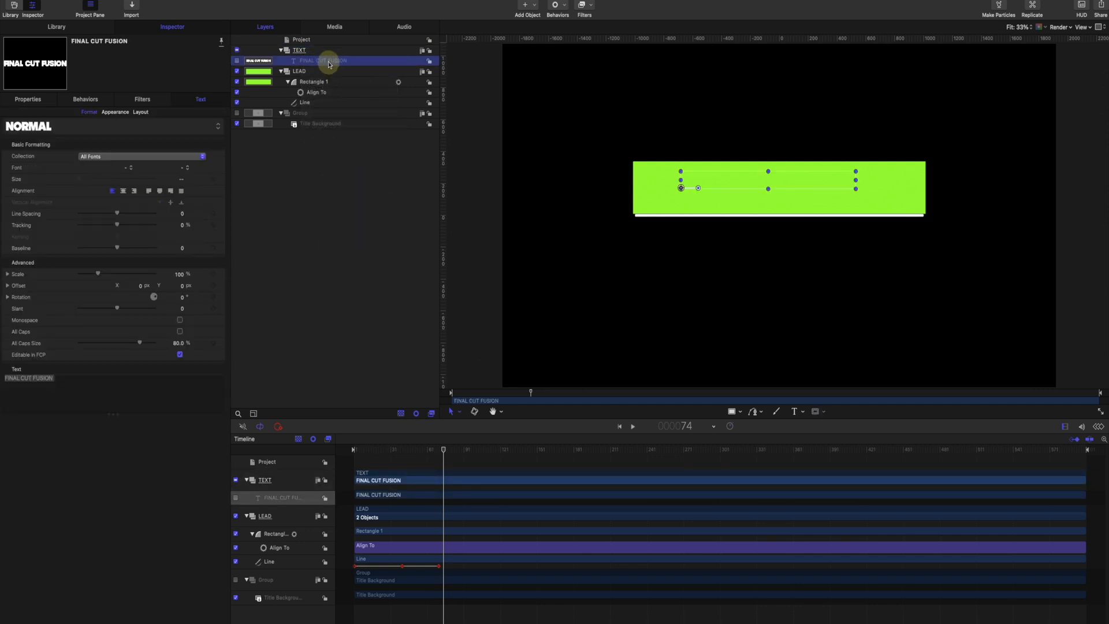
pyautogui.rightClick(330, 63)
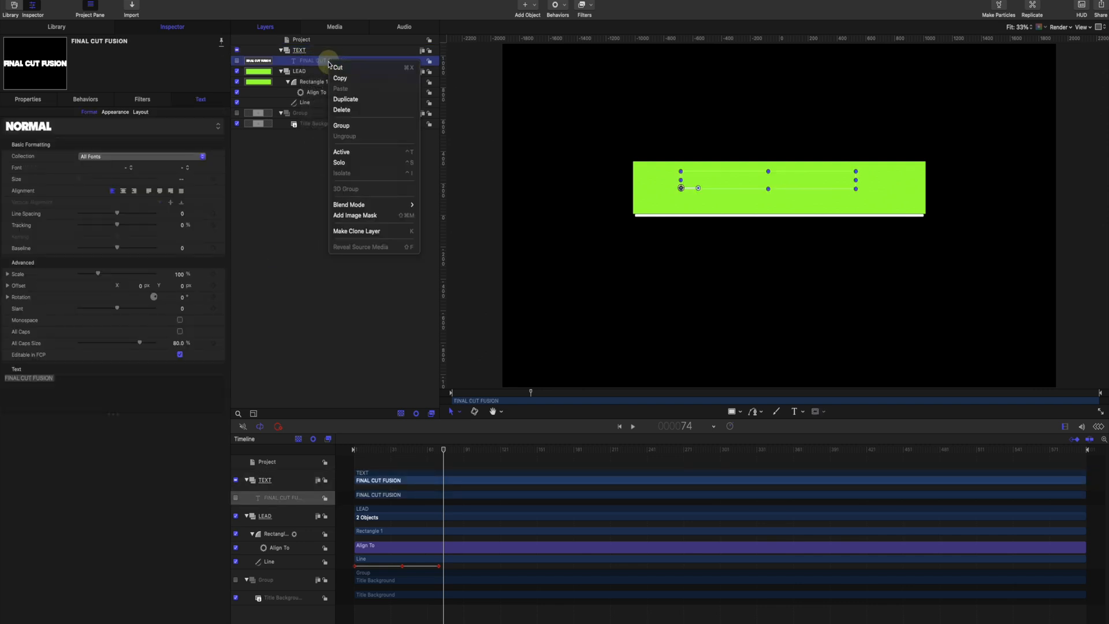
pyautogui.click(369, 216)
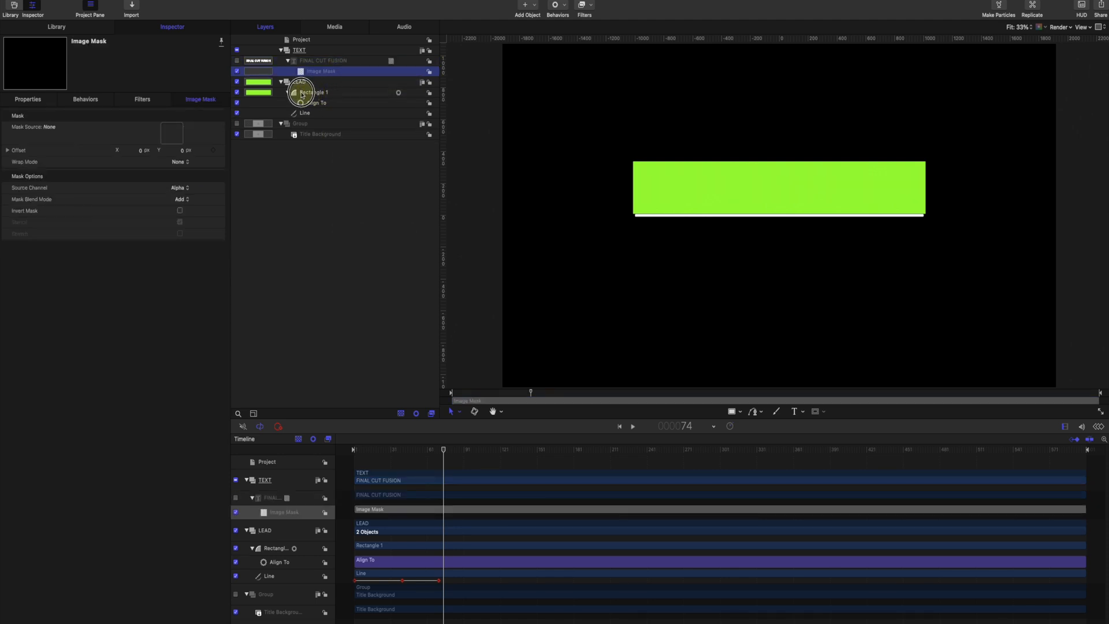
pyautogui.moveTo(301, 95); pyautogui.dragTo(172, 134)
# Step: Show the FINAL CUT FUSION text again and scrub the timeline to preview its masked reveal
pyautogui.moveTo(442, 450)
pyautogui.mouseDown()
pyautogui.moveTo(345, 452)
pyautogui.moveTo(426, 453)
pyautogui.mouseUp()
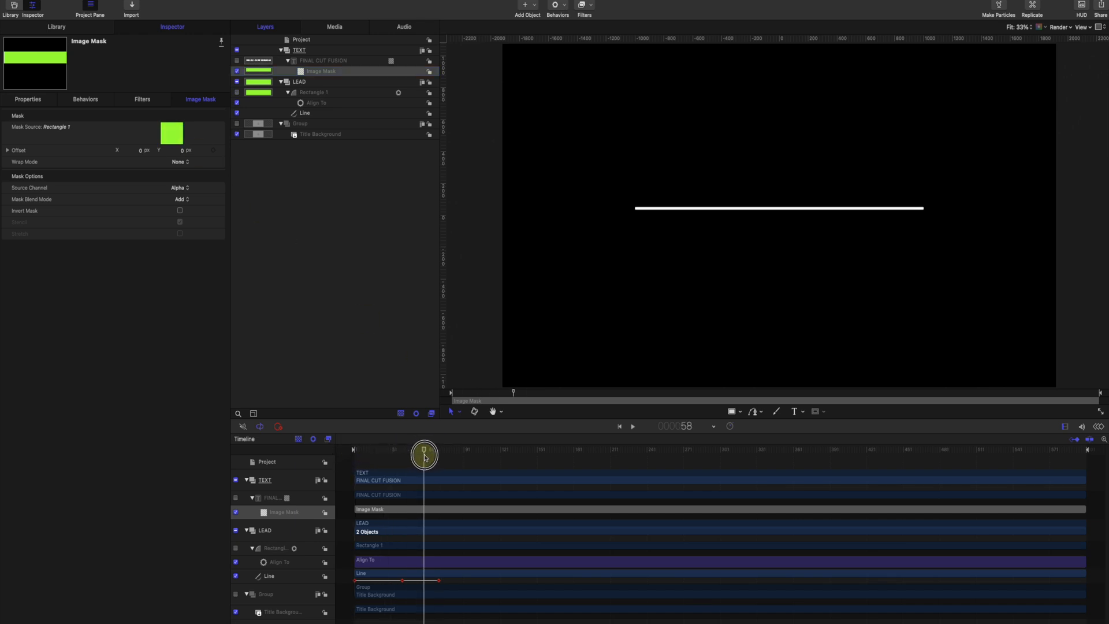
pyautogui.click(237, 62)
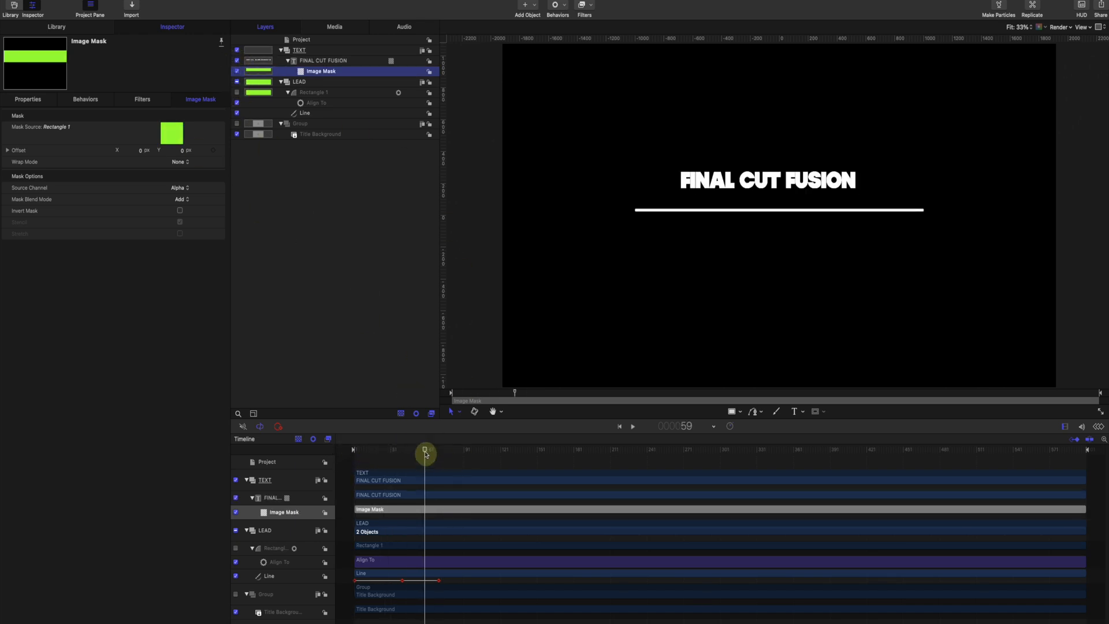
pyautogui.moveTo(426, 453); pyautogui.dragTo(346, 484)
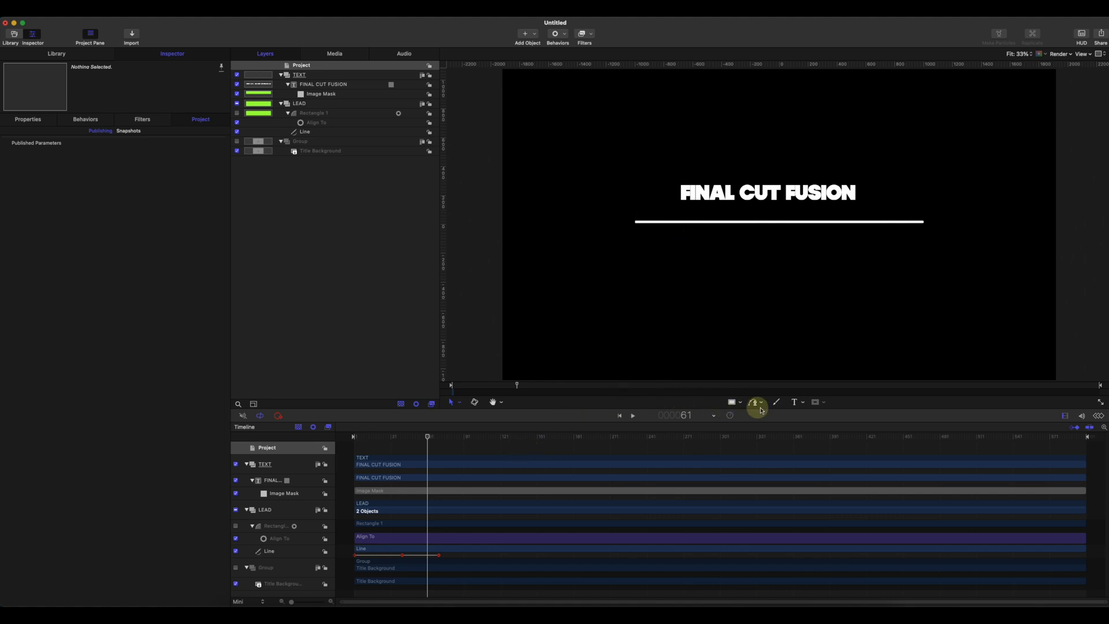
# Step: Add the text MOTION to the TEXT group, between the FINAL CUT FUSION title and the line near the line's left end
pyautogui.click(306, 76)
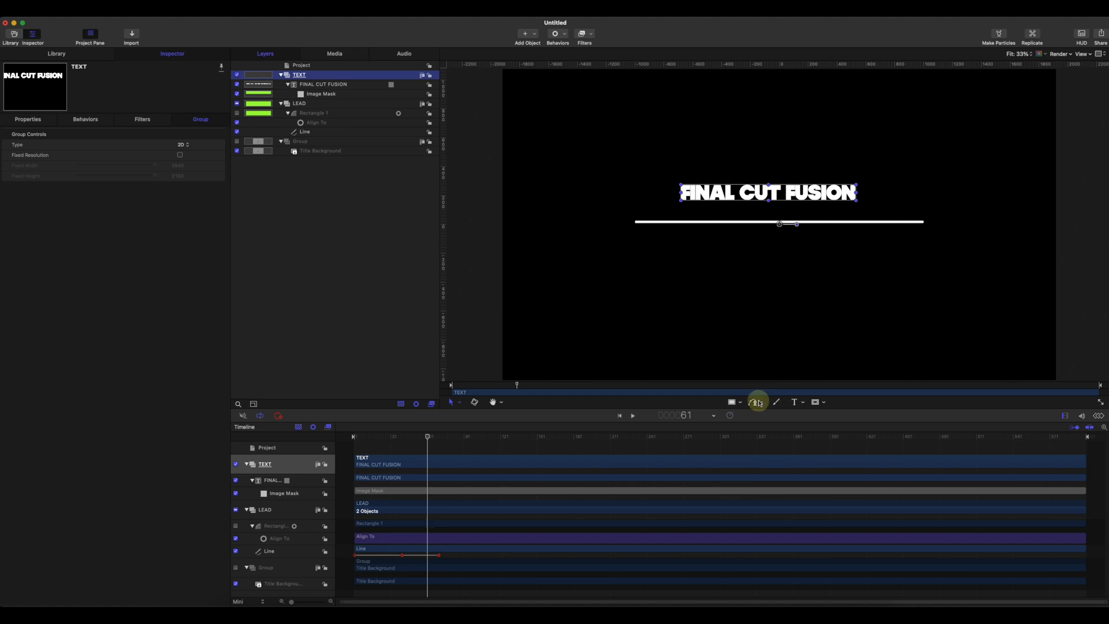
pyautogui.click(796, 402)
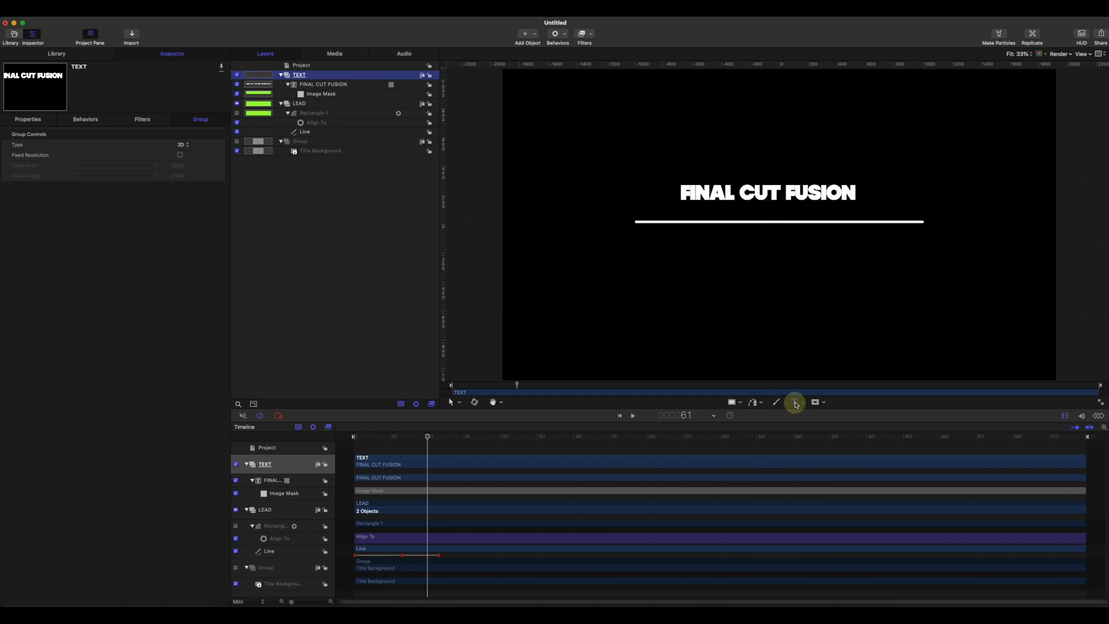
pyautogui.click(640, 213)
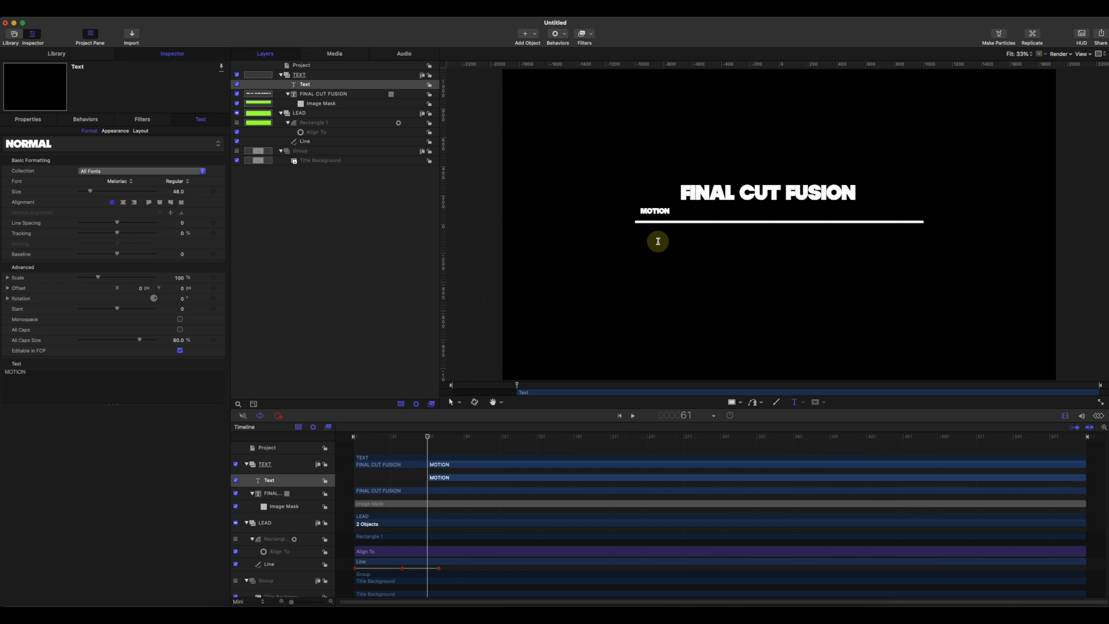
# Step: Set the MOTION text's font to Hopper Script and extend its layer to start at the beginning of the project
pyautogui.press('super+a')
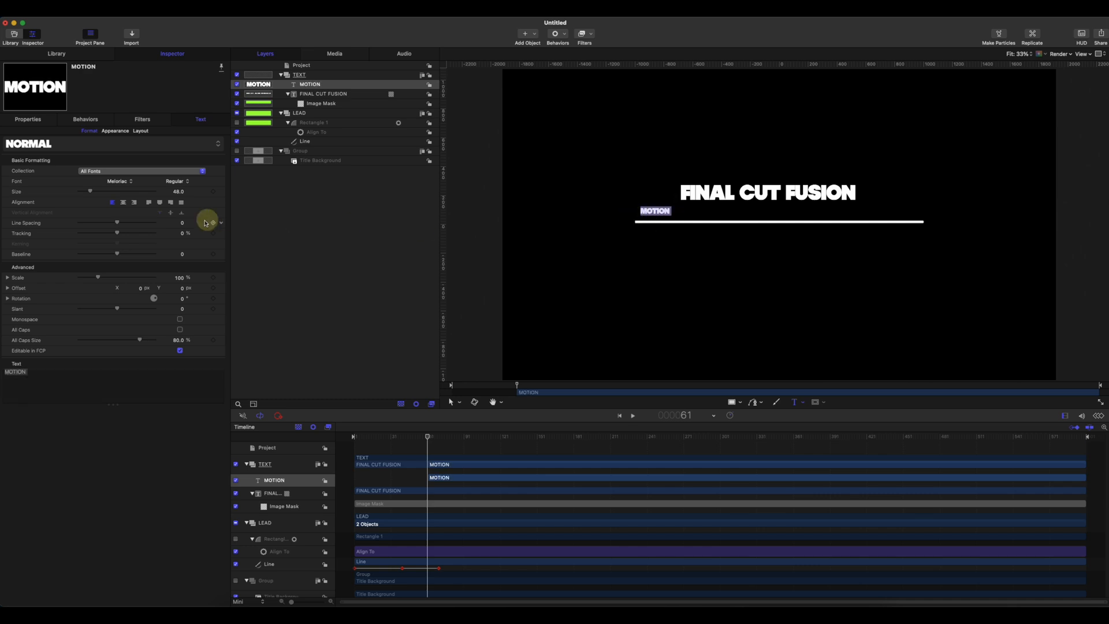
pyautogui.click(123, 186)
pyautogui.scroll(10, 123, 173)
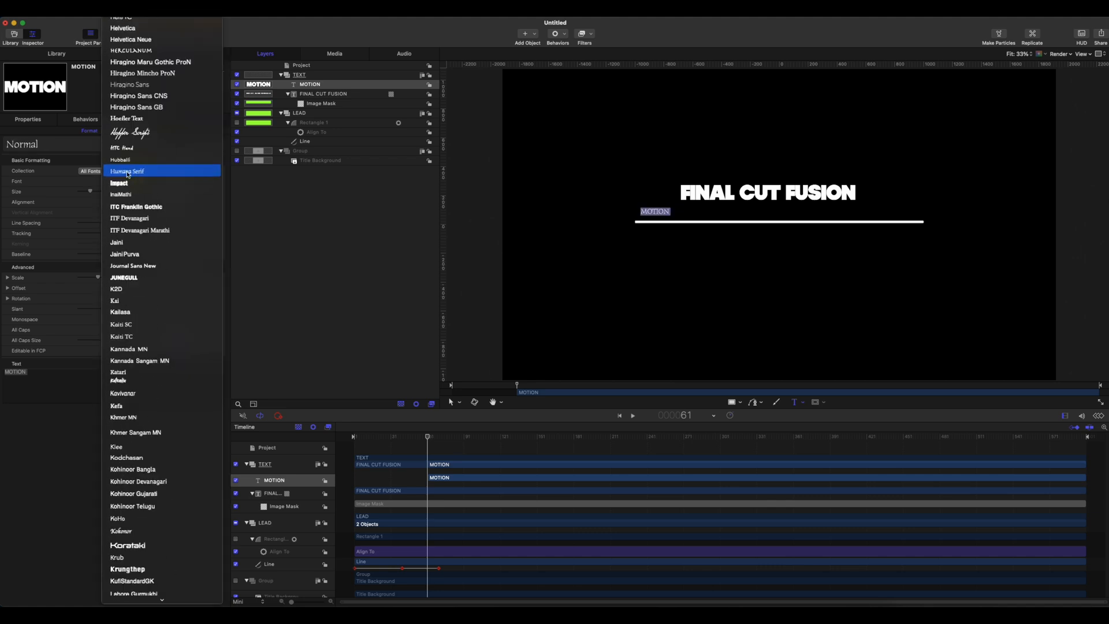
pyautogui.click(132, 148)
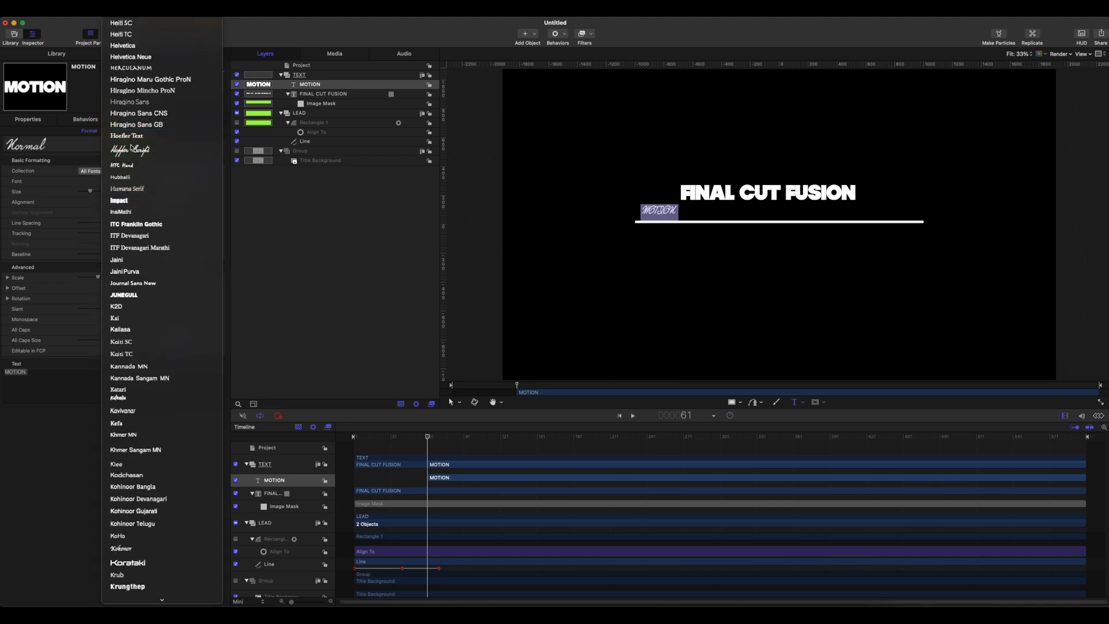
pyautogui.moveTo(429, 441); pyautogui.dragTo(455, 432)
pyautogui.press('i')
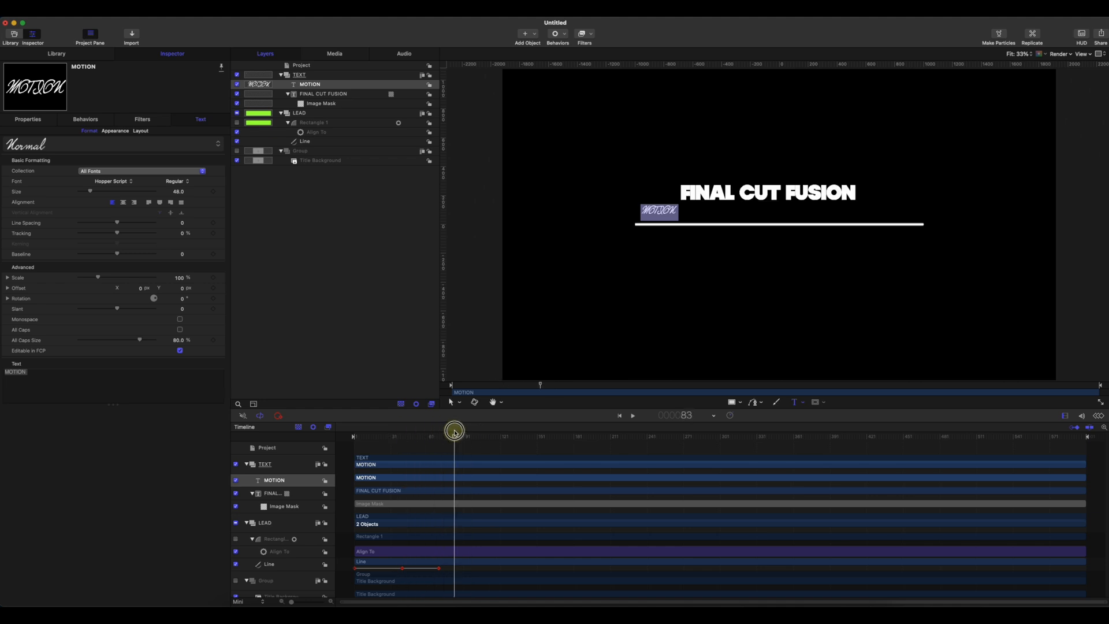
# Step: Add an image mask to the MOTION text with Rectangle 1 as the mask source
pyautogui.rightClick(321, 87)
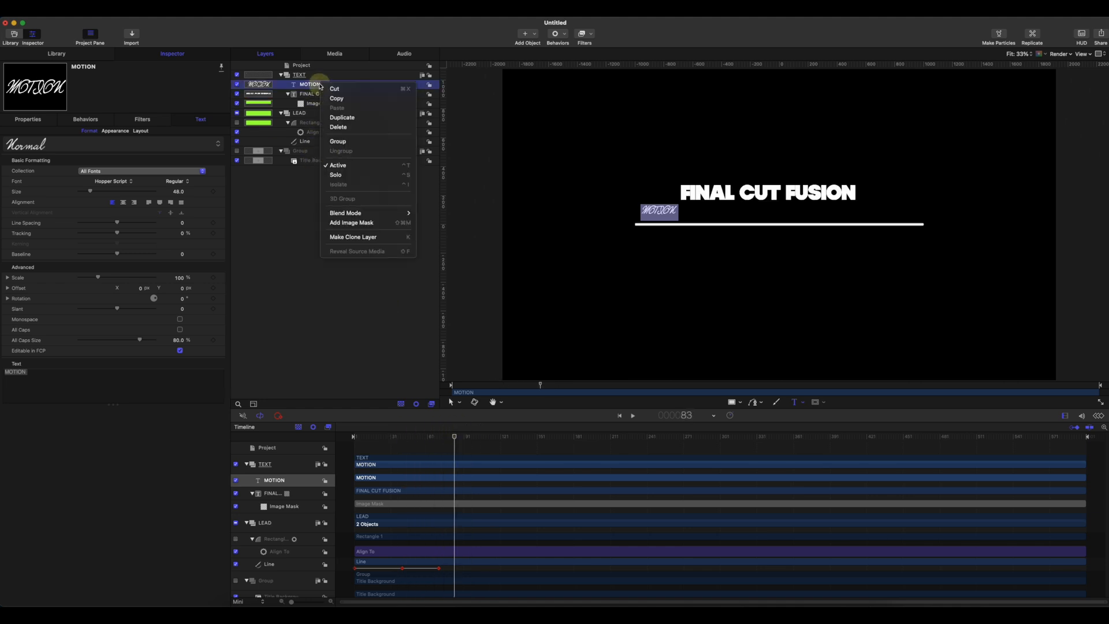
pyautogui.click(351, 223)
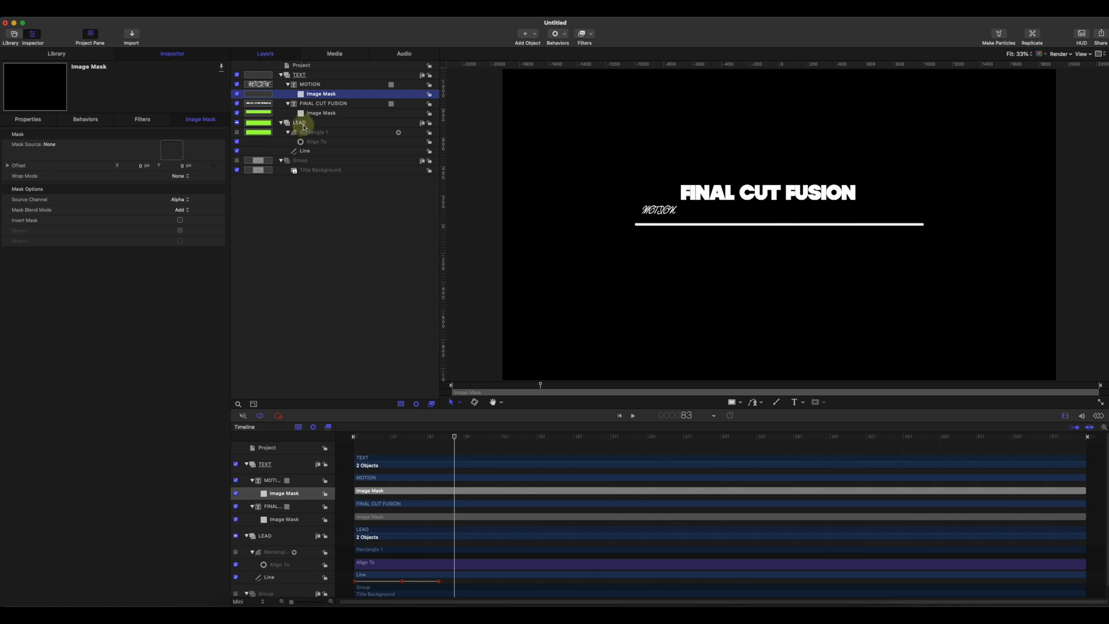
pyautogui.moveTo(301, 133); pyautogui.dragTo(172, 149)
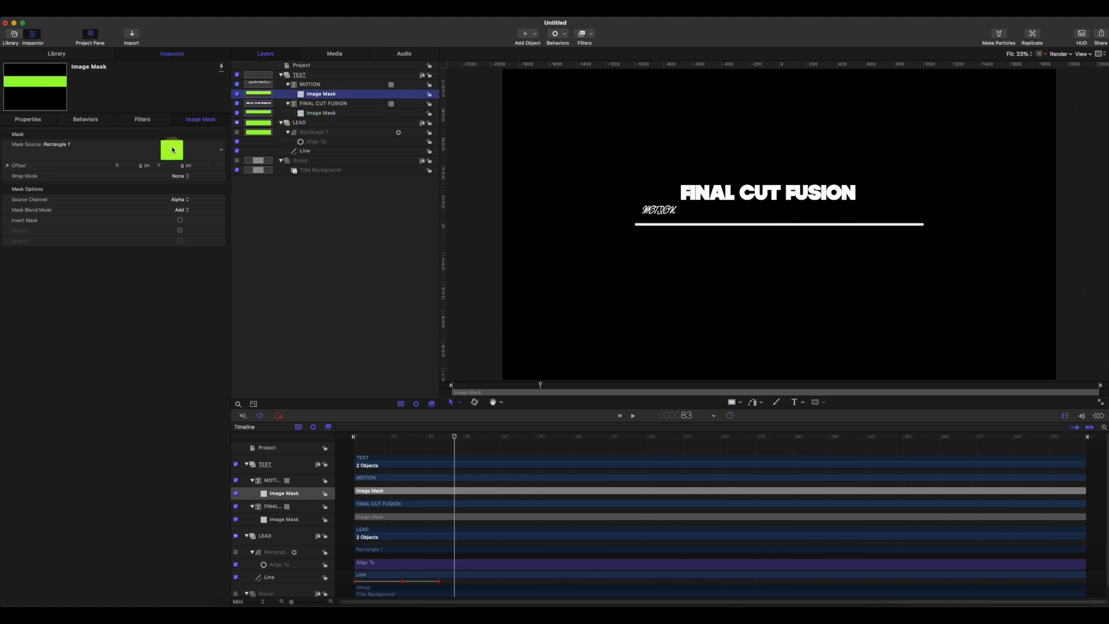
# Step: Play the animation from the first frame to preview the masked reveal of both texts
pyautogui.moveTo(438, 436); pyautogui.dragTo(347, 437)
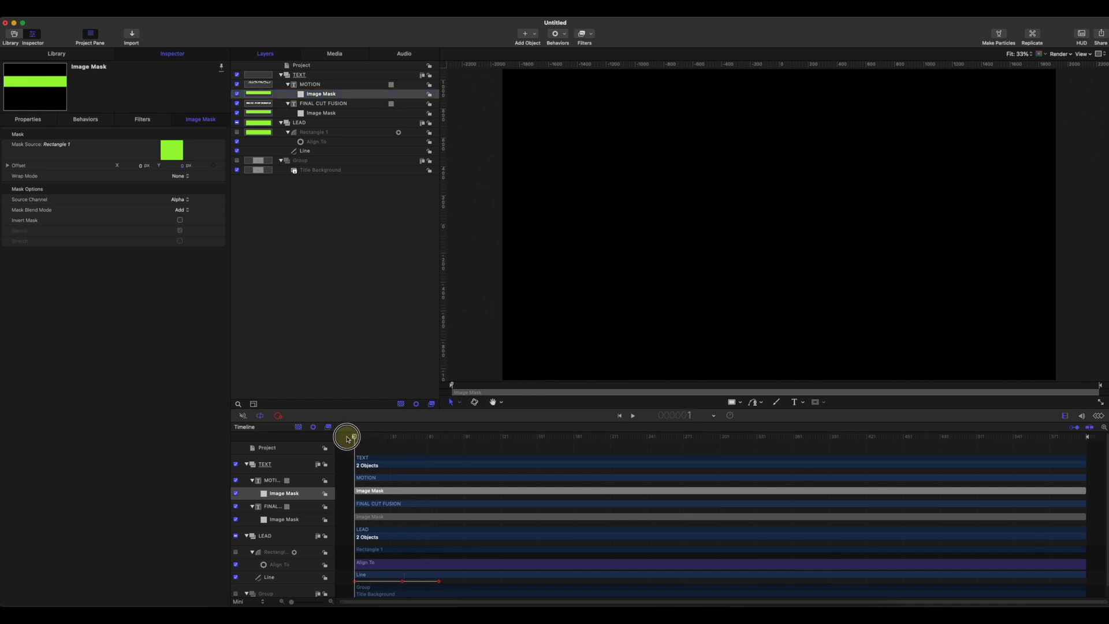
pyautogui.press('space')
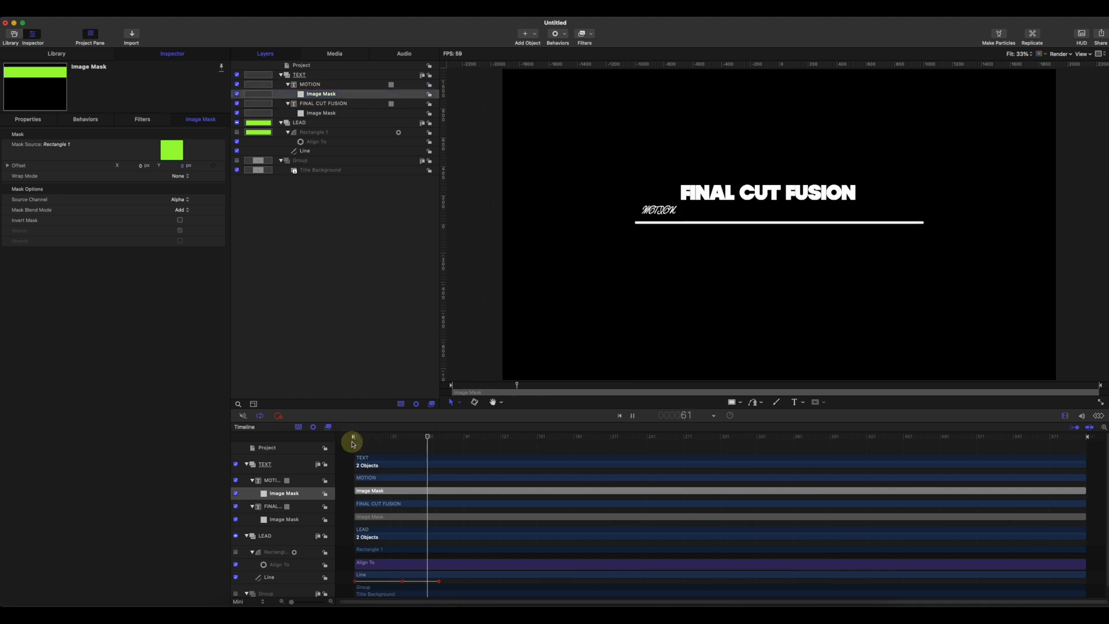
pyautogui.press('space')
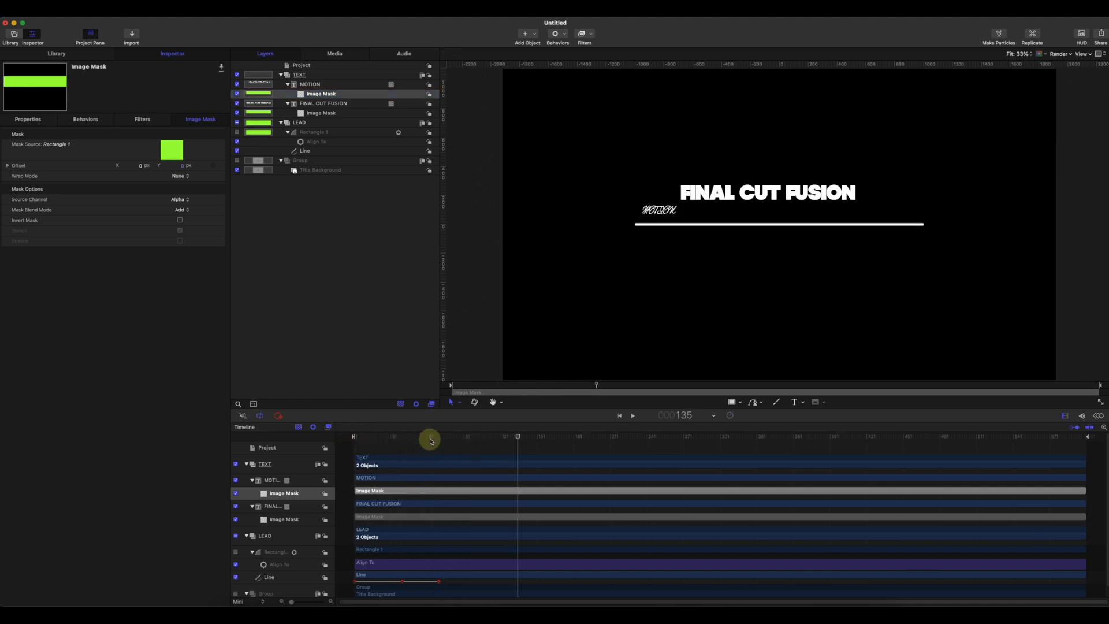
# Step: Keyframe the MOTION text's X position at frame 95, and set X to about -1570 px at frame 70
pyautogui.moveTo(431, 441)
pyautogui.mouseDown()
pyautogui.moveTo(377, 437)
pyautogui.moveTo(438, 437)
pyautogui.mouseUp()
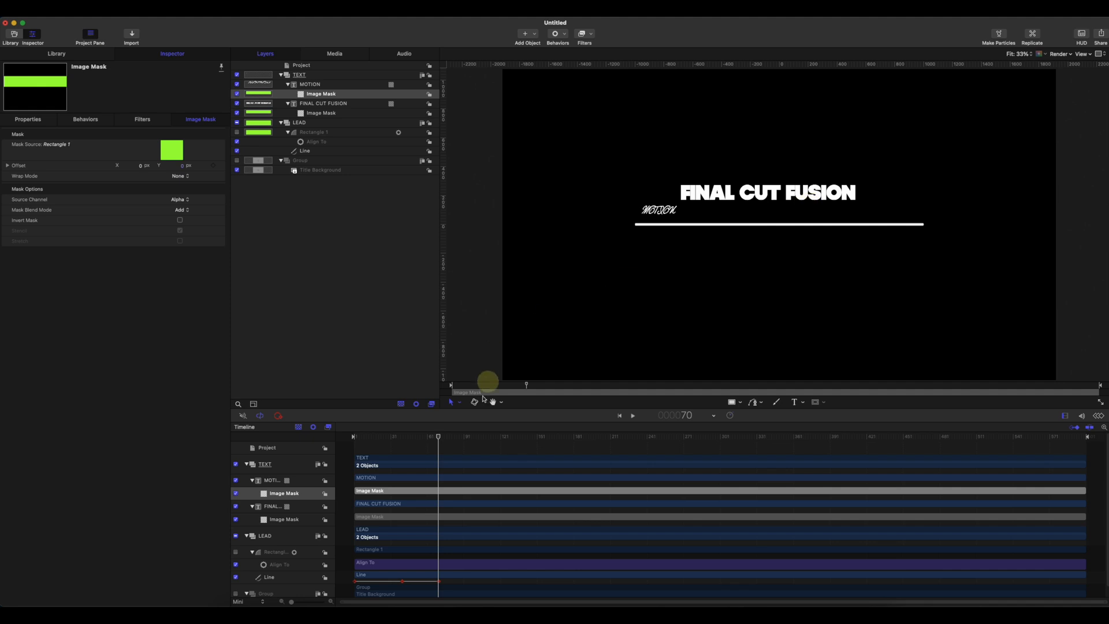
pyautogui.click(309, 86)
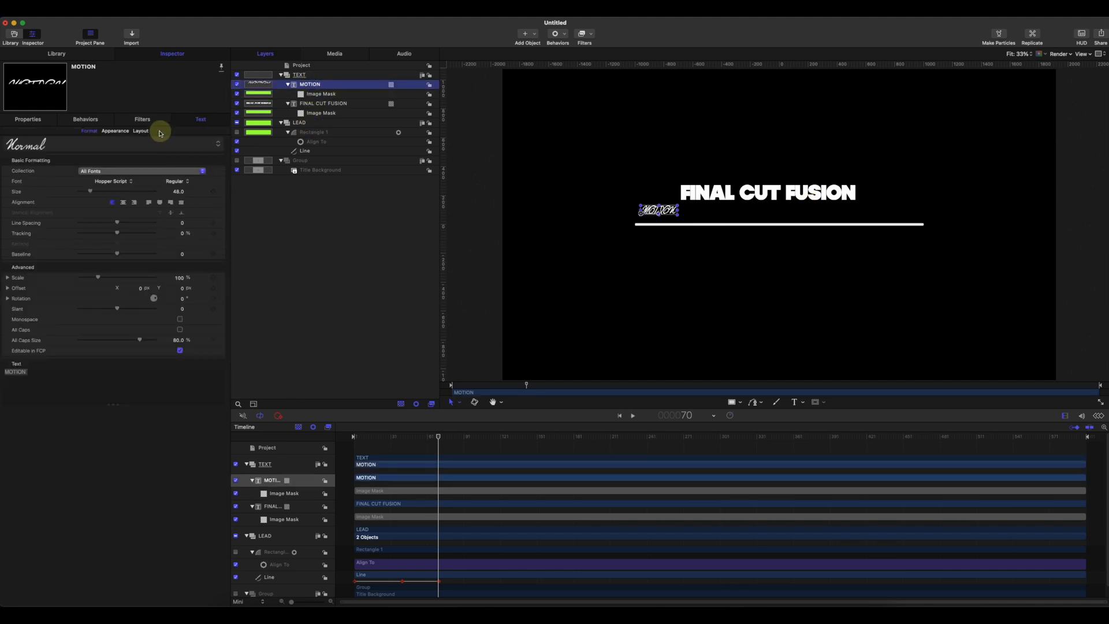
pyautogui.click(38, 119)
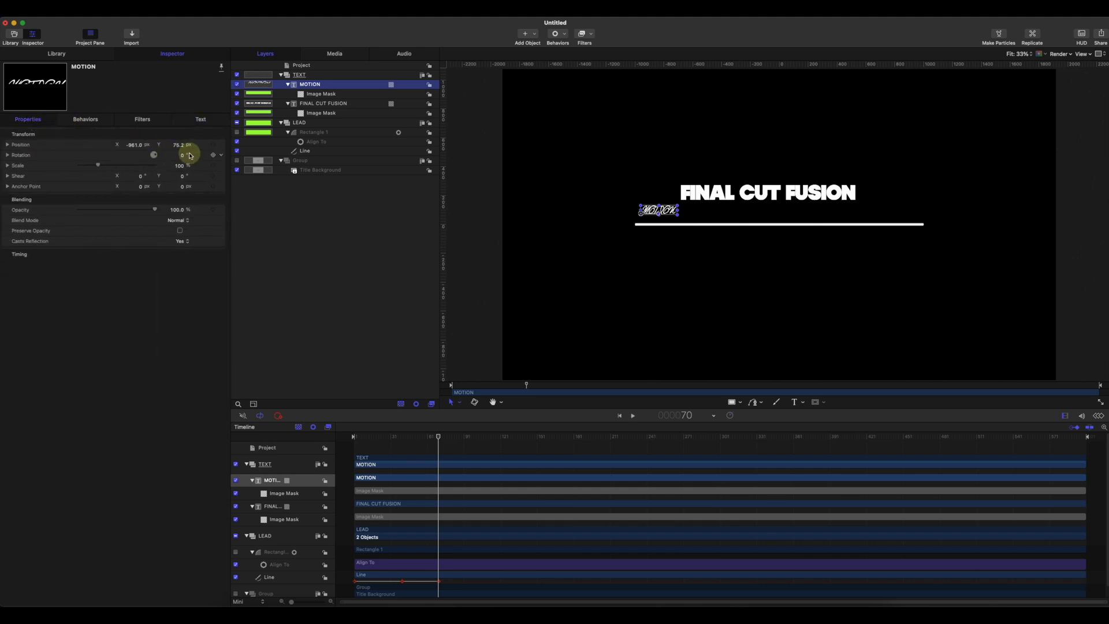
pyautogui.click(7, 144)
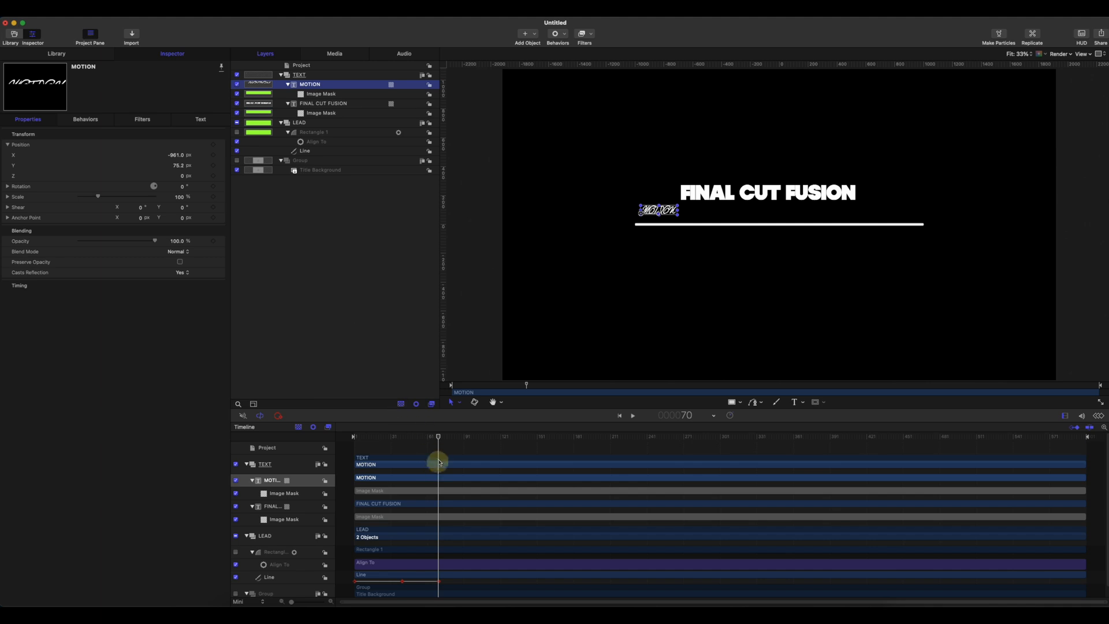
pyautogui.moveTo(441, 438)
pyautogui.mouseDown()
pyautogui.moveTo(481, 438)
pyautogui.moveTo(434, 439)
pyautogui.moveTo(468, 432)
pyautogui.mouseUp()
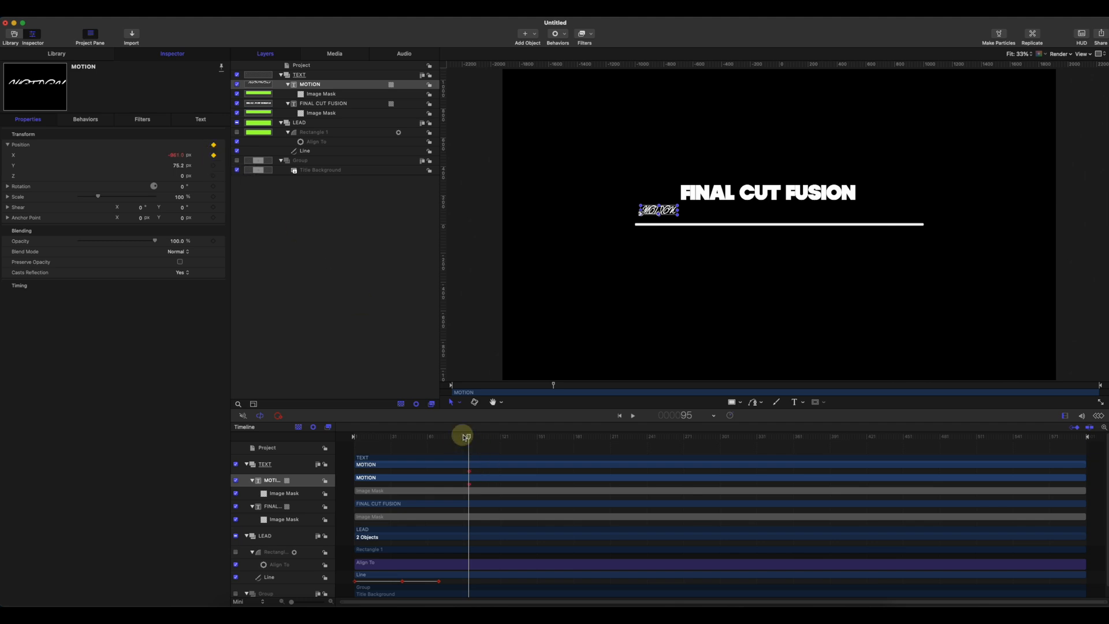
pyautogui.moveTo(461, 437); pyautogui.dragTo(438, 439)
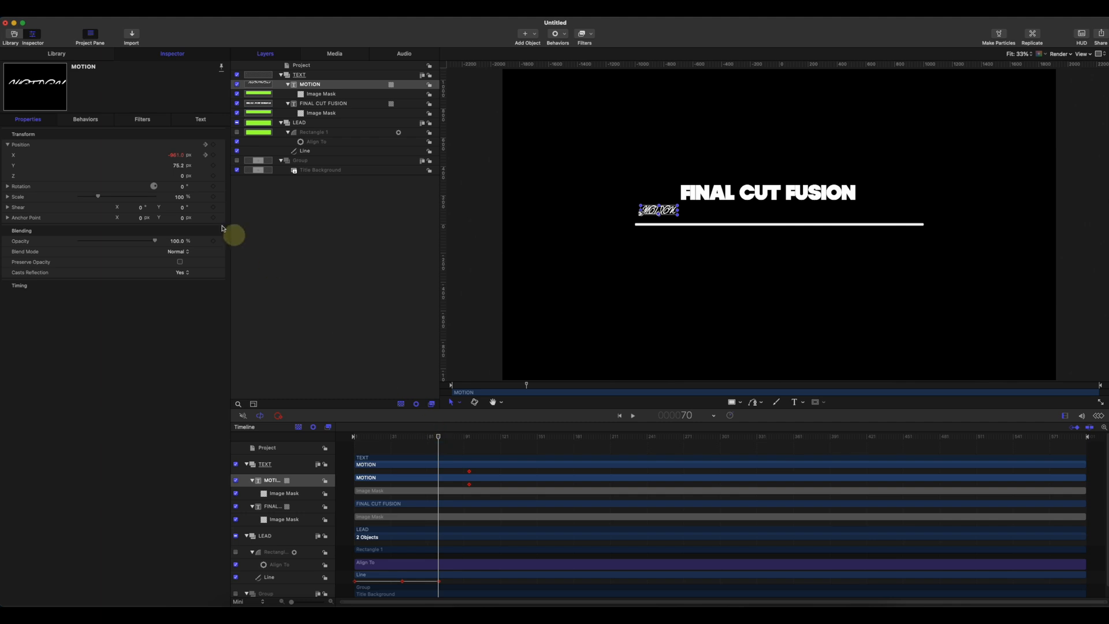
pyautogui.moveTo(175, 158); pyautogui.dragTo(173, 156)
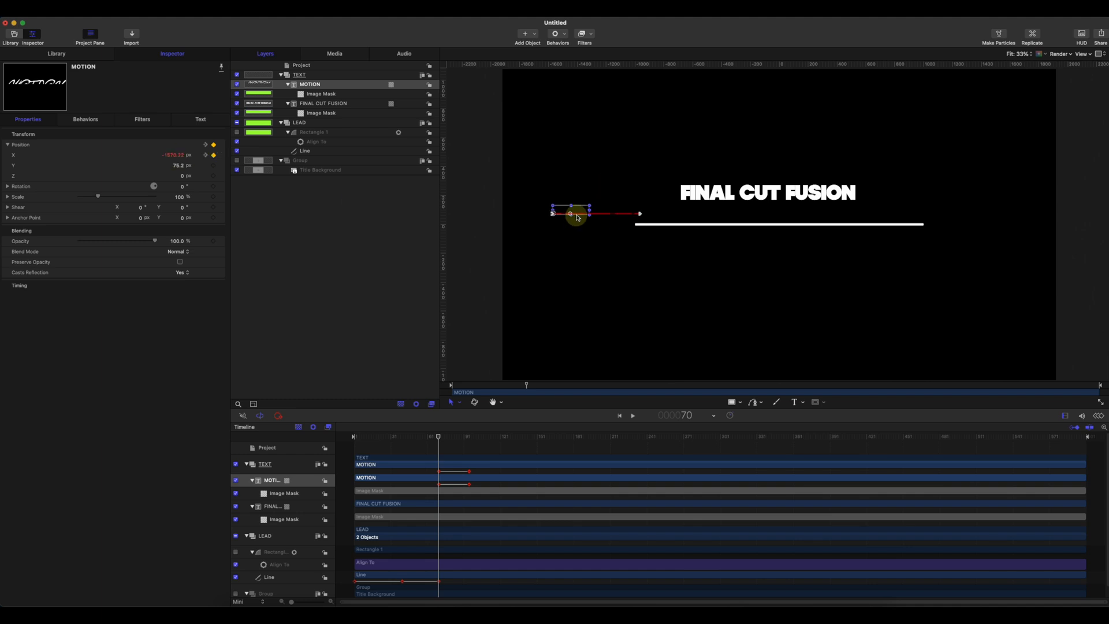
# Step: Show the MOTION text's X position curve in the keyframe editor and hide the Line's X, Y and Z curves
pyautogui.click(223, 156)
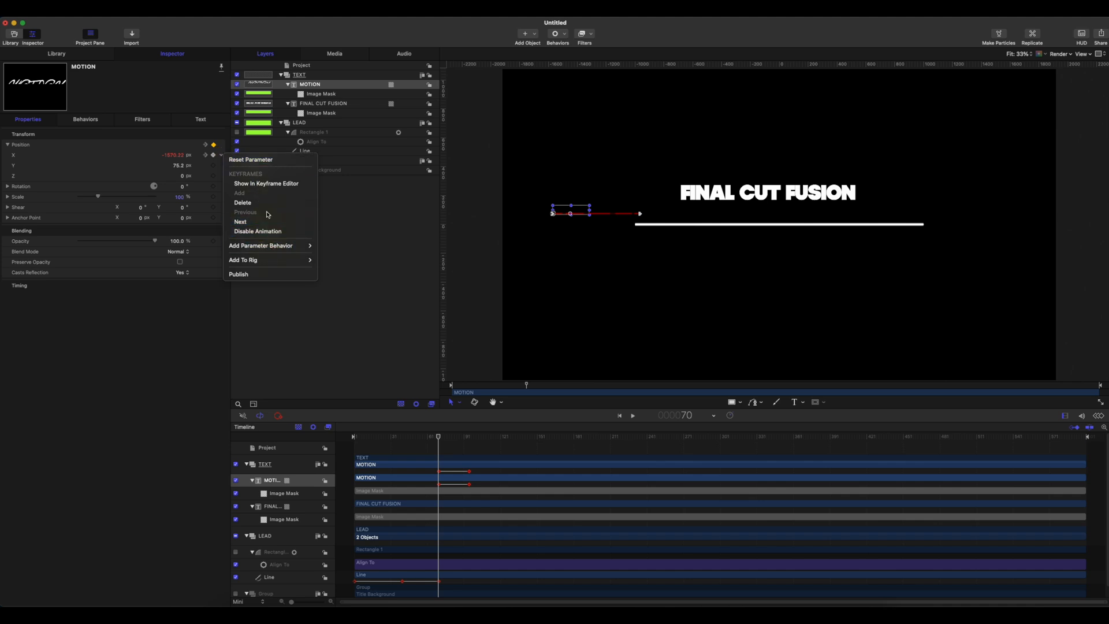
pyautogui.click(265, 184)
pyautogui.click(508, 564)
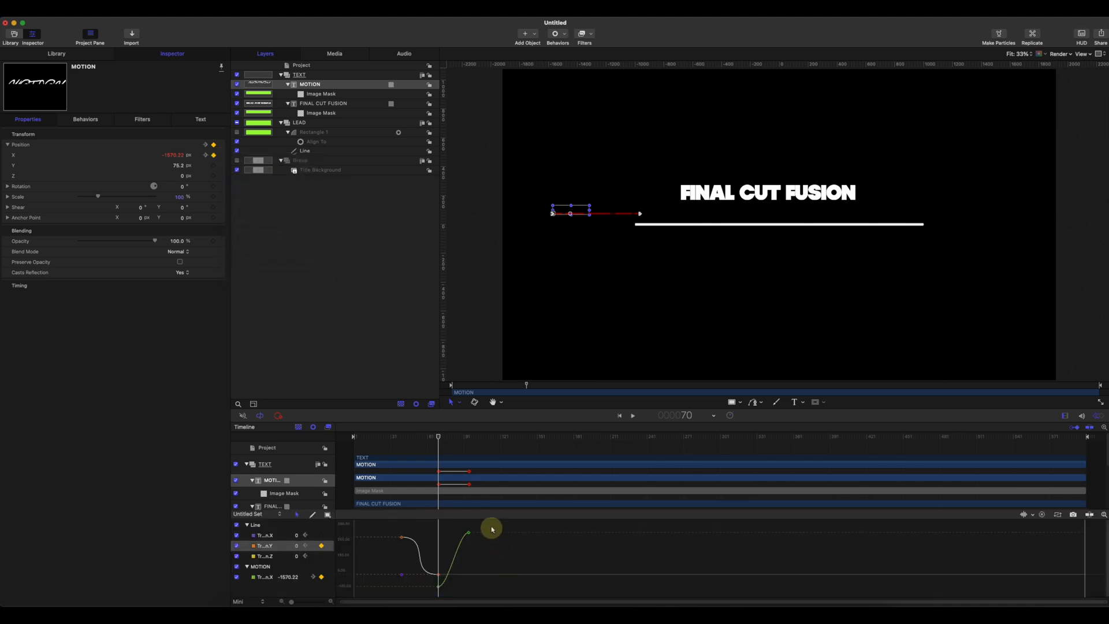
pyautogui.click(469, 532)
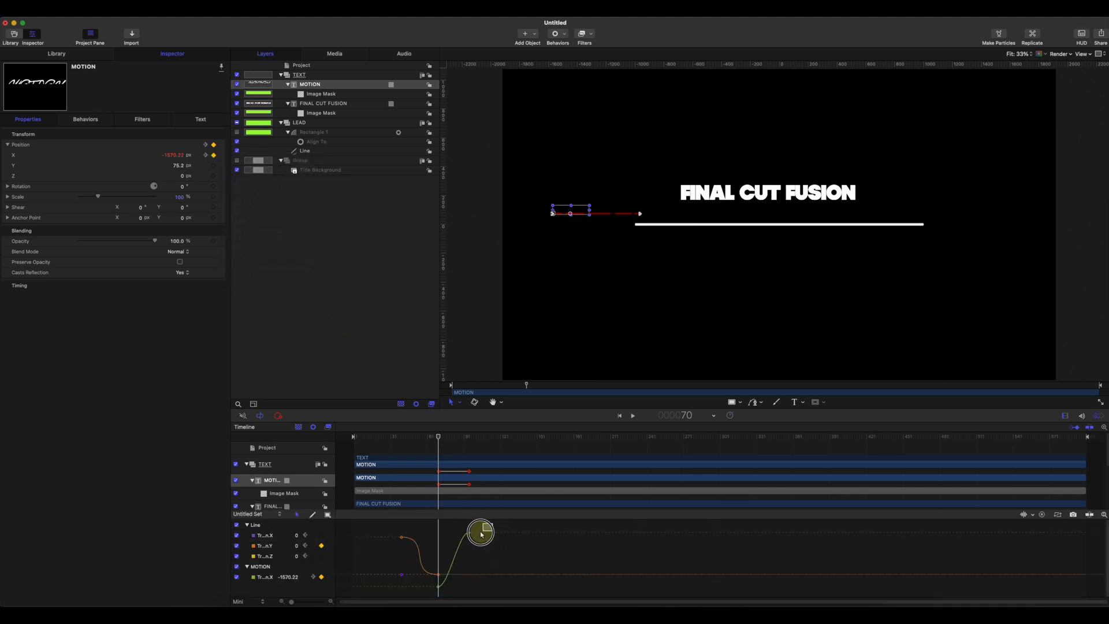
pyautogui.click(236, 556)
pyautogui.click(237, 545)
pyautogui.click(236, 535)
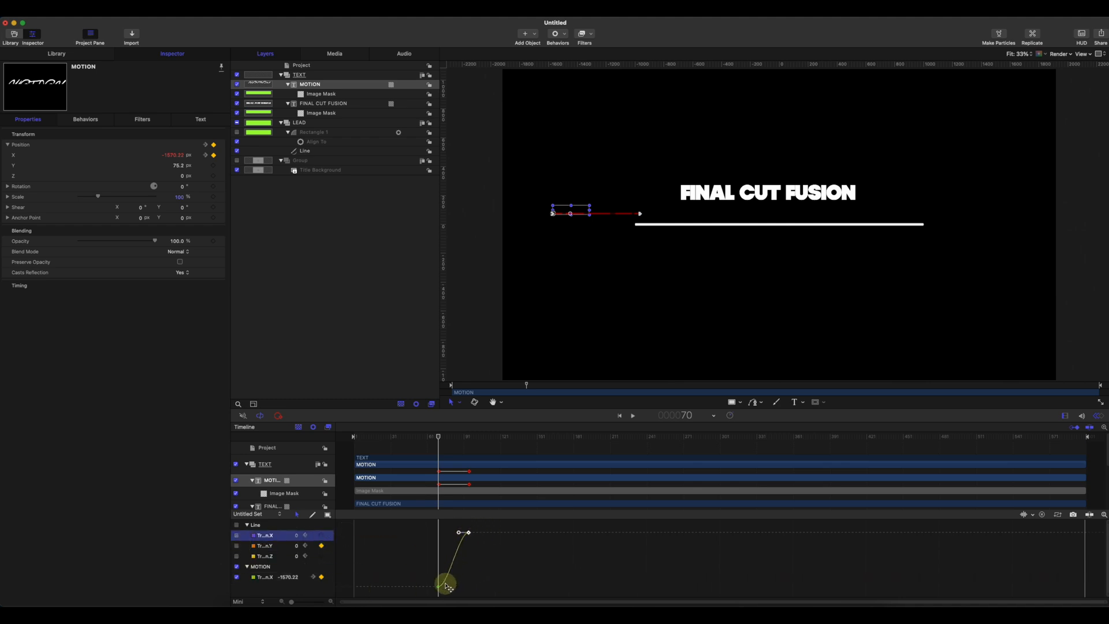
# Step: Break the tangents of both MOTION X position keyframes and extend their handles into a steep S-shaped ease curve
pyautogui.moveTo(508, 526); pyautogui.dragTo(450, 590)
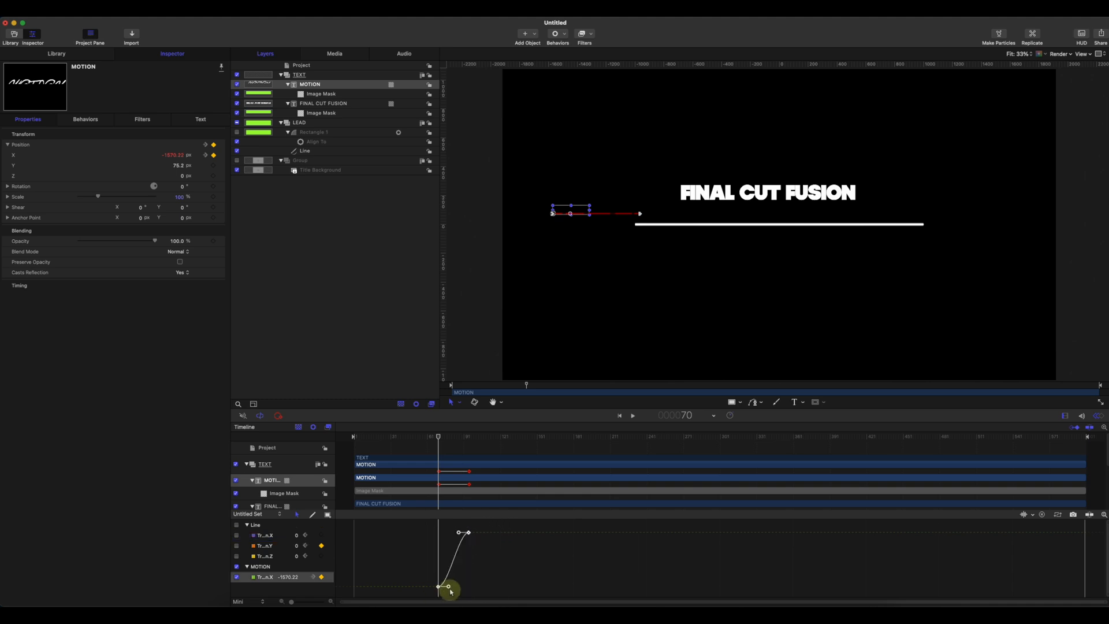
pyautogui.rightClick(449, 587)
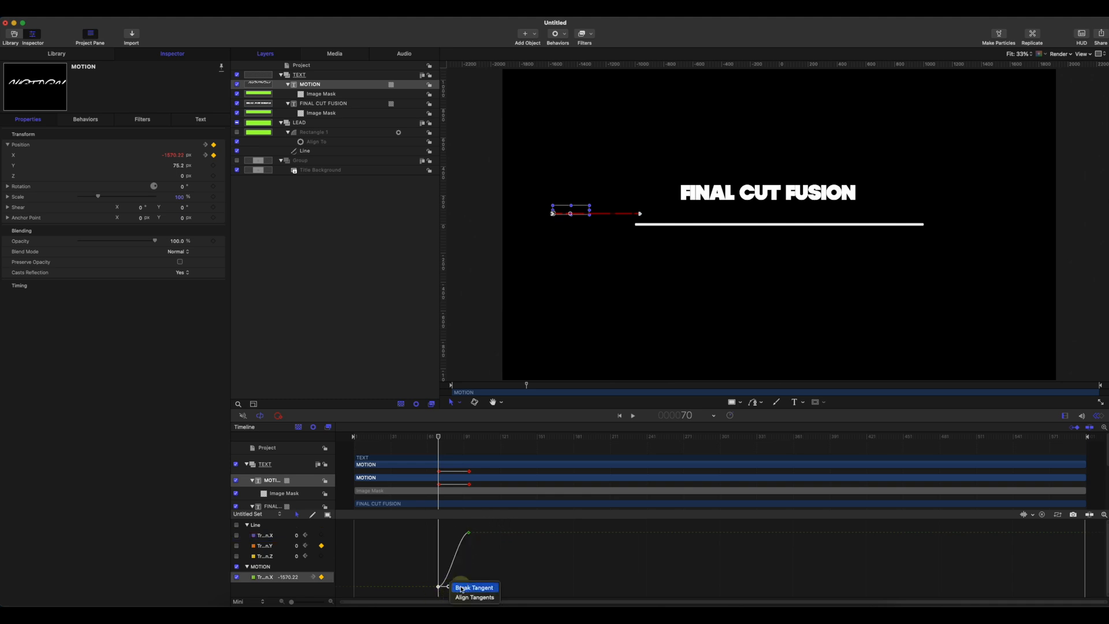
pyautogui.click(468, 588)
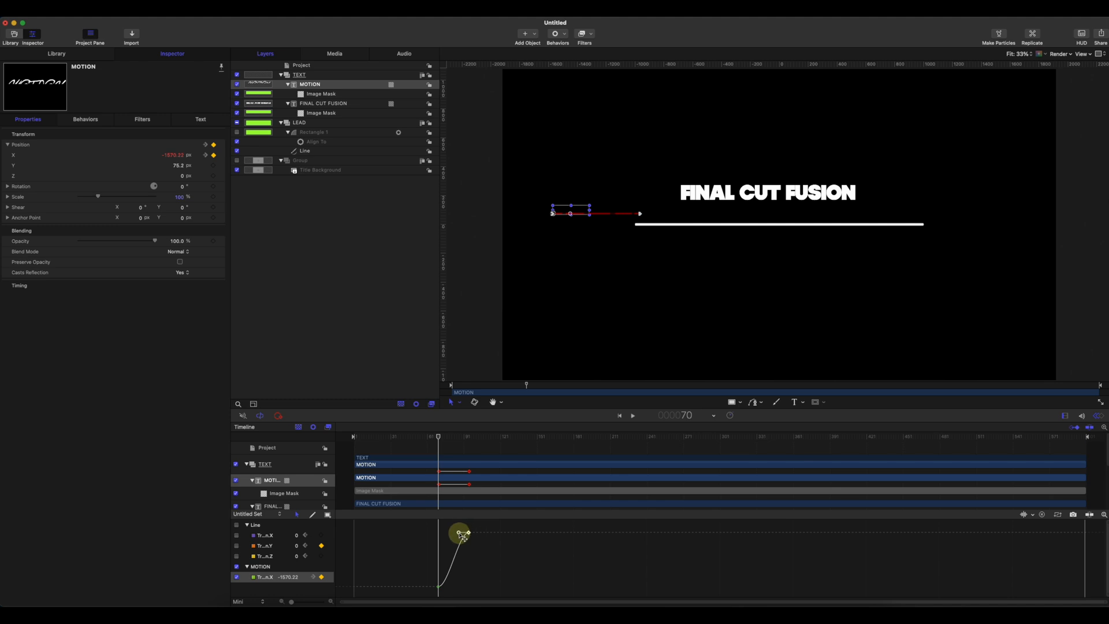
pyautogui.rightClick(460, 533)
pyautogui.click(470, 538)
pyautogui.moveTo(460, 534); pyautogui.dragTo(448, 536)
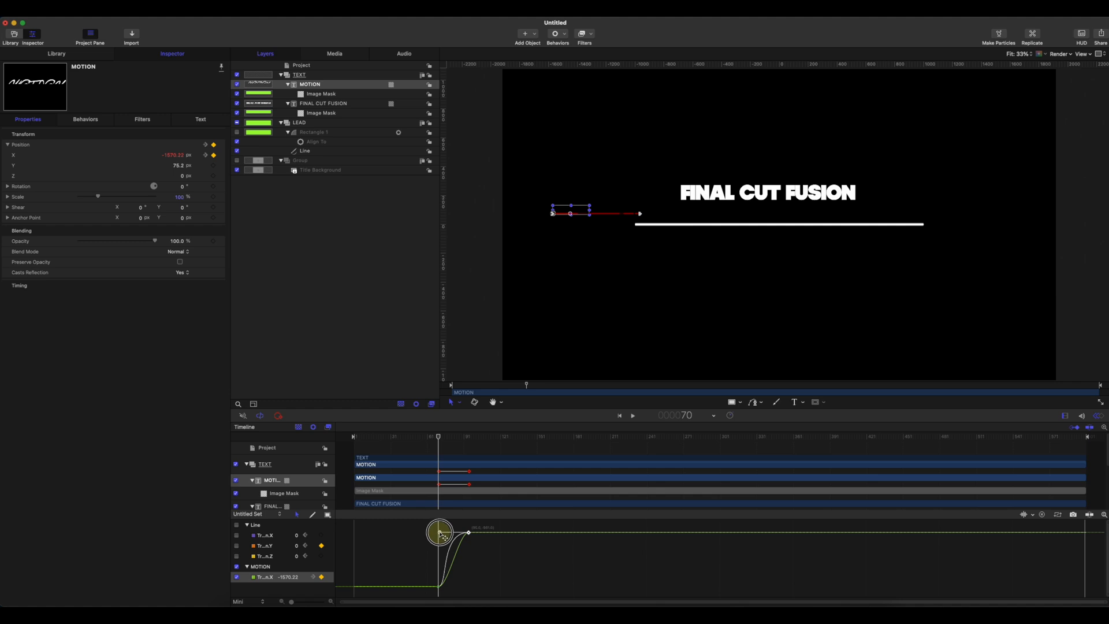
pyautogui.click(440, 536)
pyautogui.click(440, 588)
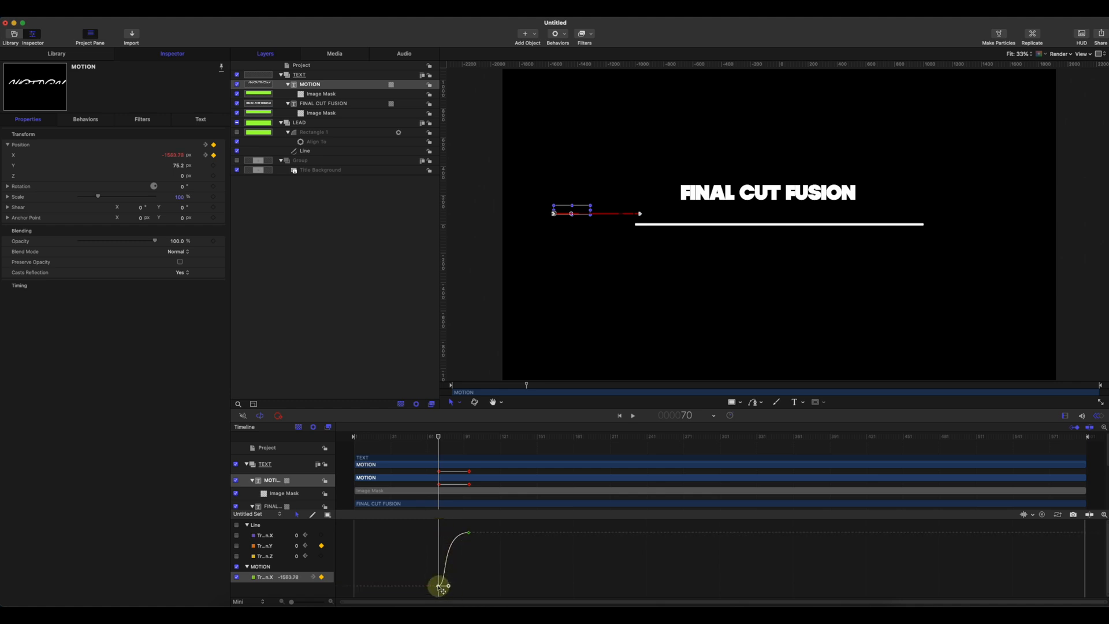
pyautogui.moveTo(450, 587); pyautogui.dragTo(465, 587)
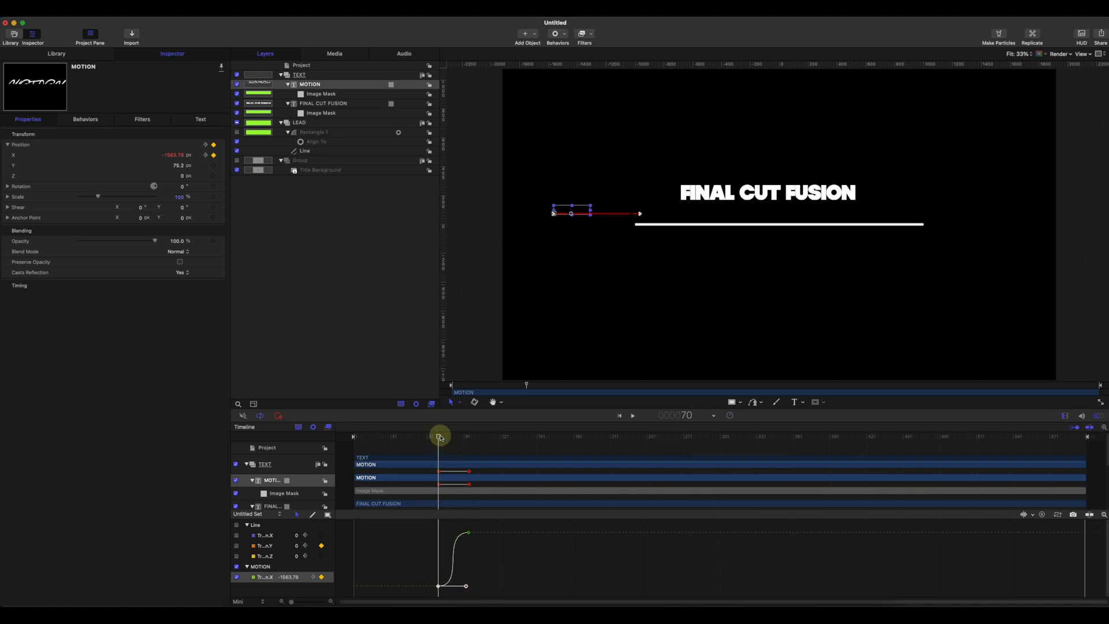
# Step: Preview the MOTION text's eased slide-in around frames 70 to 95, and close the keyframe editor
pyautogui.moveTo(439, 437); pyautogui.dragTo(523, 437)
pyautogui.click(593, 373)
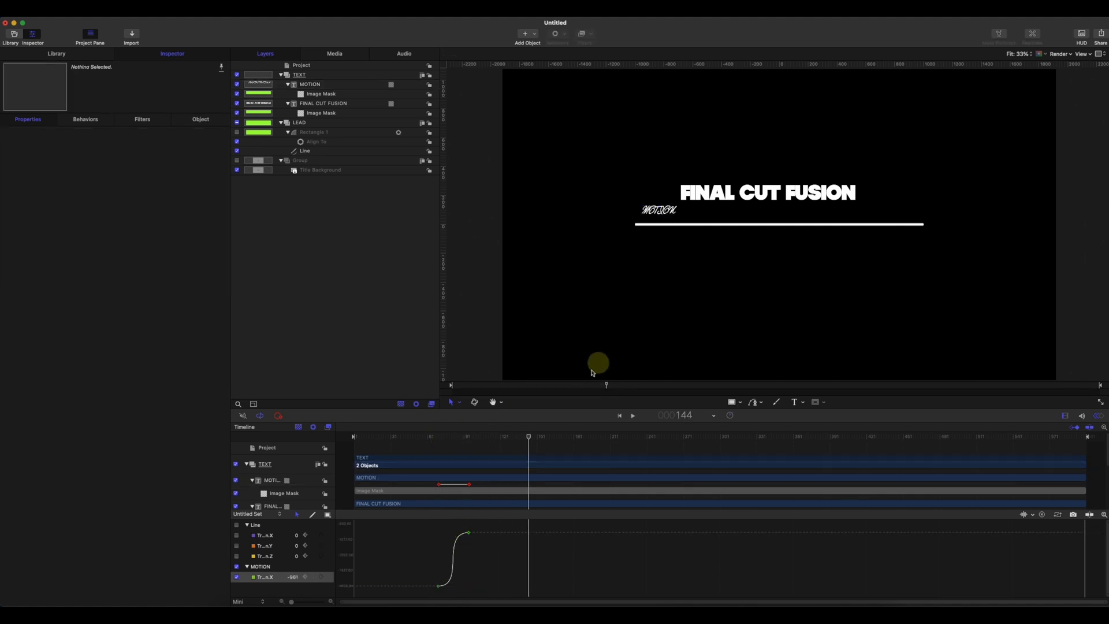
pyautogui.moveTo(443, 437); pyautogui.dragTo(467, 442)
pyautogui.press('space')
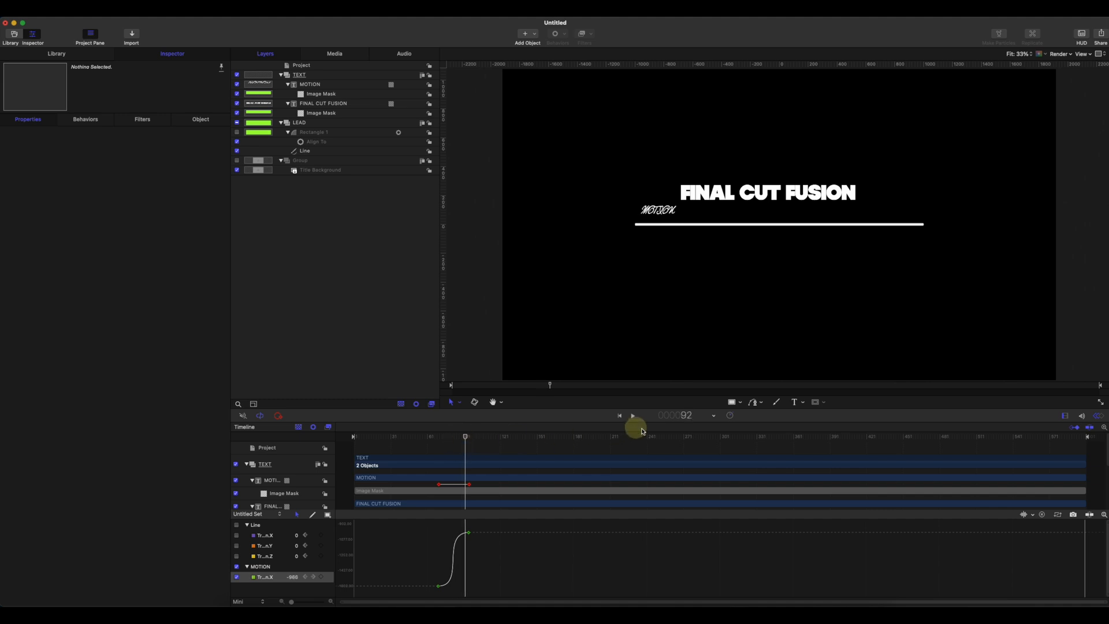
pyautogui.moveTo(466, 437); pyautogui.dragTo(468, 438)
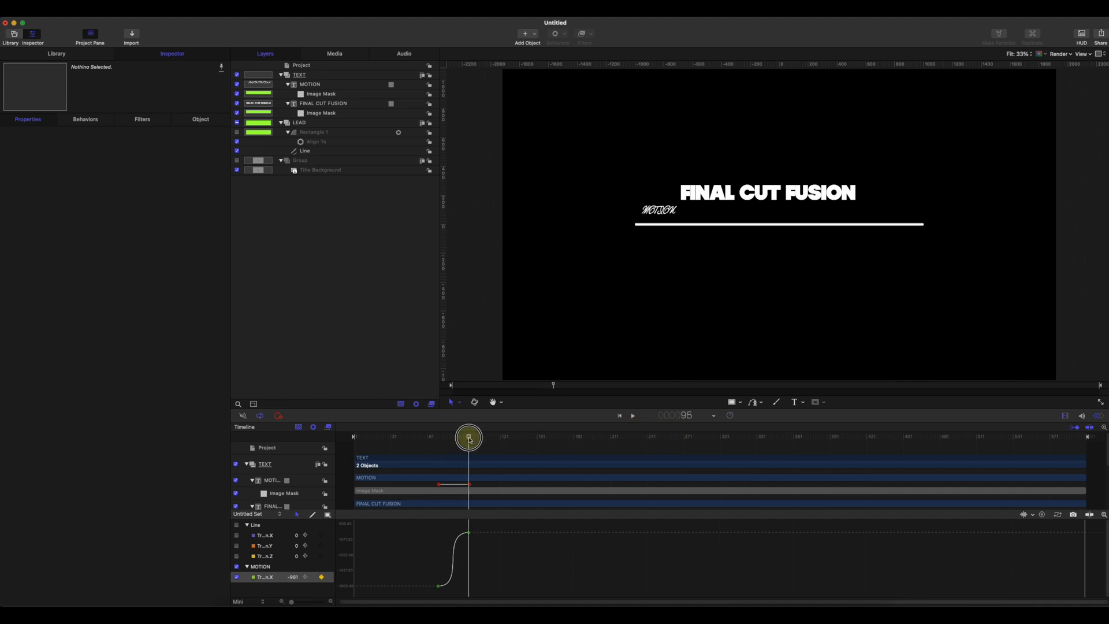
pyautogui.click(1099, 416)
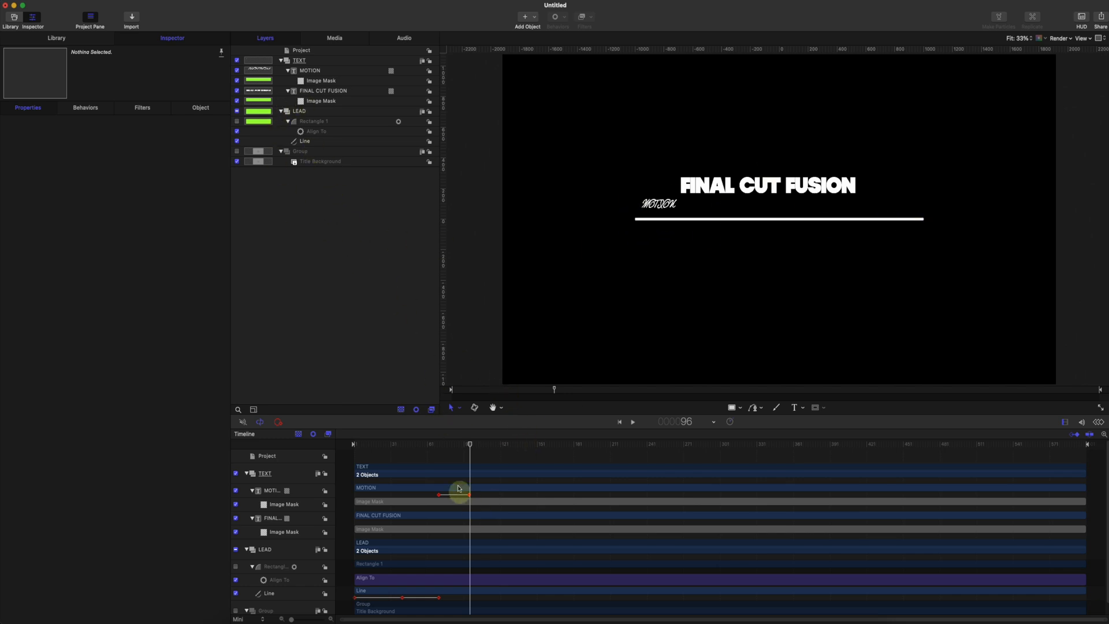
# Step: Add keyframes to the Line's First Point Offset and Last Point Offset at frame 83
pyautogui.moveTo(470, 444)
pyautogui.mouseDown()
pyautogui.moveTo(411, 447)
pyautogui.moveTo(469, 445)
pyautogui.mouseUp()
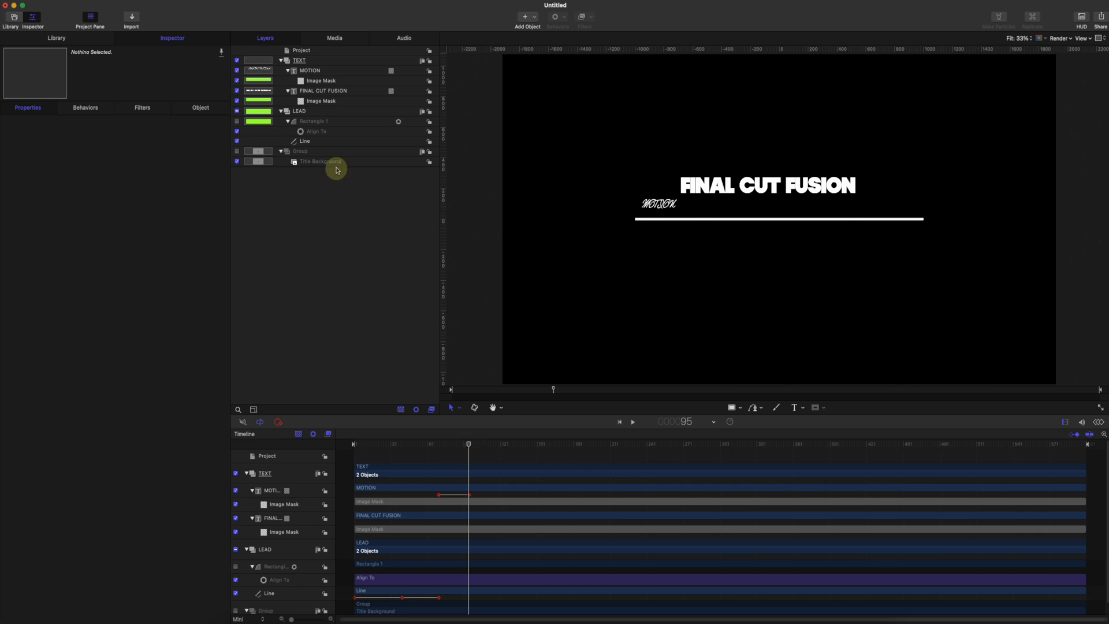
pyautogui.click(302, 141)
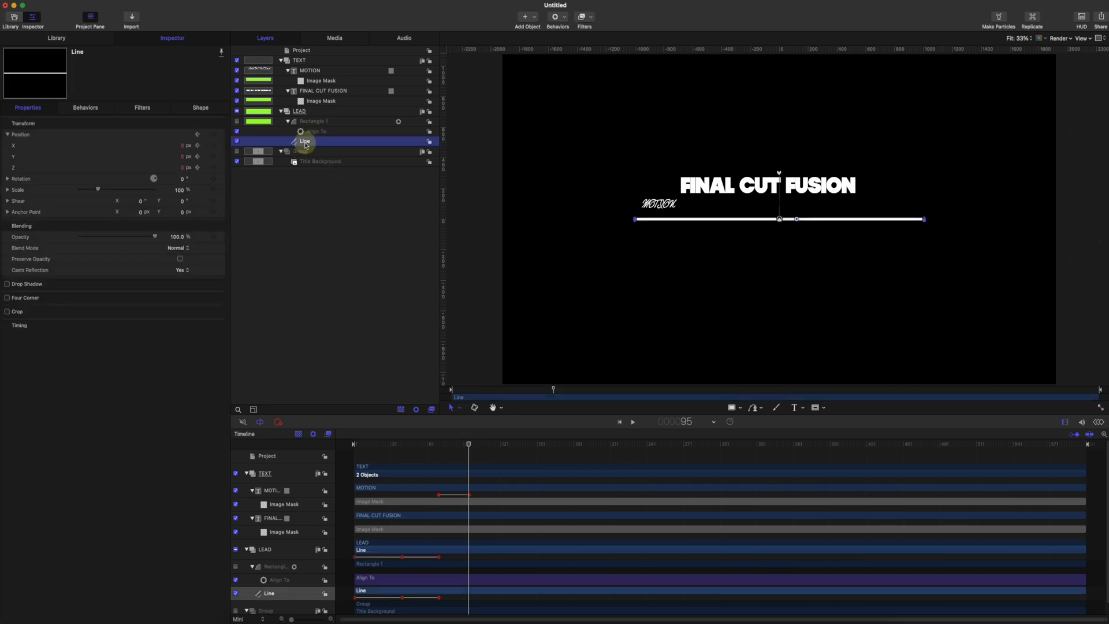
pyautogui.click(200, 108)
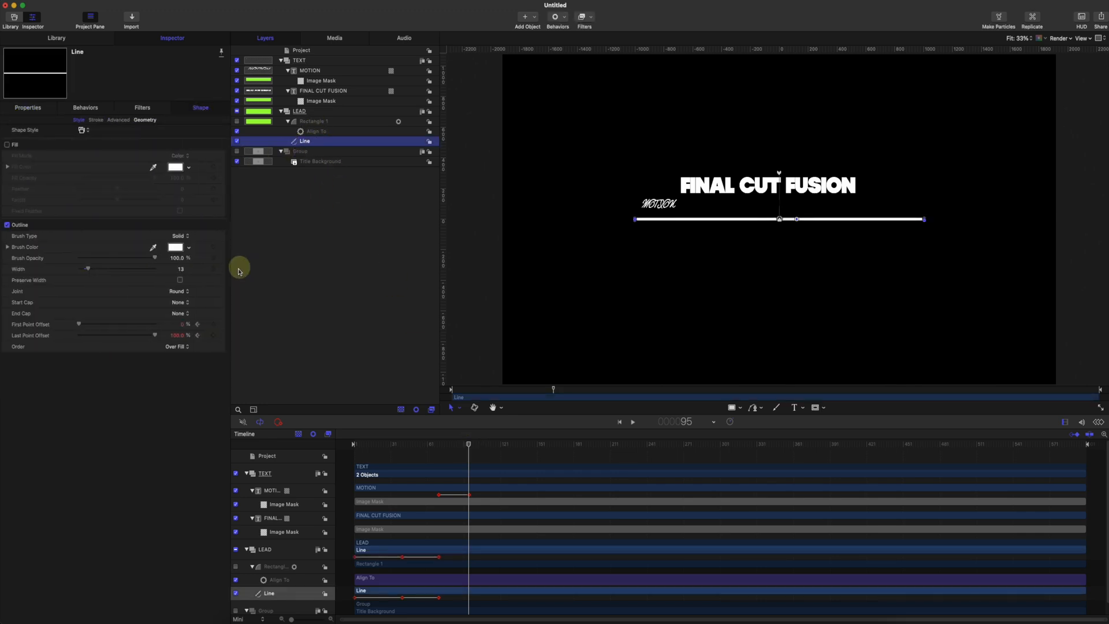
pyautogui.click(471, 446)
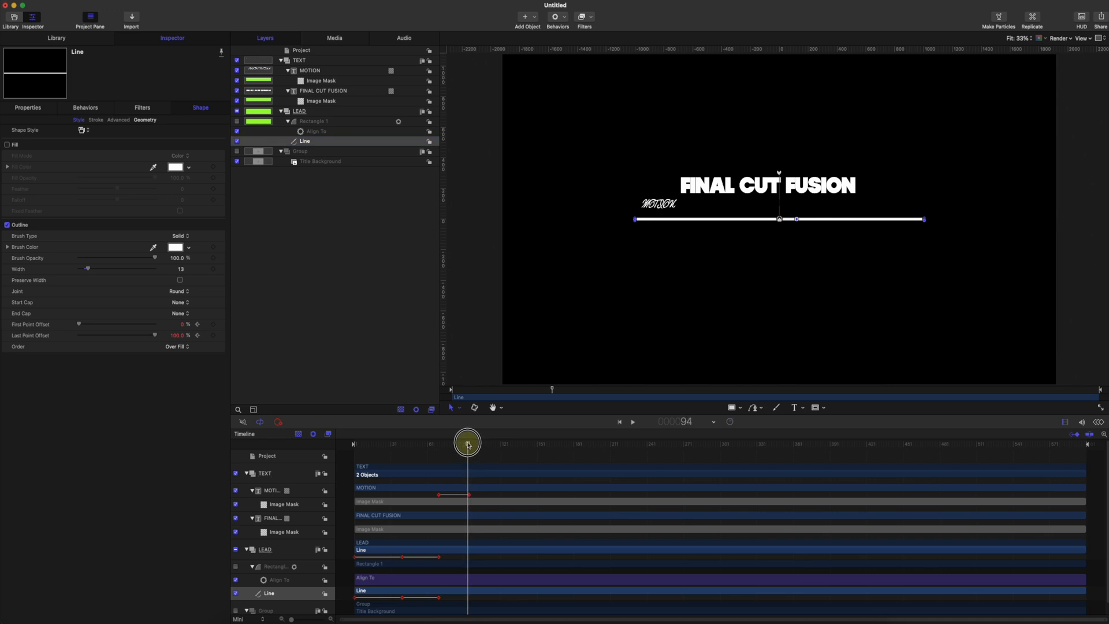
pyautogui.moveTo(469, 444)
pyautogui.mouseDown()
pyautogui.moveTo(441, 442)
pyautogui.moveTo(455, 443)
pyautogui.mouseUp()
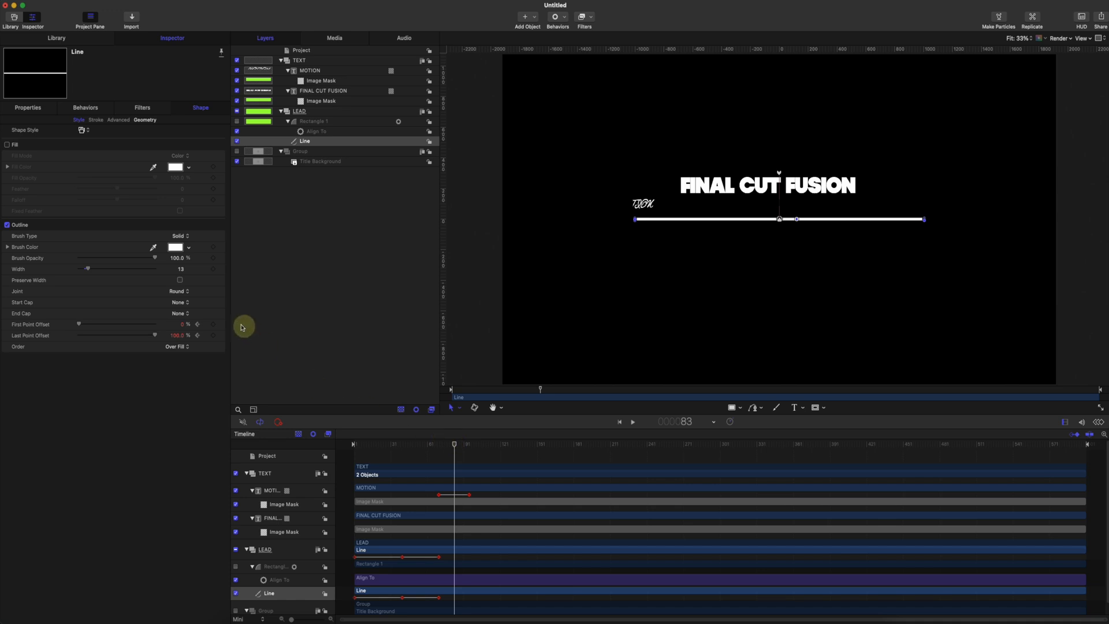
pyautogui.click(214, 325)
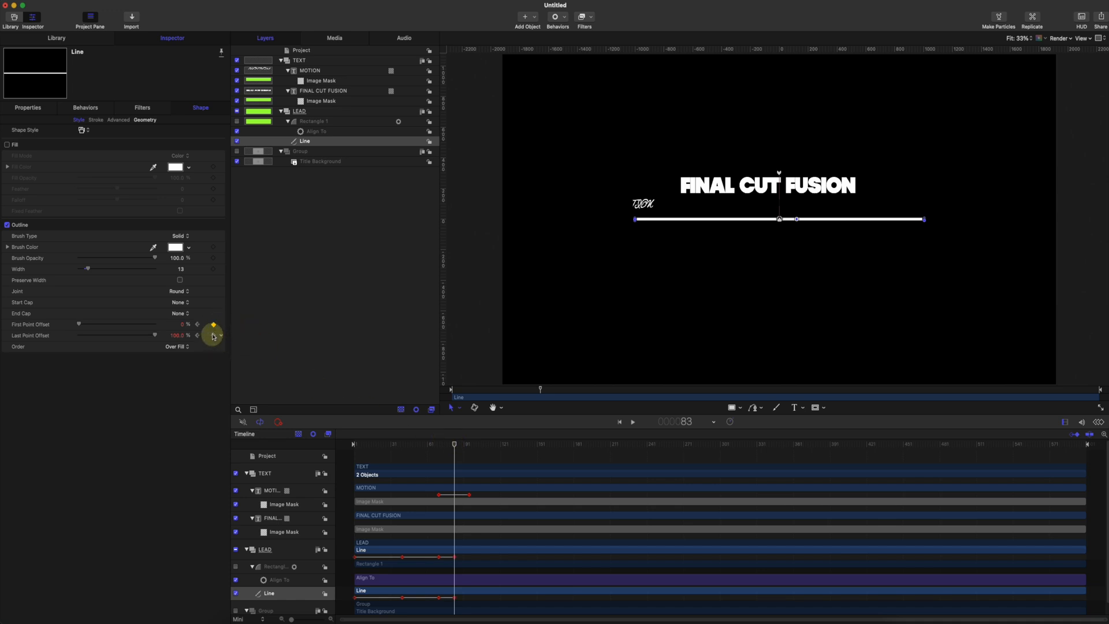
pyautogui.click(213, 336)
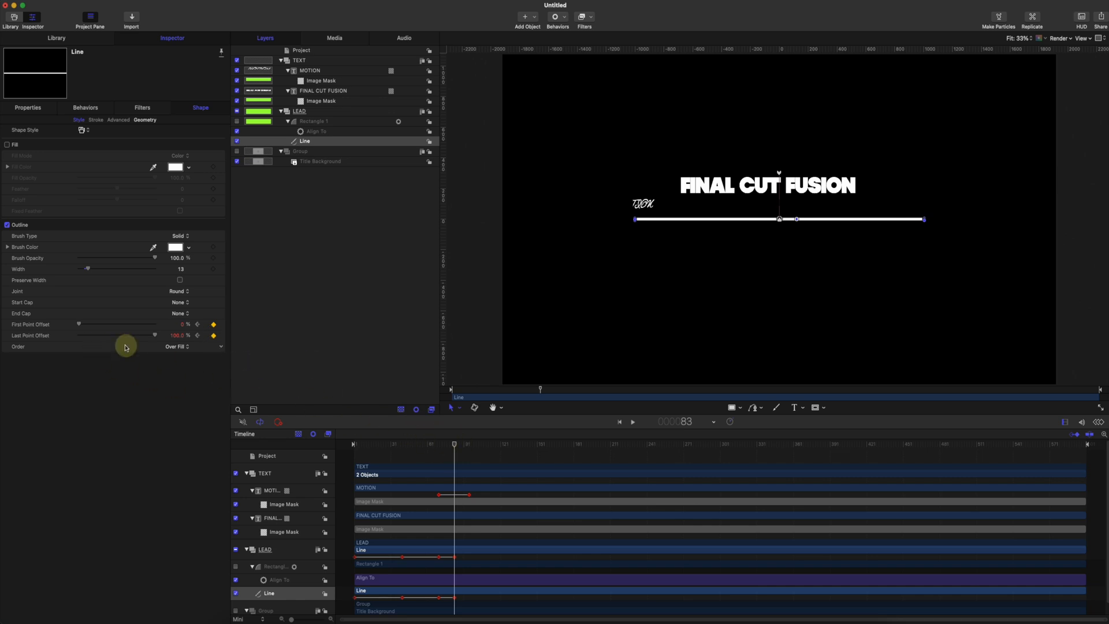
pyautogui.moveTo(86, 327); pyautogui.dragTo(78, 328)
pyautogui.moveTo(80, 327); pyautogui.dragTo(165, 330)
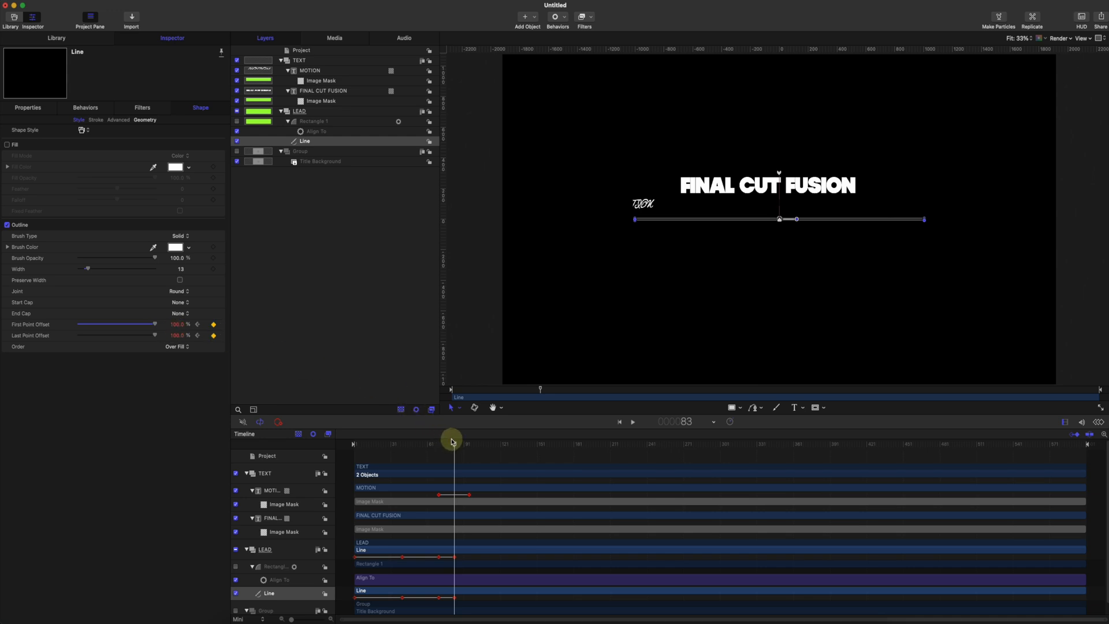
pyautogui.press('super+z')
# Step: Set the Line's First Point Offset to 100% at frame 96 and play back the animation
pyautogui.moveTo(455, 448)
pyautogui.mouseDown()
pyautogui.moveTo(478, 451)
pyautogui.moveTo(446, 451)
pyautogui.moveTo(483, 451)
pyautogui.moveTo(471, 453)
pyautogui.mouseUp()
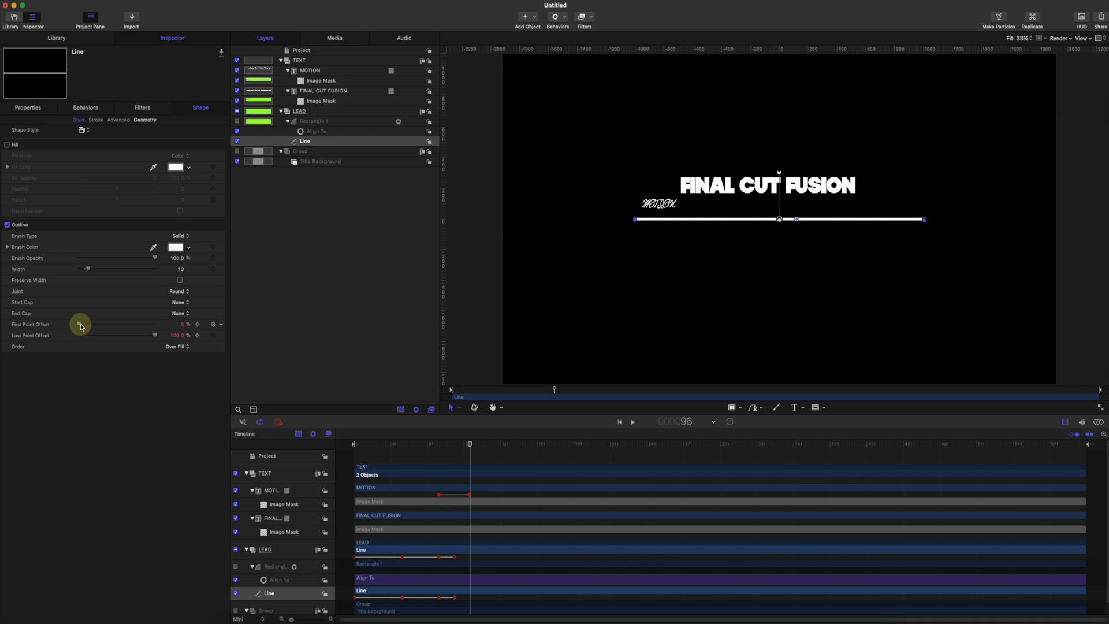
pyautogui.moveTo(80, 325); pyautogui.dragTo(176, 325)
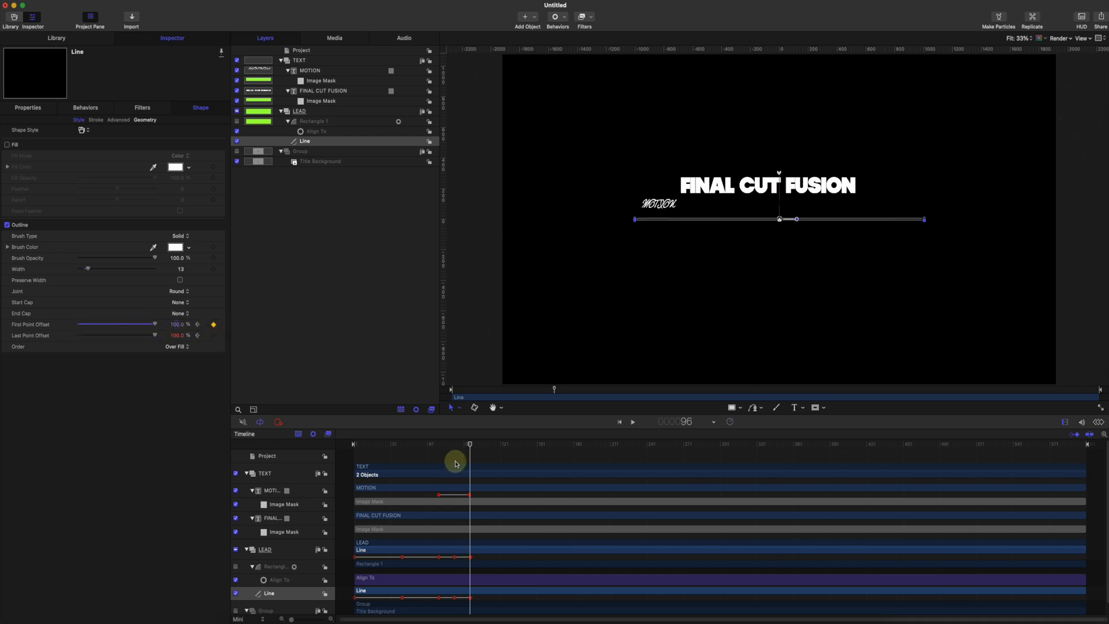
pyautogui.moveTo(462, 454); pyautogui.dragTo(376, 447)
pyautogui.press('space')
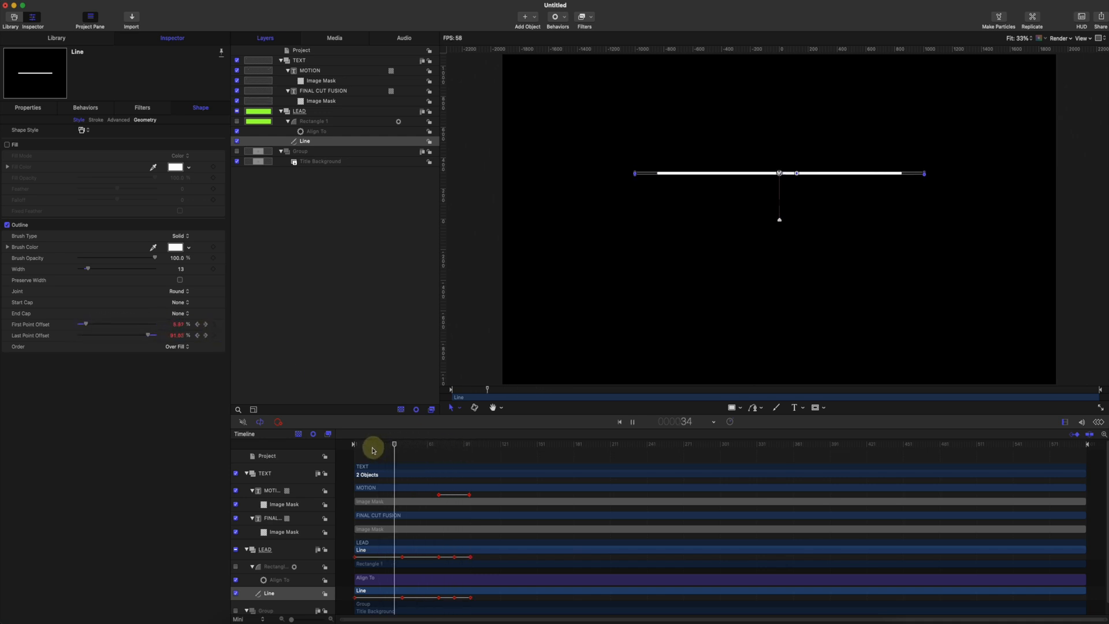
pyautogui.press('space')
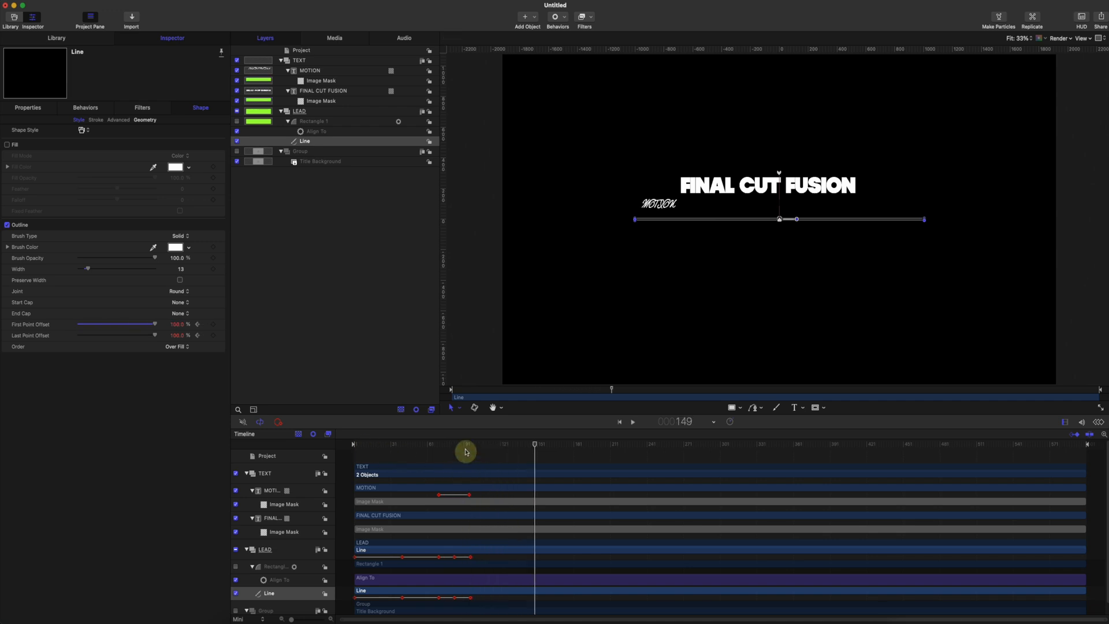
# Step: Move the Line's final First Point Offset keyframe to about frame 109, and play back the slower wipe-off
pyautogui.click(446, 445)
pyautogui.moveTo(446, 448); pyautogui.dragTo(469, 448)
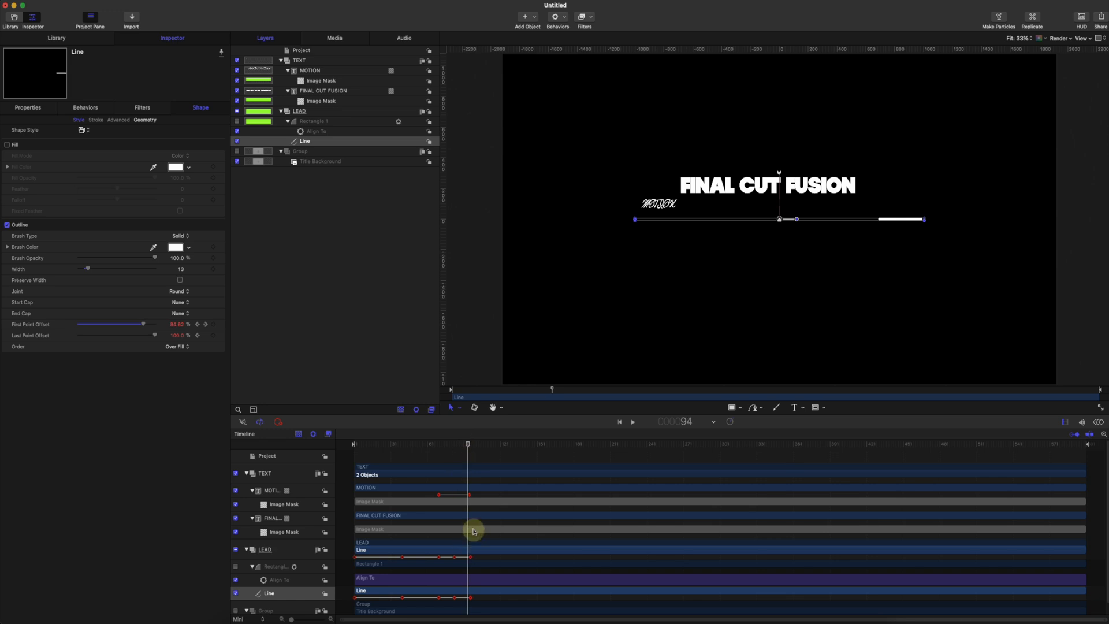
pyautogui.moveTo(471, 559); pyautogui.dragTo(485, 560)
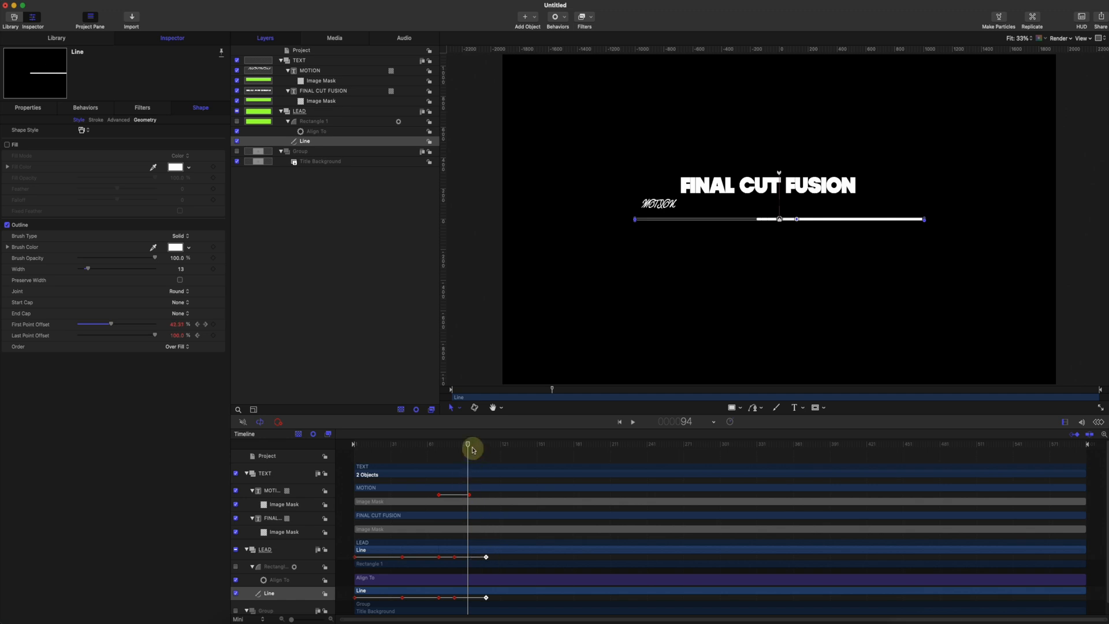
pyautogui.moveTo(469, 447); pyautogui.dragTo(442, 448)
pyautogui.press('space')
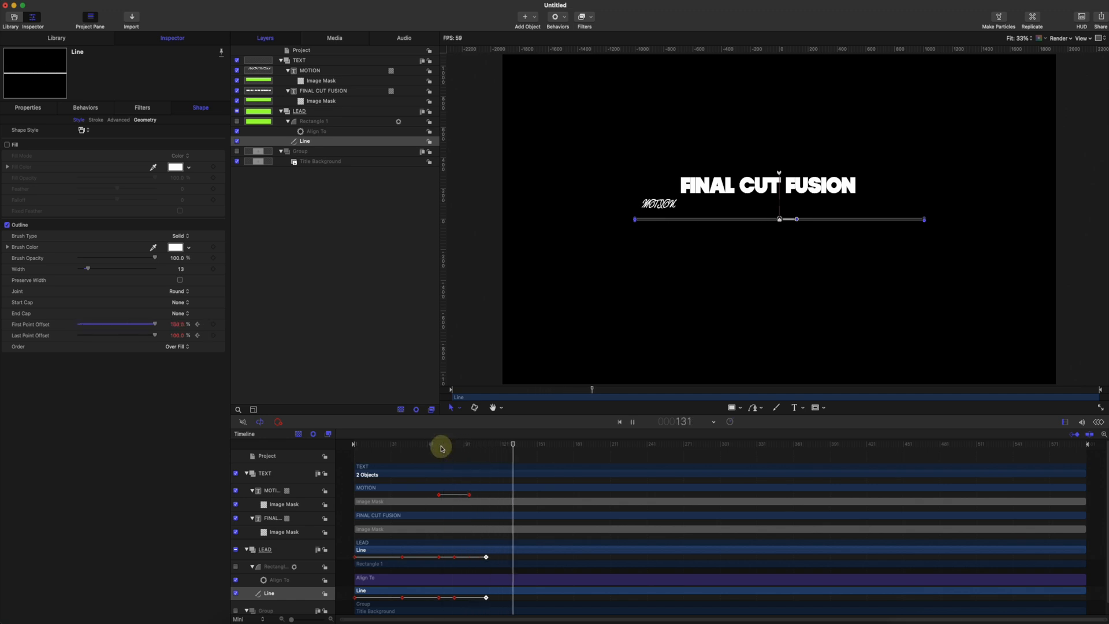
pyautogui.press('space')
# Step: Show the Line's First Point Offset curve in the keyframe editor and hide the MOTION text's X position curve
pyautogui.click(219, 324)
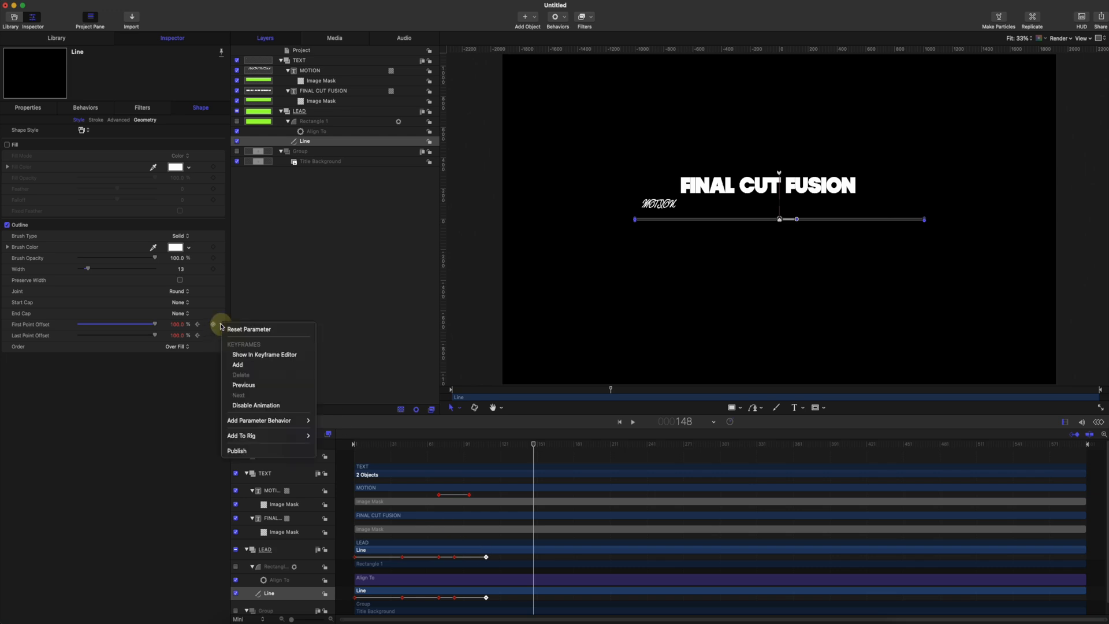
pyautogui.click(254, 355)
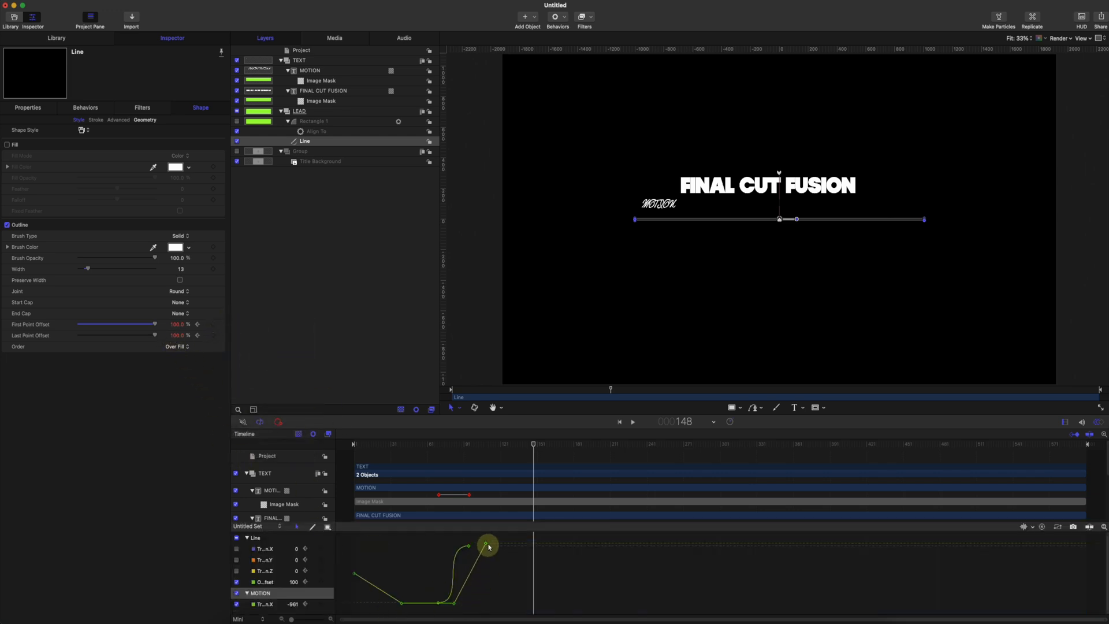
pyautogui.moveTo(494, 538); pyautogui.dragTo(453, 602)
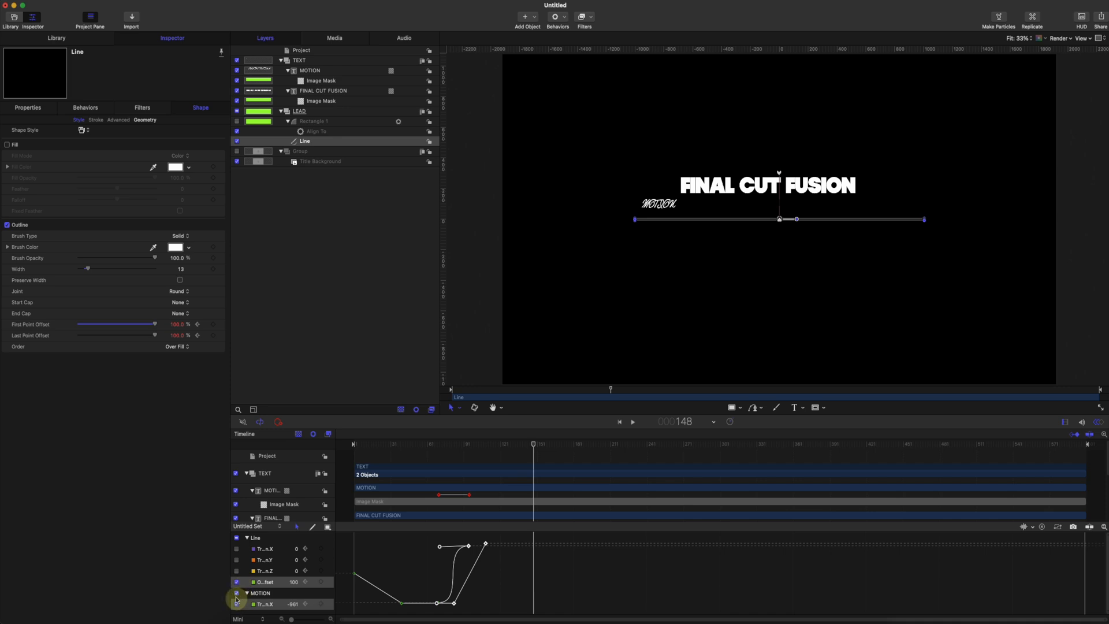
pyautogui.click(236, 604)
pyautogui.click(237, 594)
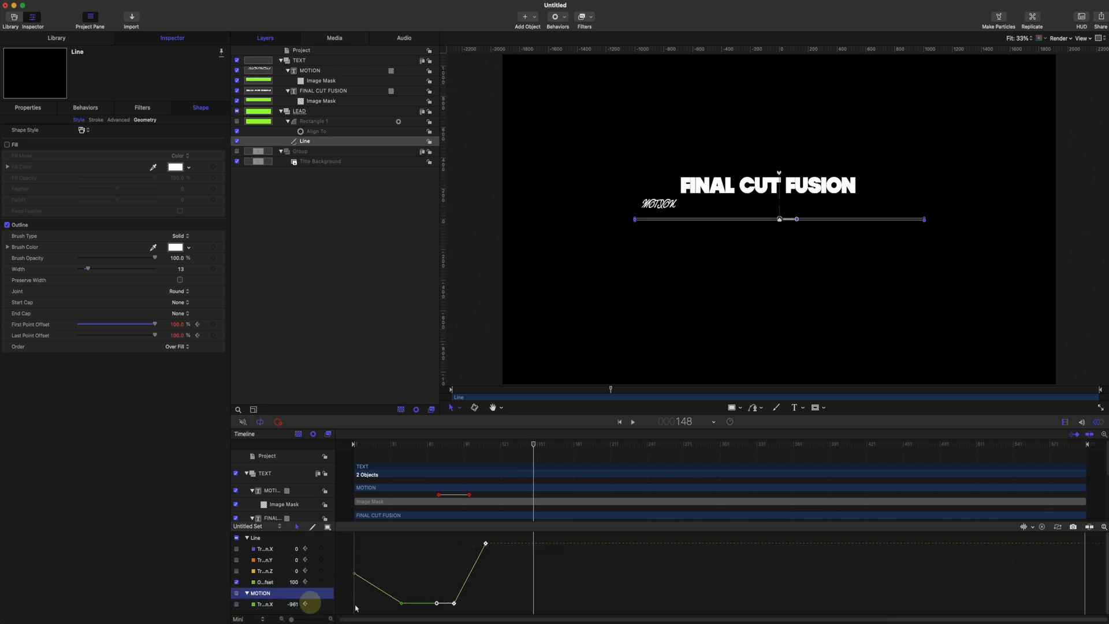
# Step: Change the last two First Point Offset keyframes to a curved interpolation and extend their handles into a steep S-shaped ease
pyautogui.moveTo(503, 538); pyautogui.dragTo(454, 603)
pyautogui.rightClick(454, 603)
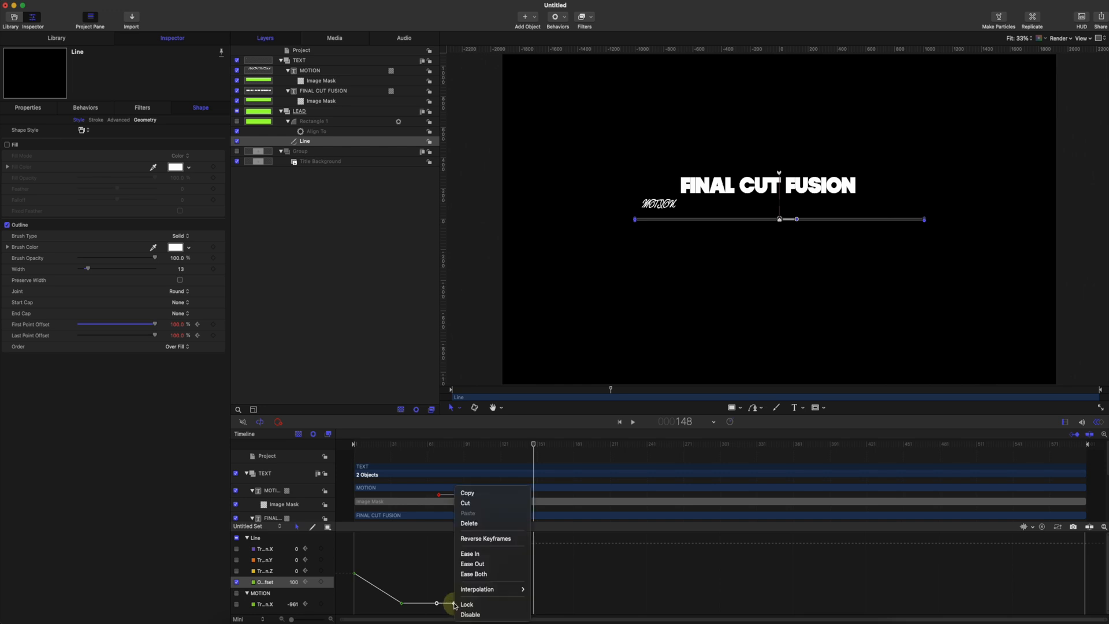
pyautogui.moveTo(485, 590)
pyautogui.click(546, 584)
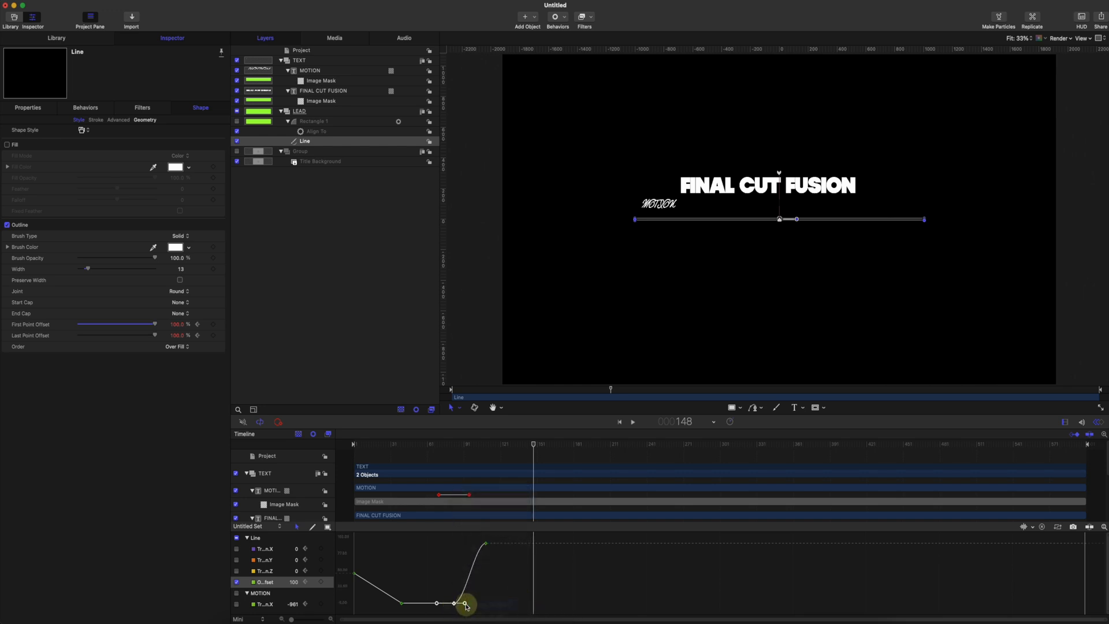
pyautogui.moveTo(465, 604); pyautogui.dragTo(485, 605)
pyautogui.click(483, 557)
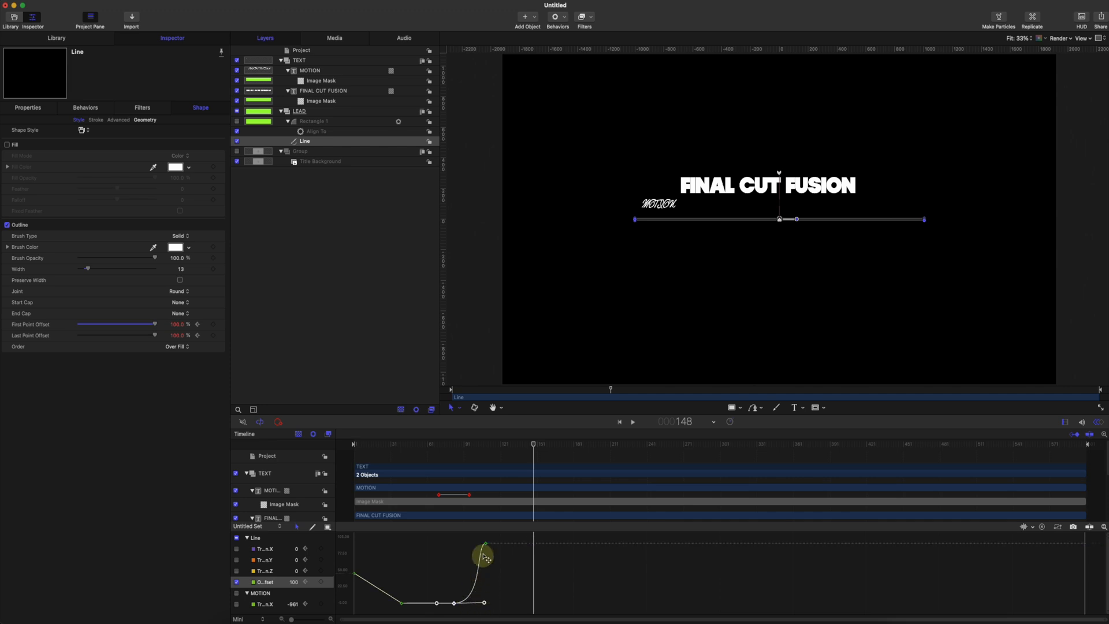
pyautogui.moveTo(475, 544); pyautogui.dragTo(469, 543)
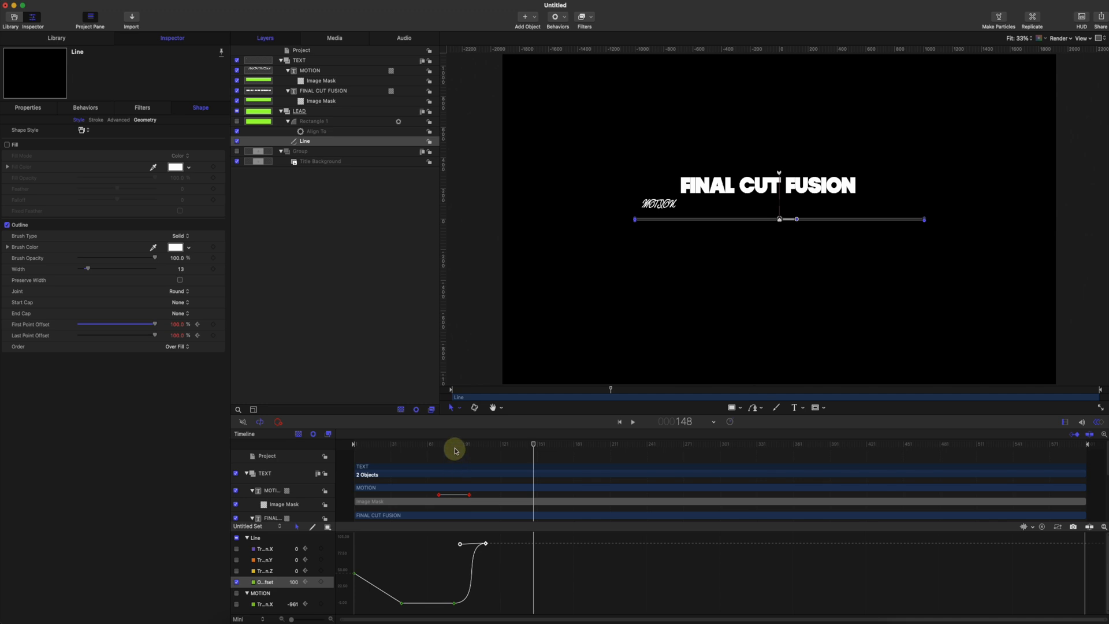
# Step: Preview the Line's eased wipe-off with nothing selected, and close the keyframe editor
pyautogui.moveTo(453, 445); pyautogui.dragTo(435, 445)
pyautogui.press('space')
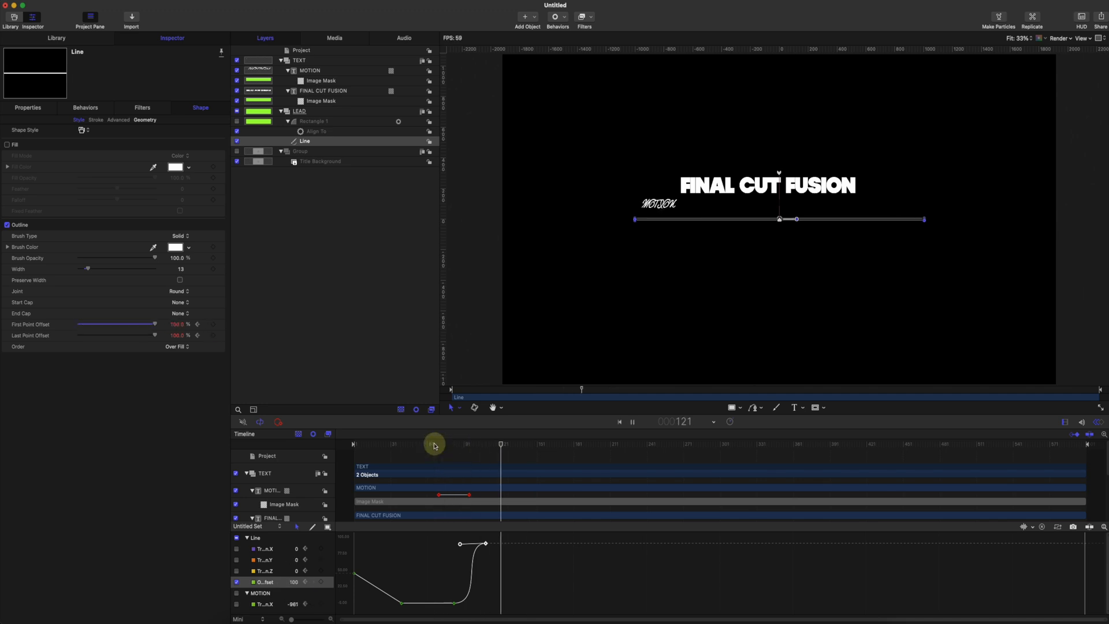
pyautogui.press('space')
pyautogui.click(750, 332)
pyautogui.moveTo(468, 444); pyautogui.dragTo(446, 445)
pyautogui.press('space')
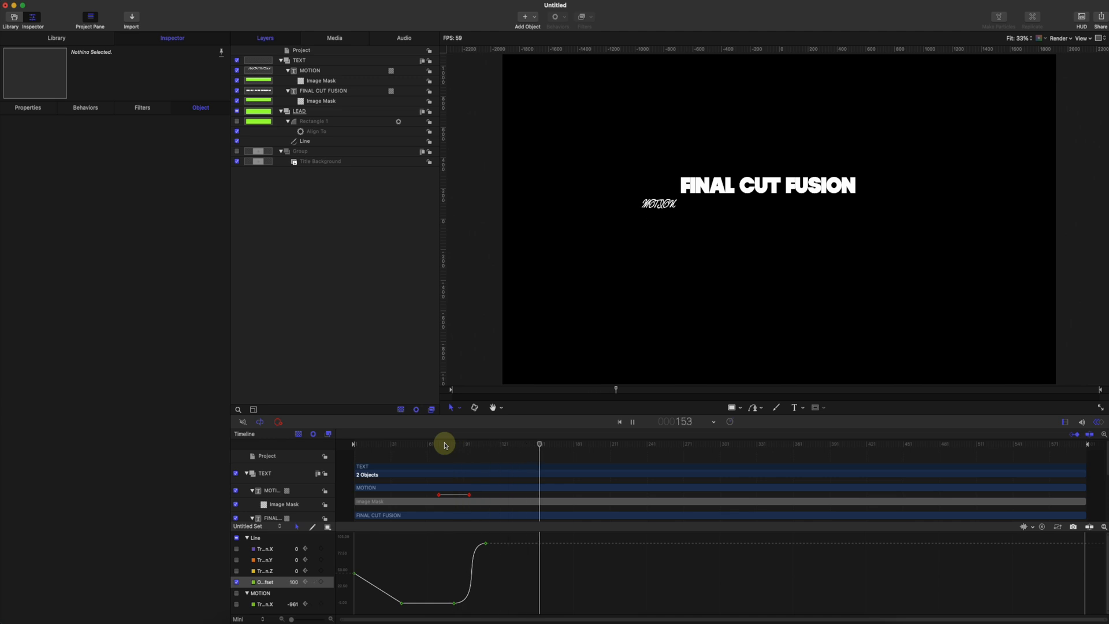
pyautogui.press('space')
pyautogui.moveTo(492, 447)
pyautogui.mouseDown()
pyautogui.moveTo(470, 445)
pyautogui.moveTo(483, 446)
pyautogui.mouseUp()
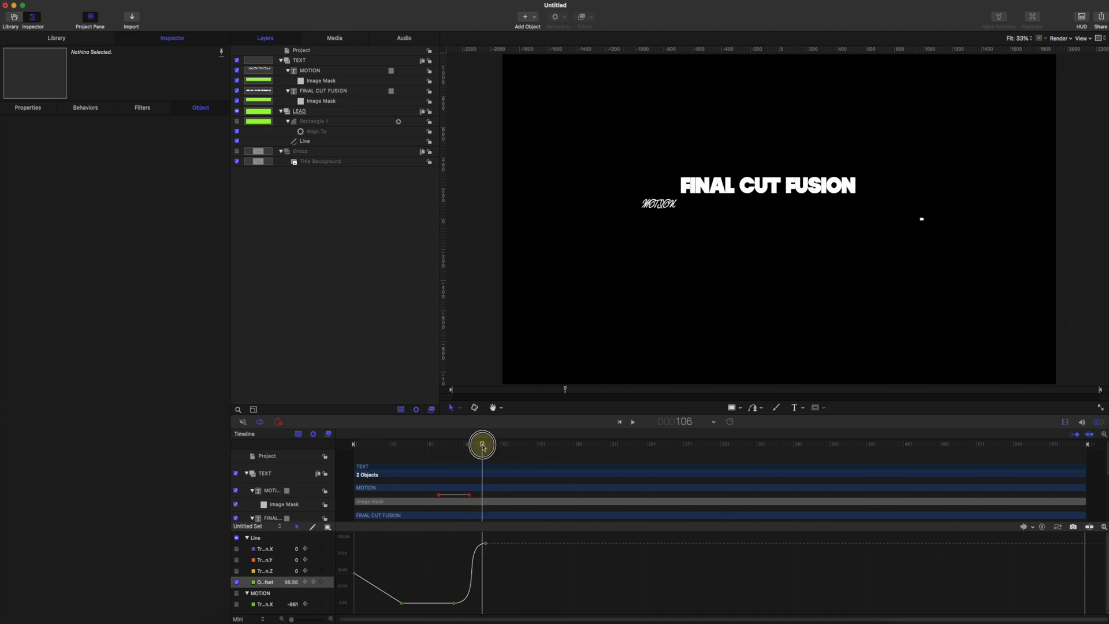
pyautogui.click(1100, 423)
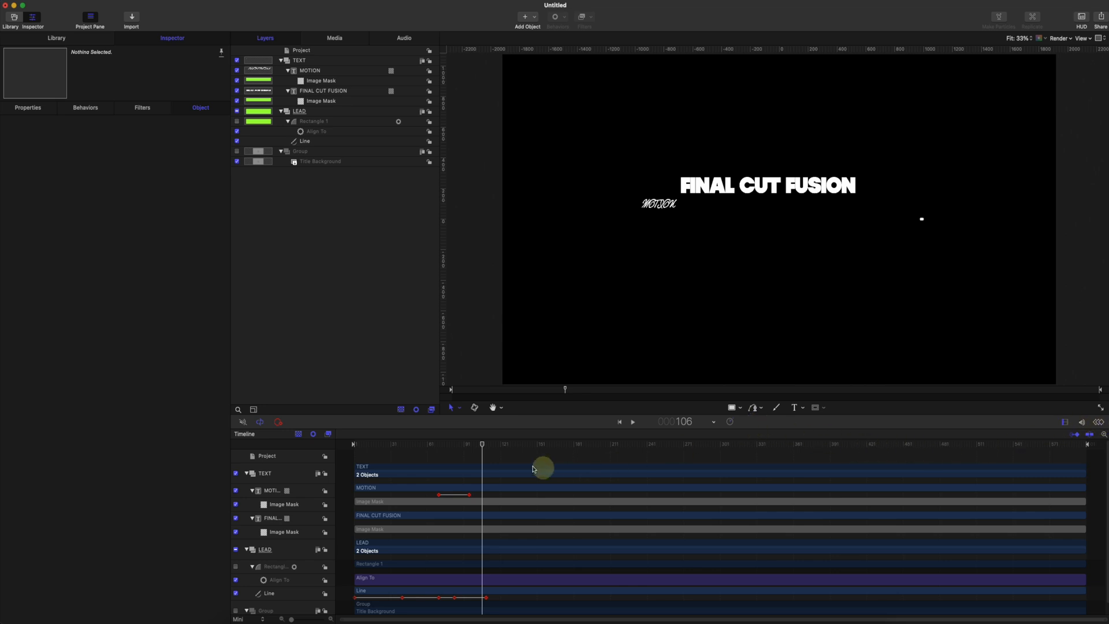
# Step: At frame 110, draw a horizontal line in the LEAD group beneath FINAL CUT FUSION, spanning from beside MOTION to the end of FUSION
pyautogui.moveTo(485, 447)
pyautogui.mouseDown()
pyautogui.moveTo(443, 447)
pyautogui.moveTo(475, 447)
pyautogui.mouseUp()
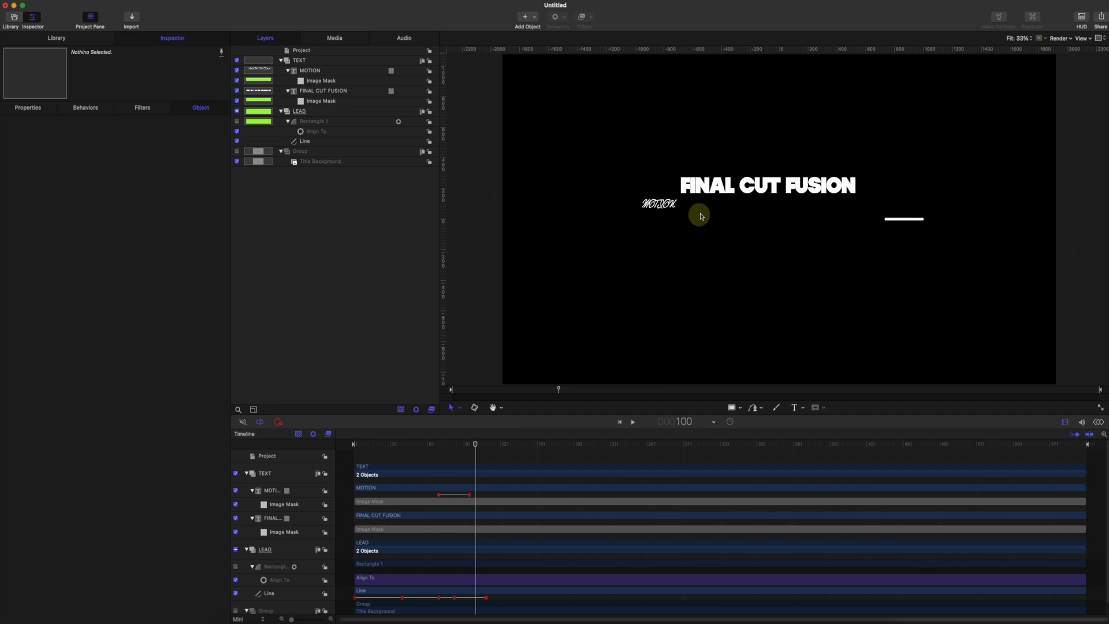
pyautogui.moveTo(474, 445)
pyautogui.mouseDown()
pyautogui.moveTo(459, 444)
pyautogui.moveTo(490, 447)
pyautogui.mouseUp()
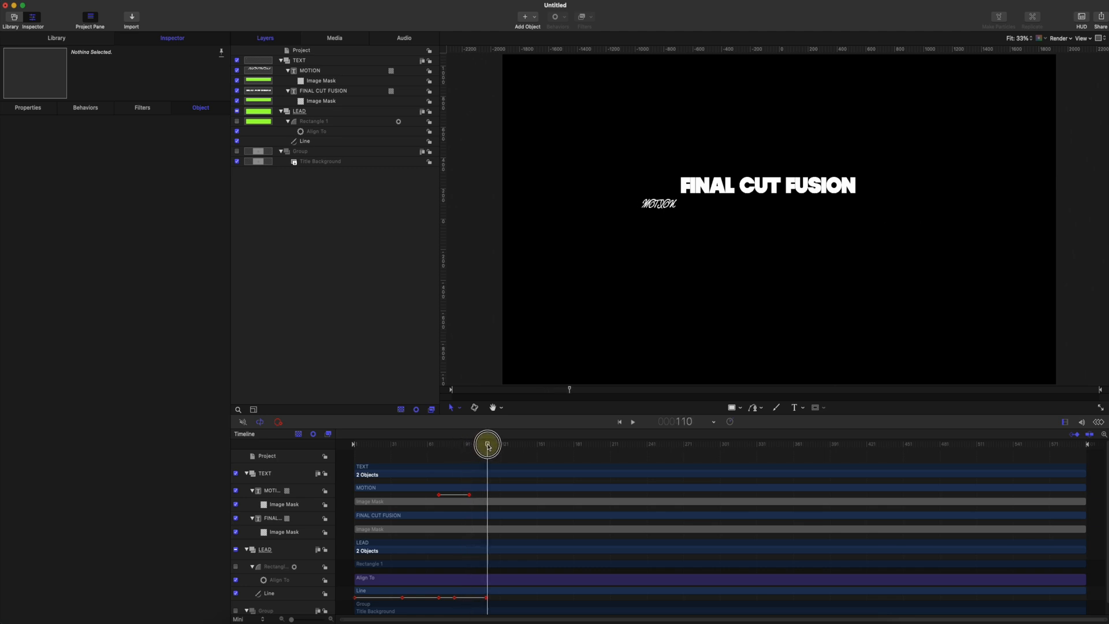
pyautogui.click(742, 409)
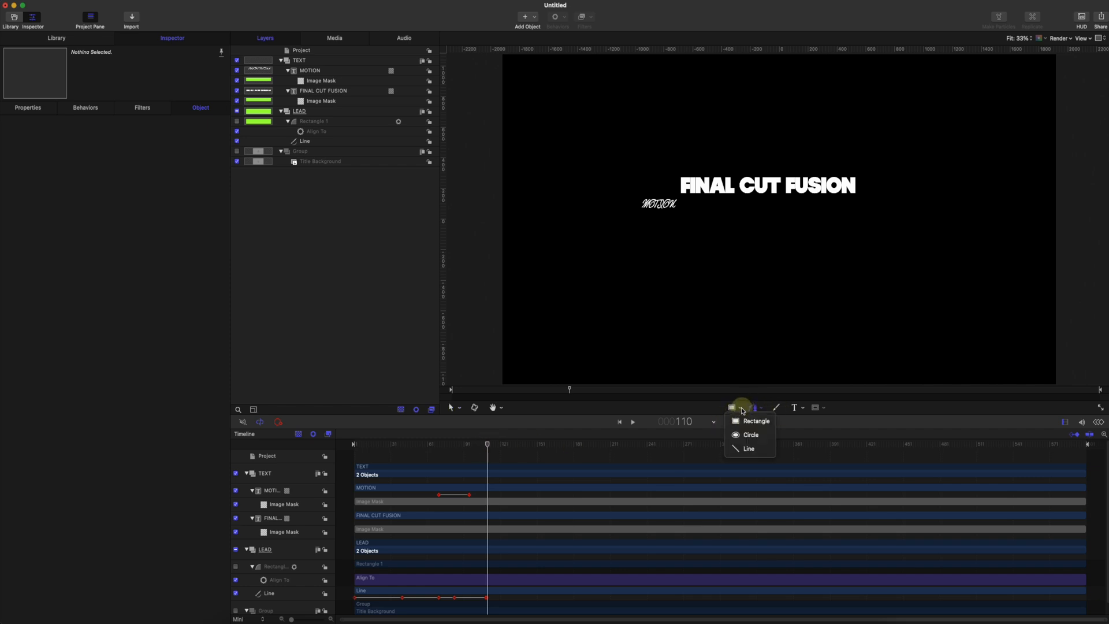
pyautogui.click(302, 113)
pyautogui.click(302, 113)
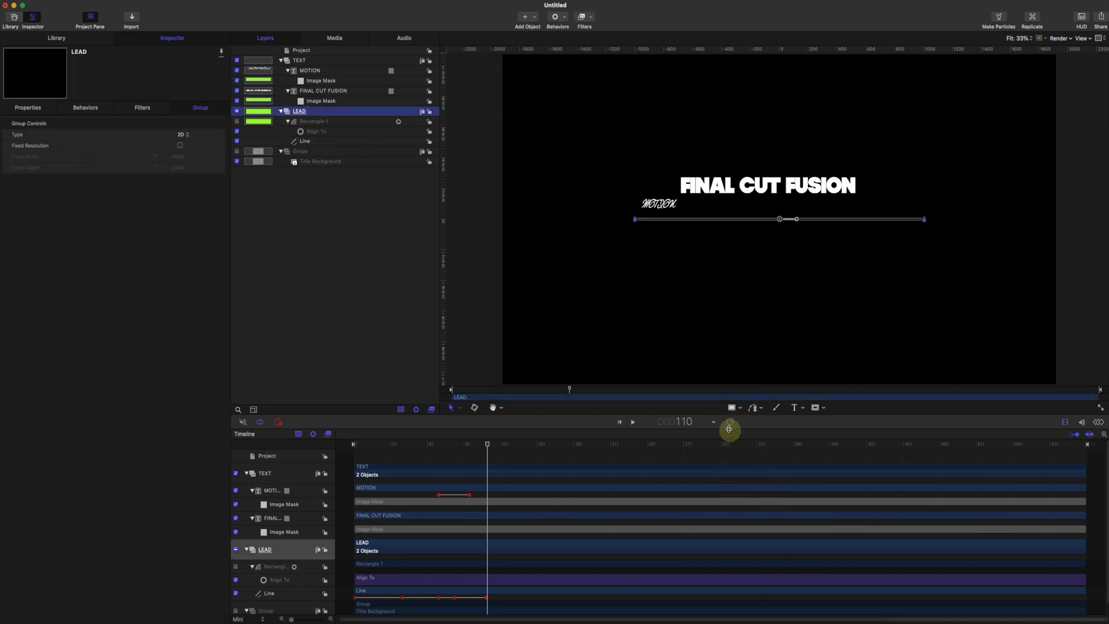
pyautogui.click(740, 408)
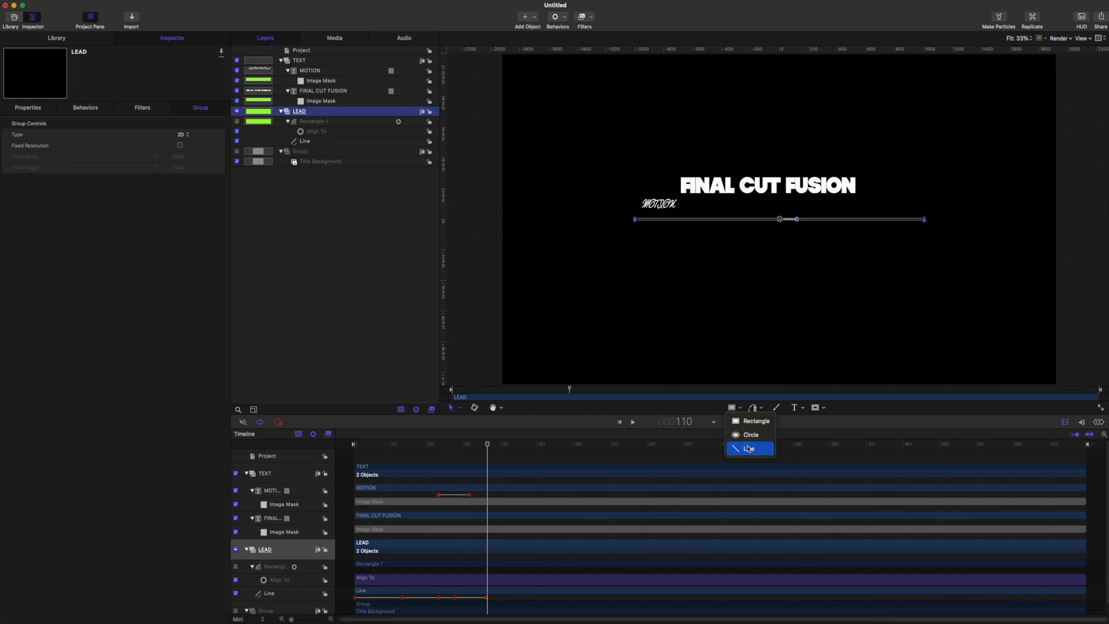
pyautogui.click(748, 446)
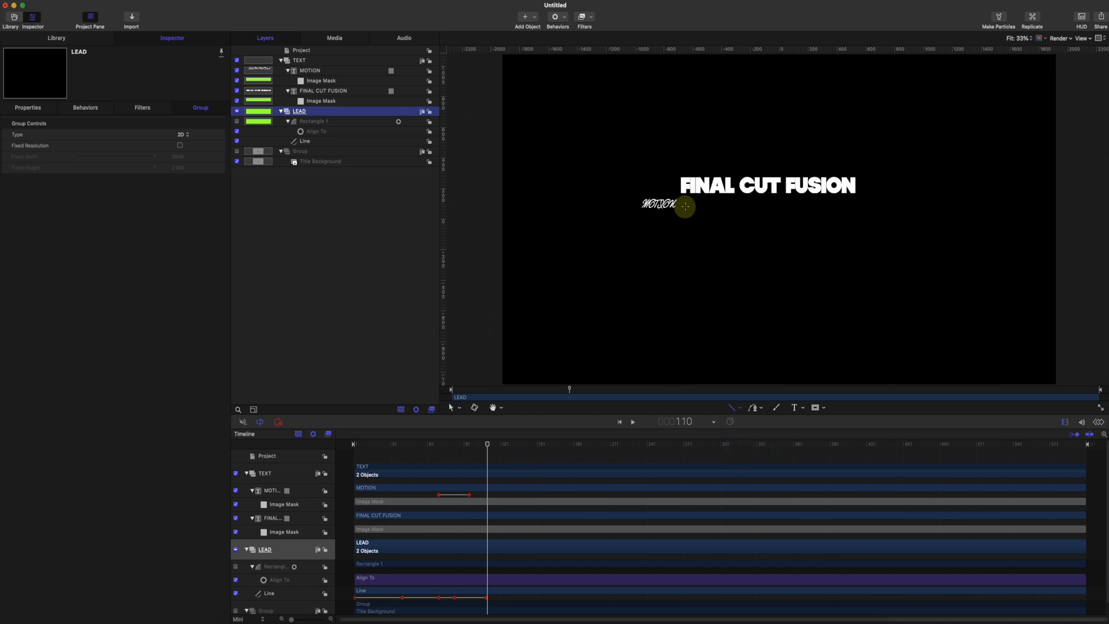
pyautogui.moveTo(685, 206); pyautogui.dragTo(849, 209)
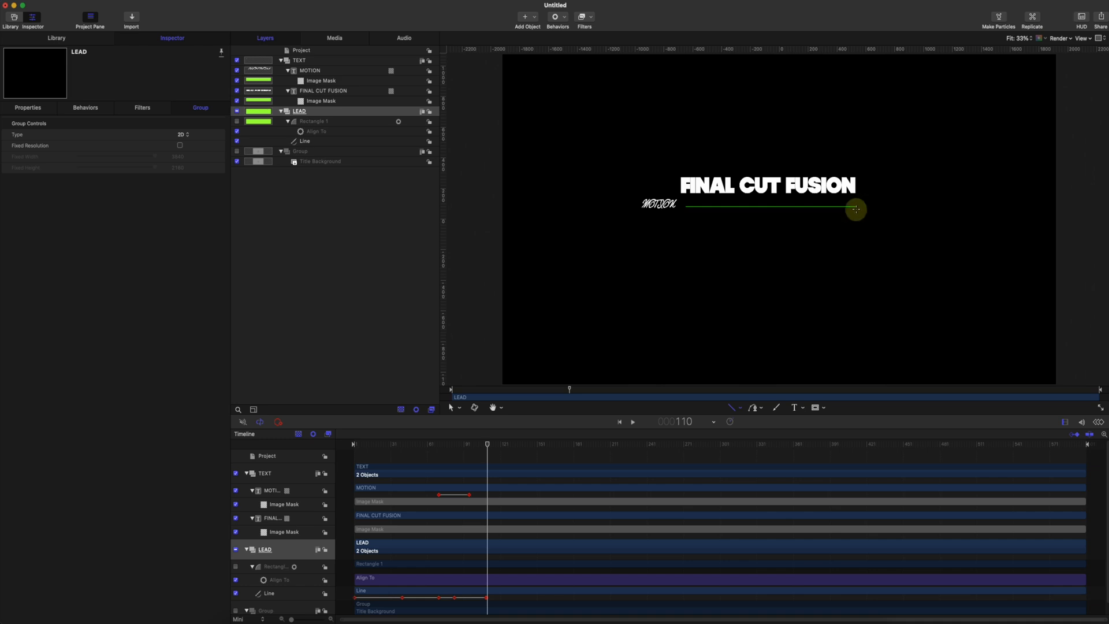
pyautogui.moveTo(857, 209); pyautogui.dragTo(858, 209)
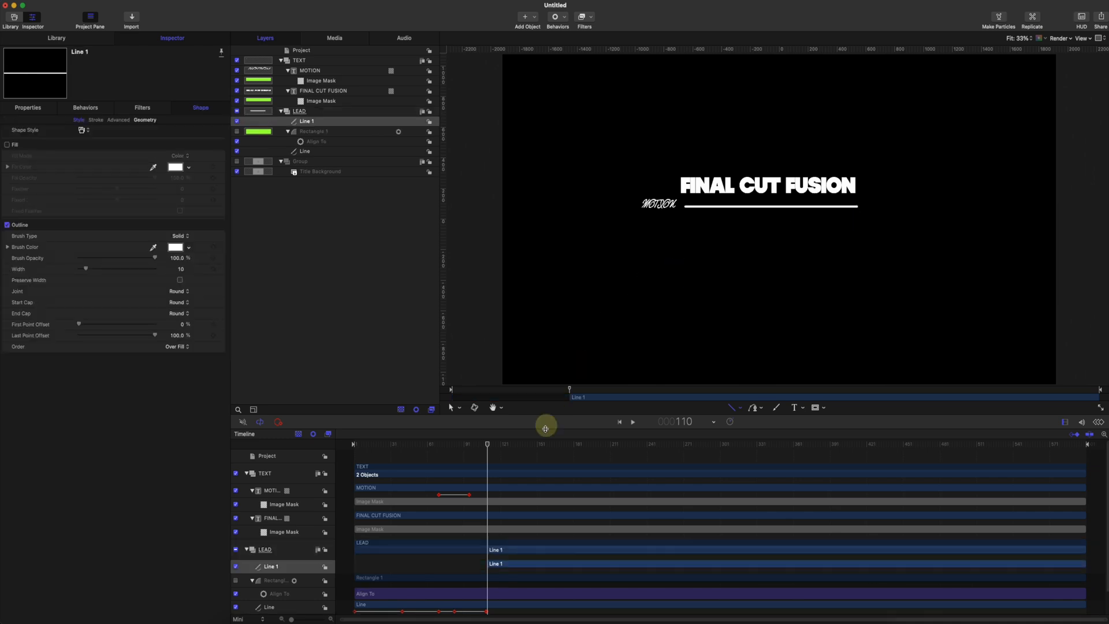
# Step: Try to recolor Line 1 through its fill color, picking yellow-green and a greener shade
pyautogui.click(188, 167)
pyautogui.click(200, 194)
pyautogui.moveTo(494, 445); pyautogui.dragTo(510, 444)
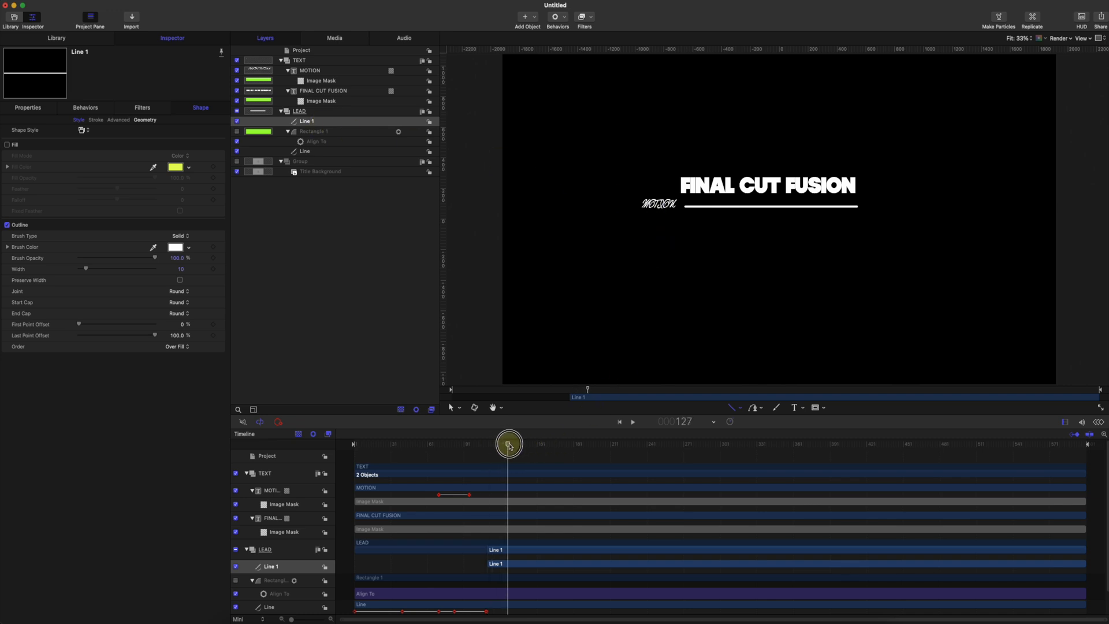
pyautogui.click(189, 168)
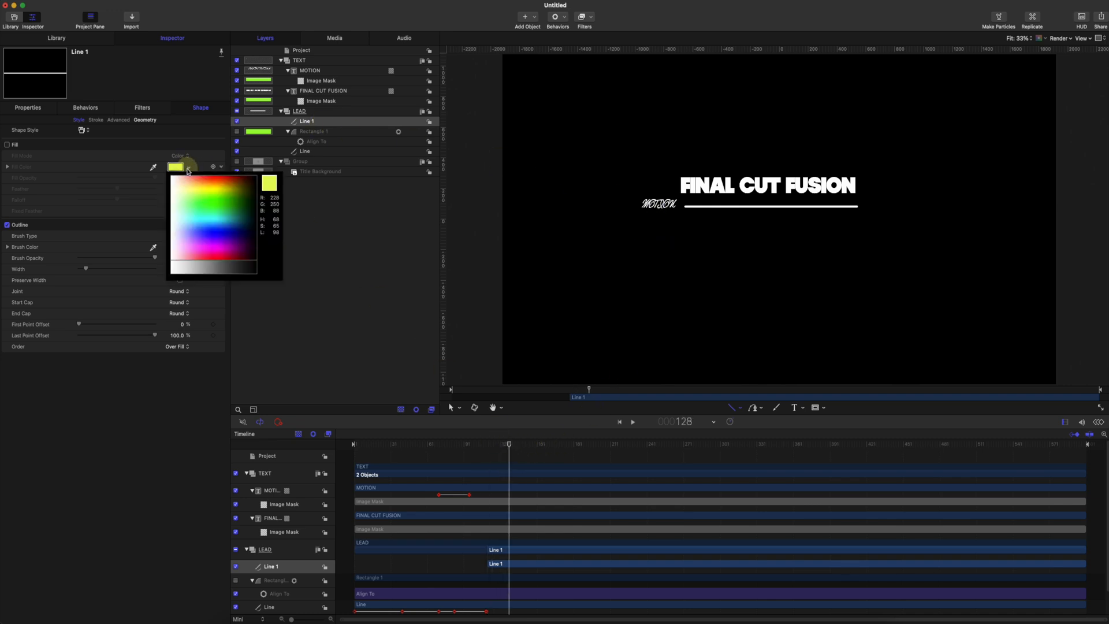
pyautogui.click(206, 215)
# Step: Set Line 1's outline brush color to light blue
pyautogui.moveTo(509, 445); pyautogui.dragTo(492, 445)
pyautogui.click(189, 248)
pyautogui.click(203, 282)
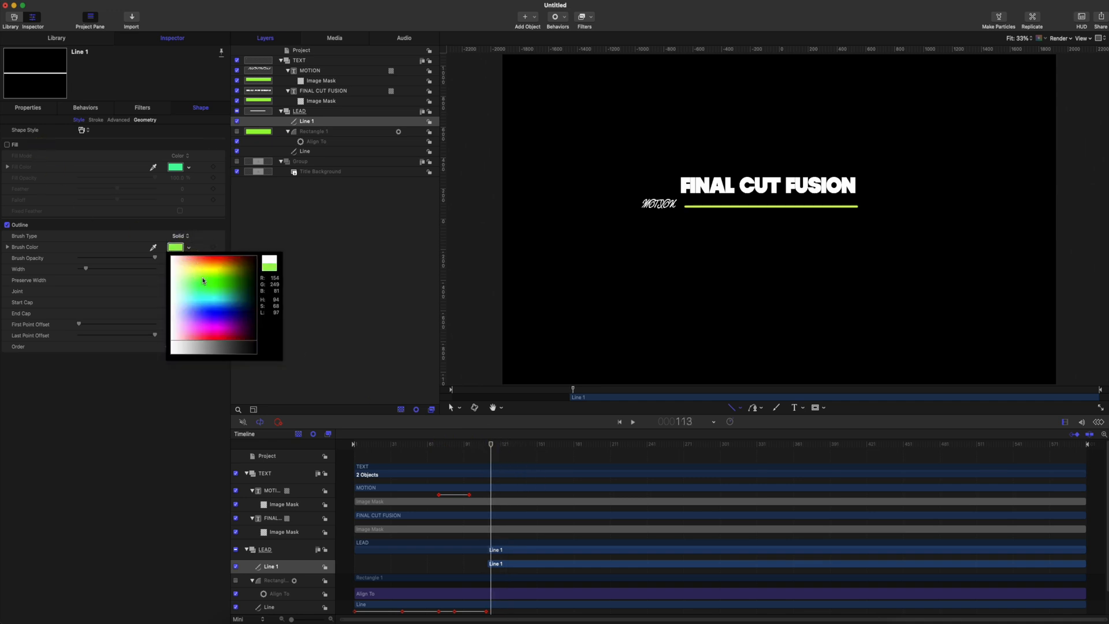
pyautogui.moveTo(203, 282); pyautogui.dragTo(218, 304)
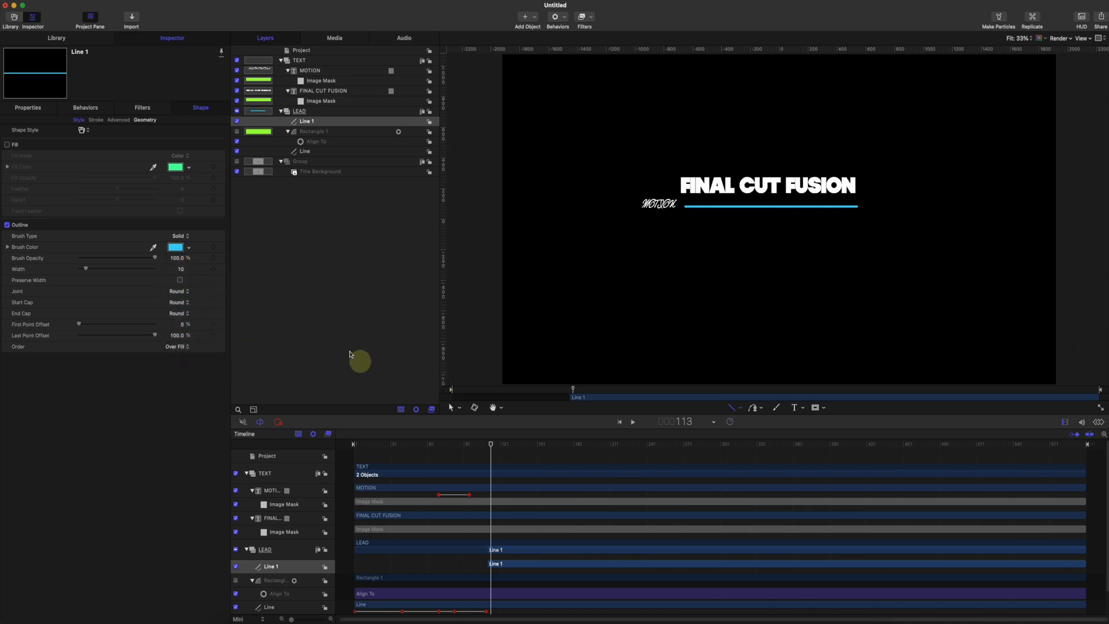
# Step: Set both the start cap and end cap of Line 1's outline to None
pyautogui.click(181, 302)
pyautogui.click(181, 284)
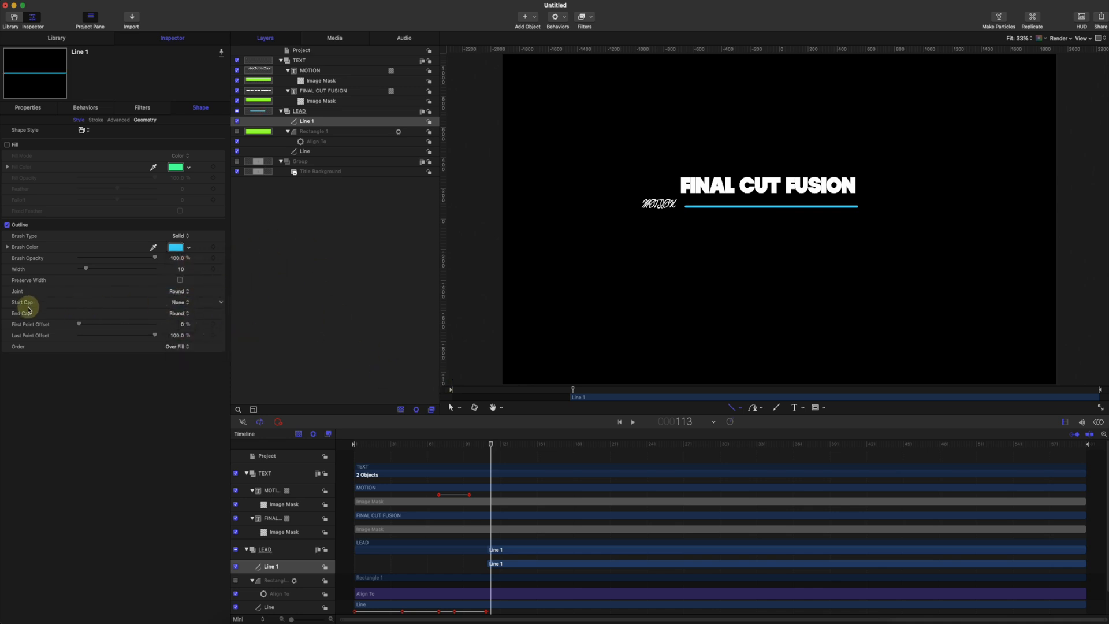
pyautogui.click(179, 314)
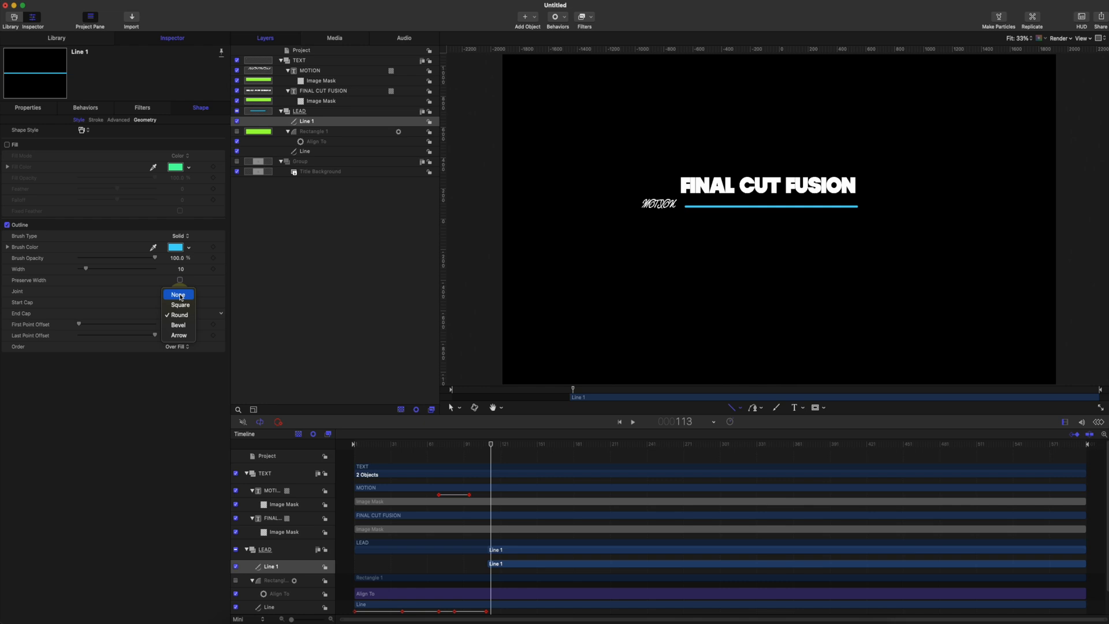
pyautogui.click(179, 296)
pyautogui.moveTo(491, 444)
pyautogui.mouseDown()
pyautogui.moveTo(471, 446)
pyautogui.moveTo(488, 446)
pyautogui.mouseUp()
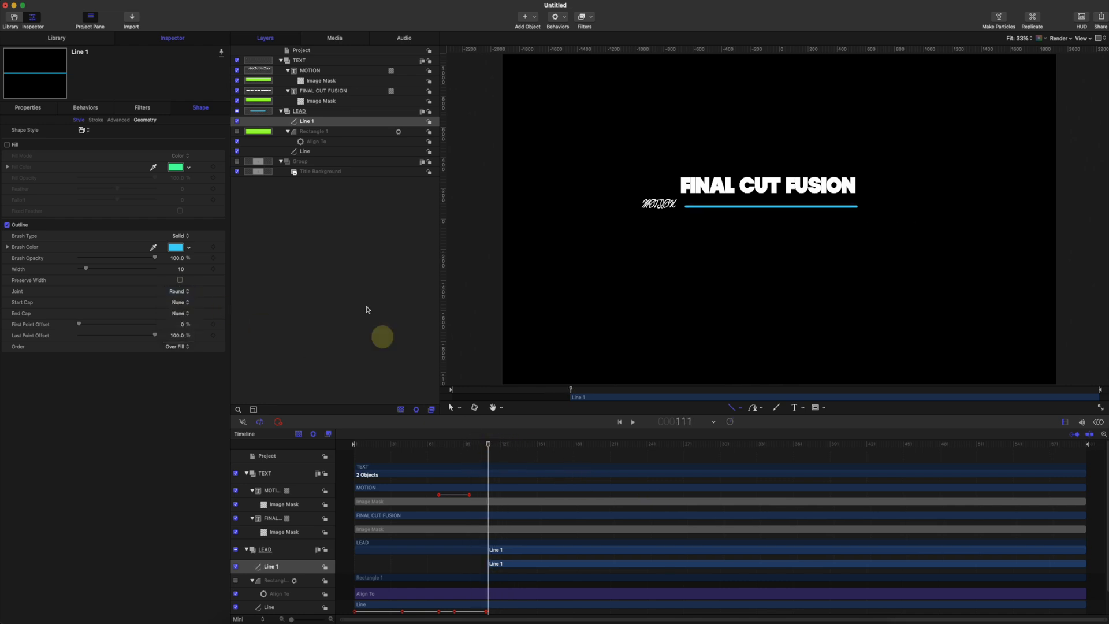
# Step: Thicken Line 1's outline into a blue bar and extend its start back to frame 99
pyautogui.moveTo(86, 269); pyautogui.dragTo(121, 272)
pyautogui.moveTo(488, 445); pyautogui.dragTo(476, 446)
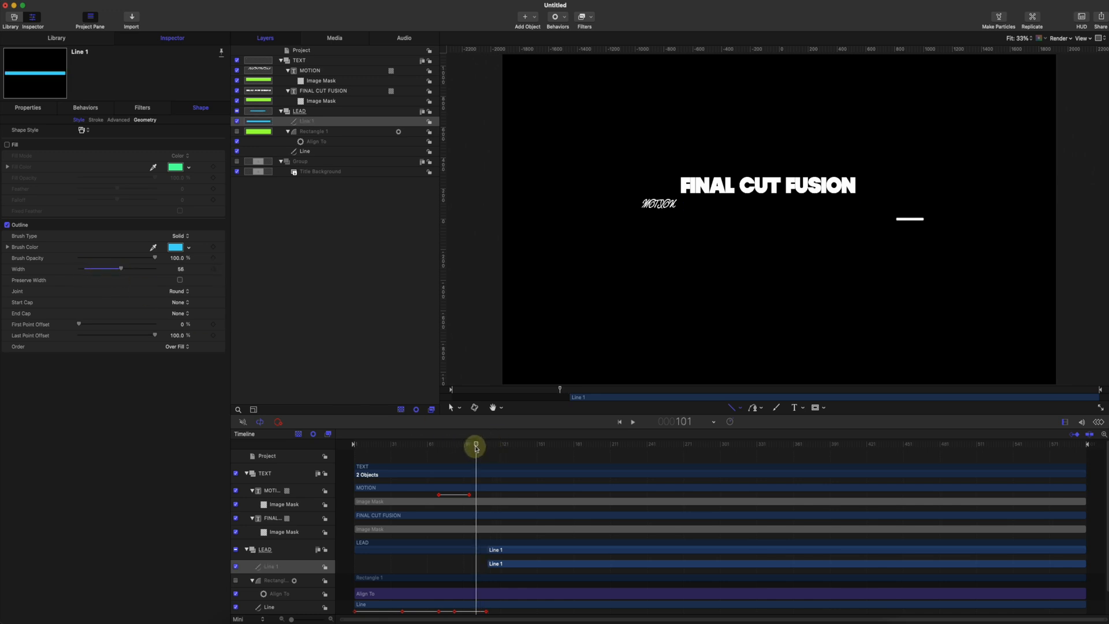
pyautogui.moveTo(476, 447); pyautogui.dragTo(475, 446)
pyautogui.press('i')
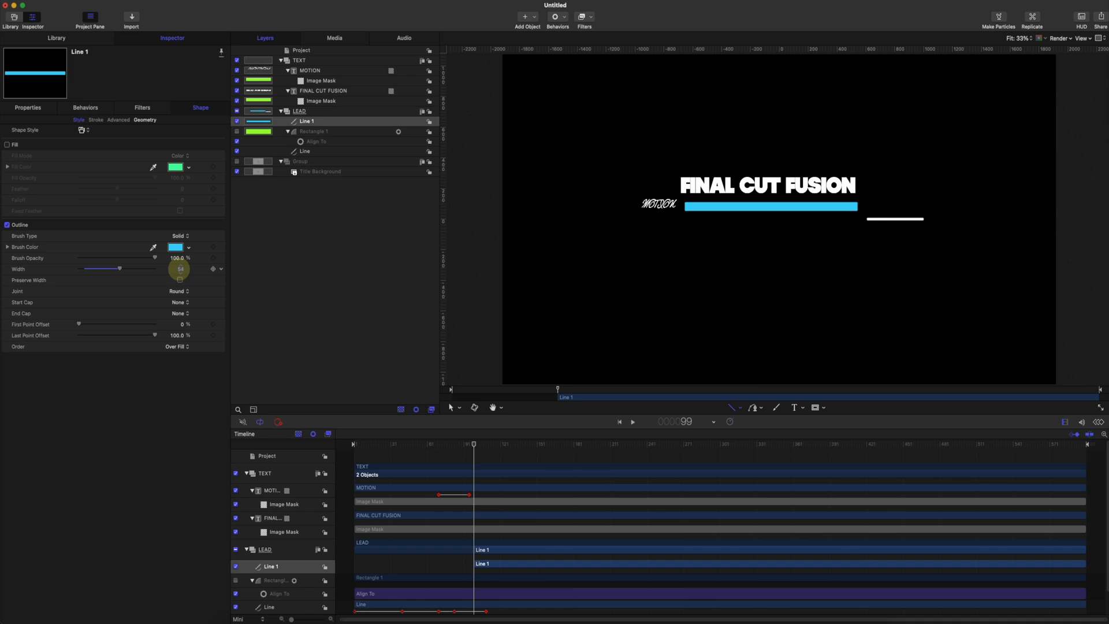
# Step: Increase Line 1's outline width to 76 and move the bar up slightly, directly beneath FINAL CUT FUSION and level with MOTION
pyautogui.moveTo(181, 272); pyautogui.dragTo(181, 269)
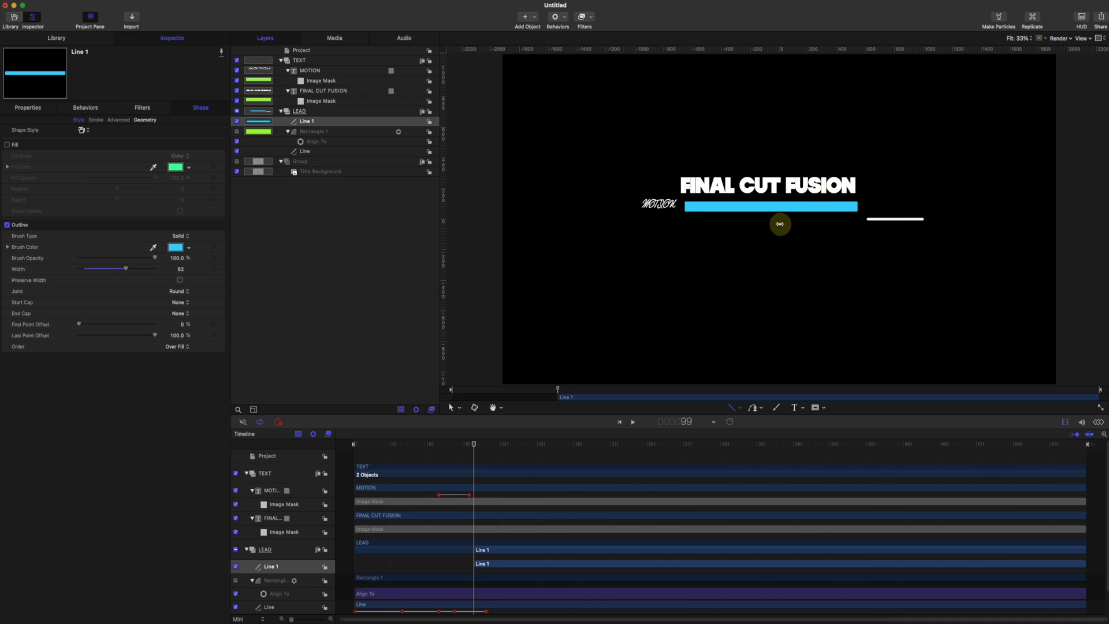
pyautogui.click(451, 409)
pyautogui.moveTo(763, 209); pyautogui.dragTo(763, 206)
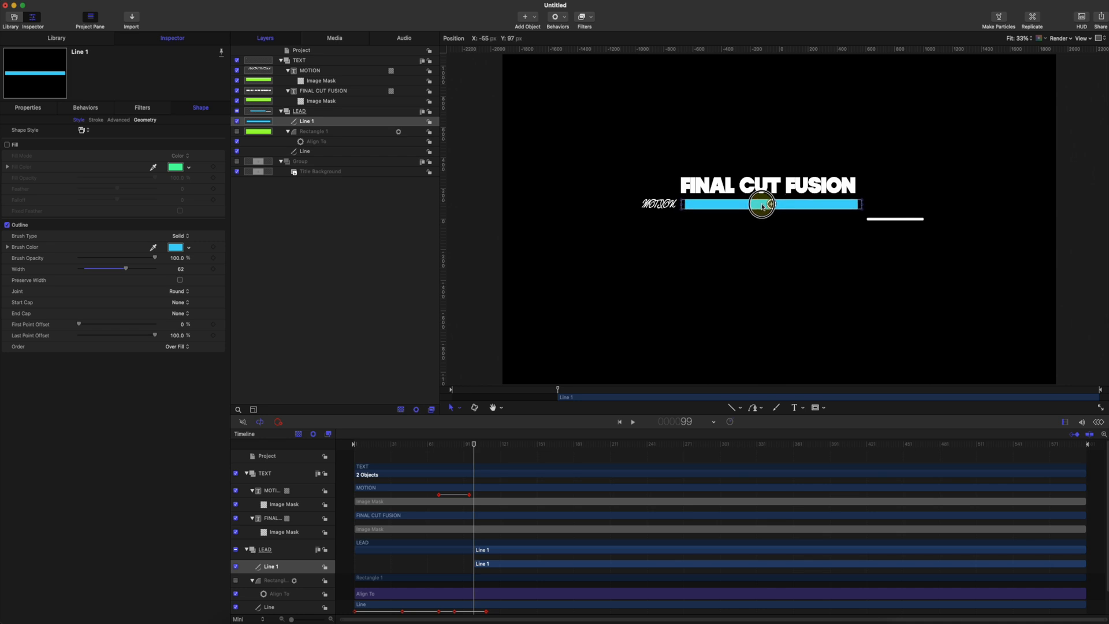
pyautogui.click(214, 269)
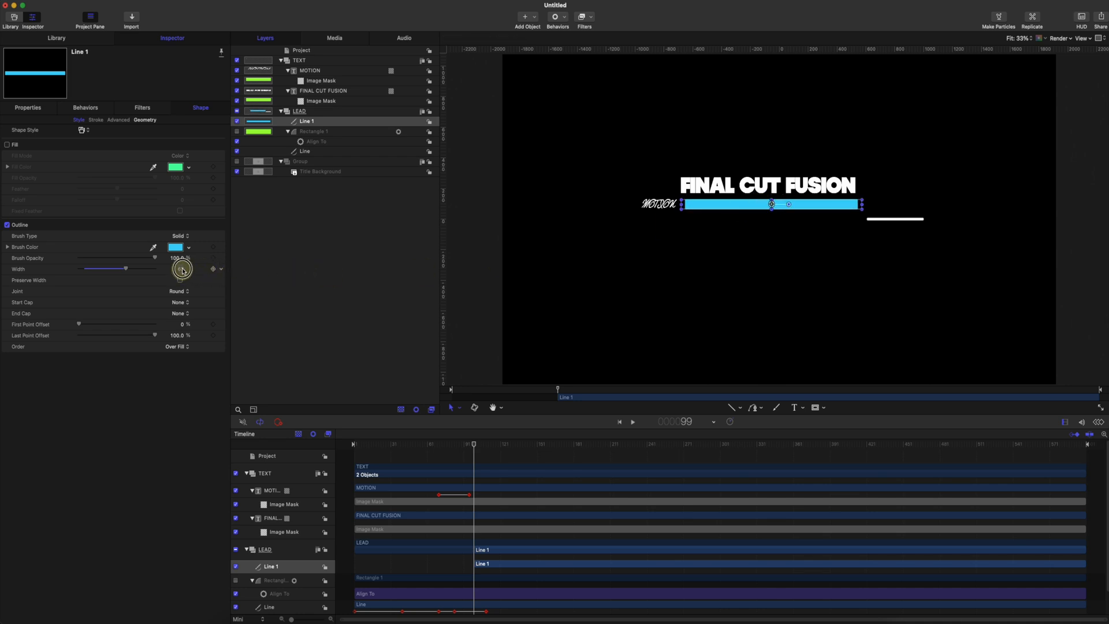
pyautogui.moveTo(183, 270); pyautogui.dragTo(180, 269)
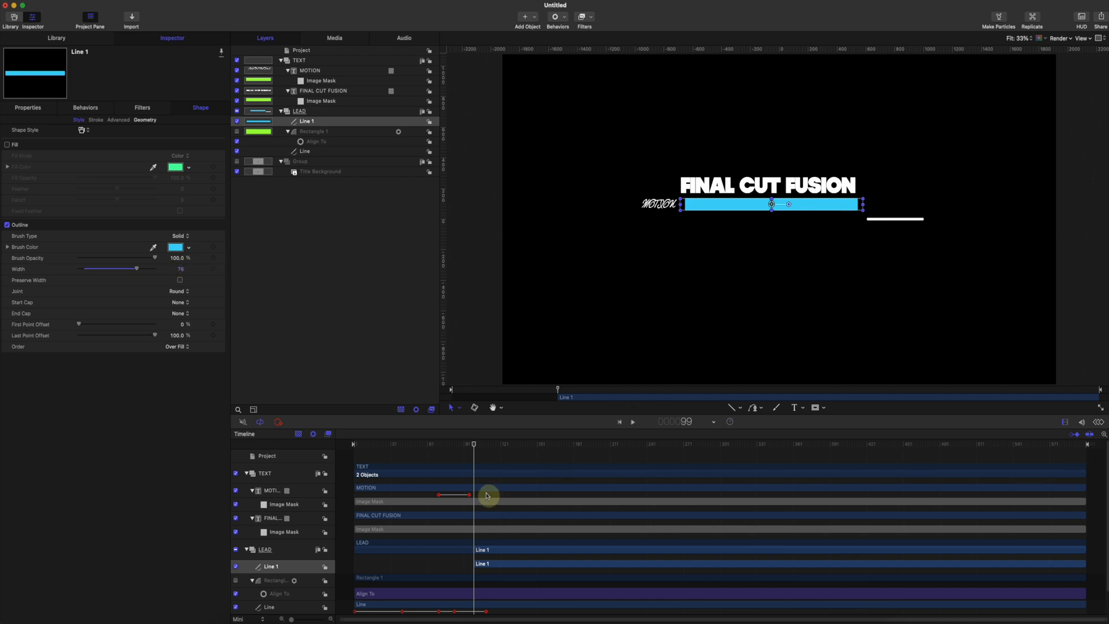
# Step: Keyframe Line 1's First Point Offset at 100% on frame 102 and 0% on frame 130
pyautogui.moveTo(483, 442)
pyautogui.mouseDown()
pyautogui.moveTo(434, 447)
pyautogui.moveTo(528, 449)
pyautogui.moveTo(463, 449)
pyautogui.moveTo(488, 450)
pyautogui.moveTo(478, 450)
pyautogui.mouseUp()
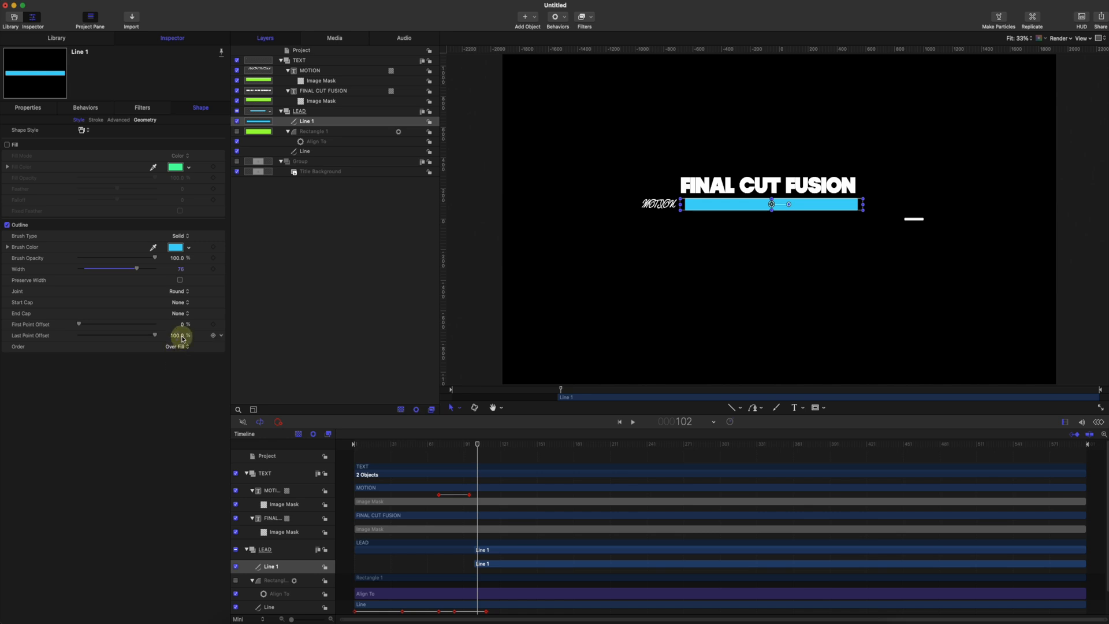
pyautogui.moveTo(154, 335)
pyautogui.mouseDown()
pyautogui.moveTo(144, 335)
pyautogui.moveTo(155, 336)
pyautogui.mouseUp()
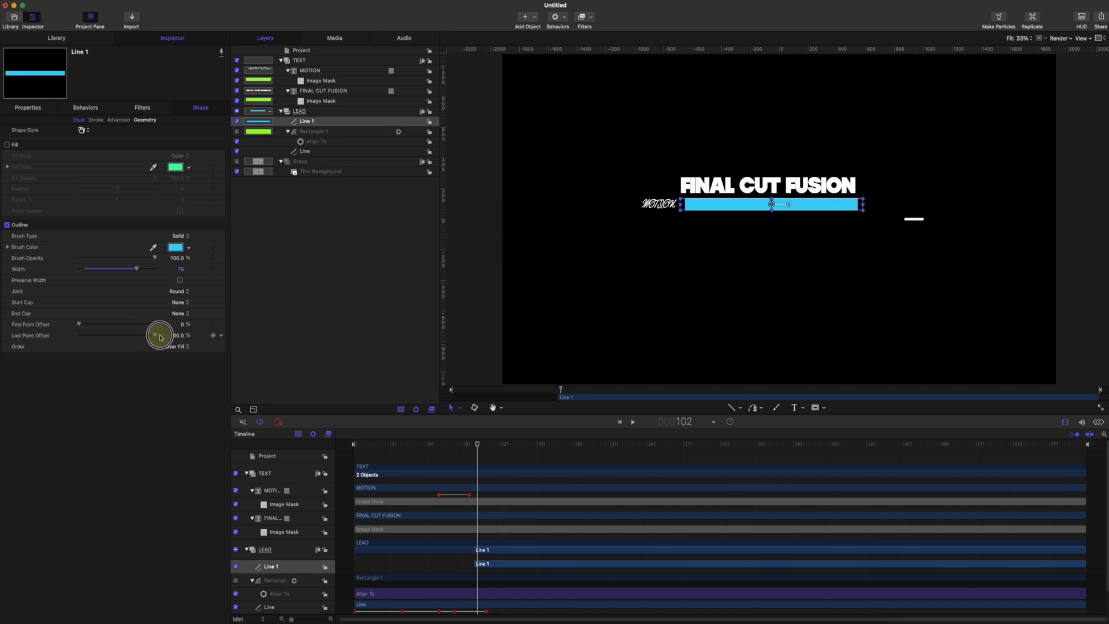
pyautogui.moveTo(79, 324); pyautogui.dragTo(208, 322)
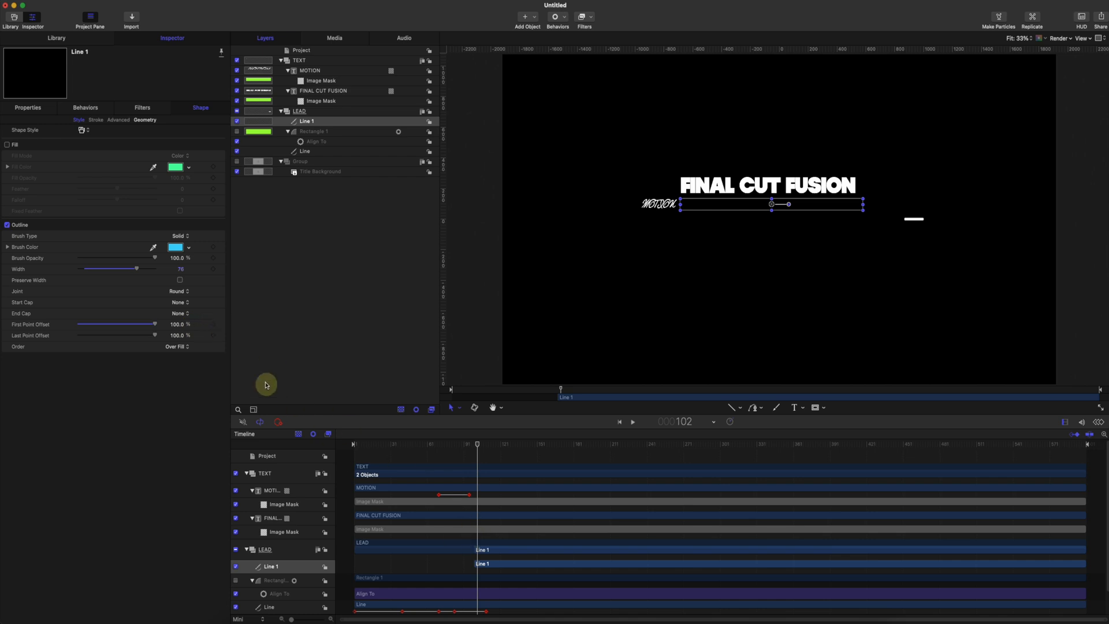
pyautogui.moveTo(477, 445); pyautogui.dragTo(511, 444)
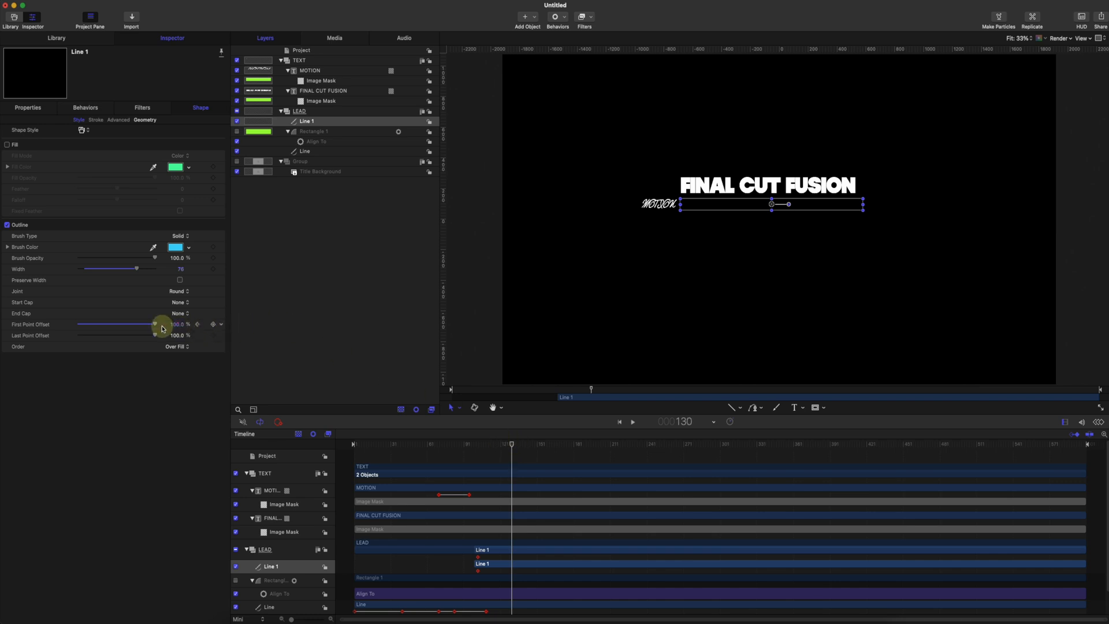
pyautogui.moveTo(156, 327); pyautogui.dragTo(77, 324)
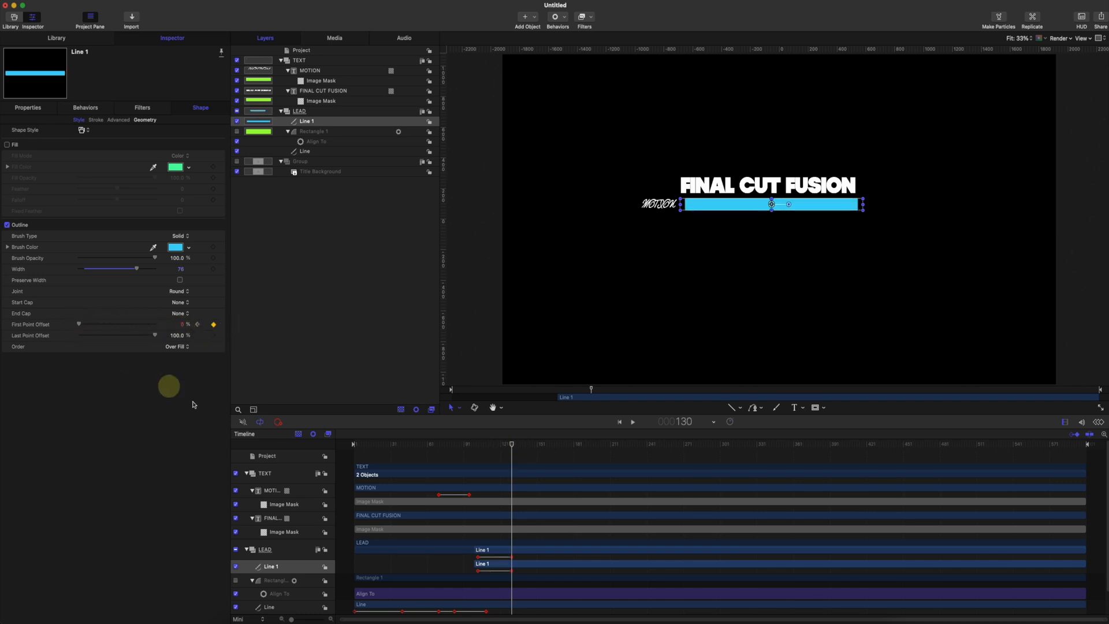
# Step: Play back the blue bar's wipe-on from frame 102
pyautogui.moveTo(495, 446); pyautogui.dragTo(476, 446)
pyautogui.press('space')
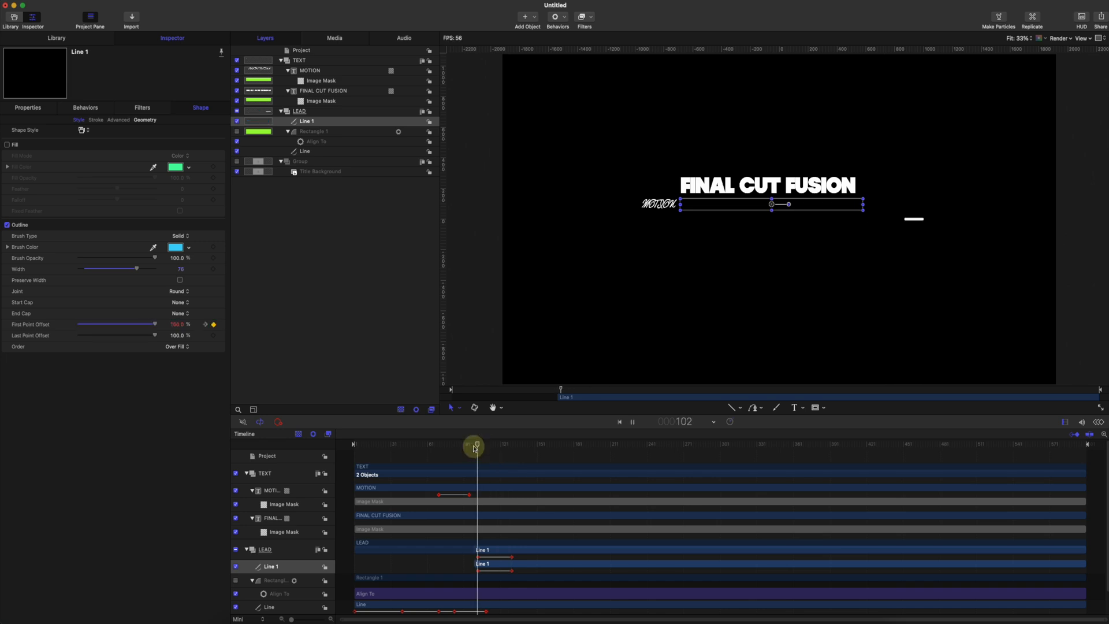
pyautogui.press('space')
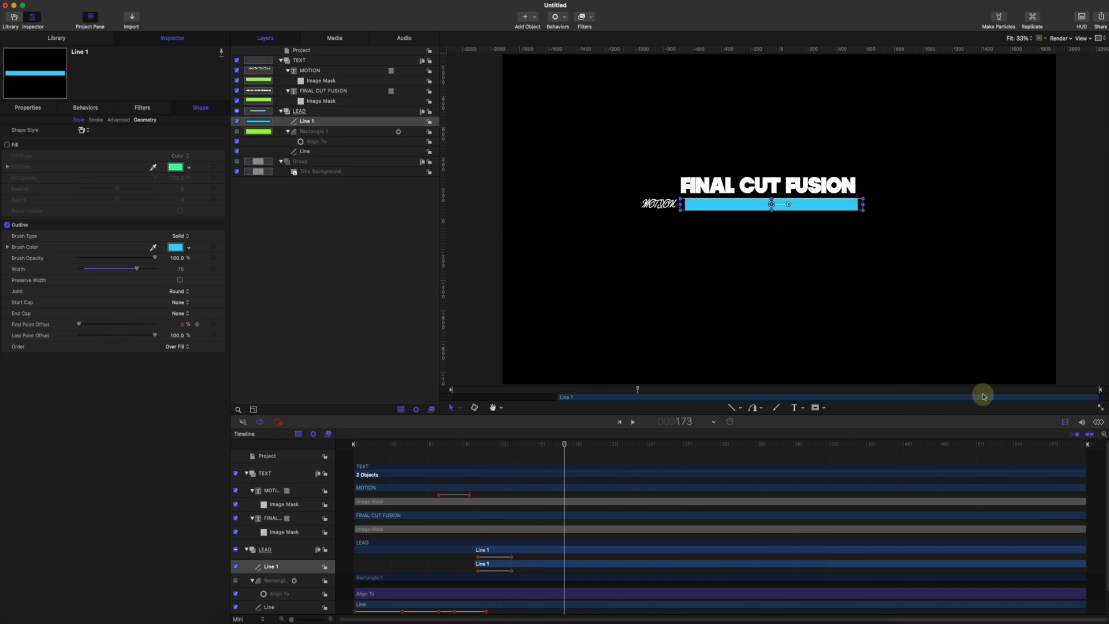
# Step: Show Line 1's First Point Offset curve in the keyframe editor and hide the earlier Line's offset curve
pyautogui.click(1098, 421)
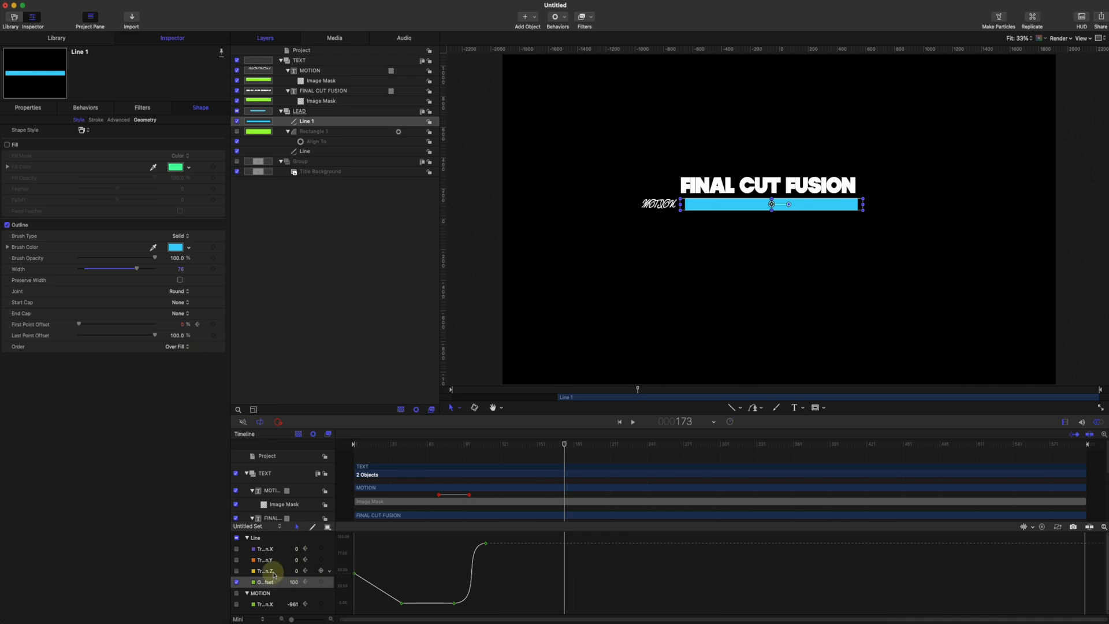
pyautogui.click(221, 324)
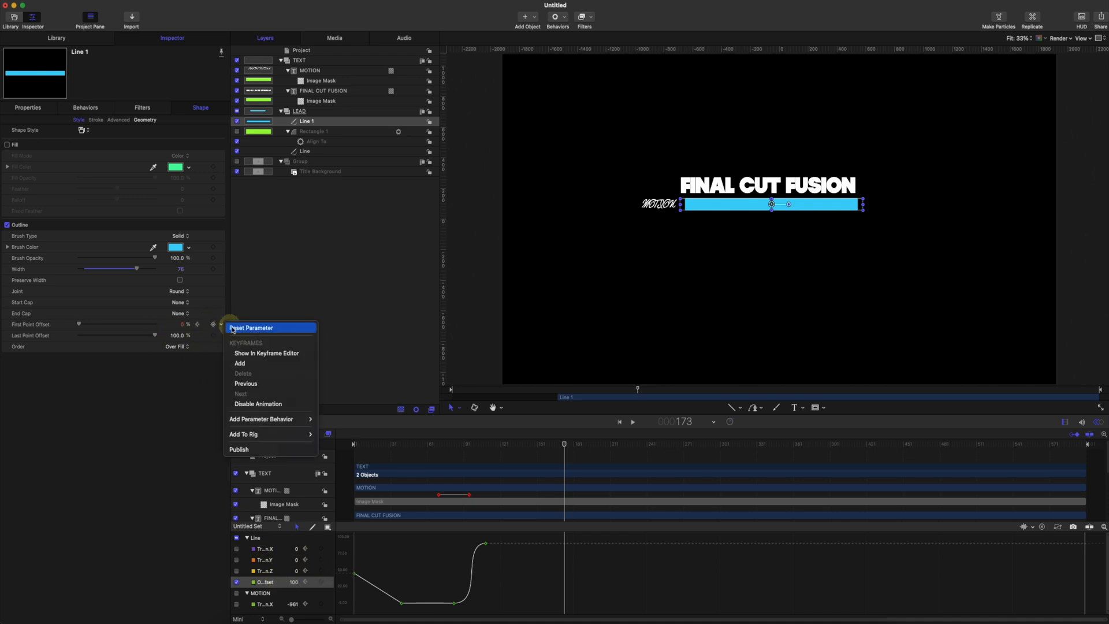
pyautogui.click(241, 363)
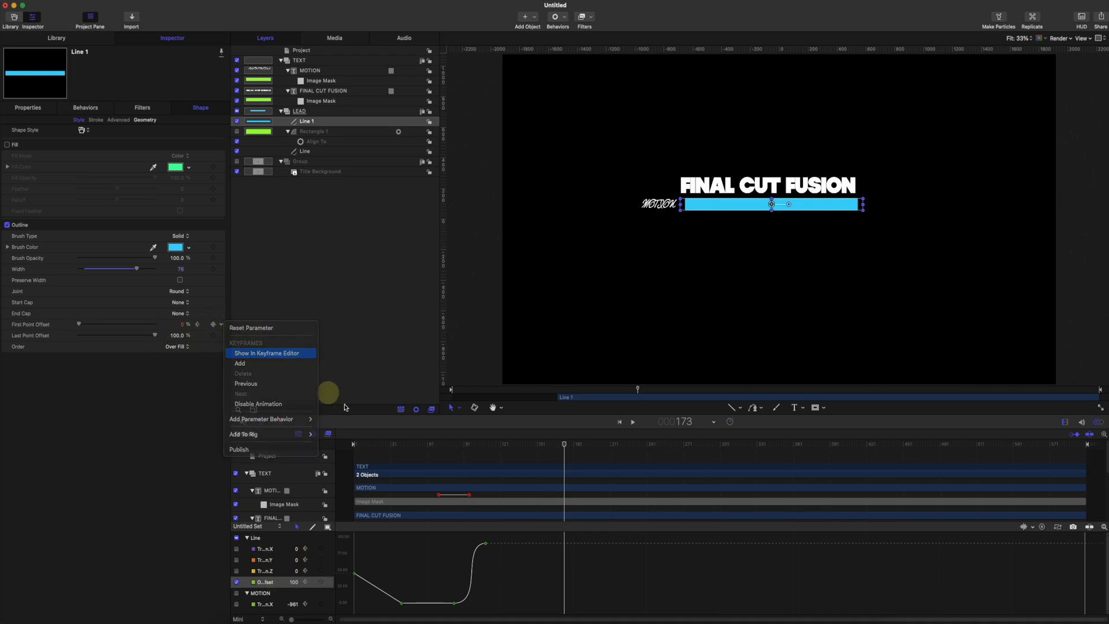
pyautogui.click(237, 582)
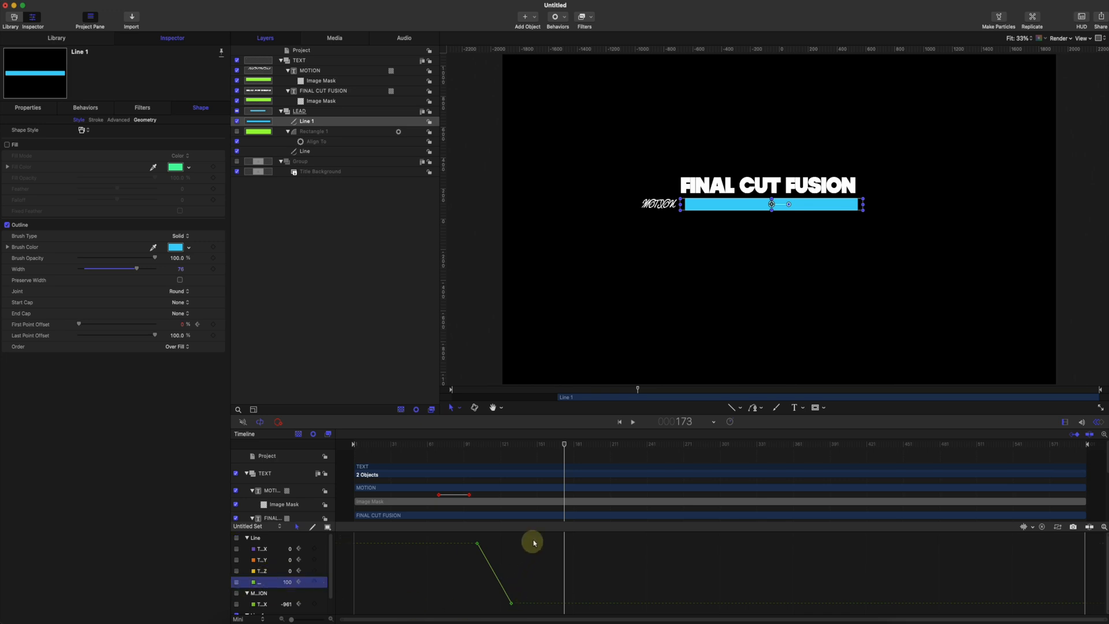
# Step: Change both First Point Offset keyframes of Line 1 to Bezier interpolation and extend the first keyframe's handle horizontally to about frame 130
pyautogui.moveTo(541, 535); pyautogui.dragTo(486, 616)
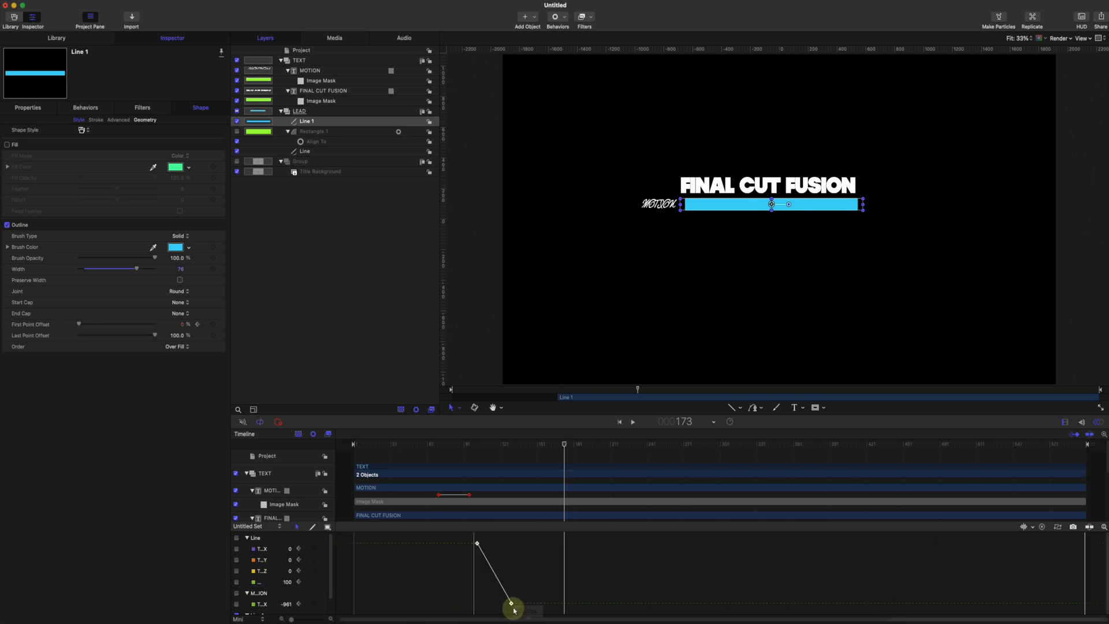
pyautogui.rightClick(512, 605)
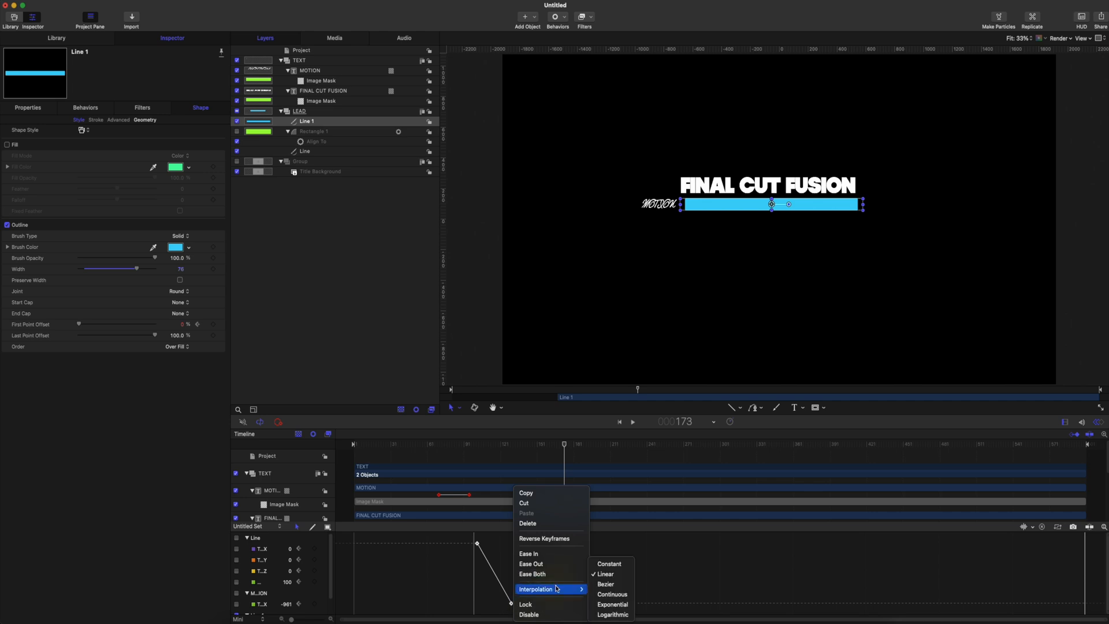
pyautogui.moveTo(572, 589)
pyautogui.click(610, 585)
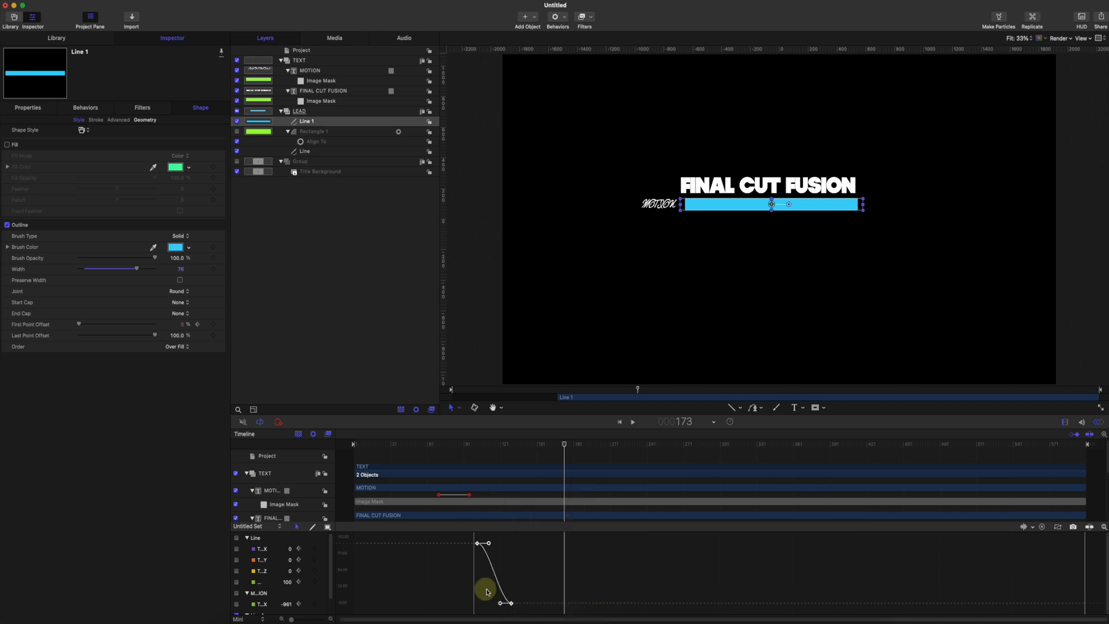
pyautogui.rightClick(489, 543)
pyautogui.click(497, 548)
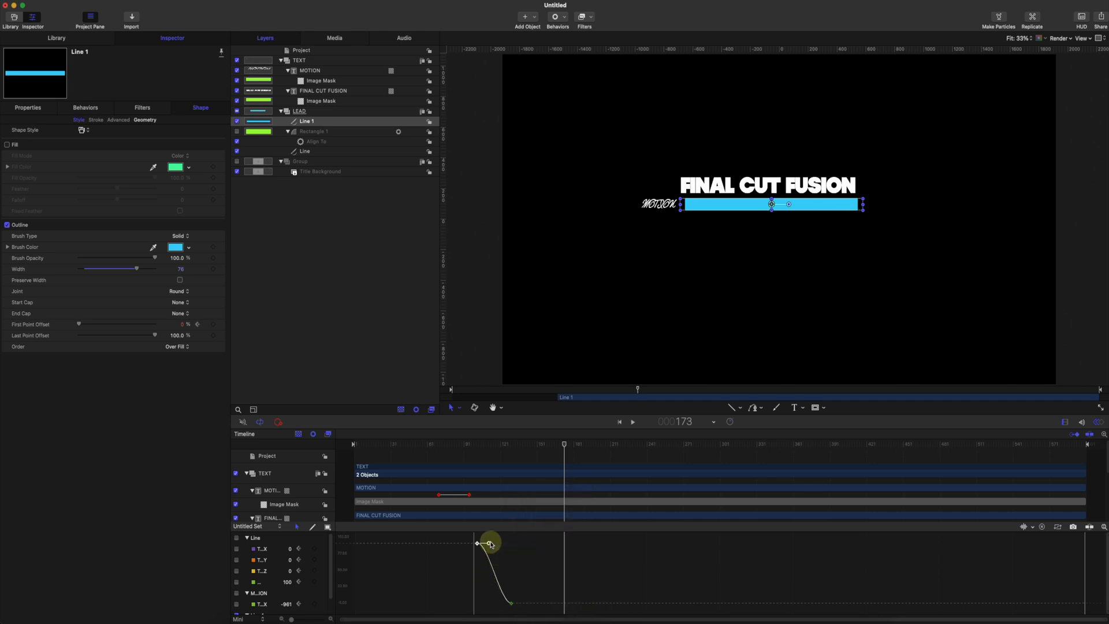
pyautogui.moveTo(490, 544); pyautogui.dragTo(510, 545)
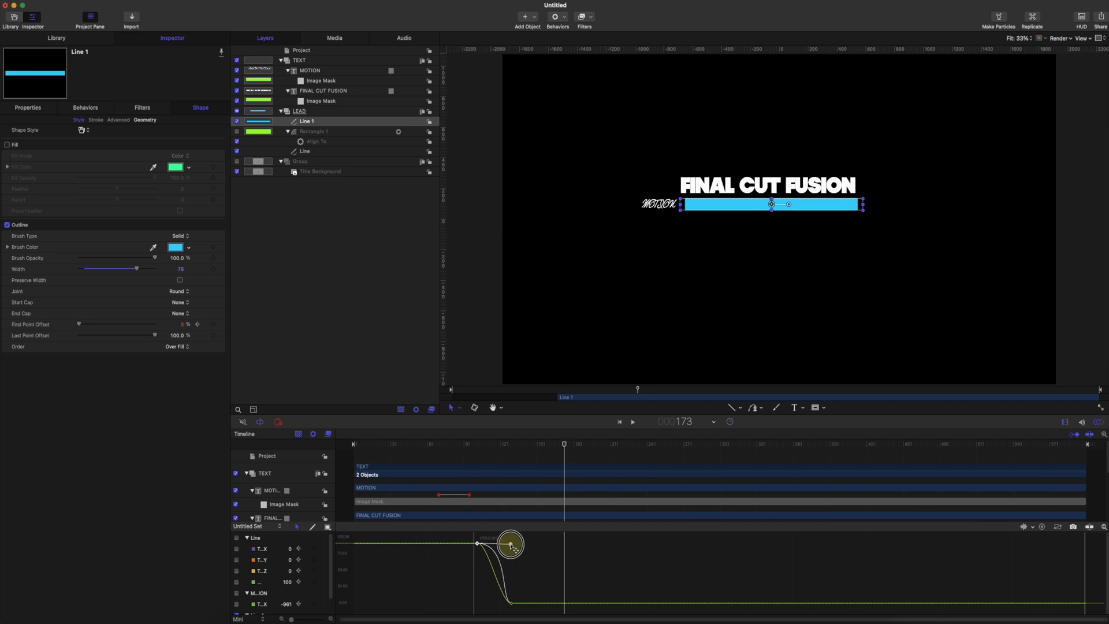
pyautogui.moveTo(511, 545); pyautogui.dragTo(510, 544)
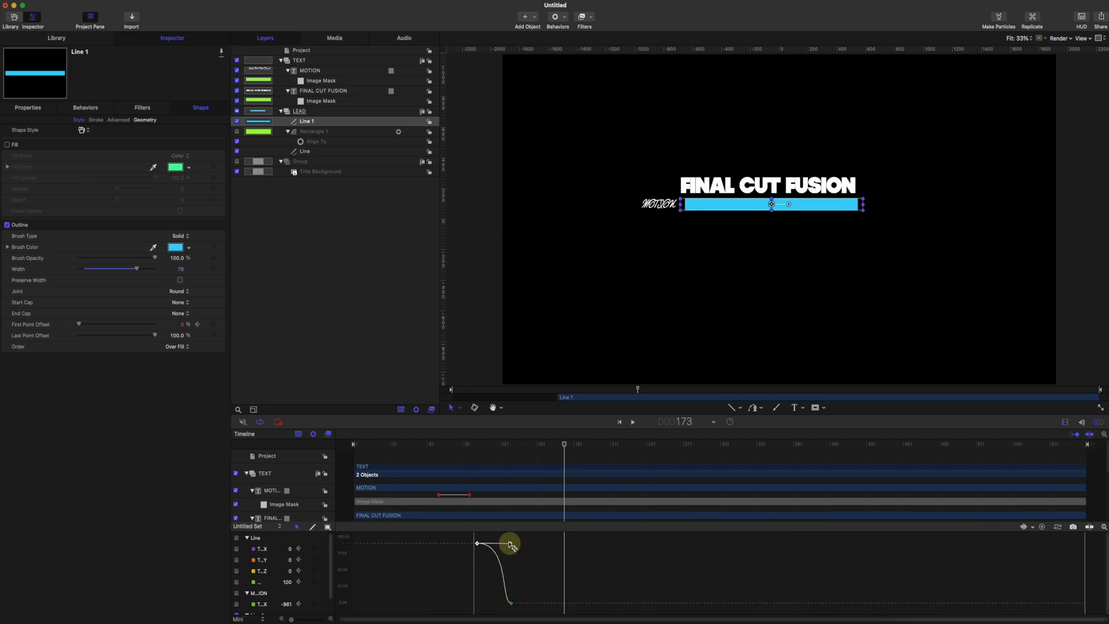
# Step: Preview the blue bar's eased wipe-on from just before it starts
pyautogui.moveTo(474, 445)
pyautogui.mouseDown()
pyautogui.moveTo(458, 447)
pyautogui.moveTo(524, 446)
pyautogui.moveTo(471, 444)
pyautogui.mouseUp()
pyautogui.press('space')
pyautogui.press('space')
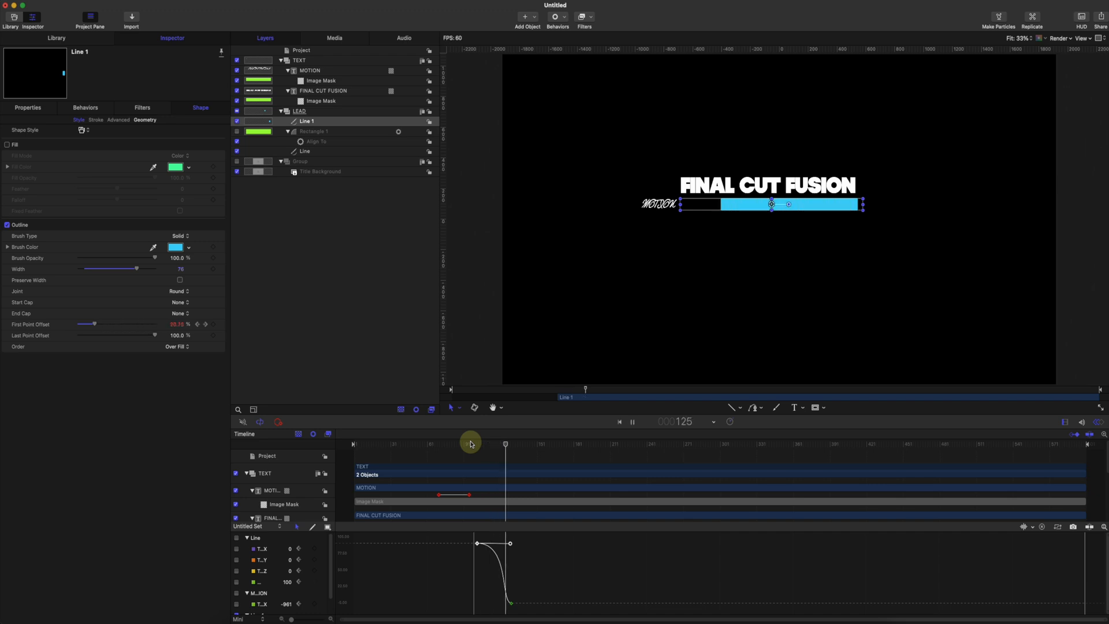
pyautogui.press('space')
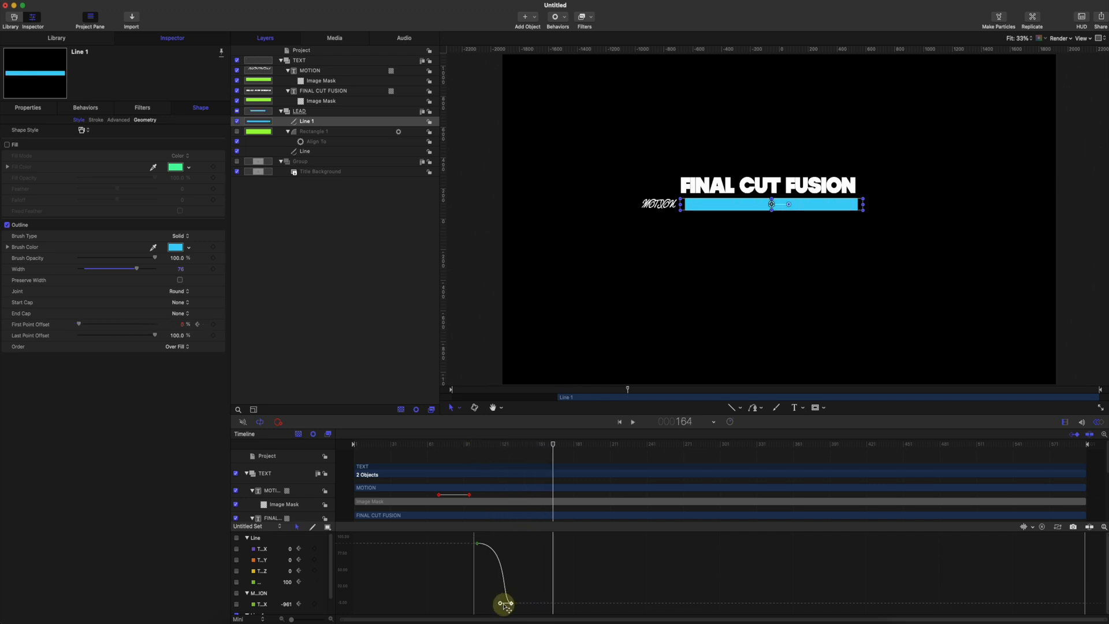
# Step: Extend the last First Point Offset keyframe's handle backward into a steep S-shaped ease, and preview the bar's reveal
pyautogui.click(501, 604)
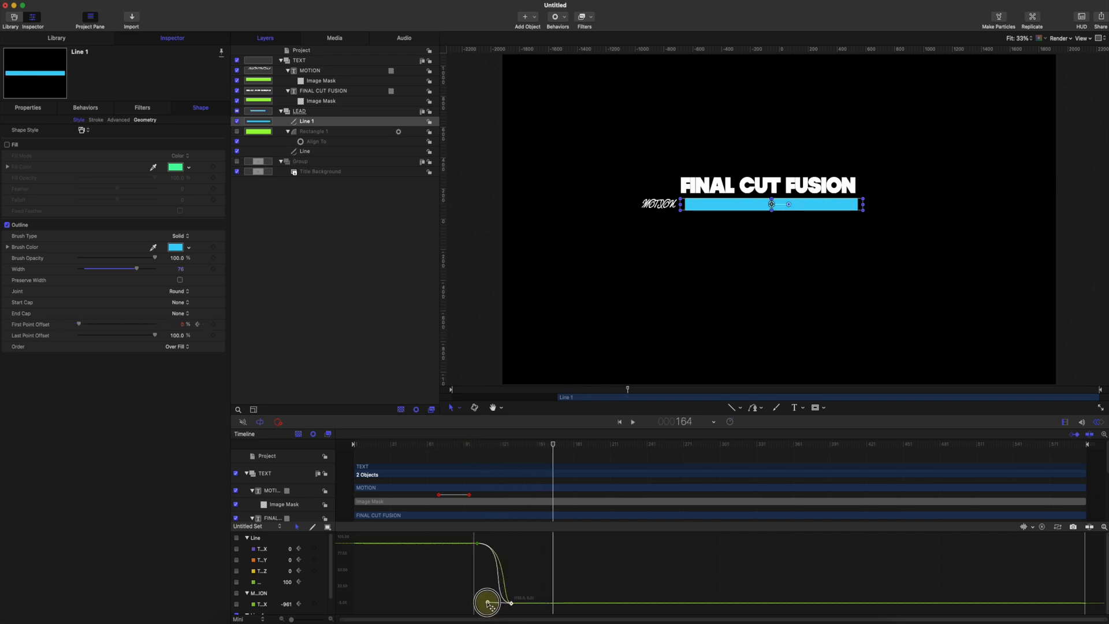
pyautogui.click(470, 442)
pyautogui.press('space')
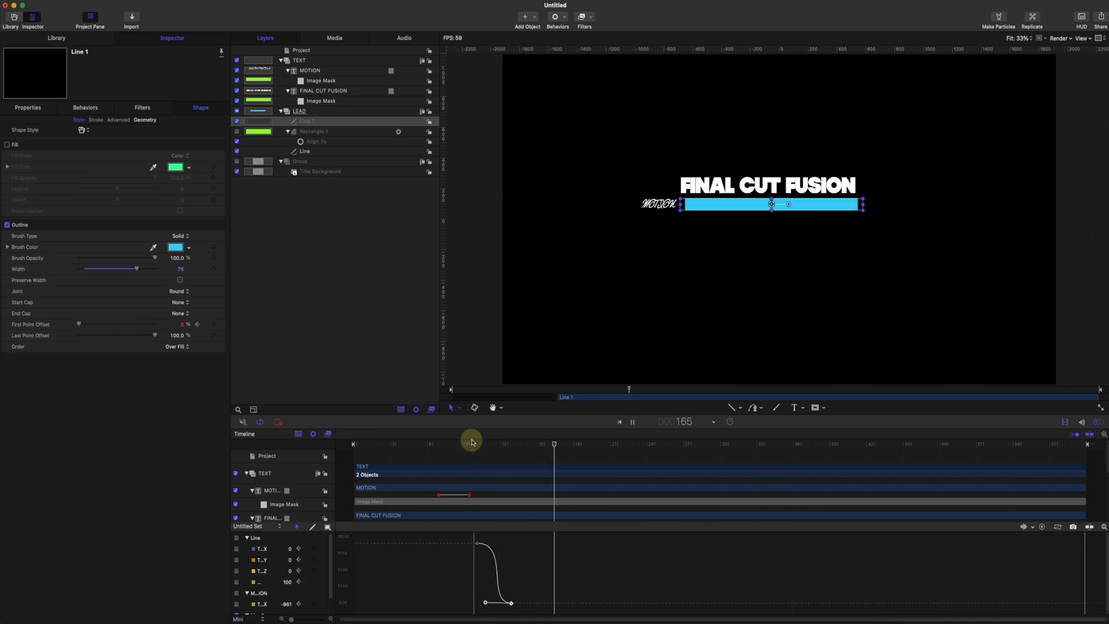
pyautogui.click(463, 443)
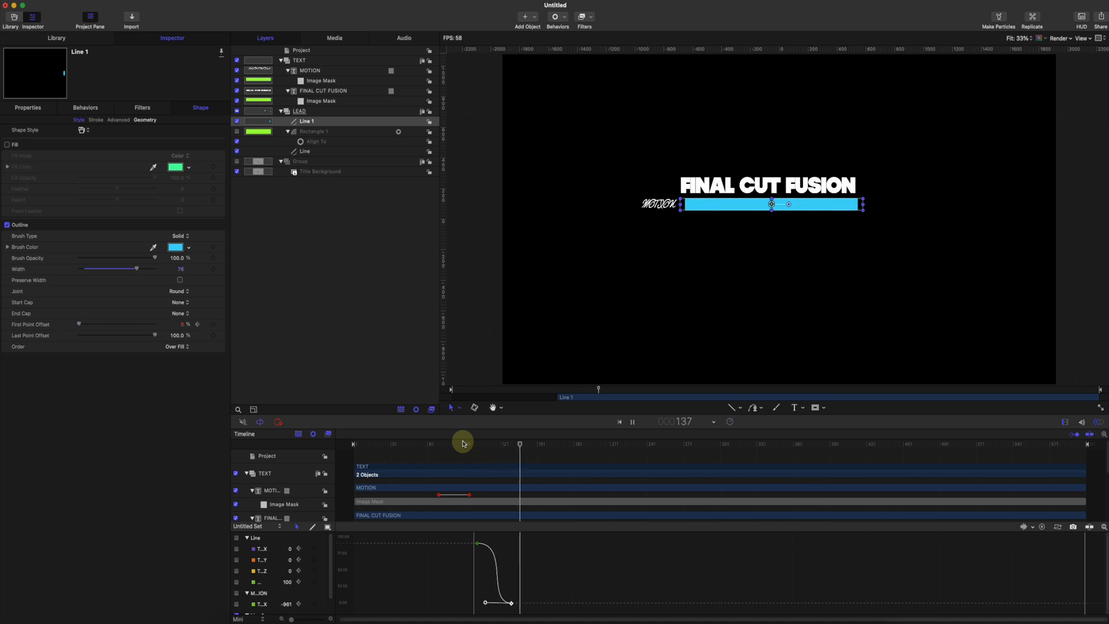
pyautogui.press('space')
# Step: Go to frame 148 and activate the Text tool for a new text object
pyautogui.moveTo(486, 446); pyautogui.dragTo(534, 445)
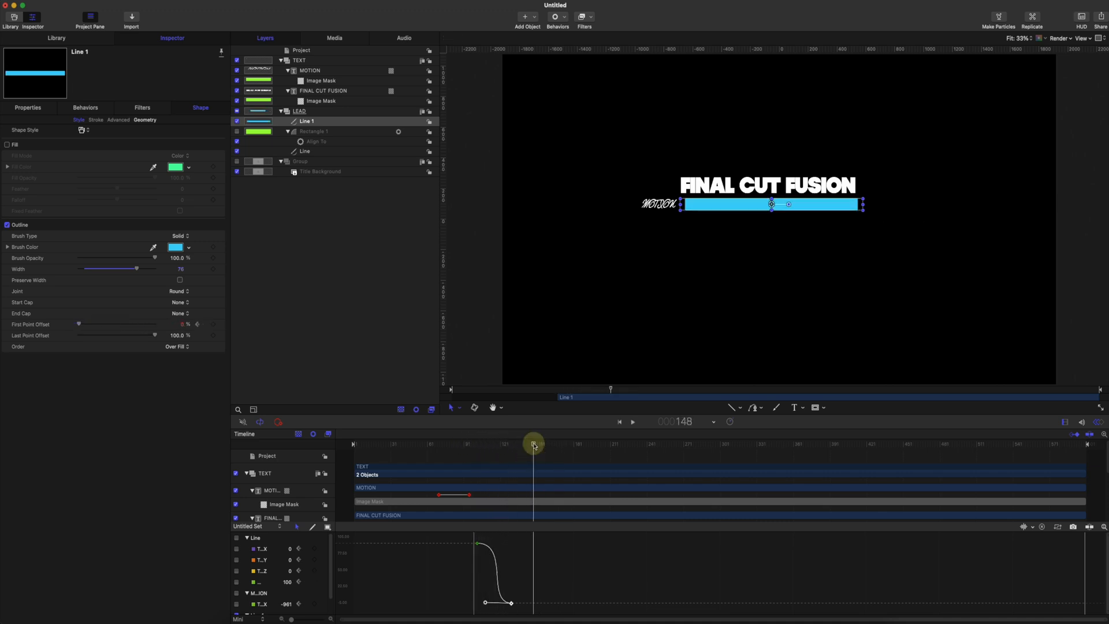
pyautogui.click(795, 409)
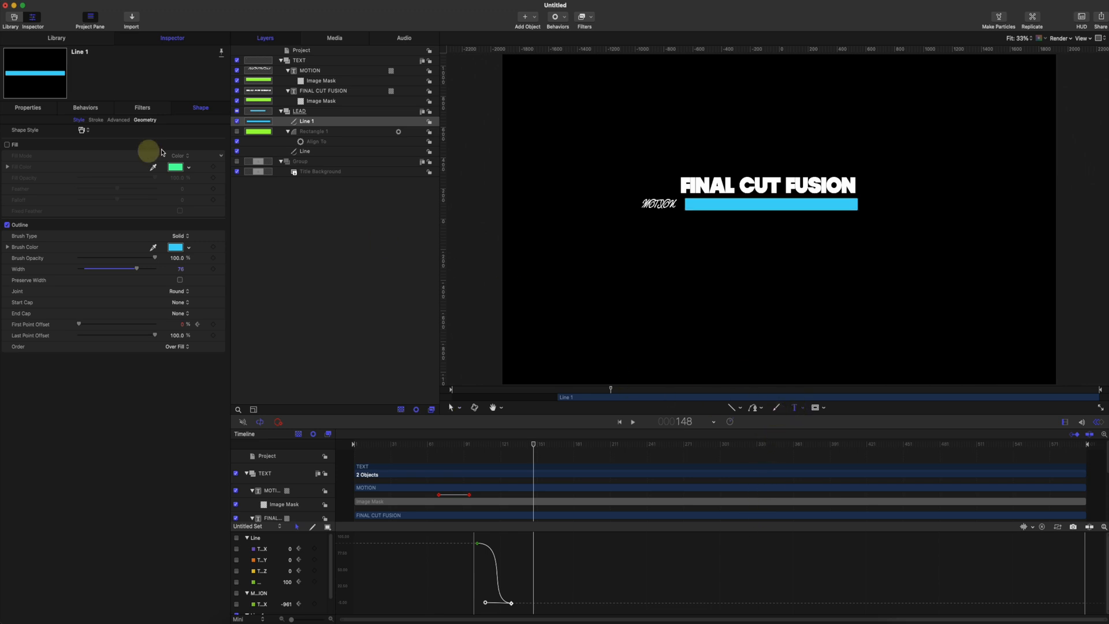
# Step: Add a text layer with a first name over the blue bar in the TEXT group and set its baseline to -14
pyautogui.click(300, 61)
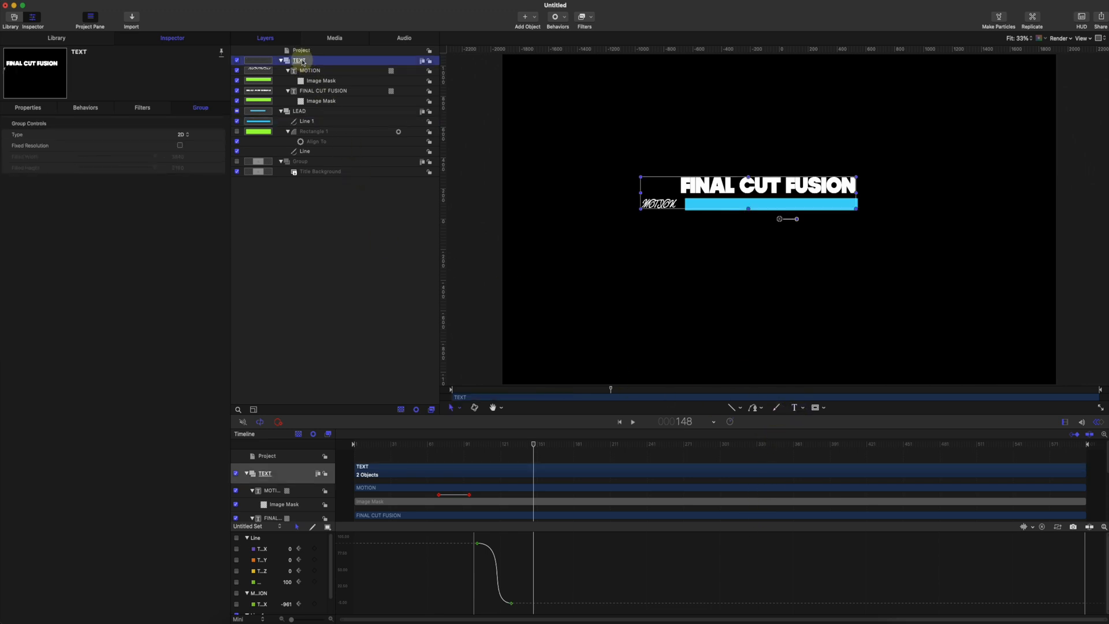
pyautogui.click(795, 408)
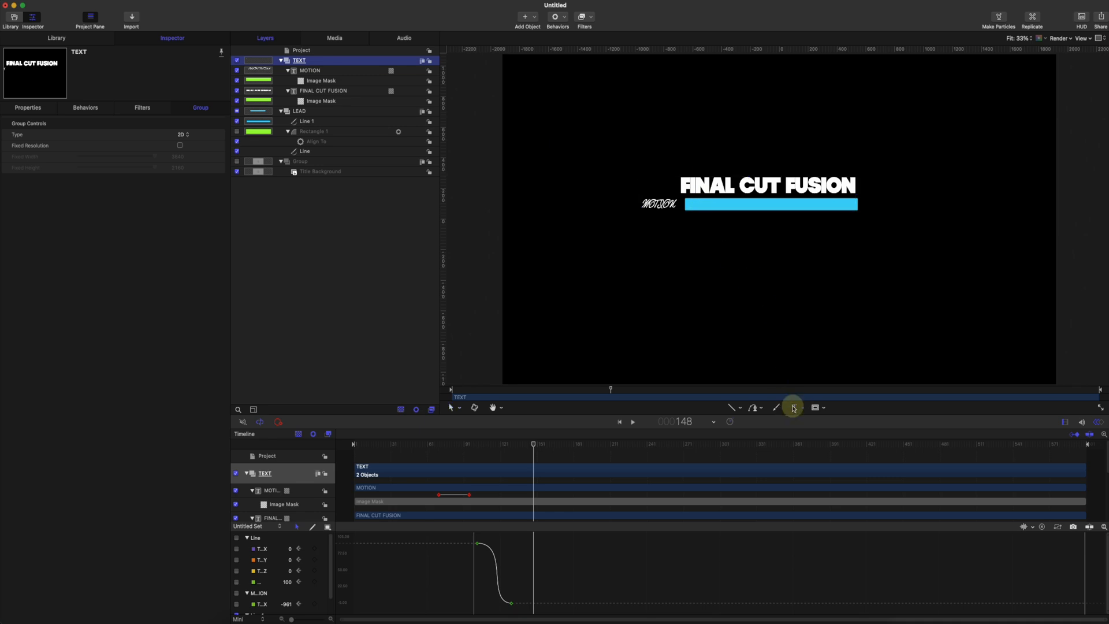
pyautogui.click(703, 205)
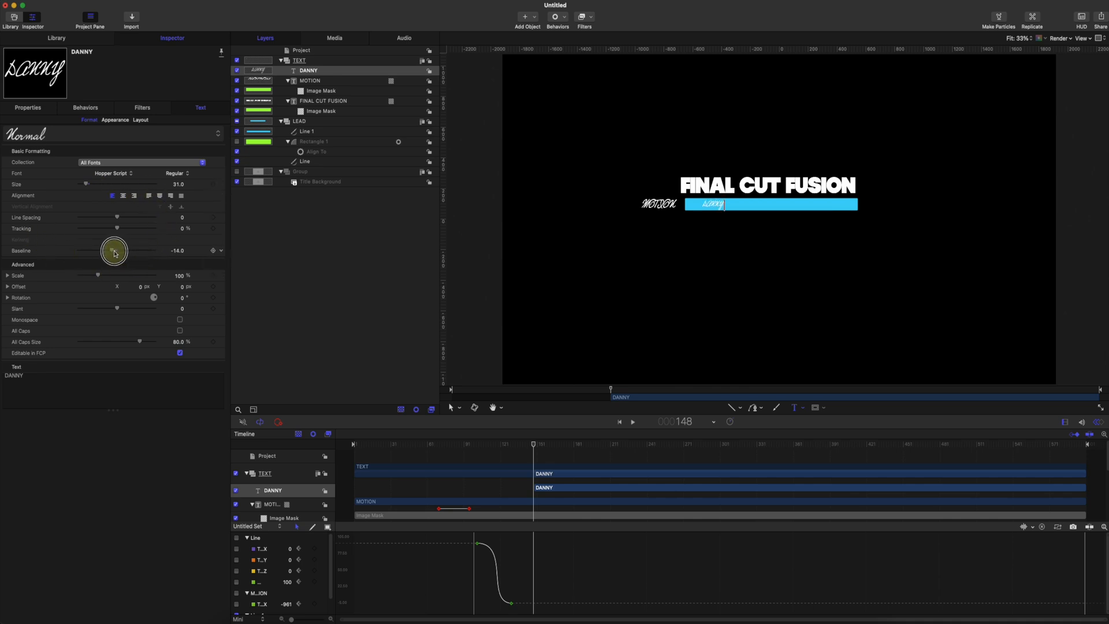
# Step: Set the new name text's font to Graphik and its size to 55
pyautogui.click(114, 174)
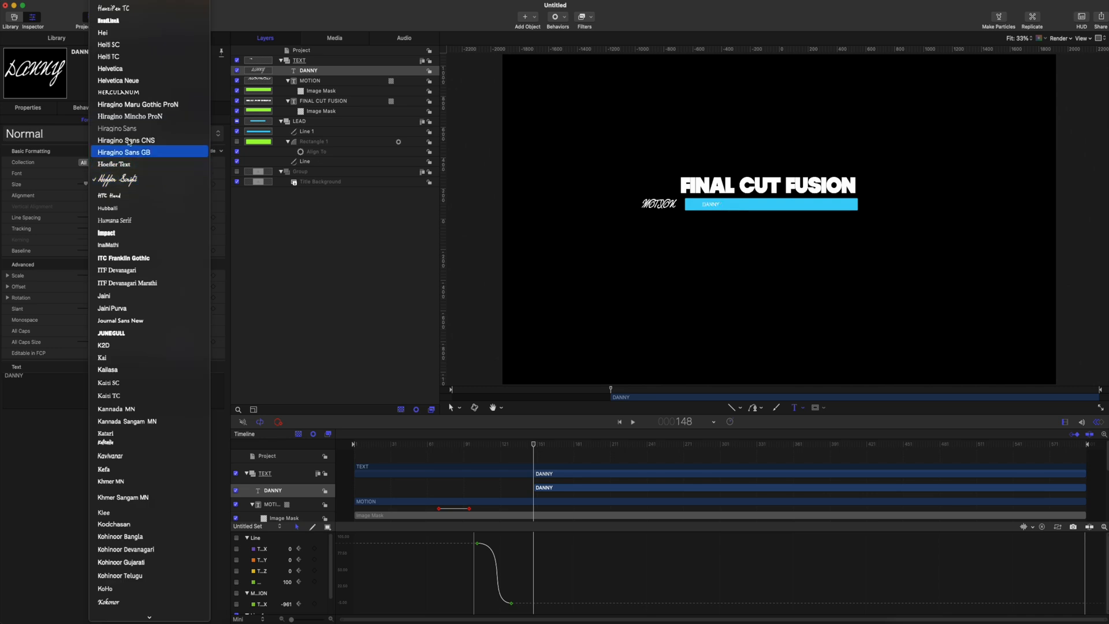
pyautogui.scroll(10, 129, 144)
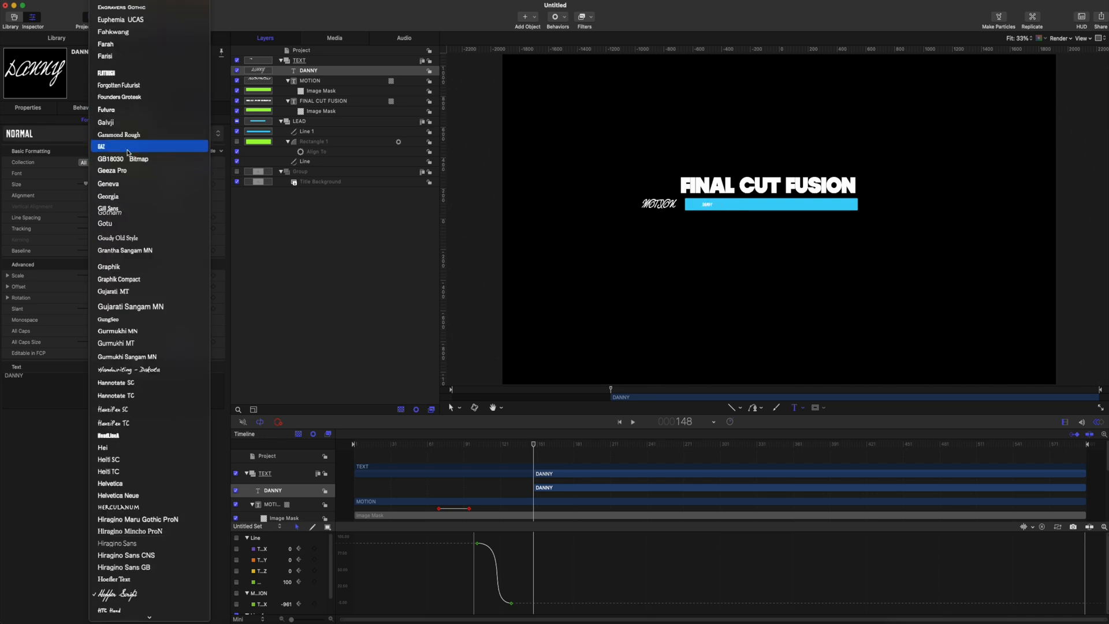
pyautogui.scroll(-2, 126, 157)
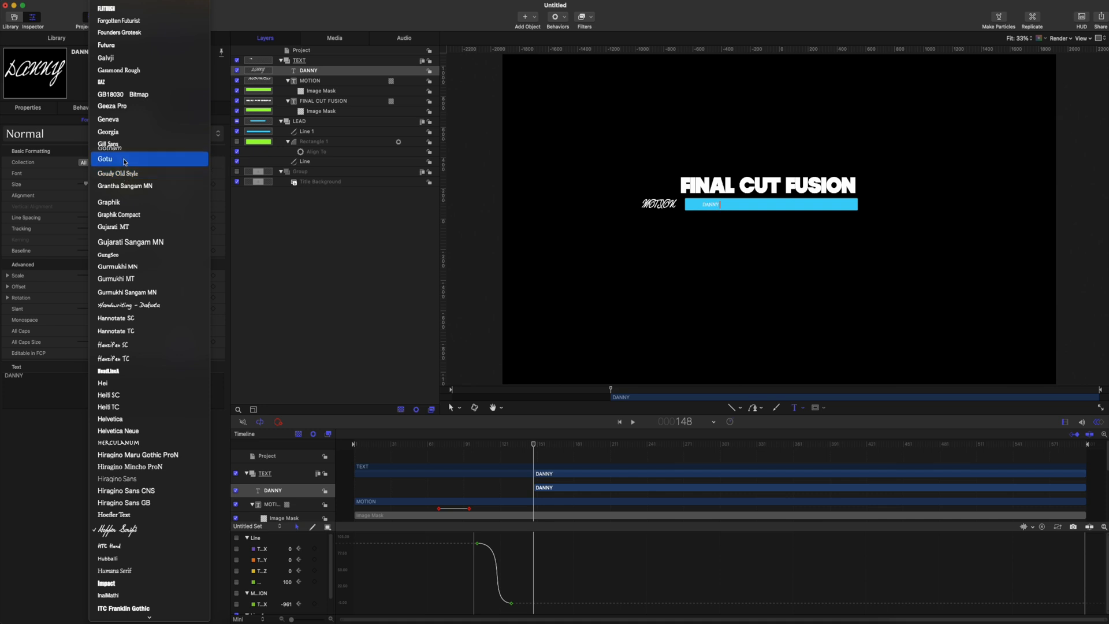
pyautogui.click(129, 204)
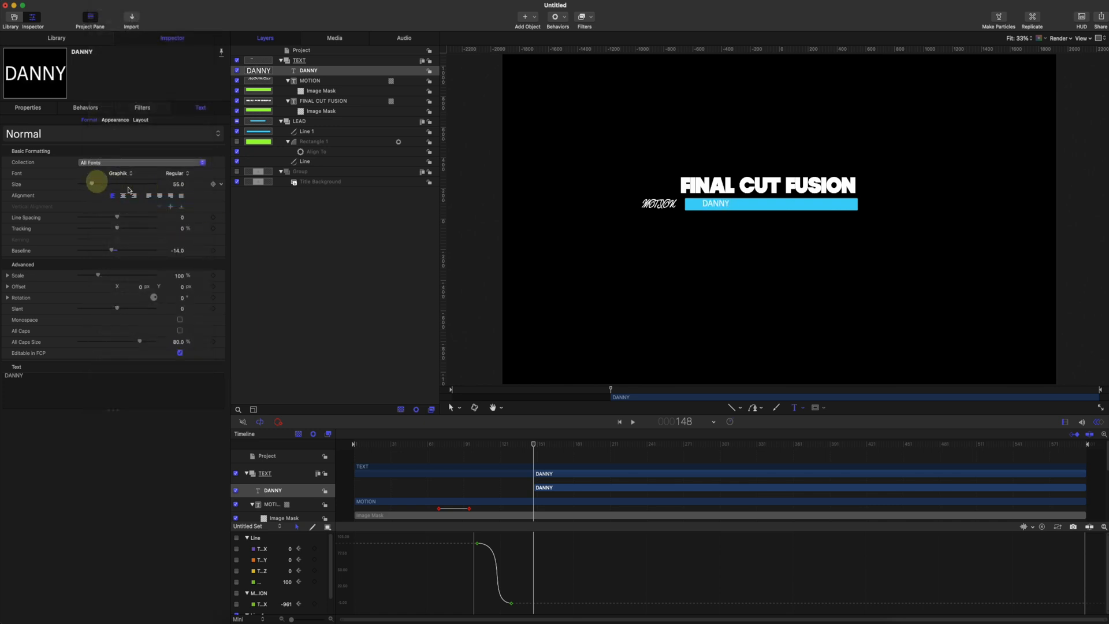
# Step: Move the playhead to frame 164 and hide the keyframe editor
pyautogui.moveTo(519, 442); pyautogui.dragTo(546, 437)
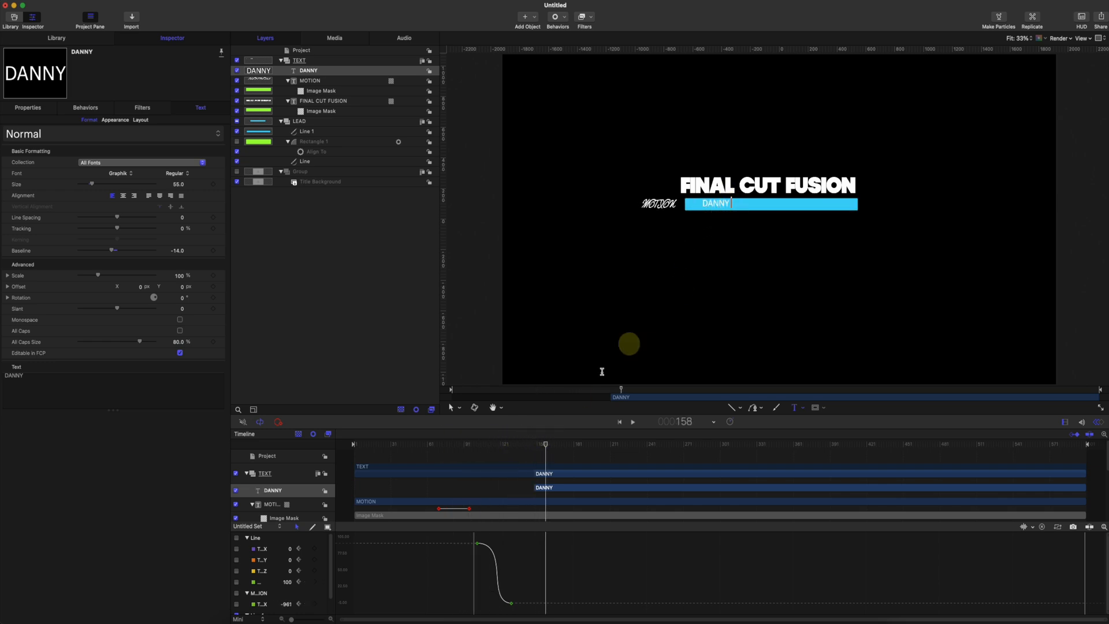
pyautogui.moveTo(543, 442)
pyautogui.mouseDown()
pyautogui.moveTo(364, 453)
pyautogui.moveTo(550, 459)
pyautogui.mouseUp()
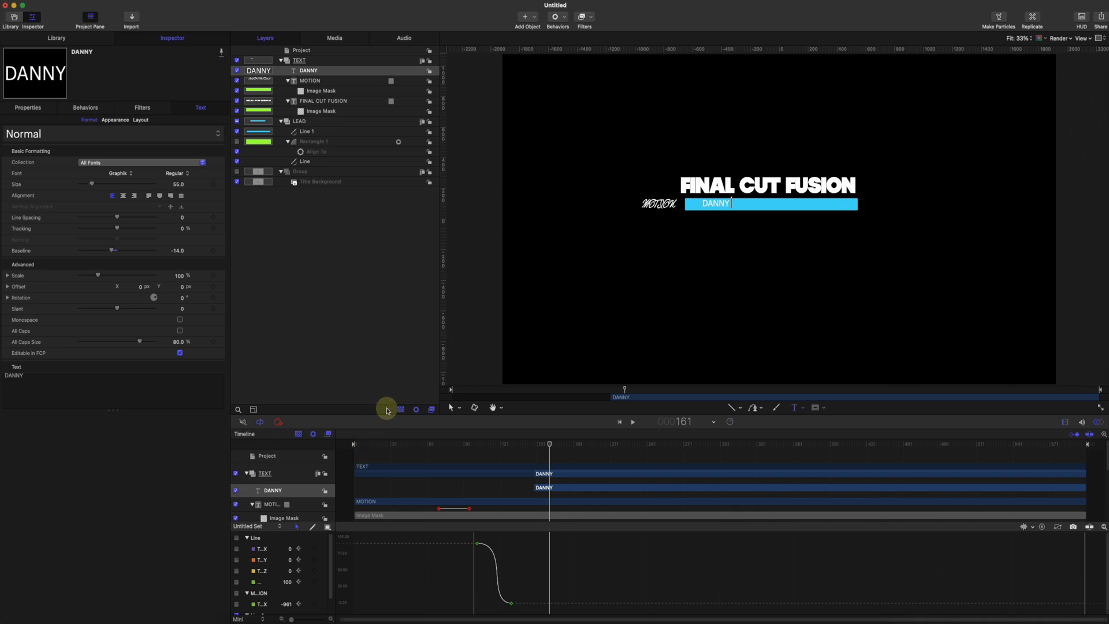
pyautogui.click(1100, 423)
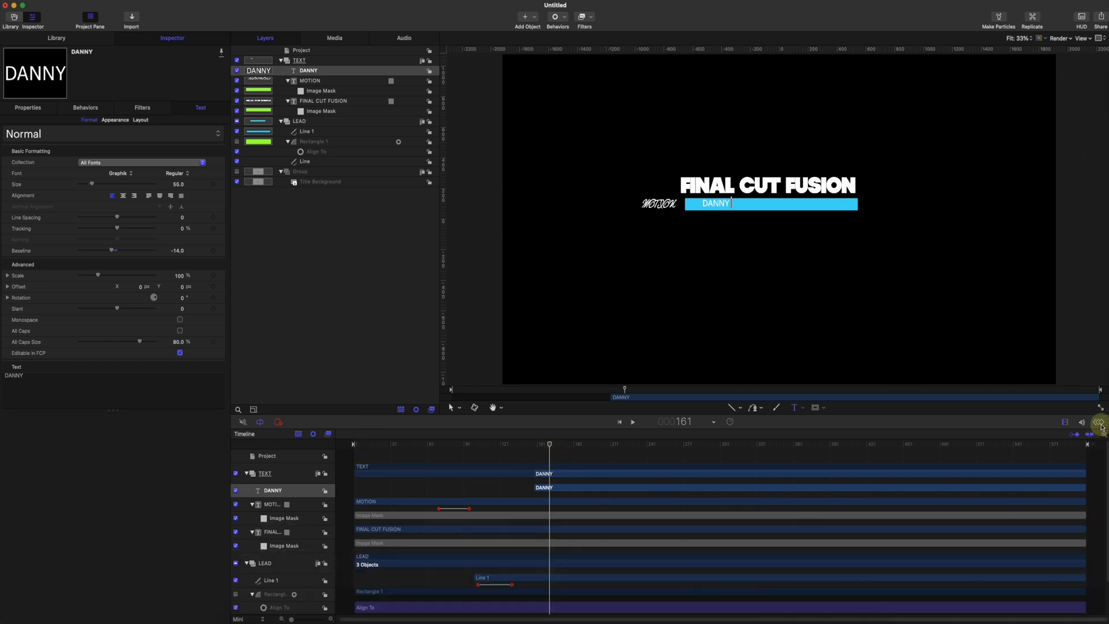
pyautogui.moveTo(550, 444)
pyautogui.mouseDown()
pyautogui.moveTo(343, 448)
pyautogui.moveTo(656, 443)
pyautogui.moveTo(1015, 478)
pyautogui.moveTo(553, 446)
pyautogui.mouseUp()
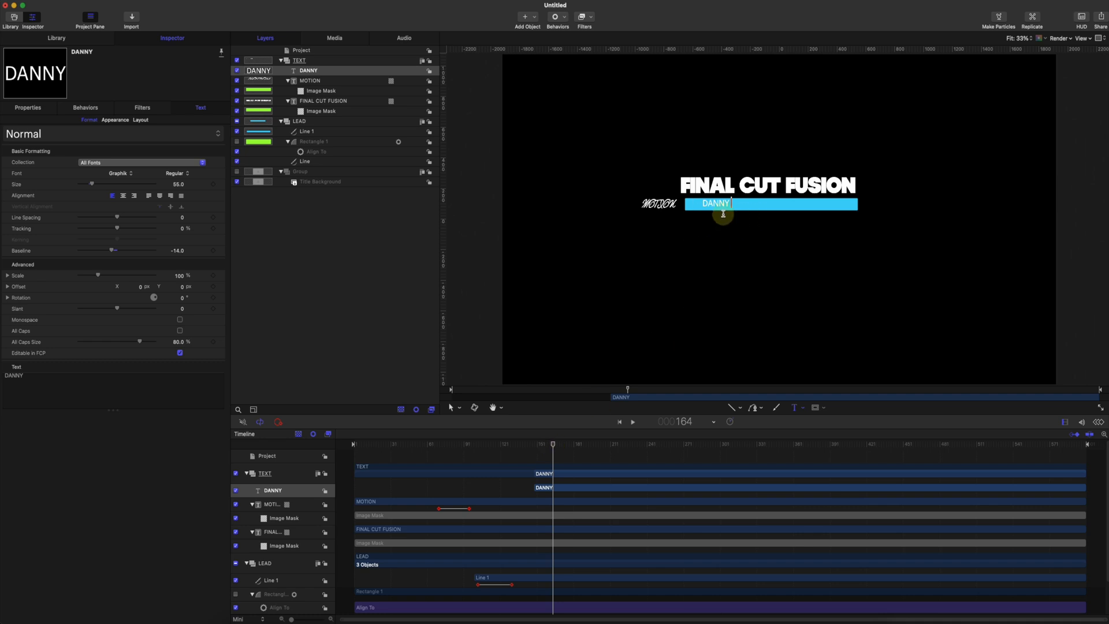
# Step: Rename the Line 1 layer in the LEAD group to "flo"
pyautogui.click(312, 133)
pyautogui.doubleClick(306, 132)
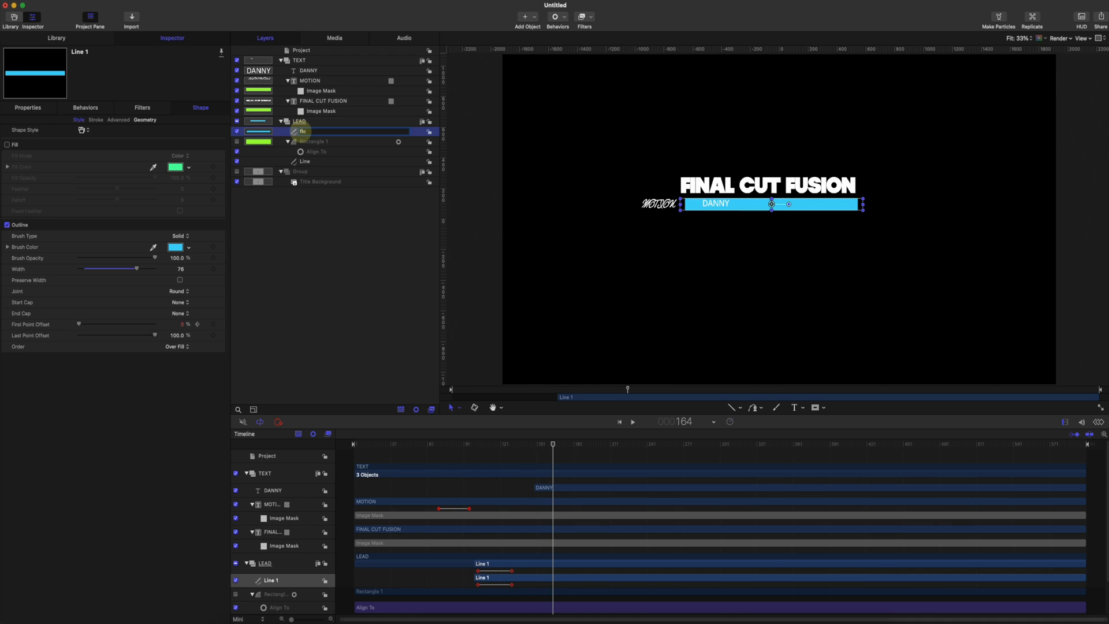
pyautogui.press('Return')
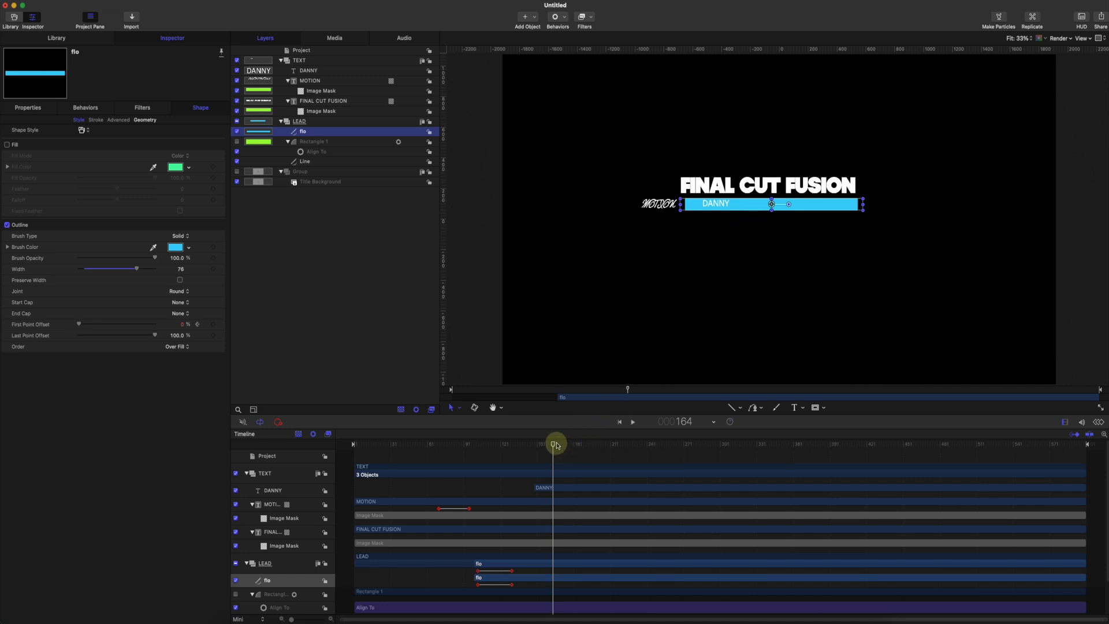
# Step: Scrub through the timeline to review the title animation from its intro to near the end
pyautogui.moveTo(553, 444)
pyautogui.mouseDown()
pyautogui.moveTo(396, 445)
pyautogui.moveTo(1040, 446)
pyautogui.moveTo(1023, 446)
pyautogui.mouseUp()
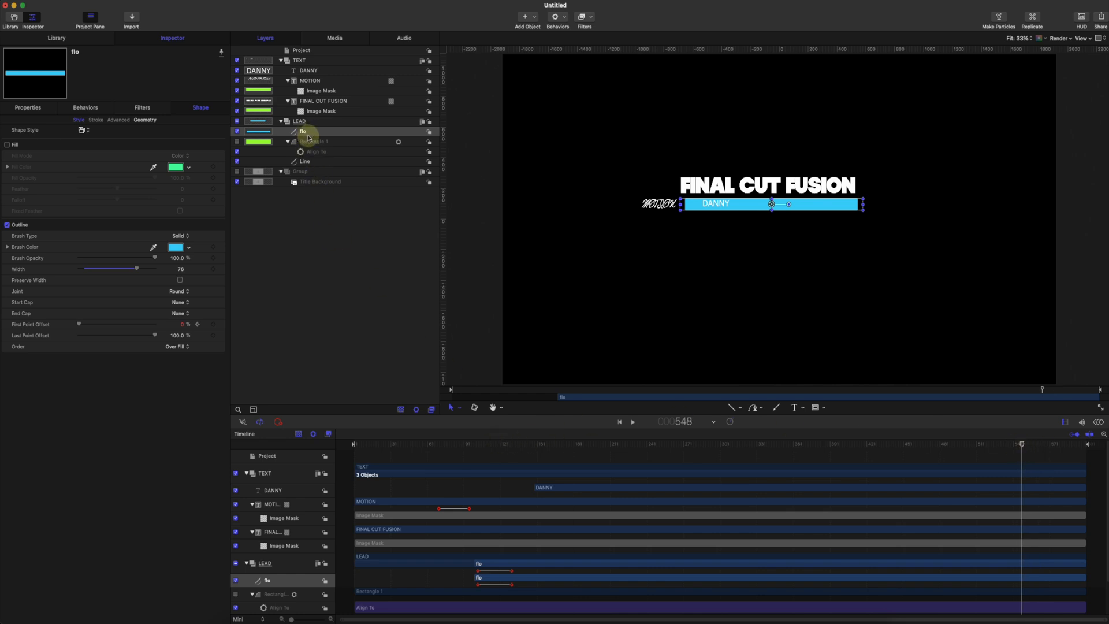
pyautogui.click(390, 445)
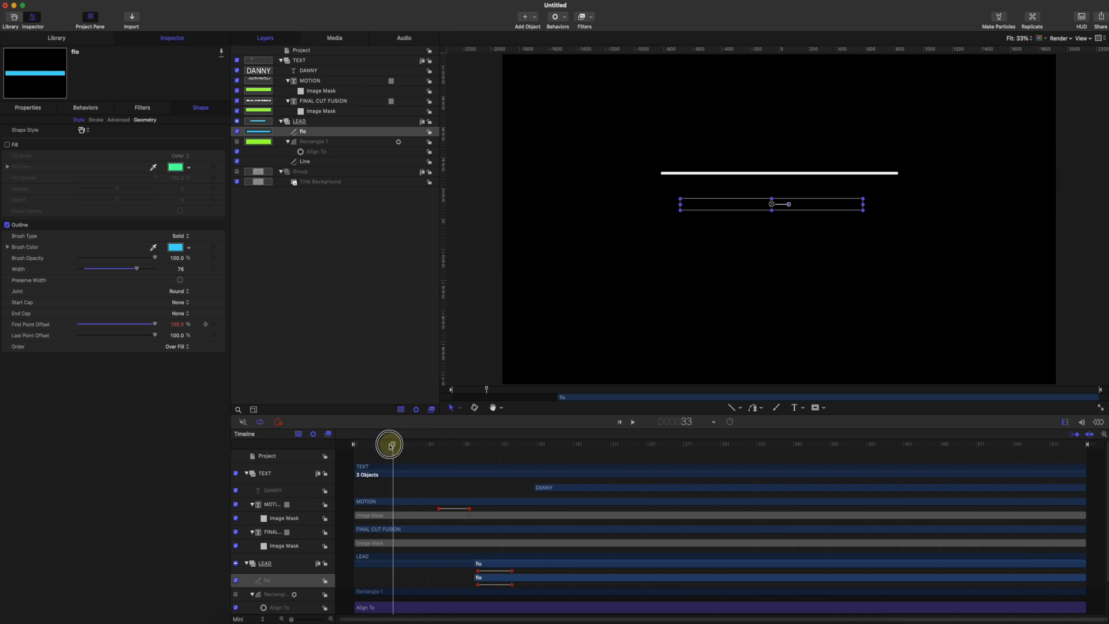
pyautogui.moveTo(390, 445); pyautogui.dragTo(1004, 470)
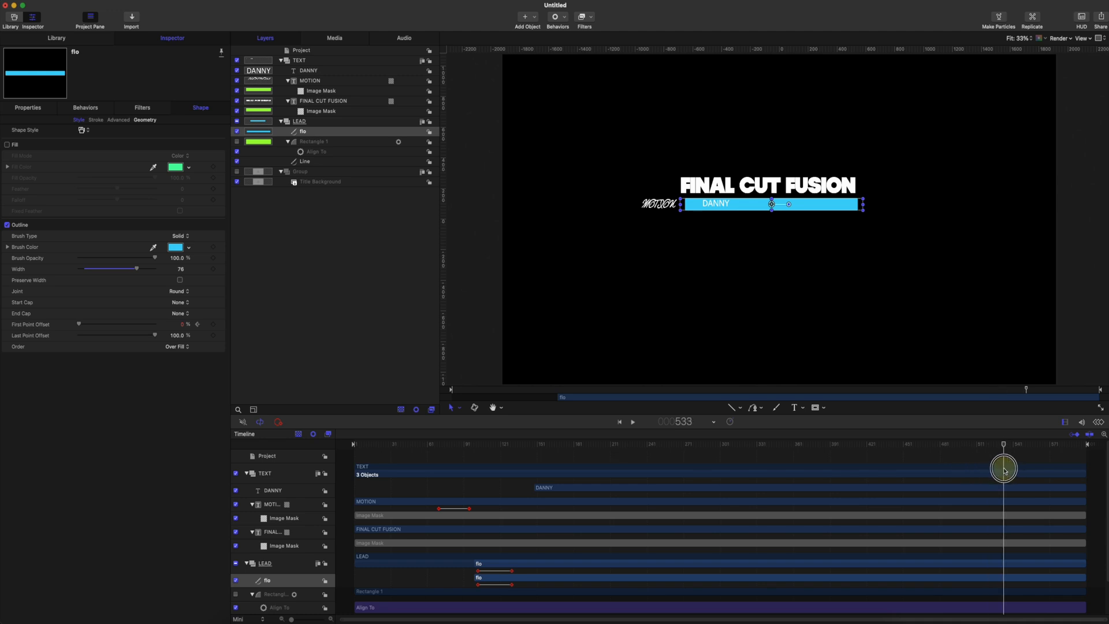
pyautogui.moveTo(541, 443); pyautogui.dragTo(580, 437)
# Step: Keyframe the white Line's First Point Offset at frame 480 and set it to 0% at frame 515
pyautogui.moveTo(996, 437); pyautogui.dragTo(940, 443)
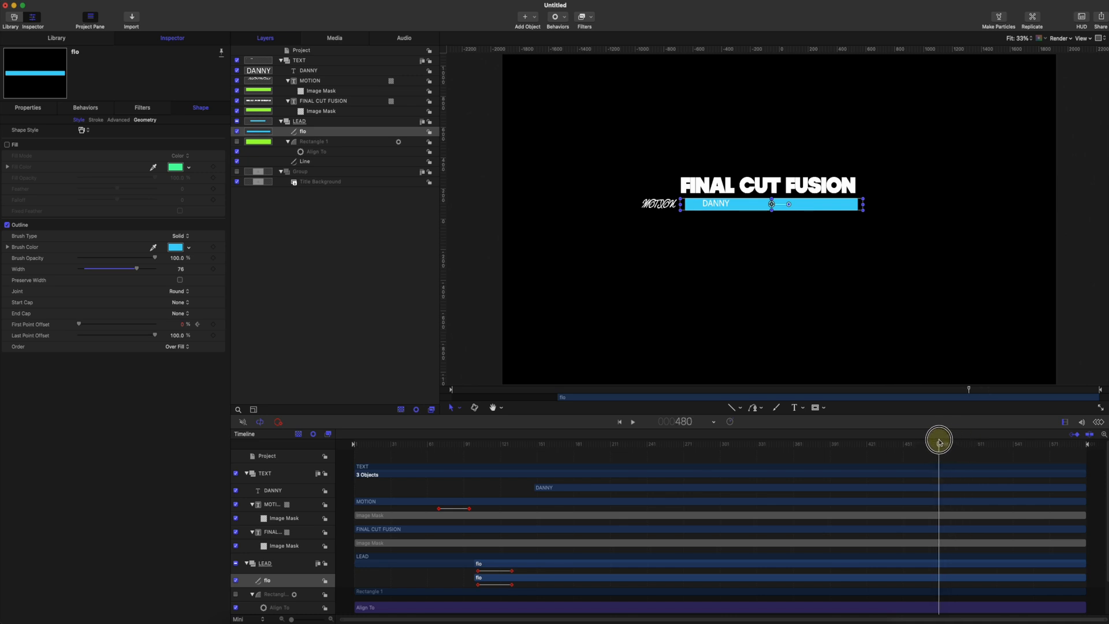
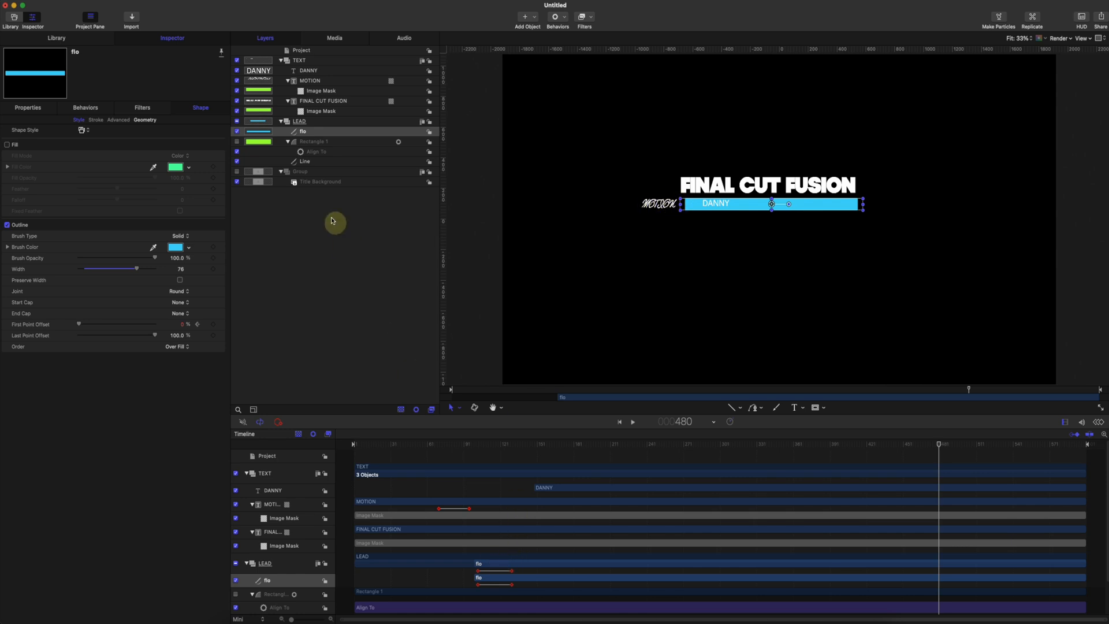
pyautogui.click(305, 162)
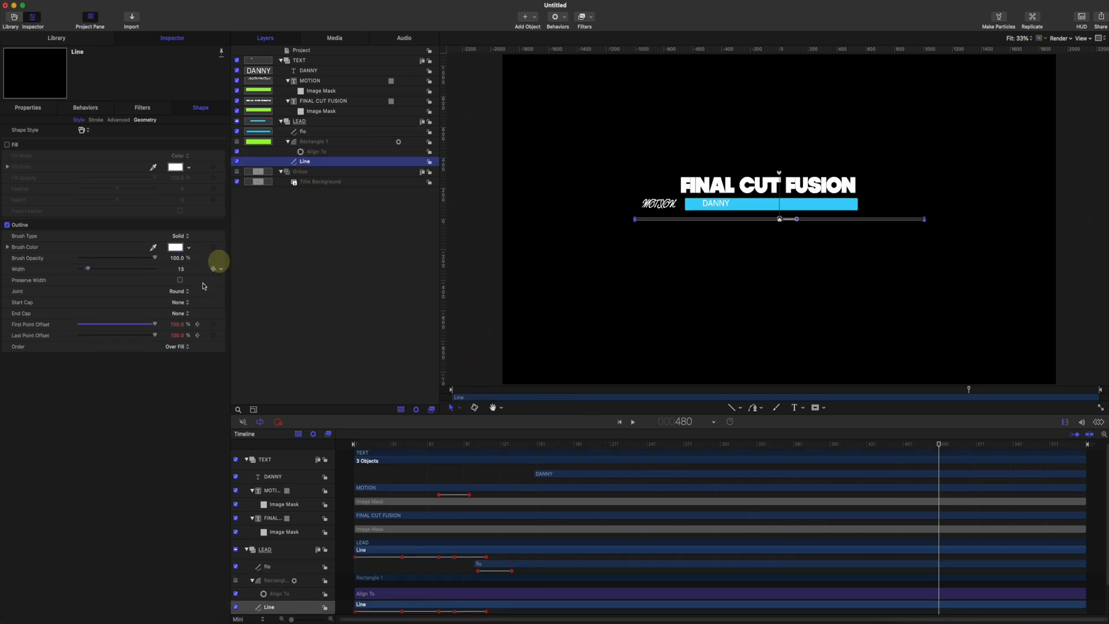
pyautogui.click(215, 325)
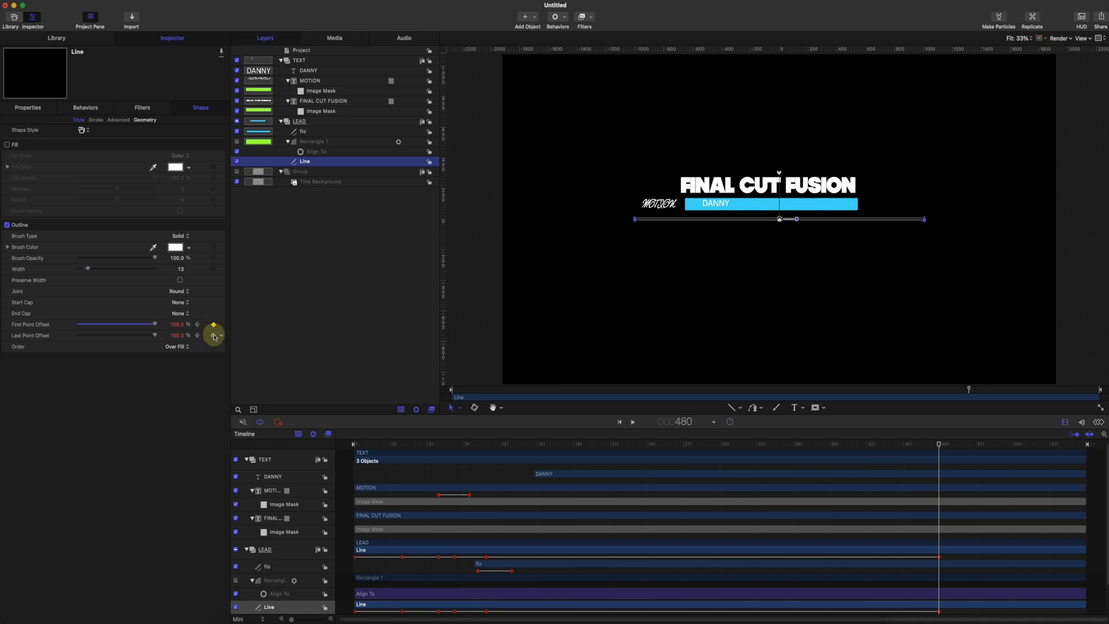
pyautogui.moveTo(939, 443); pyautogui.dragTo(982, 444)
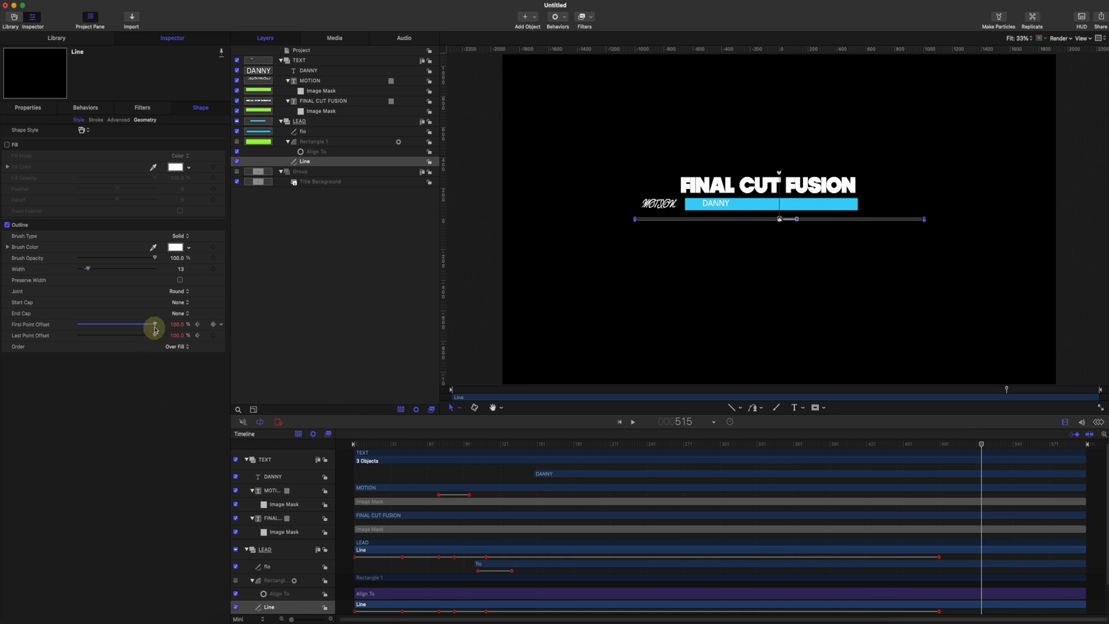
pyautogui.moveTo(153, 327); pyautogui.dragTo(98, 335)
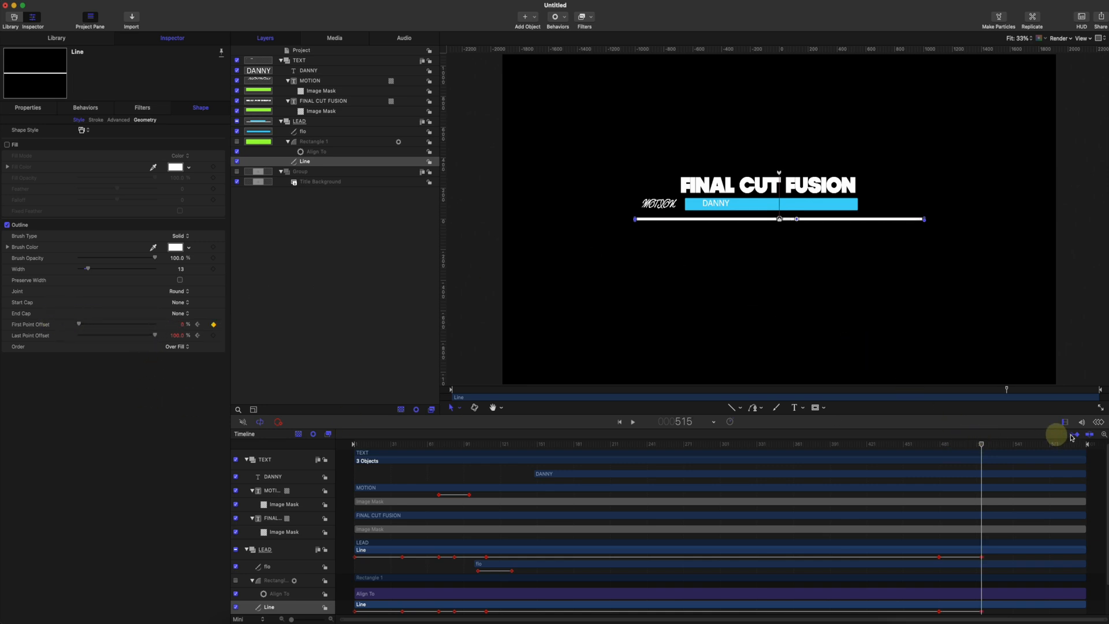
# Step: Display the Line's First Point Offset curve in the keyframe editor
pyautogui.click(1100, 423)
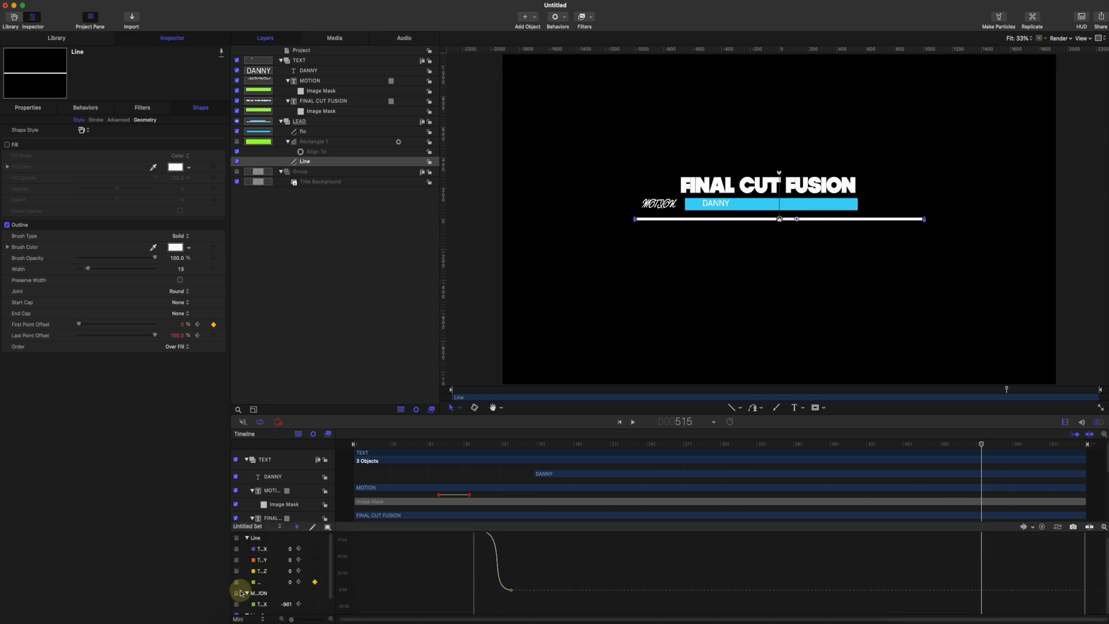
pyautogui.click(222, 326)
pyautogui.click(251, 354)
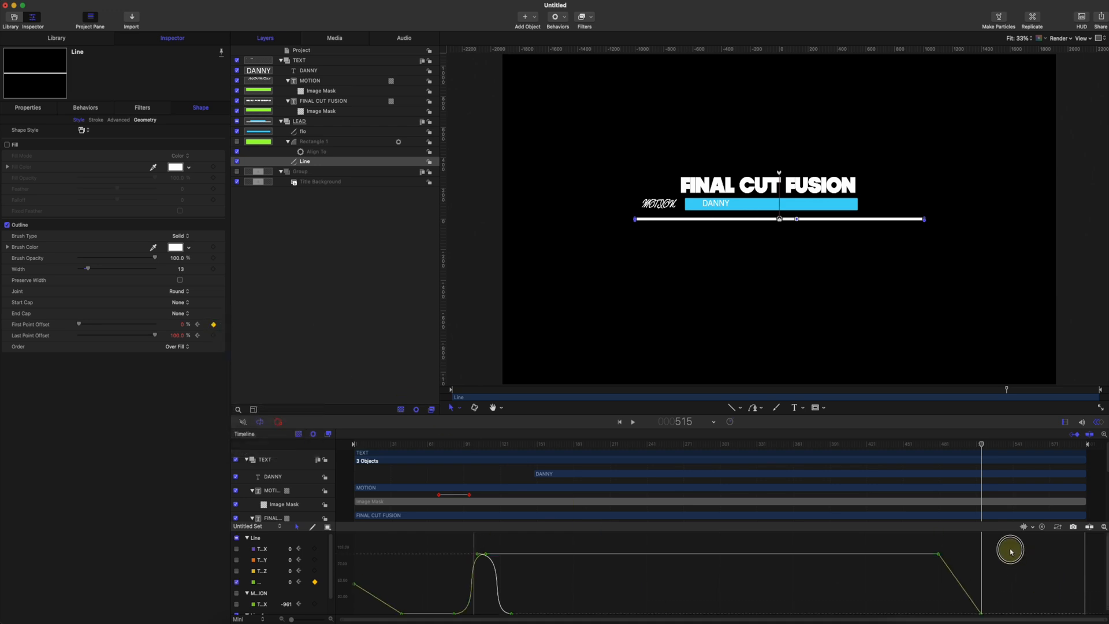
# Step: Select the First Point Offset keyframes at frames 480 and 515 and set their interpolation to Bezier
pyautogui.moveTo(1010, 549); pyautogui.dragTo(935, 616)
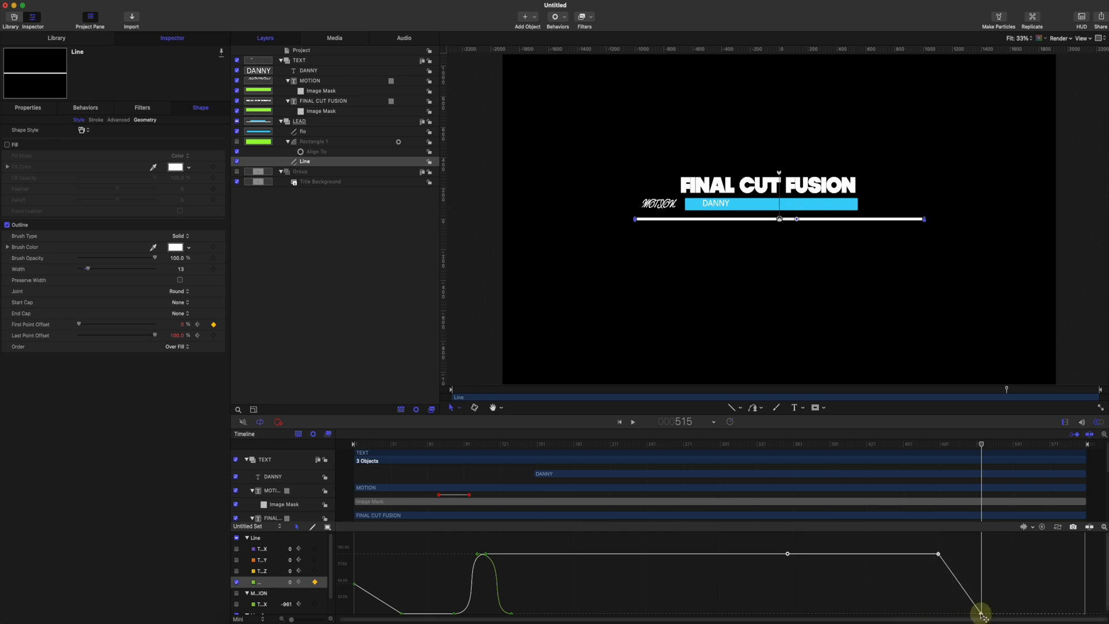
pyautogui.rightClick(981, 612)
pyautogui.moveTo(1006, 588)
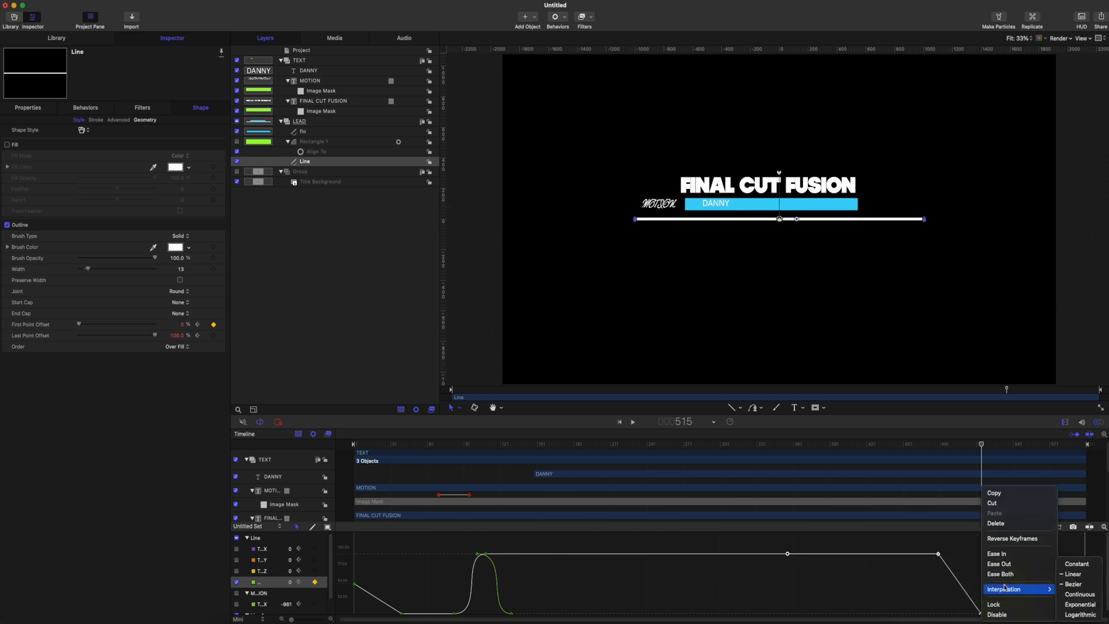
pyautogui.click(1073, 584)
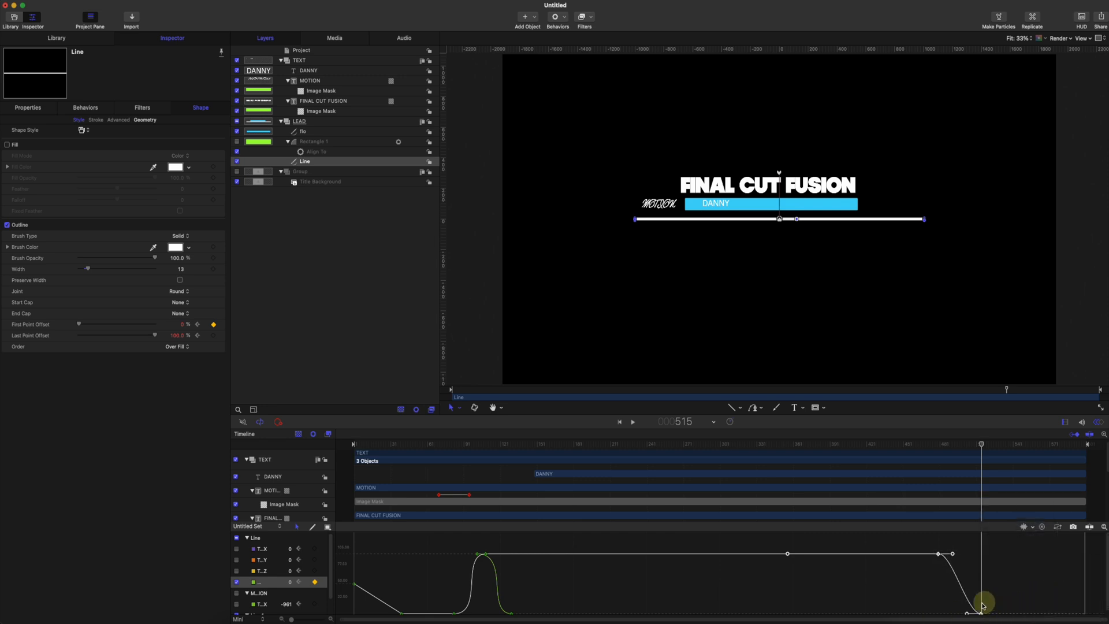
# Step: Lengthen the outgoing Bezier handle of the frame 480 keyframe horizontally to ease the start of the offset change
pyautogui.moveTo(970, 616); pyautogui.dragTo(966, 552)
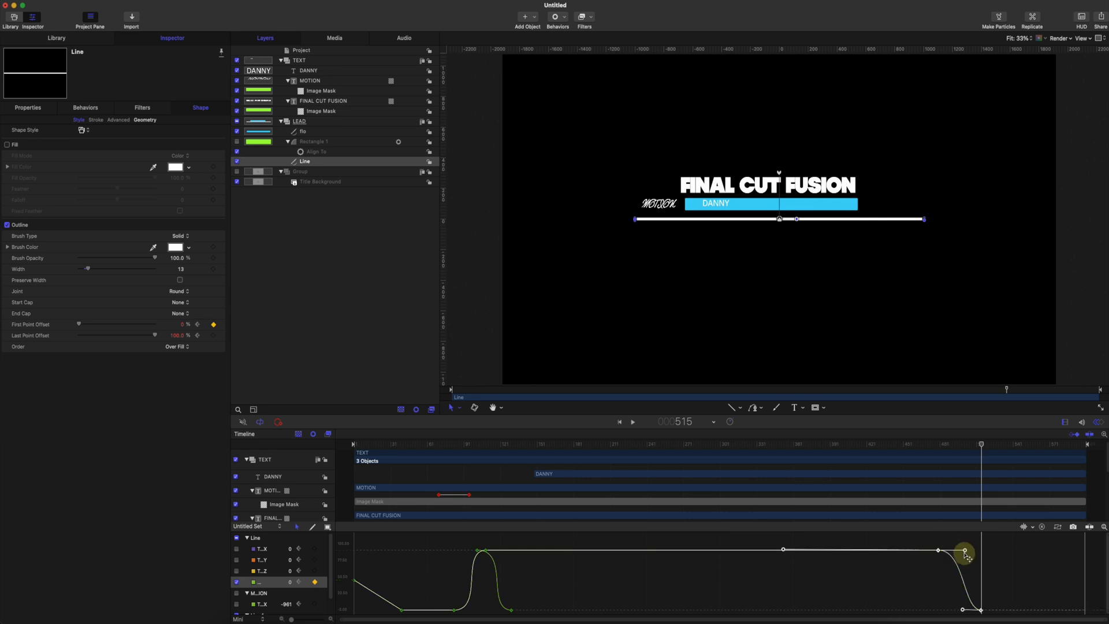
pyautogui.click(966, 554)
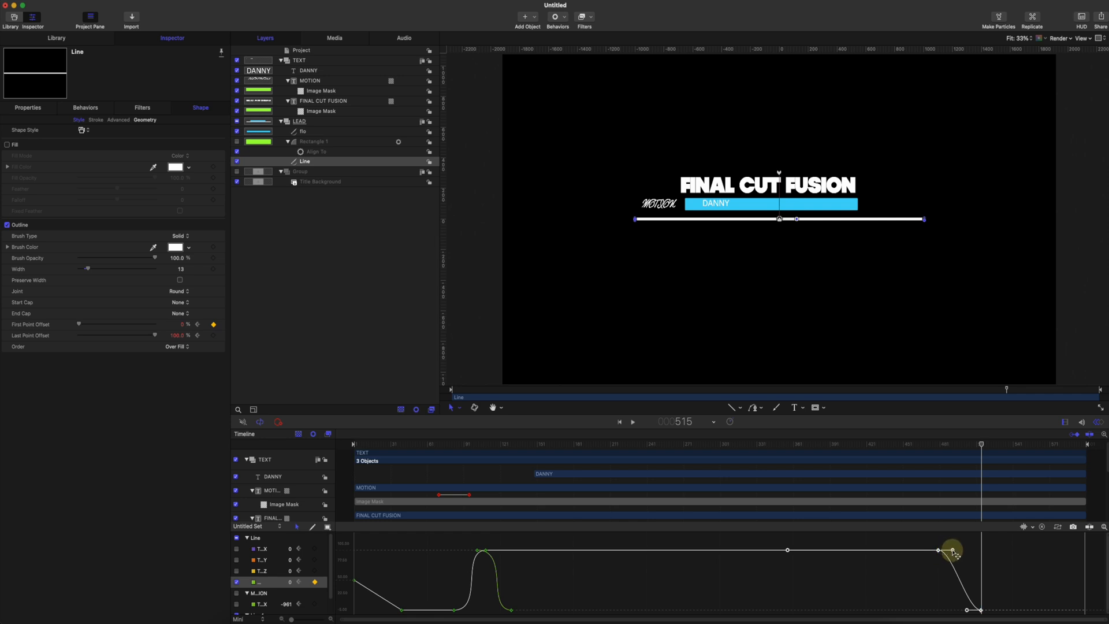
pyautogui.moveTo(953, 549); pyautogui.dragTo(975, 550)
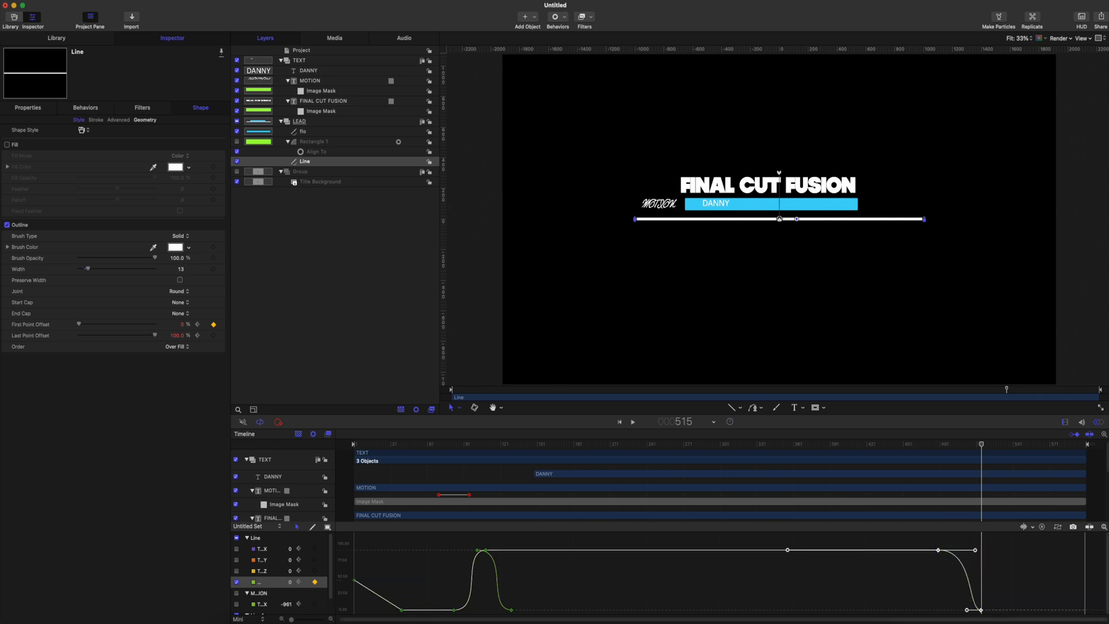
# Step: Align and break the tangents at the frame 515 keyframe and extend its incoming Bezier handle to smooth the ending
pyautogui.click(976, 607)
pyautogui.rightClick(968, 610)
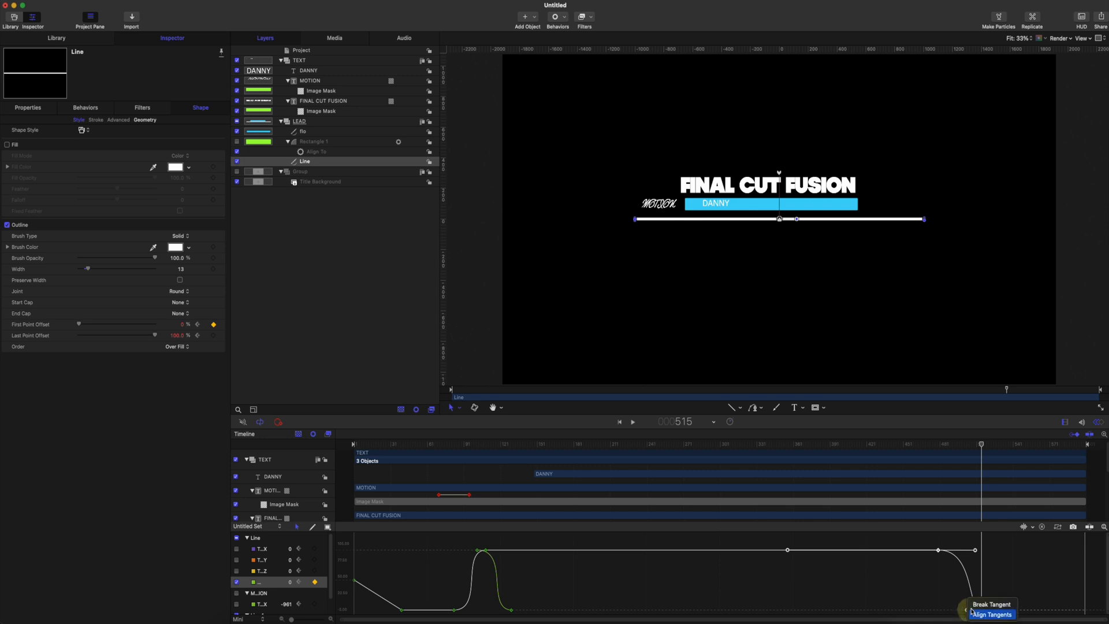
pyautogui.click(983, 616)
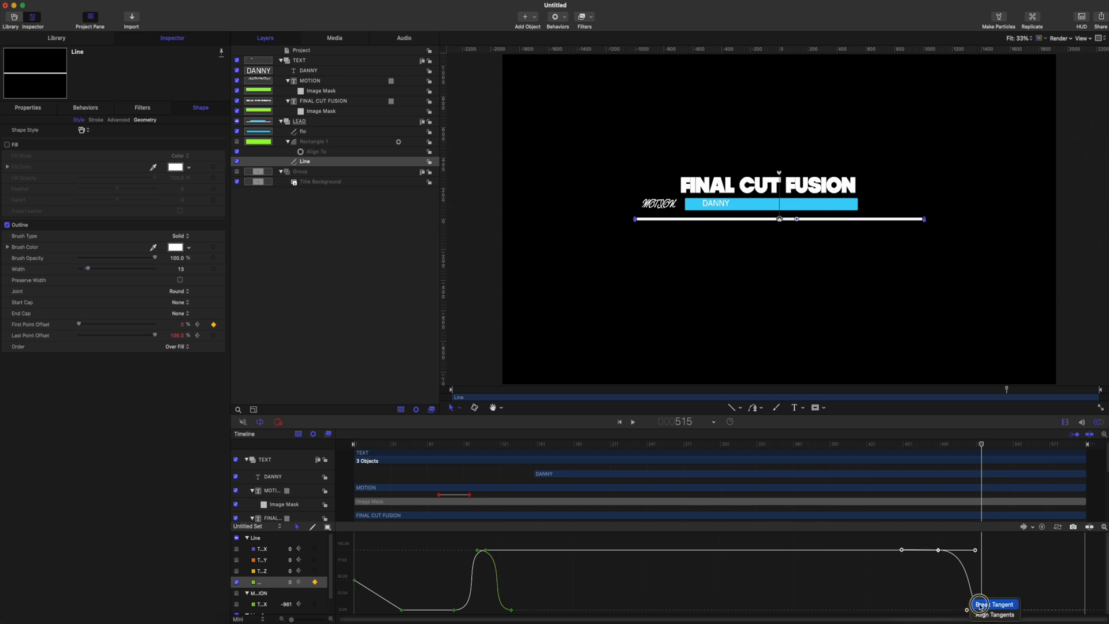
pyautogui.click(980, 606)
pyautogui.click(967, 610)
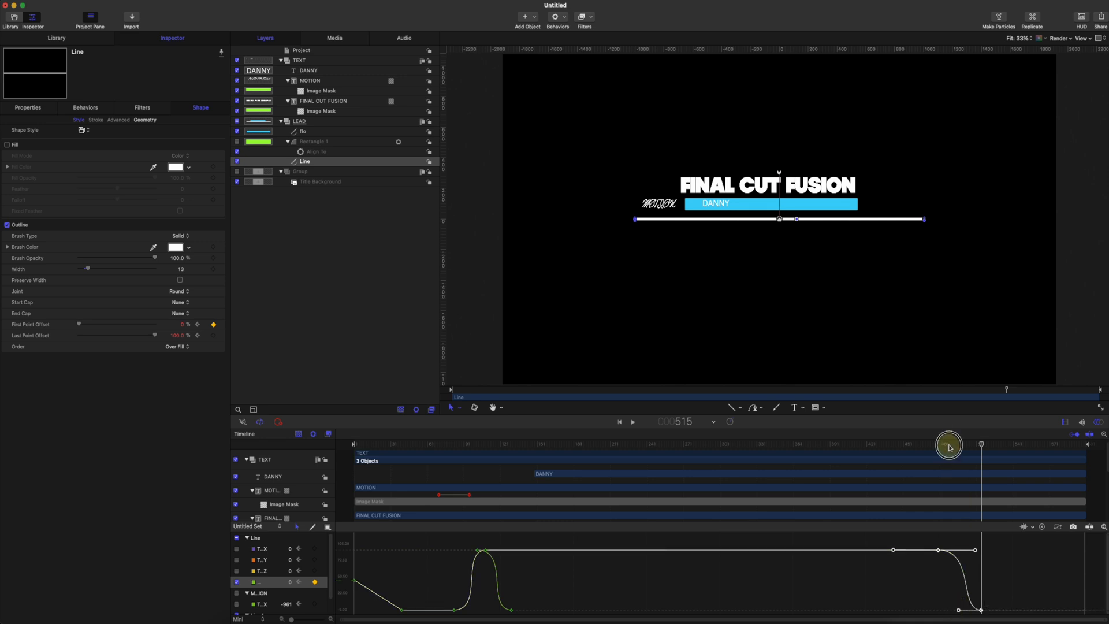
# Step: Preview the white line's eased offset animation between frames 477 and 489
pyautogui.moveTo(948, 444)
pyautogui.mouseDown()
pyautogui.moveTo(936, 444)
pyautogui.moveTo(964, 445)
pyautogui.moveTo(935, 442)
pyautogui.mouseUp()
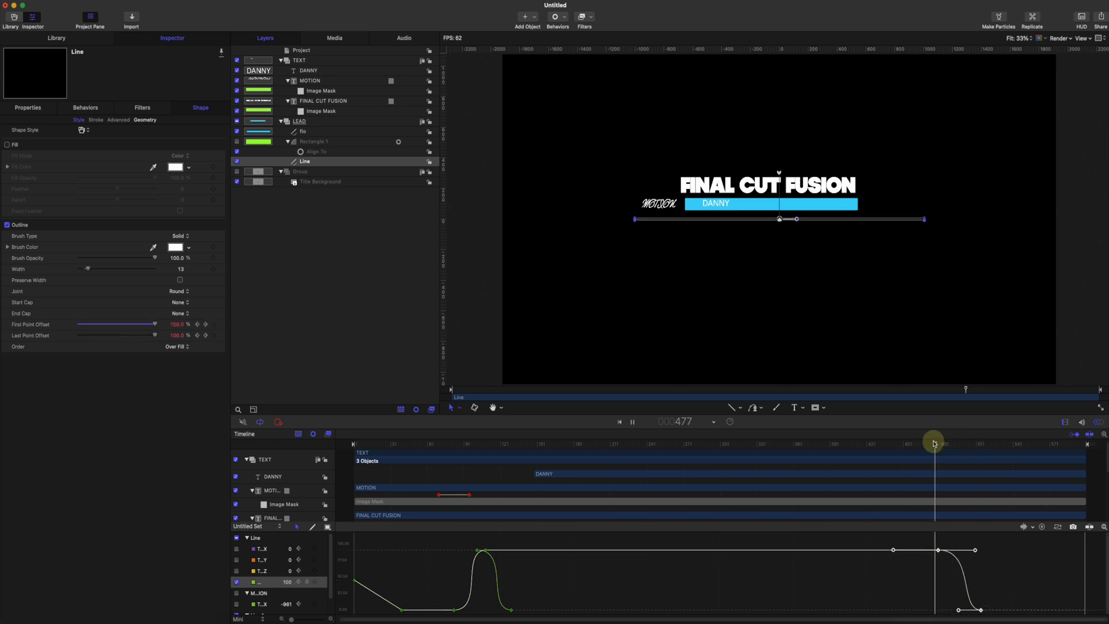
pyautogui.click(951, 442)
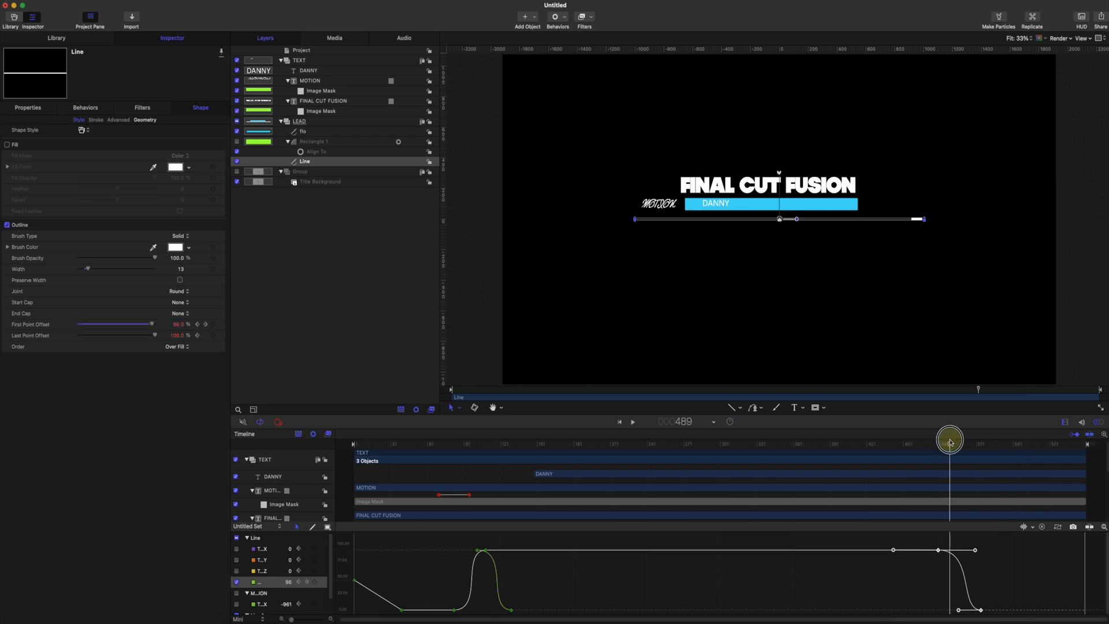
# Step: Keyframe the MOTION text's X position at frame 500, holding its current value, and set it to -1691.22 px at frame 525
pyautogui.moveTo(951, 443)
pyautogui.mouseDown()
pyautogui.moveTo(978, 442)
pyautogui.moveTo(955, 443)
pyautogui.mouseUp()
pyautogui.click(1094, 423)
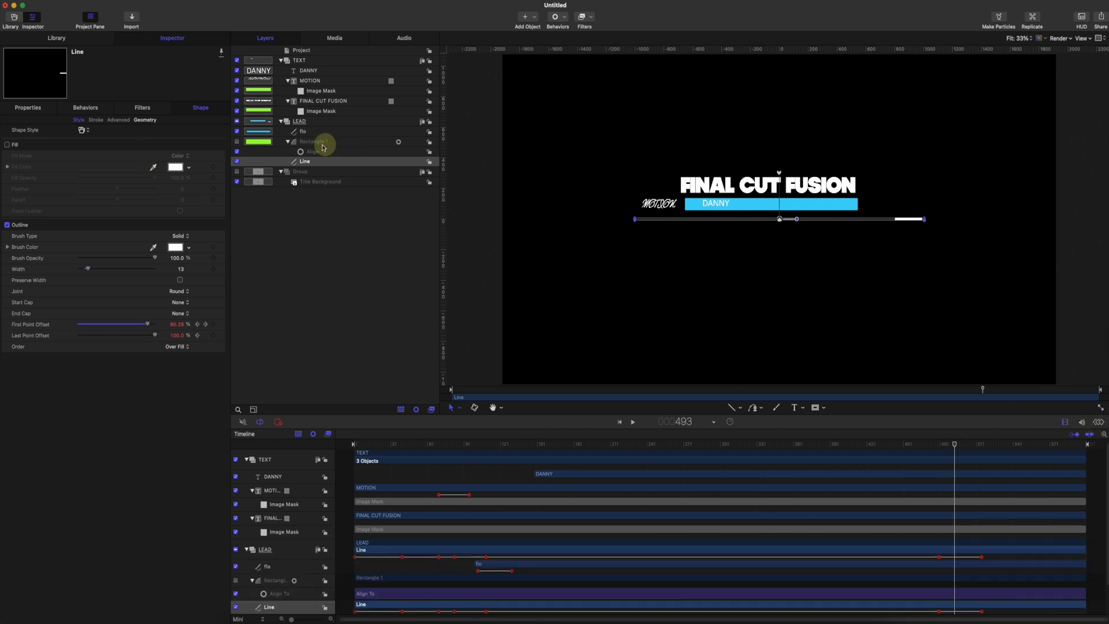
pyautogui.click(308, 82)
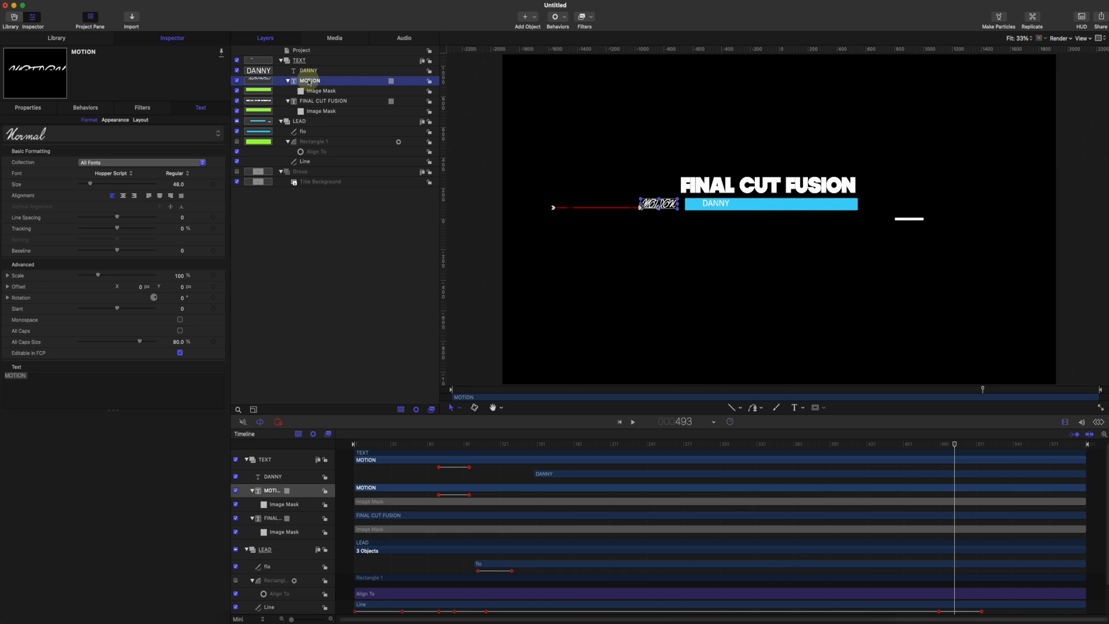
pyautogui.click(27, 107)
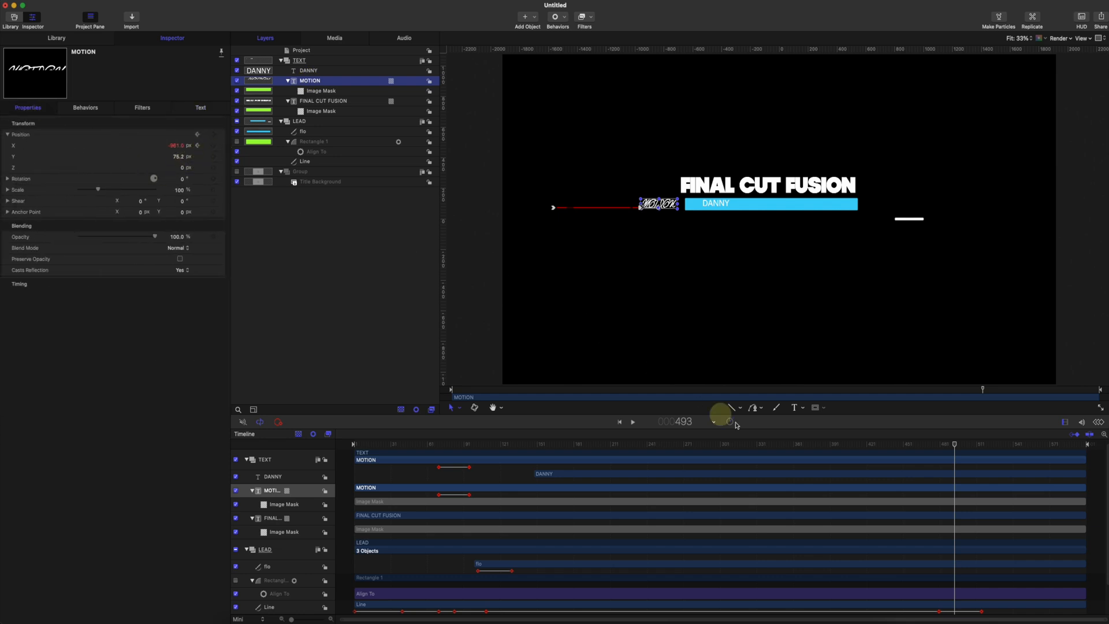
pyautogui.moveTo(954, 444); pyautogui.dragTo(962, 447)
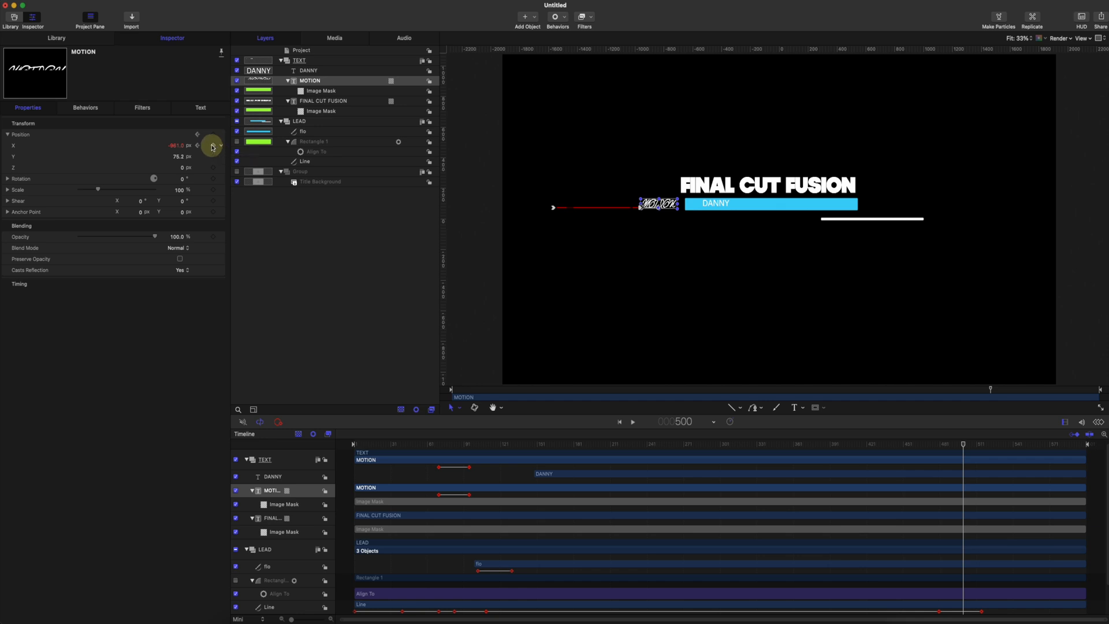
pyautogui.click(213, 146)
pyautogui.moveTo(976, 444)
pyautogui.mouseDown()
pyautogui.moveTo(1003, 447)
pyautogui.moveTo(959, 442)
pyautogui.moveTo(994, 440)
pyautogui.mouseUp()
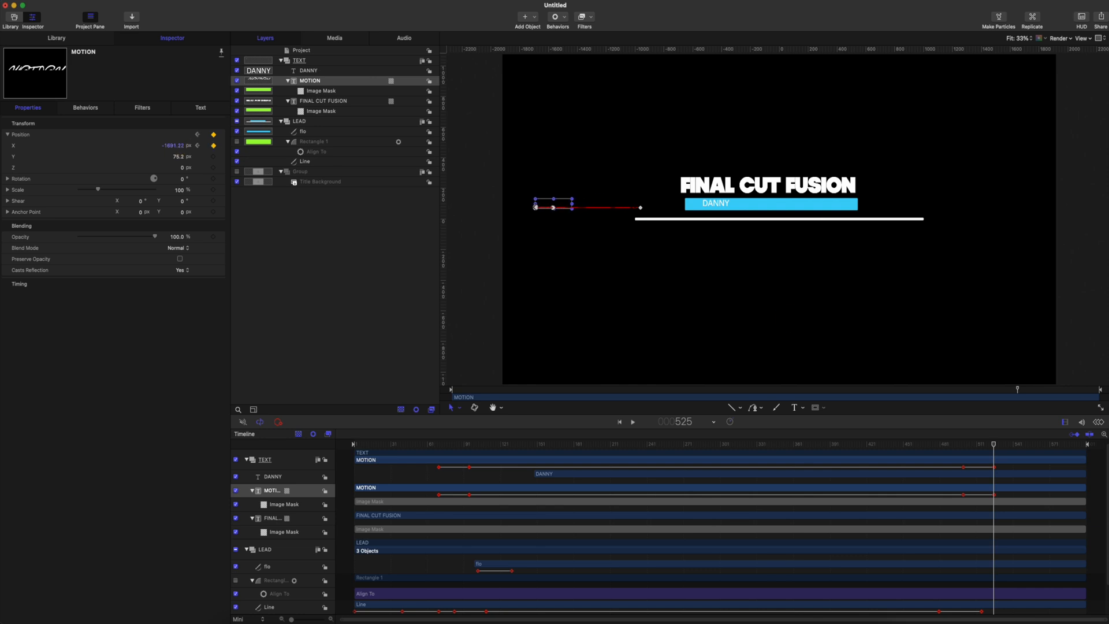
# Step: Show the MOTION text's X position in the Keyframe Editor and hide the Line's First Point Offset curve
pyautogui.moveTo(994, 443); pyautogui.dragTo(974, 442)
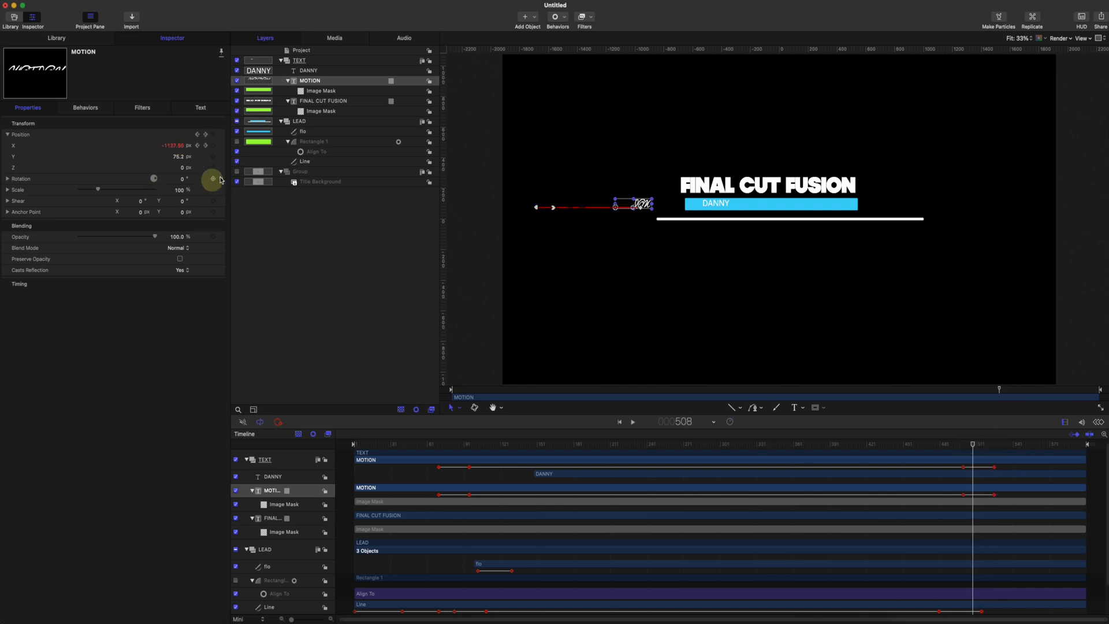
pyautogui.click(220, 146)
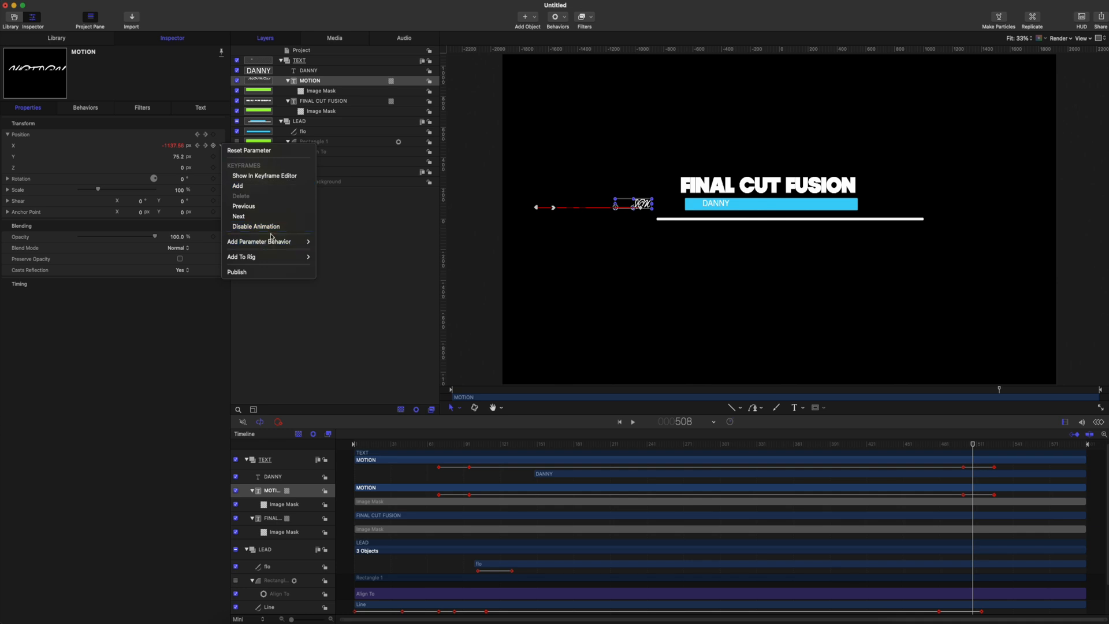
pyautogui.click(264, 175)
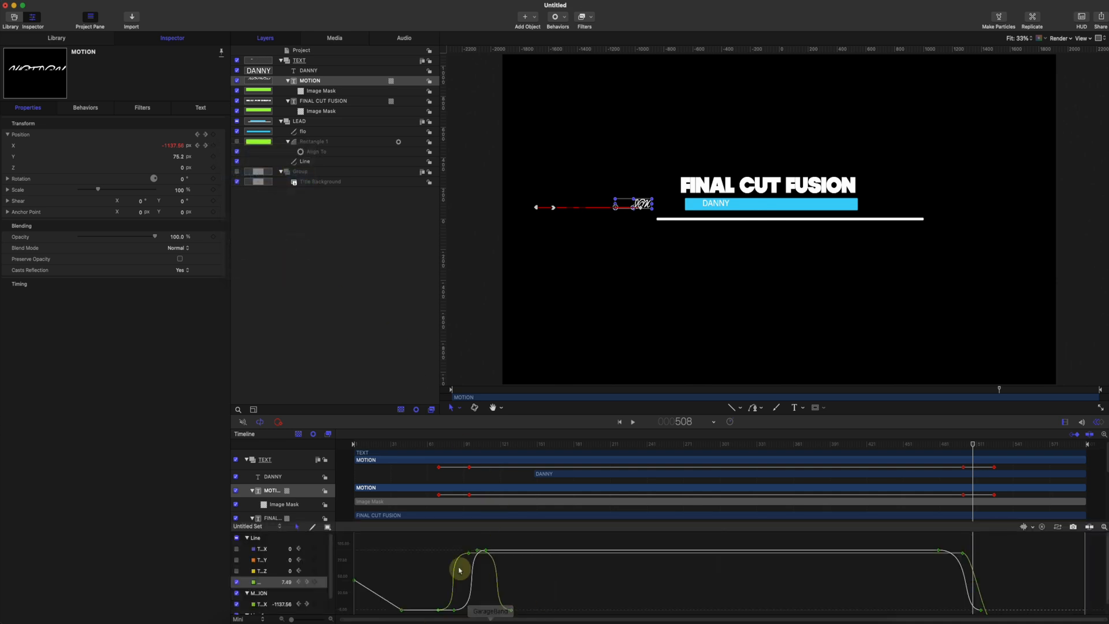
pyautogui.click(236, 584)
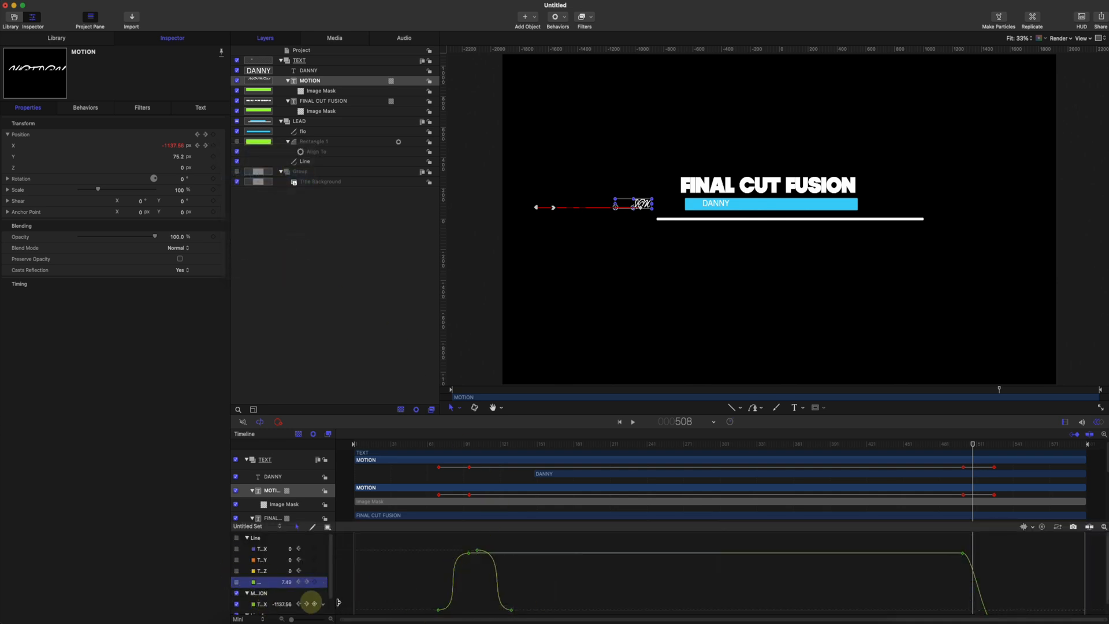
# Step: Break the tangent at the MOTION text's frame 525 X keyframe and extend its incoming Bezier handle horizontally to ease the ending
pyautogui.scroll(-3, 1047, 573)
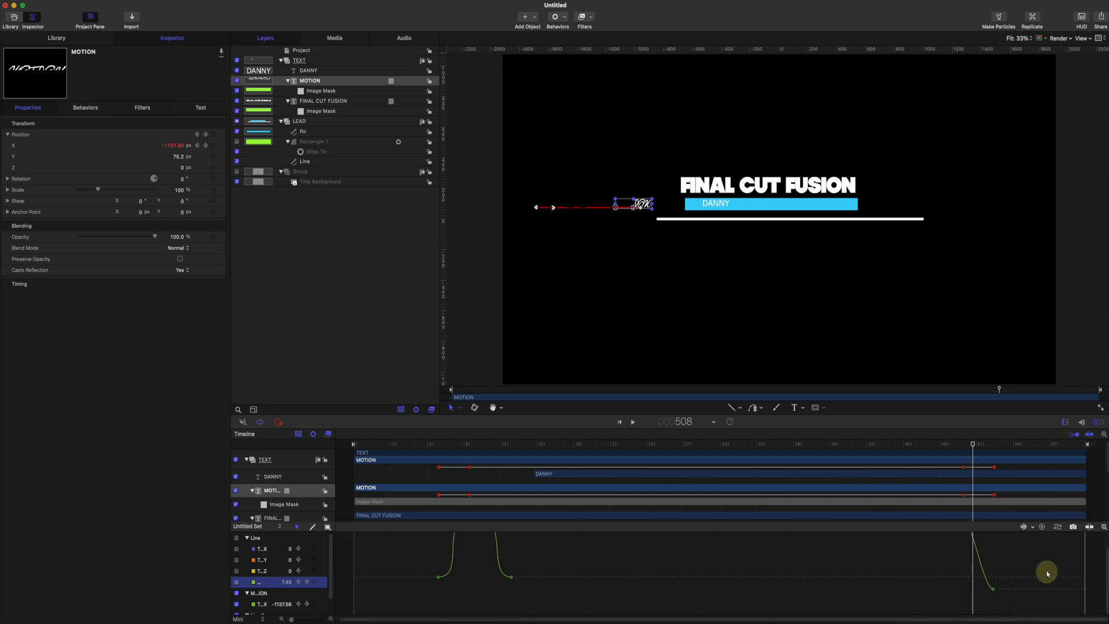
pyautogui.scroll(1, 1044, 571)
pyautogui.moveTo(1018, 536); pyautogui.dragTo(960, 614)
pyautogui.rightClick(994, 609)
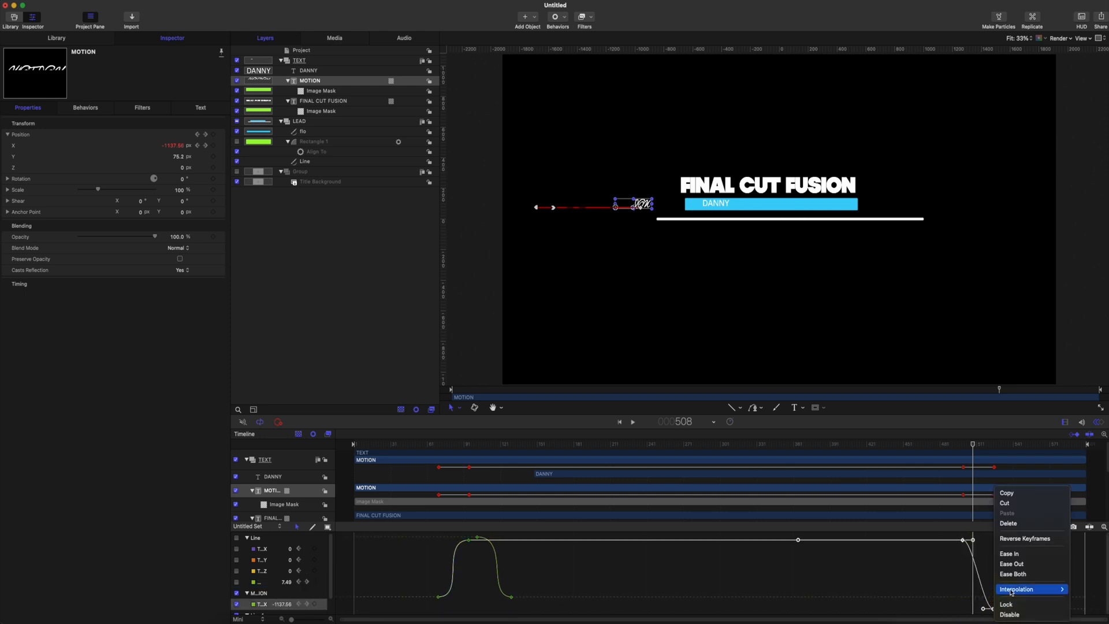
pyautogui.click(984, 611)
pyautogui.rightClick(984, 610)
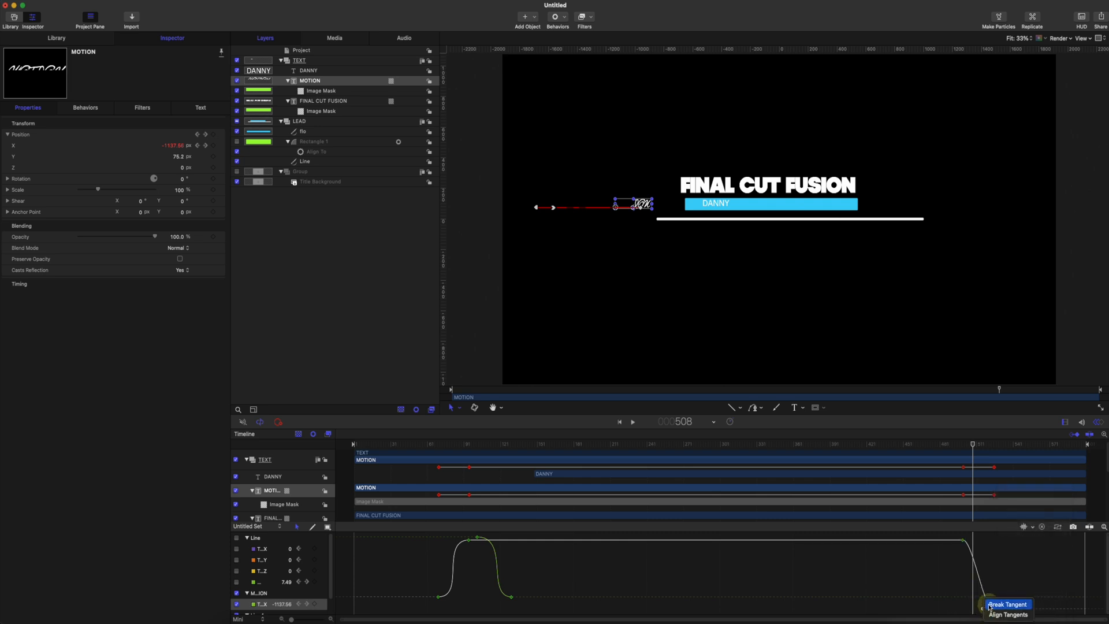
pyautogui.click(1005, 605)
pyautogui.moveTo(982, 610); pyautogui.dragTo(973, 611)
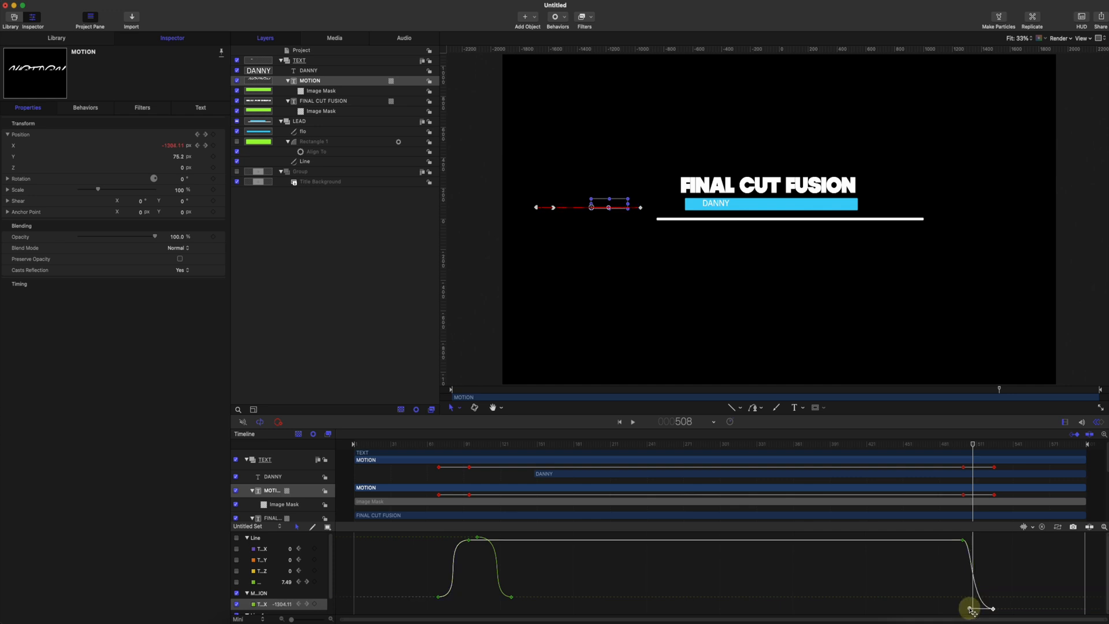
# Step: Break the tangent at the MOTION text's frame 500 X keyframe and lengthen its outgoing Bezier handle horizontally
pyautogui.rightClick(973, 541)
pyautogui.click(986, 546)
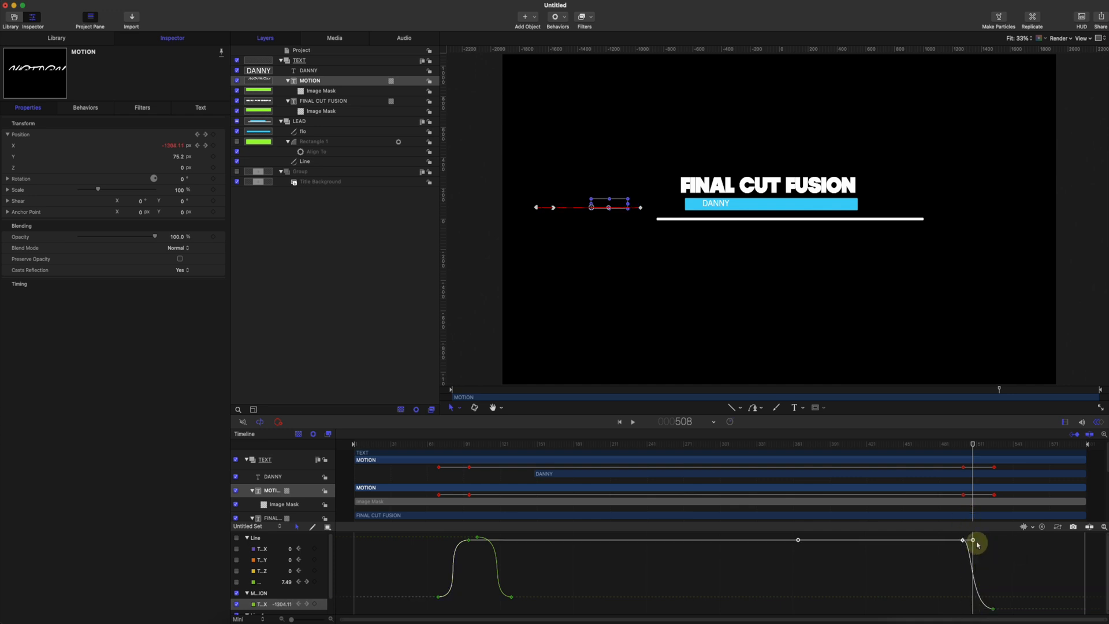
pyautogui.moveTo(975, 543); pyautogui.dragTo(987, 540)
# Step: Play the animation from frame 495 and scrub to frame 528 to review the MOTION text's exit
pyautogui.click(958, 446)
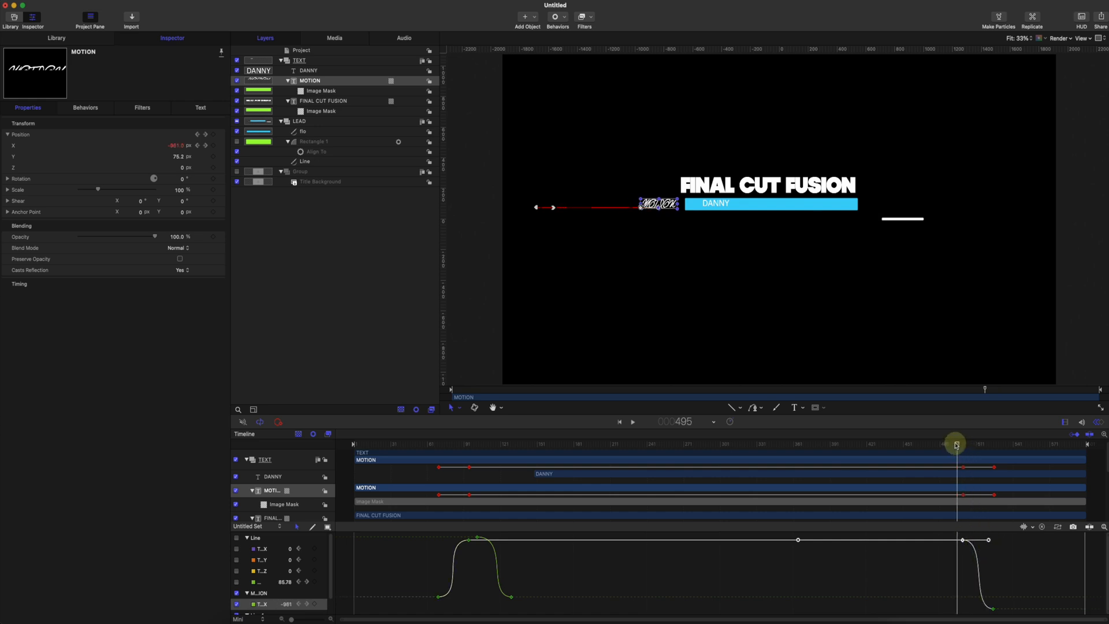
pyautogui.press('space')
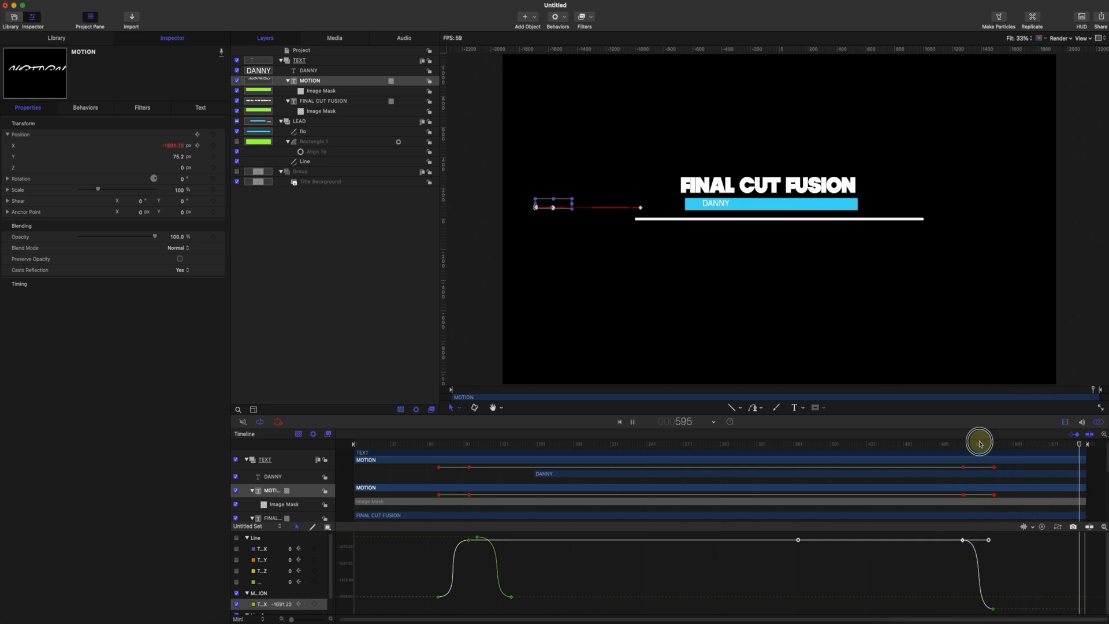
pyautogui.moveTo(980, 444)
pyautogui.mouseDown()
pyautogui.moveTo(954, 441)
pyautogui.moveTo(996, 444)
pyautogui.mouseUp()
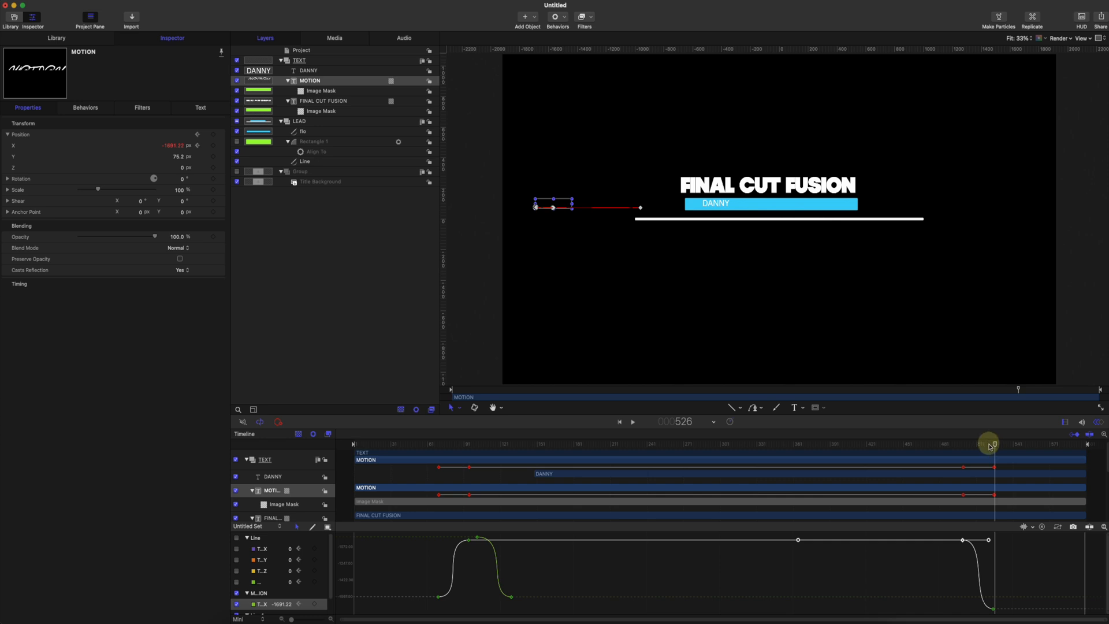
pyautogui.moveTo(998, 446); pyautogui.dragTo(998, 512)
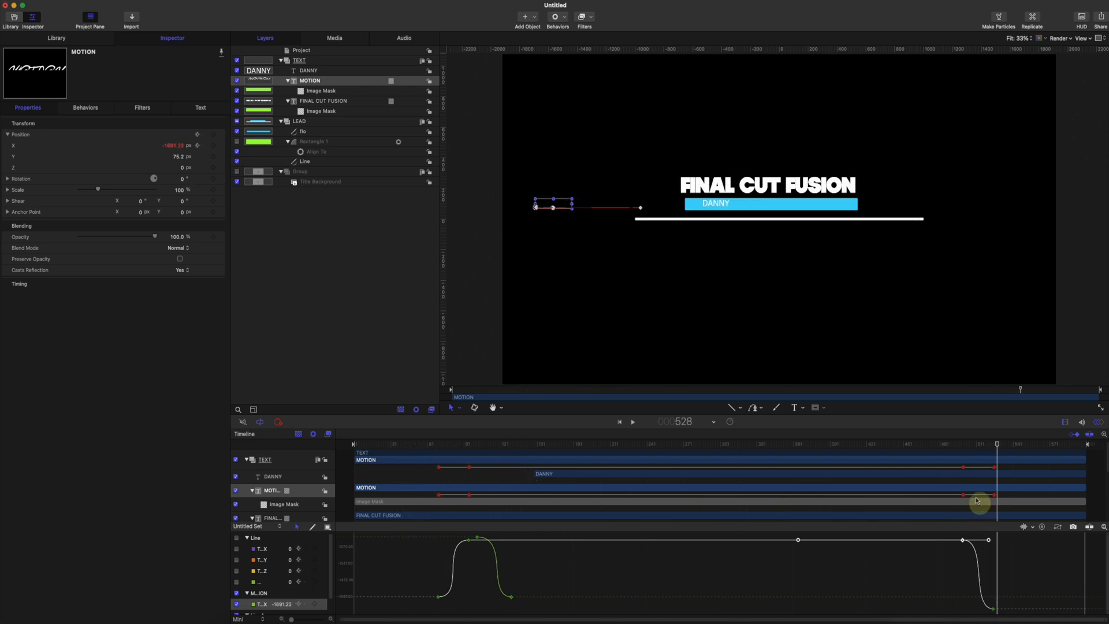
# Step: Keyframe the Line's Y position at frame 523, holding its current value, and set it to 371 px at frame 553
pyautogui.click(312, 165)
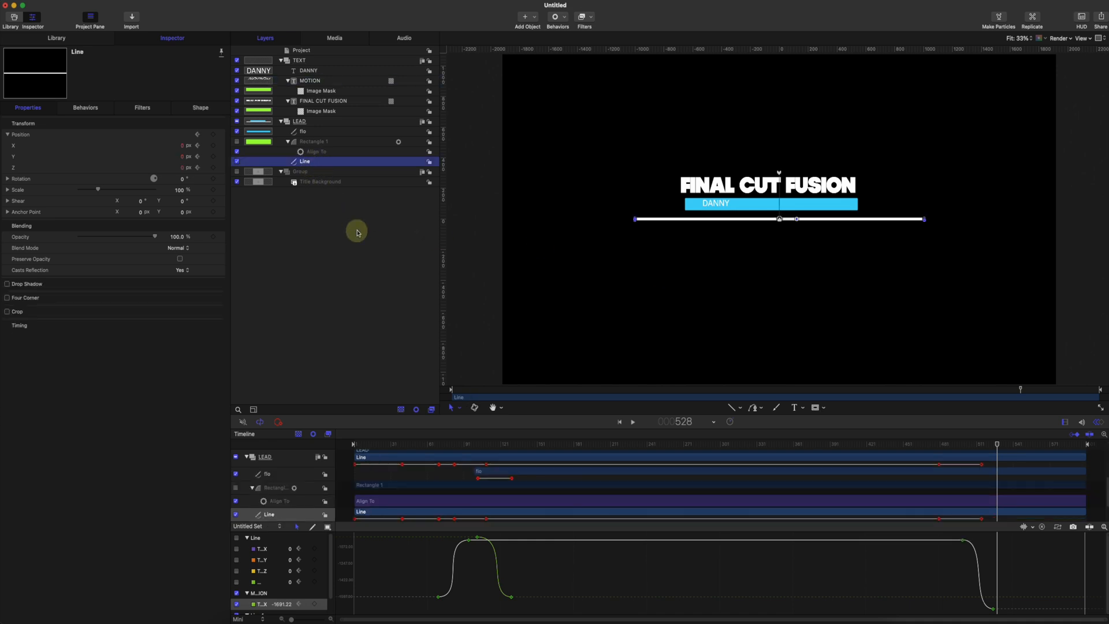
pyautogui.click(198, 112)
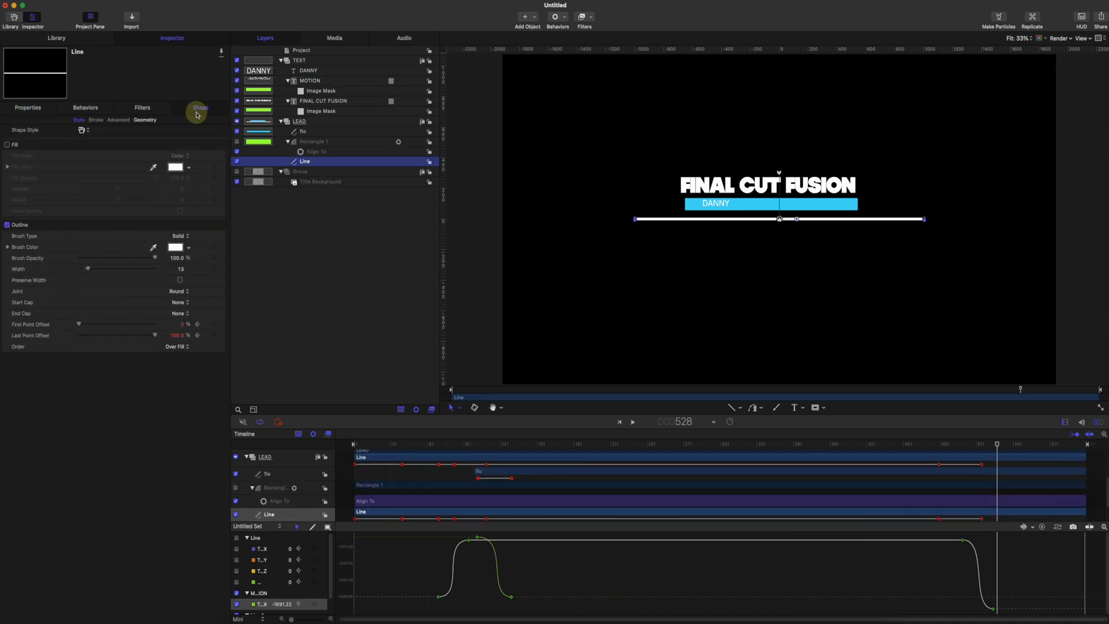
pyautogui.click(30, 108)
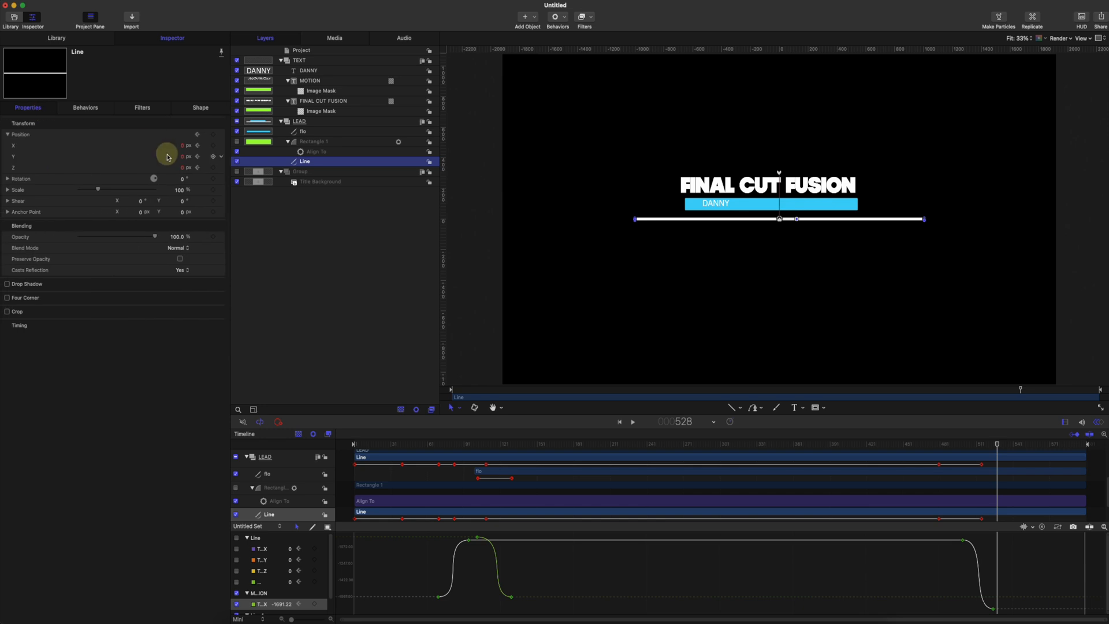
pyautogui.moveTo(997, 445)
pyautogui.mouseDown()
pyautogui.moveTo(1008, 446)
pyautogui.moveTo(971, 435)
pyautogui.moveTo(991, 436)
pyautogui.mouseUp()
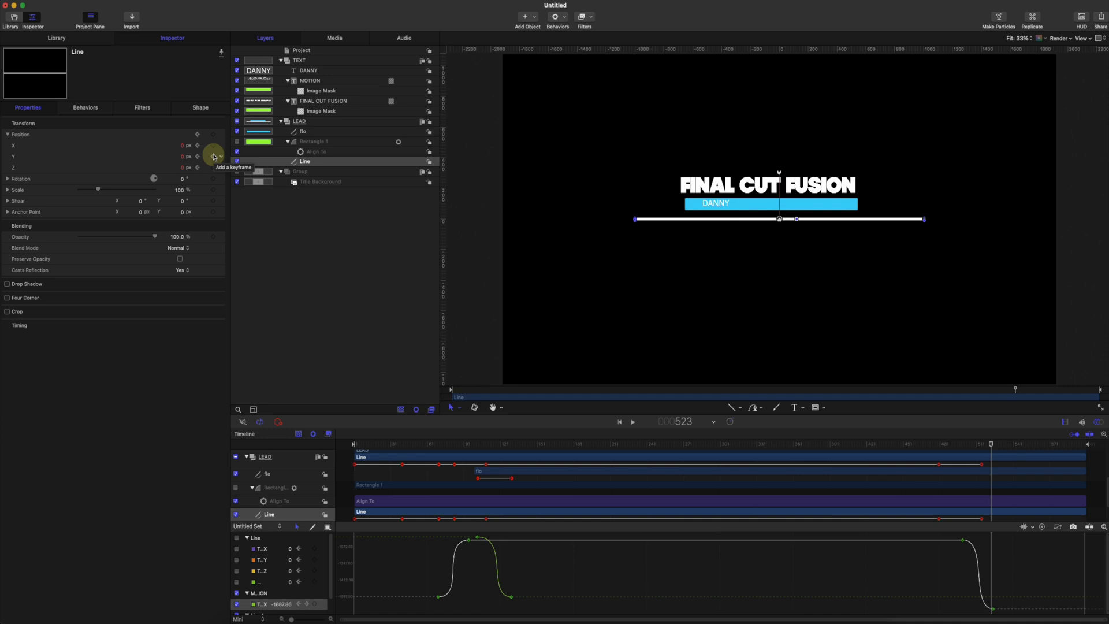
pyautogui.click(215, 156)
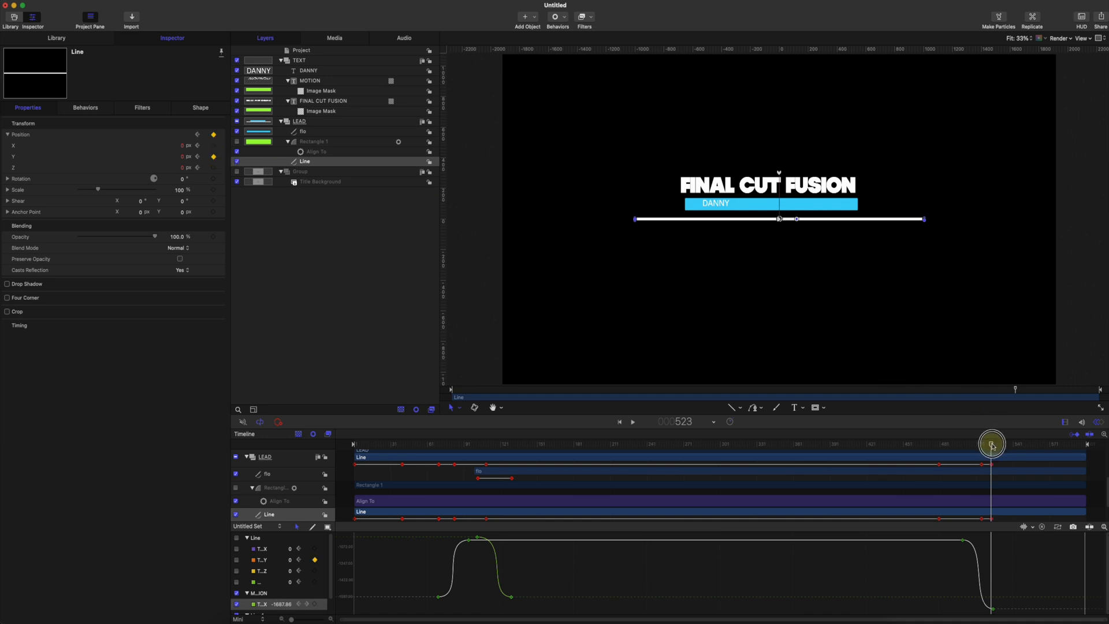
pyautogui.moveTo(993, 445); pyautogui.dragTo(1028, 436)
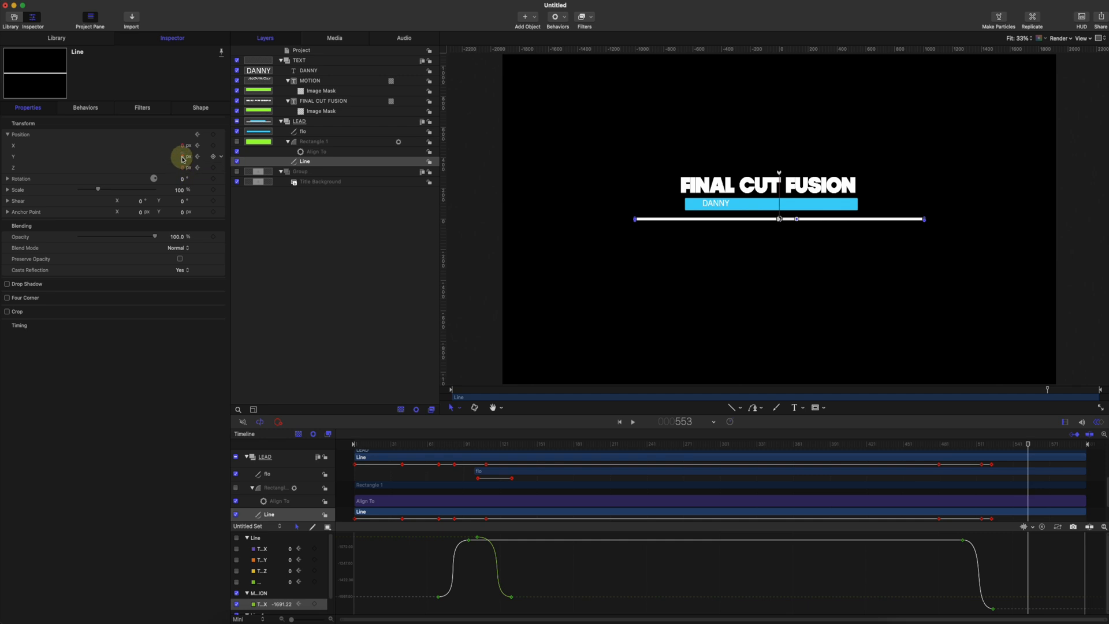
pyautogui.moveTo(182, 157); pyautogui.dragTo(181, 156)
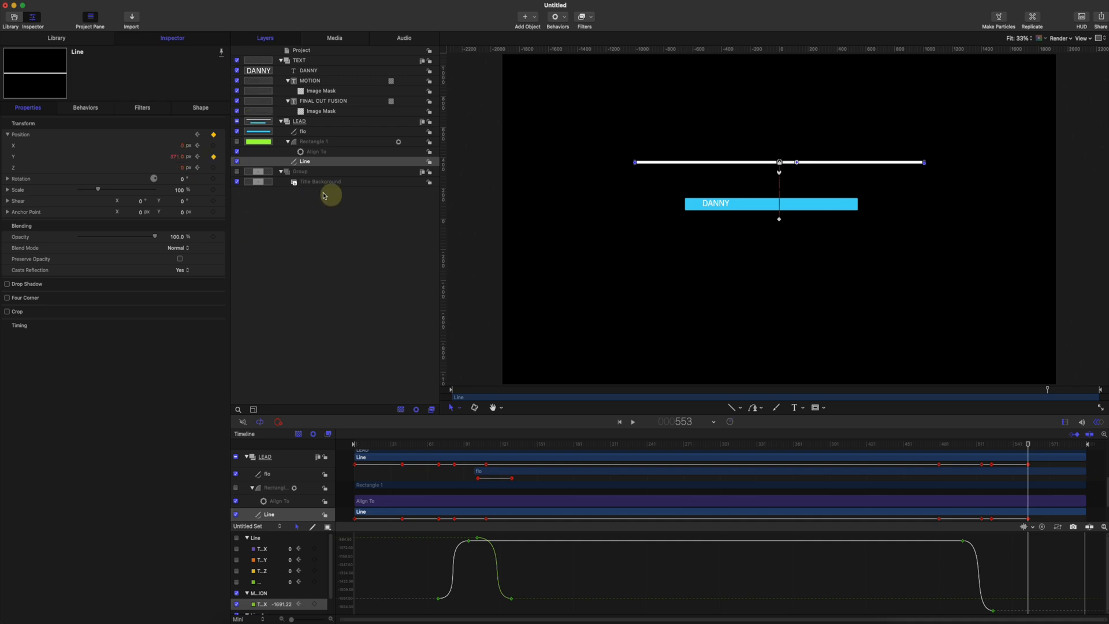
# Step: Isolate the Line's Y position curve in the Keyframe Editor by hiding the MOTION and Line 1 curves
pyautogui.moveTo(1028, 455)
pyautogui.mouseDown()
pyautogui.moveTo(966, 453)
pyautogui.moveTo(1037, 448)
pyautogui.mouseUp()
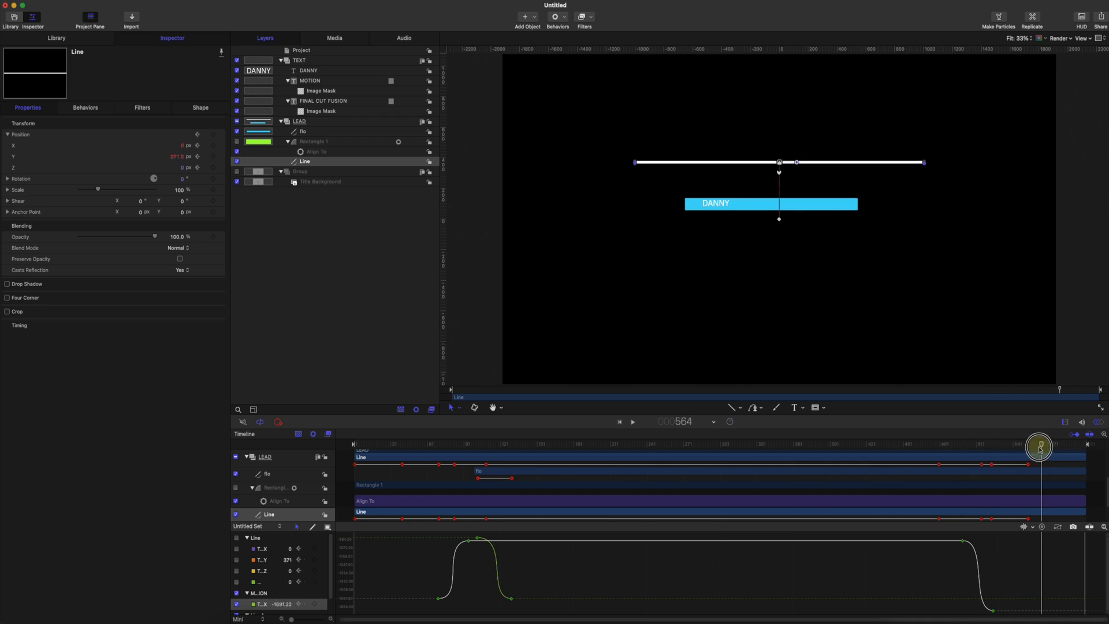
pyautogui.click(217, 162)
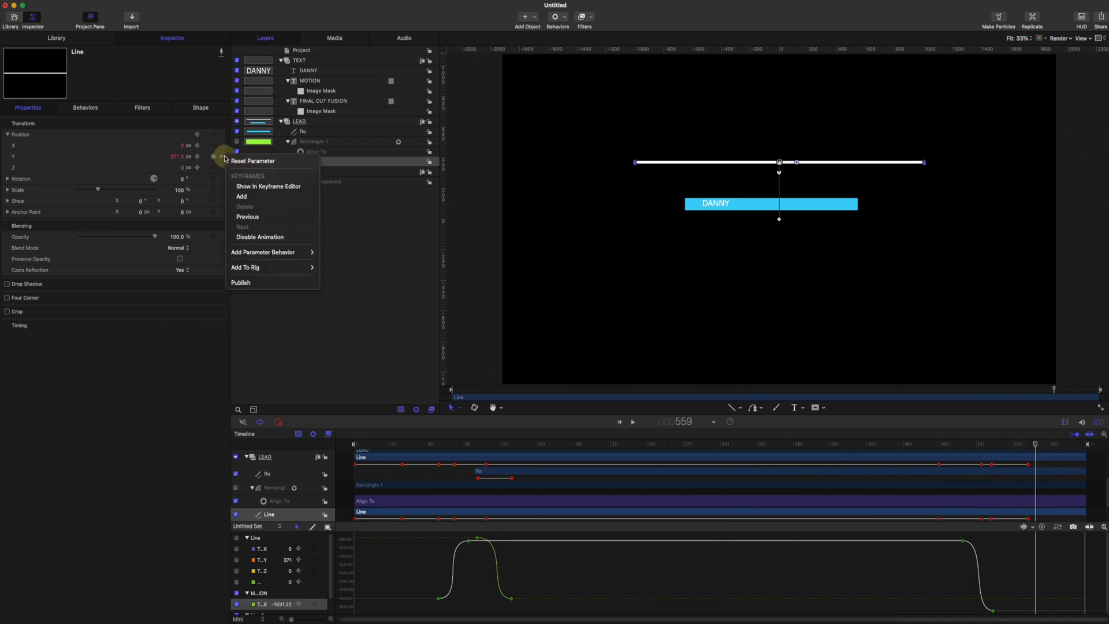
pyautogui.click(265, 183)
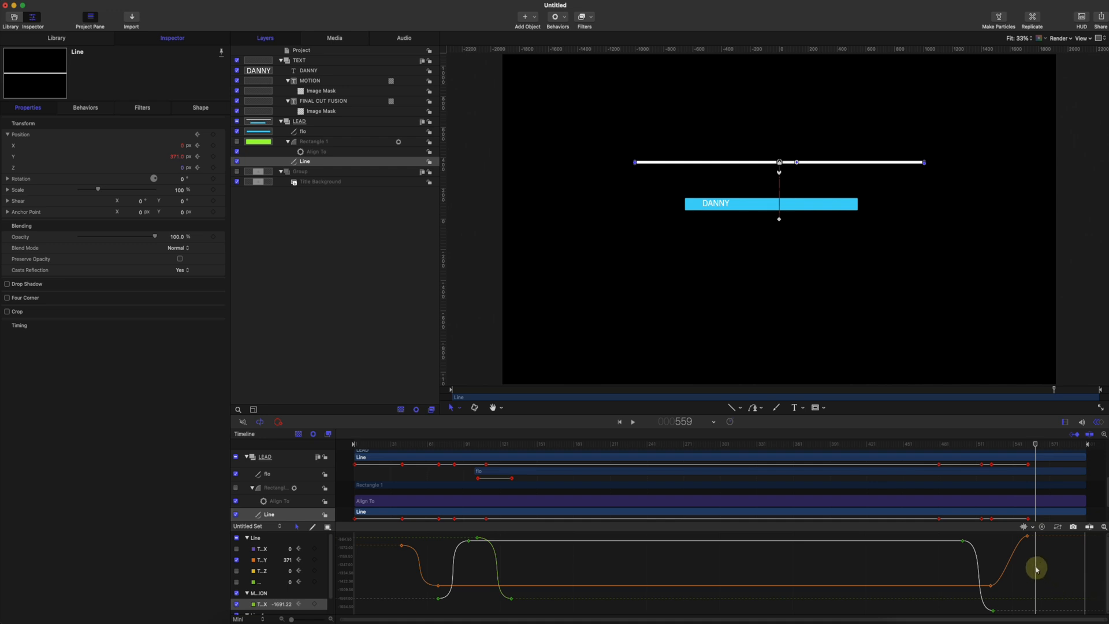
pyautogui.scroll(-1, 241, 596)
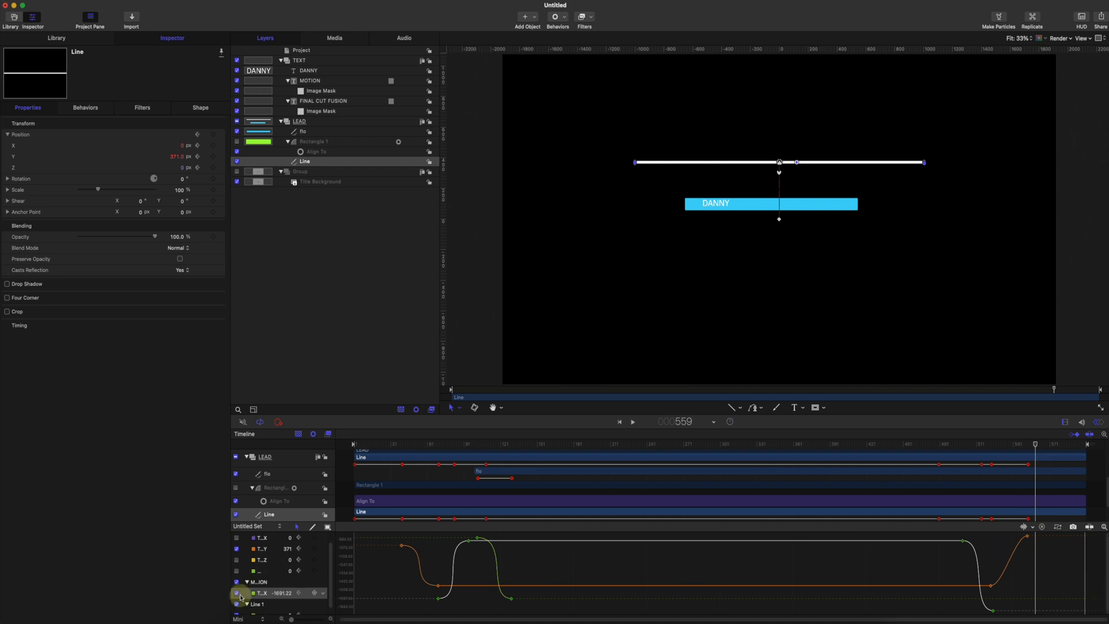
pyautogui.click(237, 583)
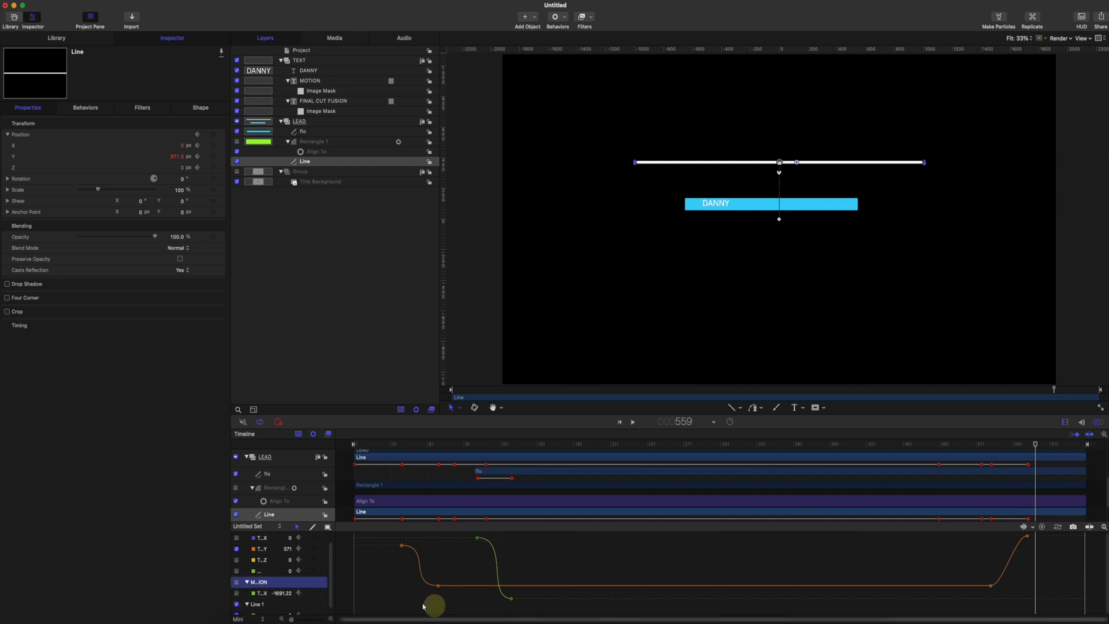
pyautogui.click(237, 548)
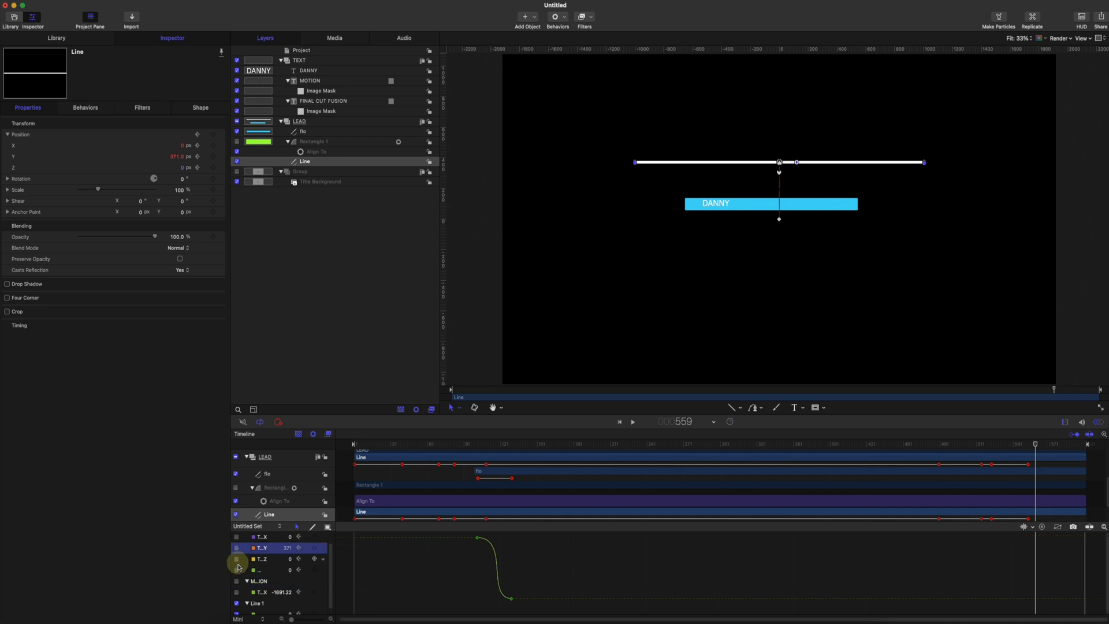
pyautogui.click(237, 604)
pyautogui.scroll(-1, 243, 608)
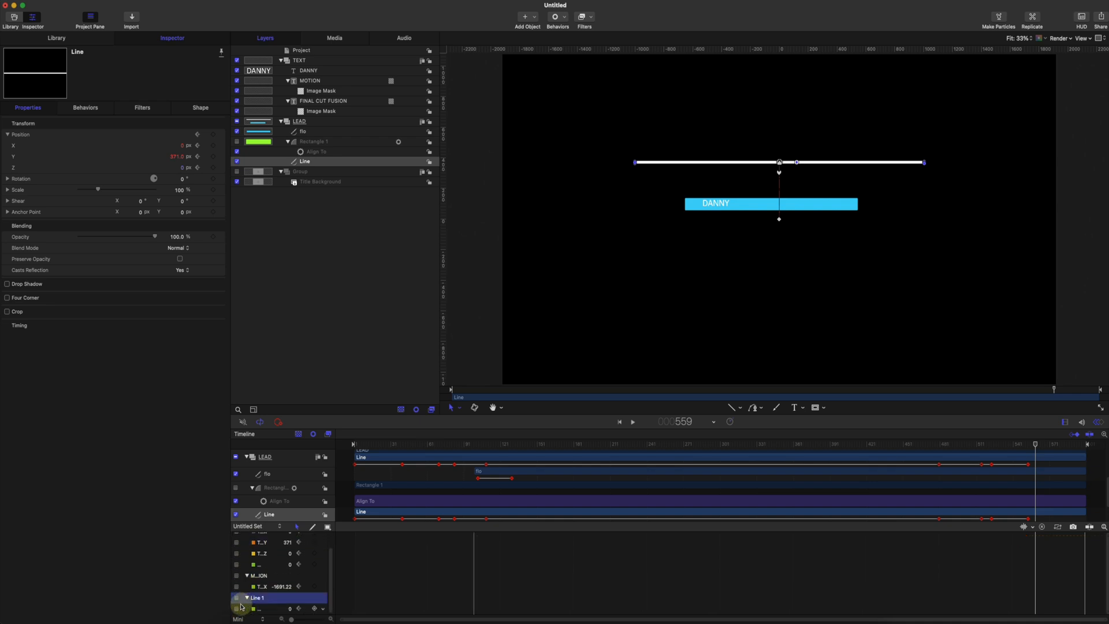
pyautogui.scroll(3, 242, 588)
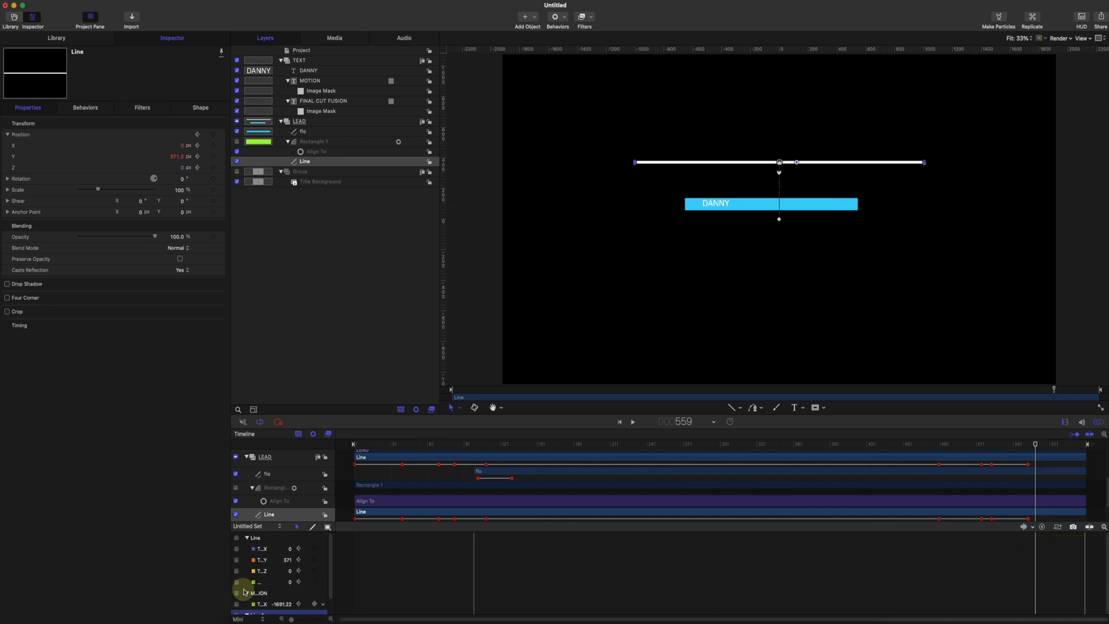
pyautogui.click(222, 157)
pyautogui.click(254, 184)
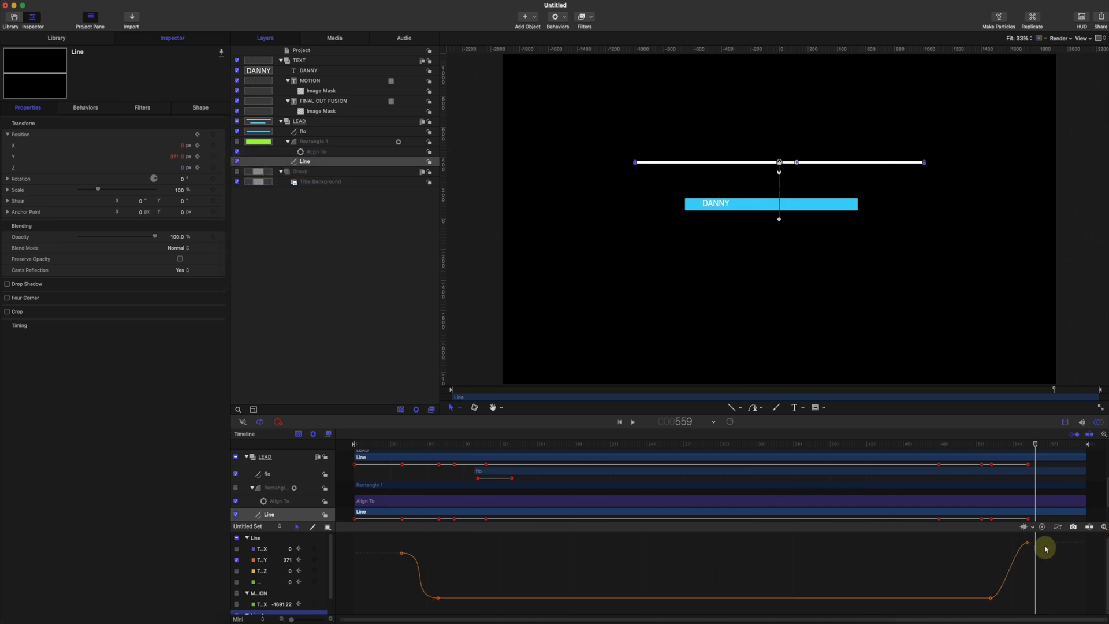
# Step: Break the tangent at the Line's frame 523 Y keyframe and stretch the facing Bezier handles of the last two keyframes horizontally
pyautogui.moveTo(1043, 540); pyautogui.dragTo(995, 601)
pyautogui.rightClick(1005, 598)
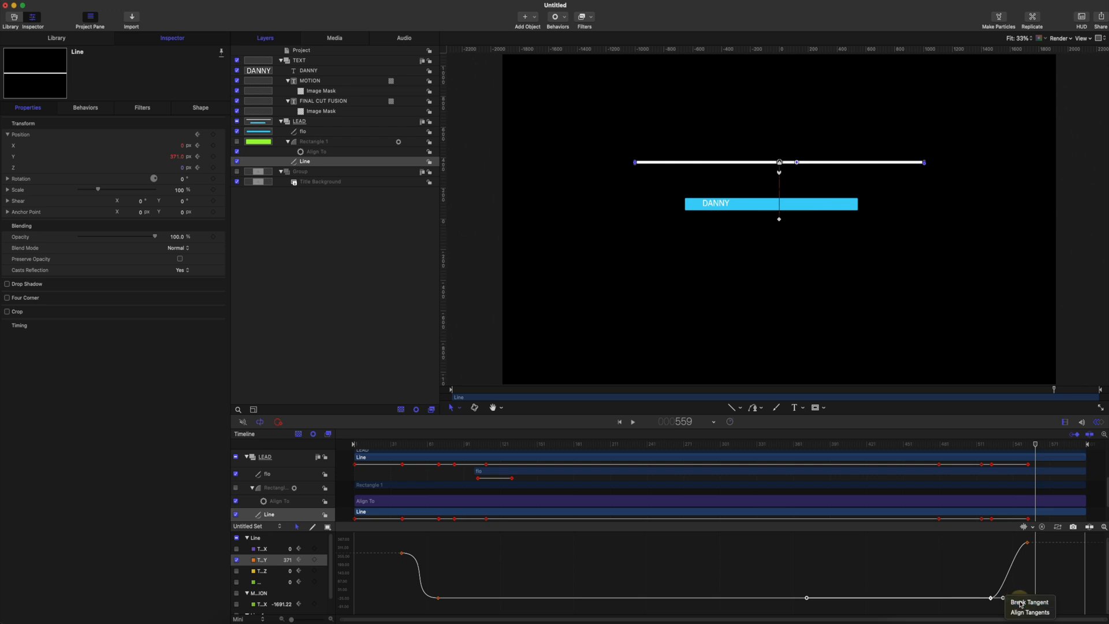
pyautogui.click(1020, 603)
pyautogui.moveTo(1004, 599); pyautogui.dragTo(1031, 598)
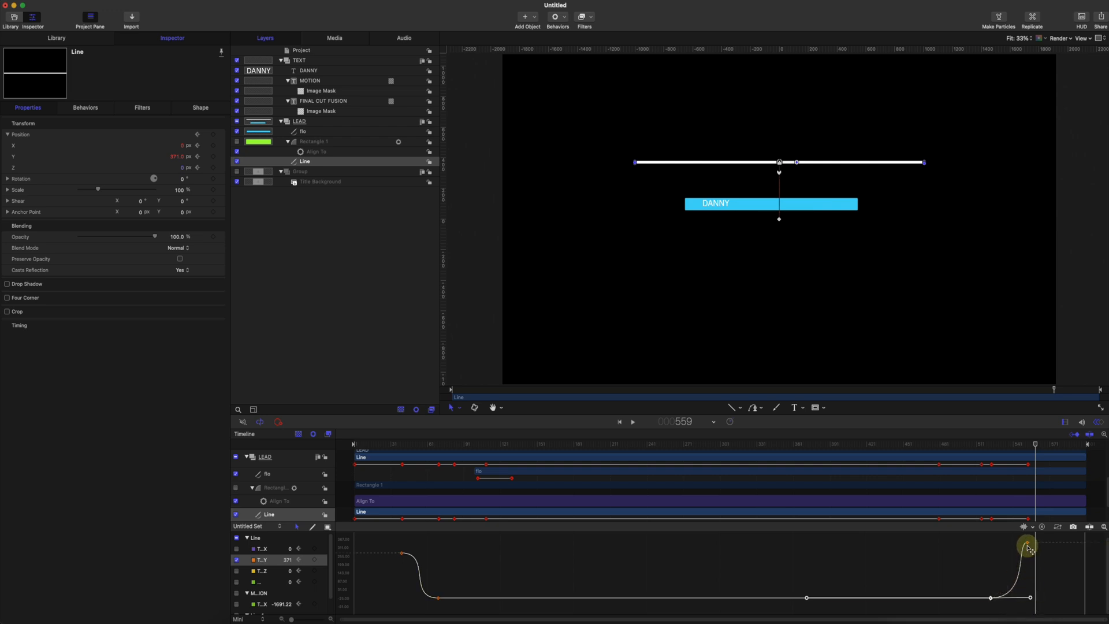
pyautogui.moveTo(1029, 549); pyautogui.dragTo(991, 546)
# Step: Move the Line's last Y position keyframe to about frame 565 and play the exit before and after the change
pyautogui.moveTo(987, 444); pyautogui.dragTo(976, 443)
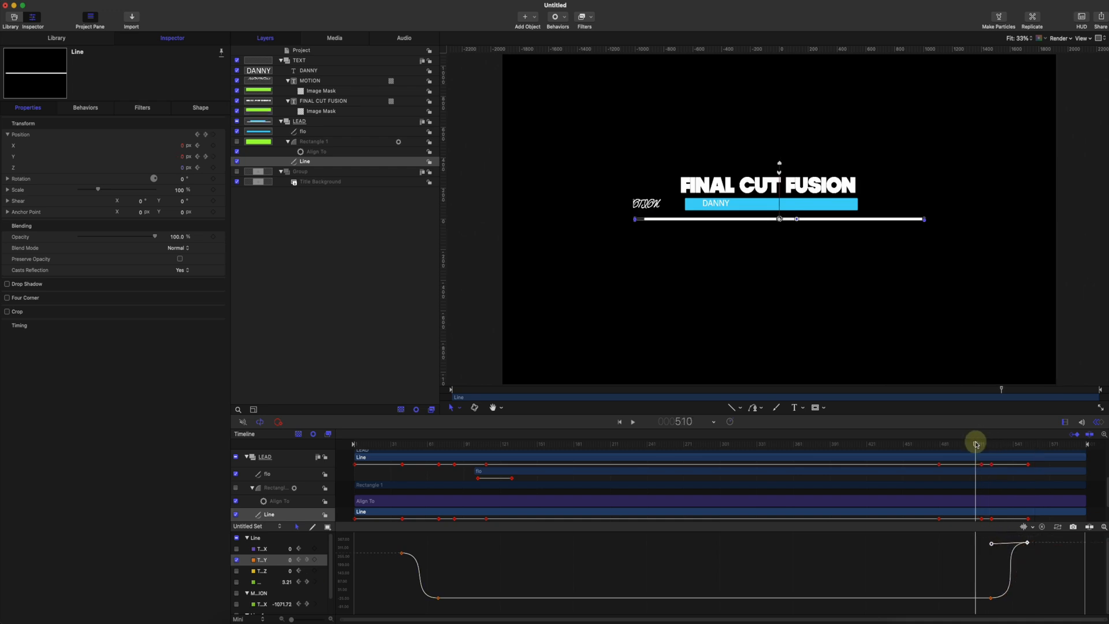
pyautogui.press('space')
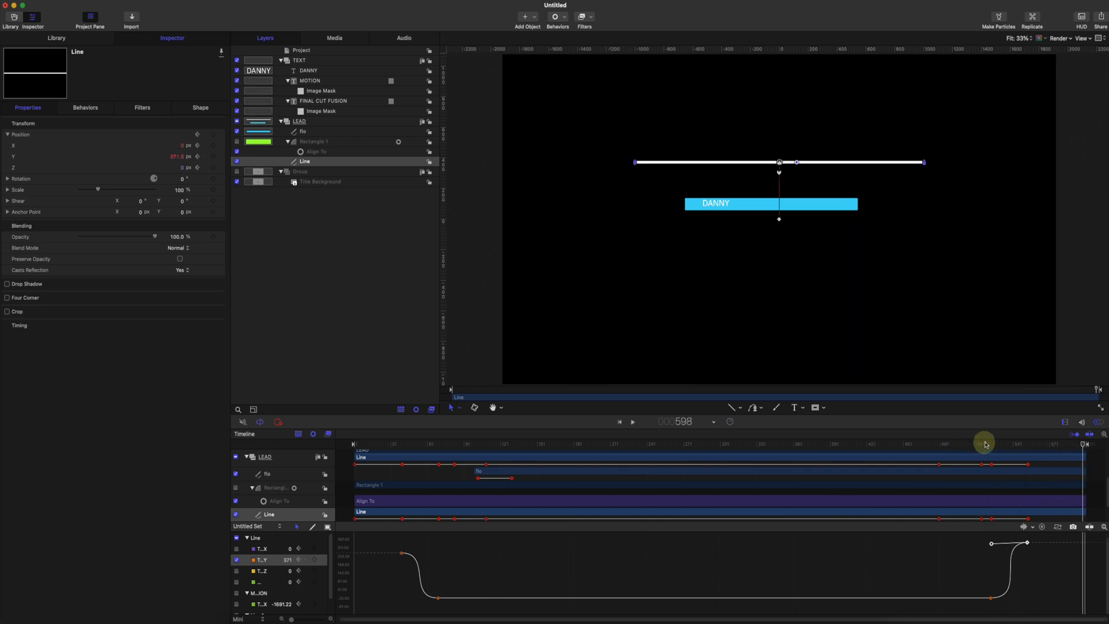
pyautogui.moveTo(1032, 467); pyautogui.dragTo(1045, 469)
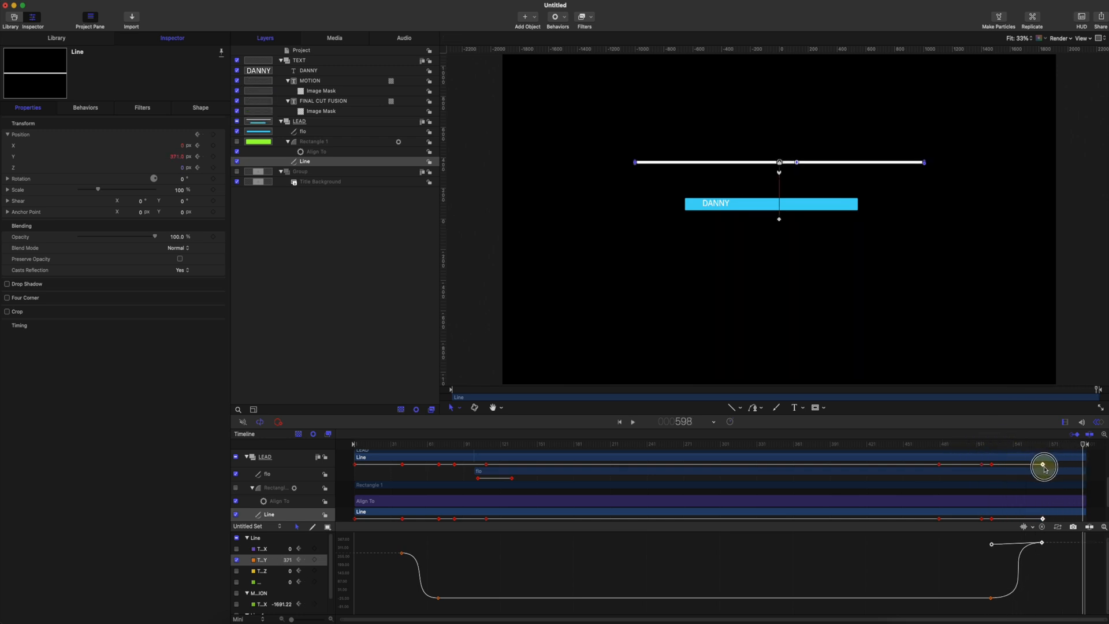
pyautogui.click(979, 443)
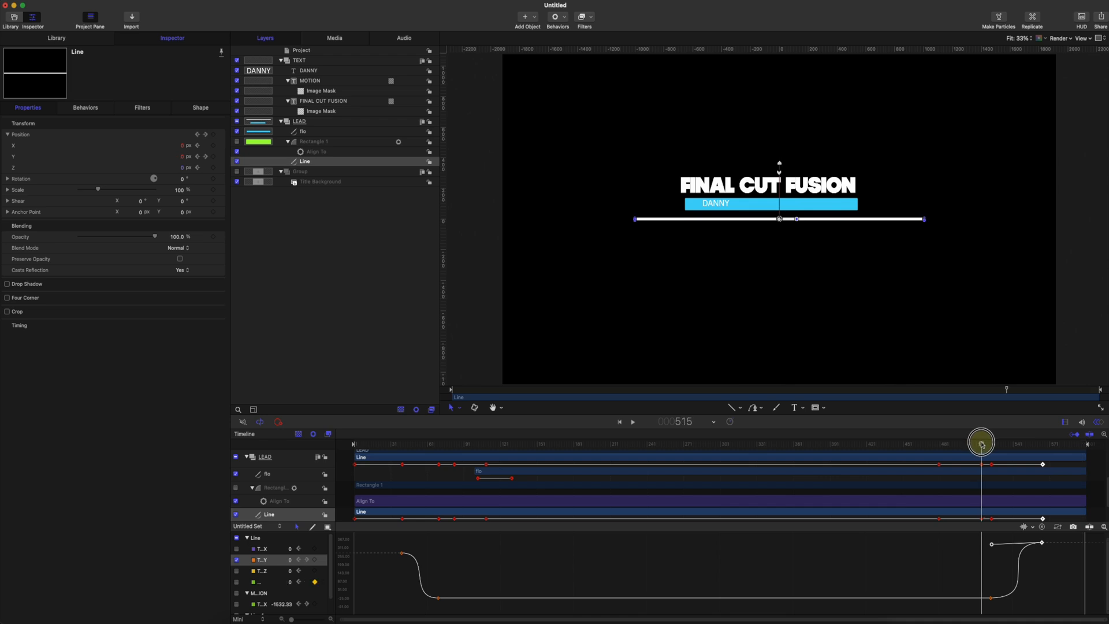
pyautogui.press('space')
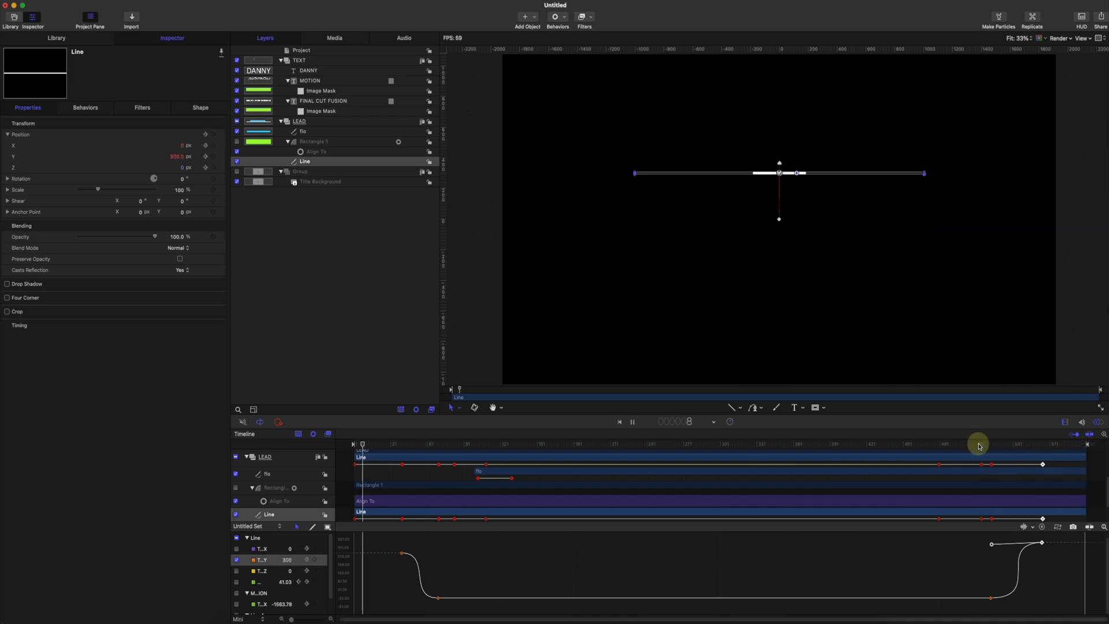
pyautogui.press('space')
# Step: Keyframe the Line's First and Last Point Offsets at frame 568, then set both to 50% at frame 594
pyautogui.moveTo(983, 444); pyautogui.dragTo(1047, 444)
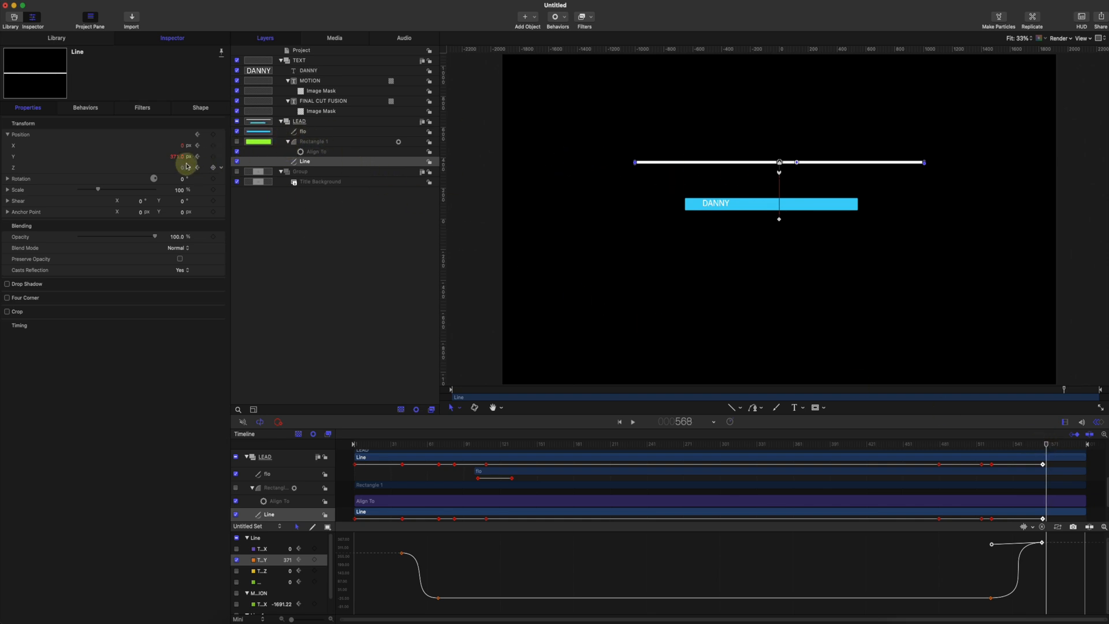
pyautogui.click(200, 107)
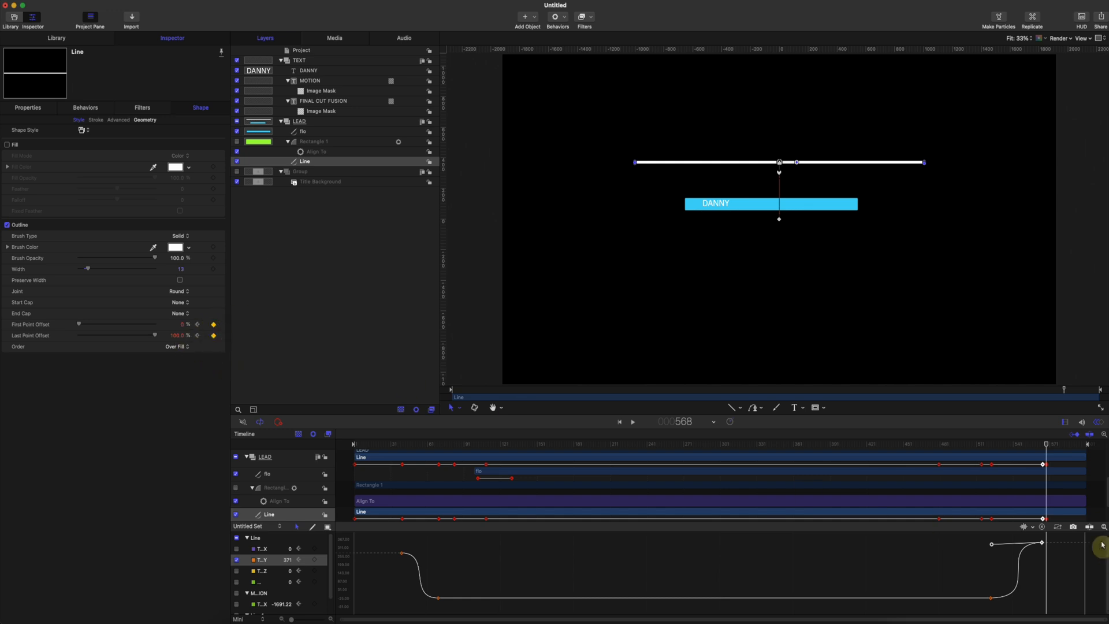
pyautogui.moveTo(1045, 445); pyautogui.dragTo(1080, 446)
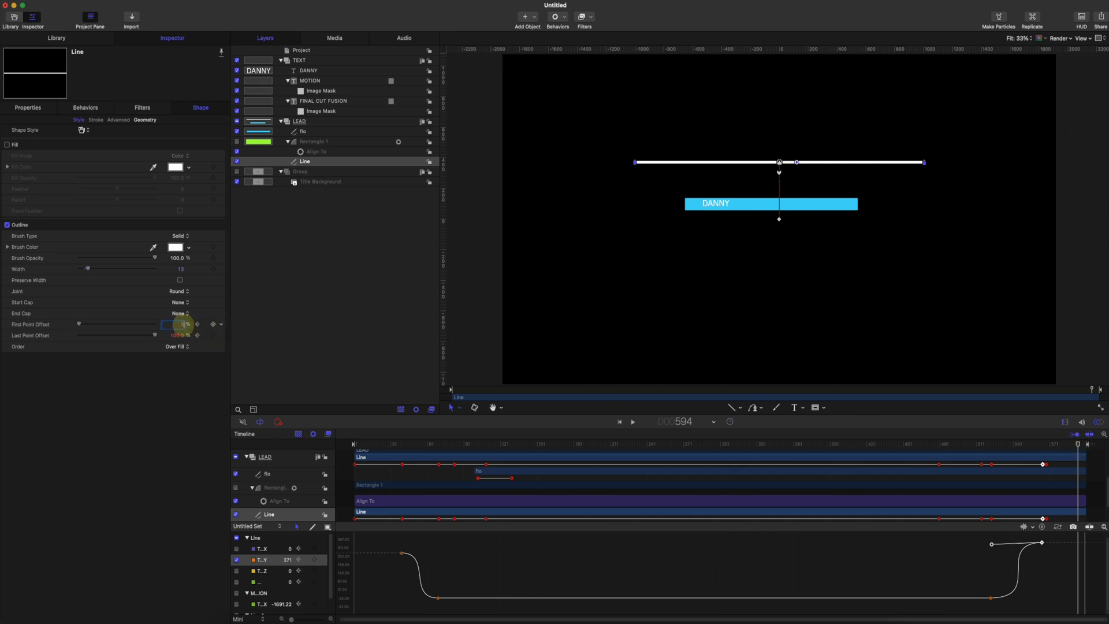
pyautogui.press('Return')
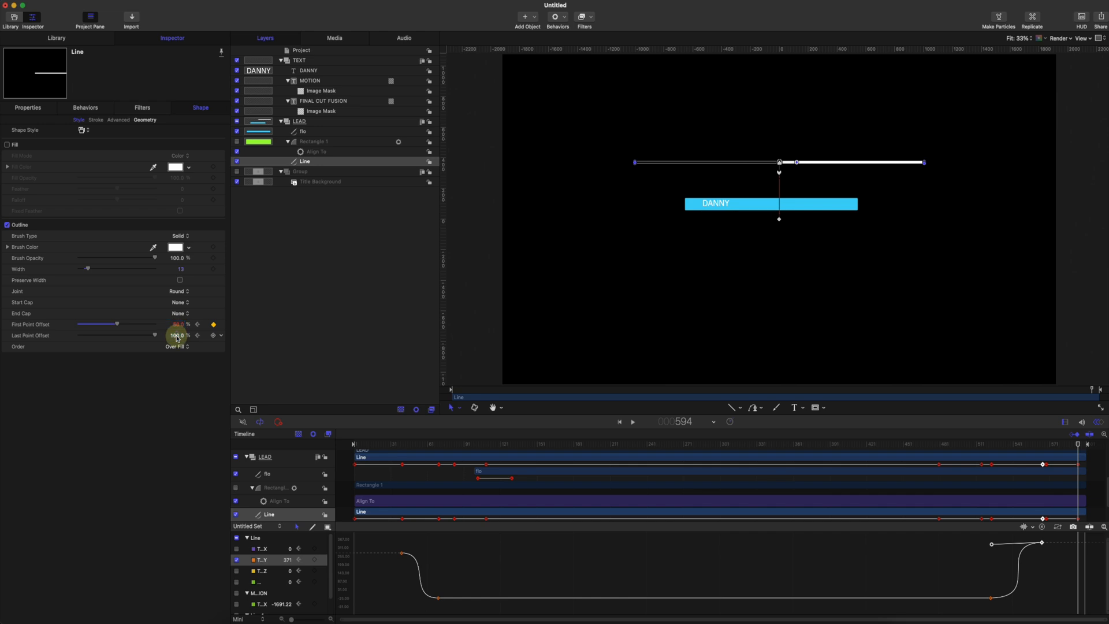
pyautogui.click(176, 335)
pyautogui.write('50')
pyautogui.press('Return')
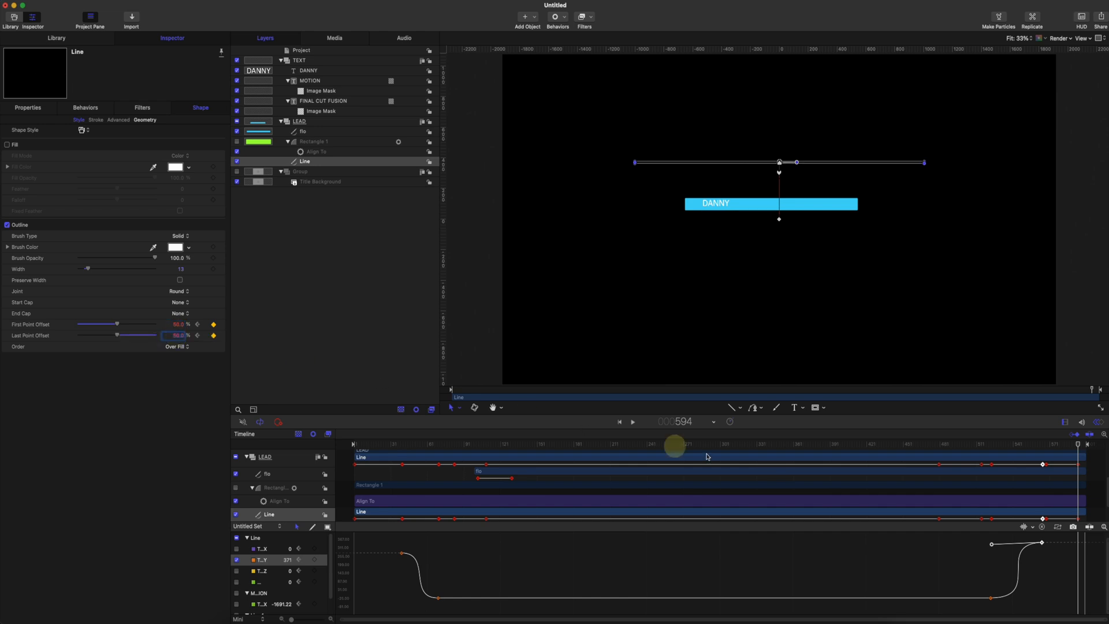
pyautogui.moveTo(1050, 443)
pyautogui.mouseDown()
pyautogui.moveTo(643, 442)
pyautogui.moveTo(355, 461)
pyautogui.moveTo(857, 446)
pyautogui.moveTo(1088, 460)
pyautogui.mouseUp()
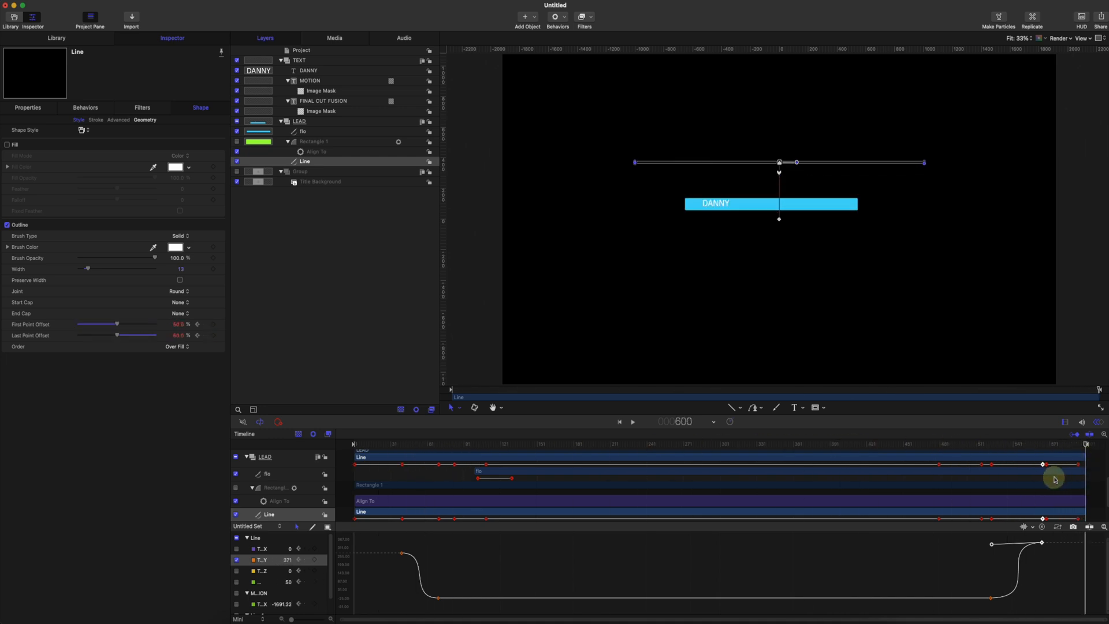
# Step: Hide the Keyframe Editor, then keyframe flo's First Point Offset at frame 457 and set it to 100% at frame 479
pyautogui.click(1100, 424)
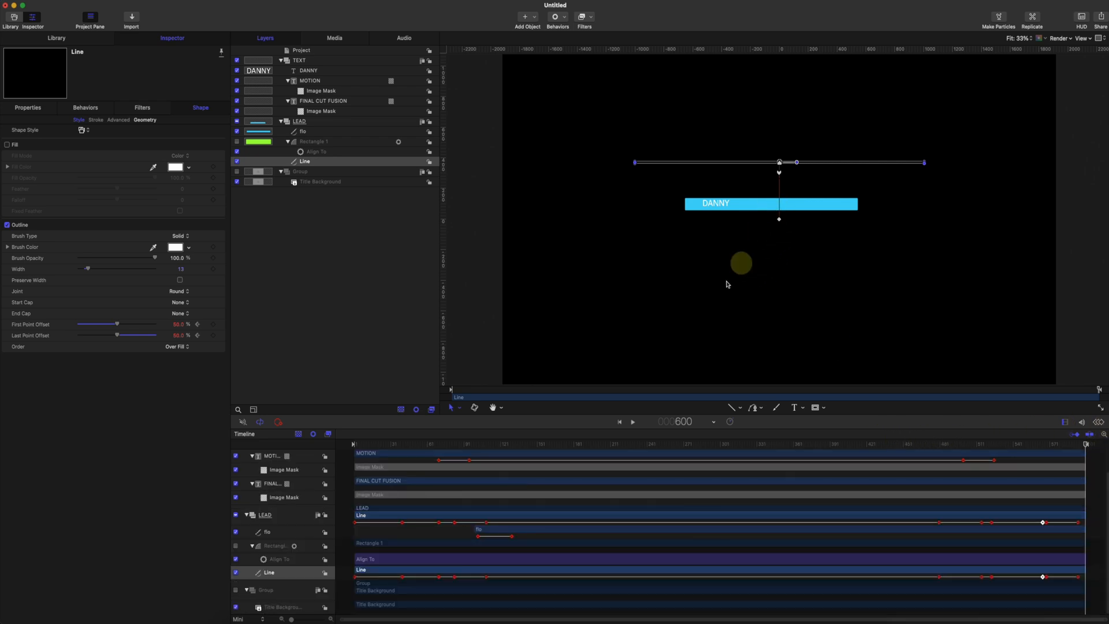
pyautogui.moveTo(518, 439); pyautogui.dragTo(910, 445)
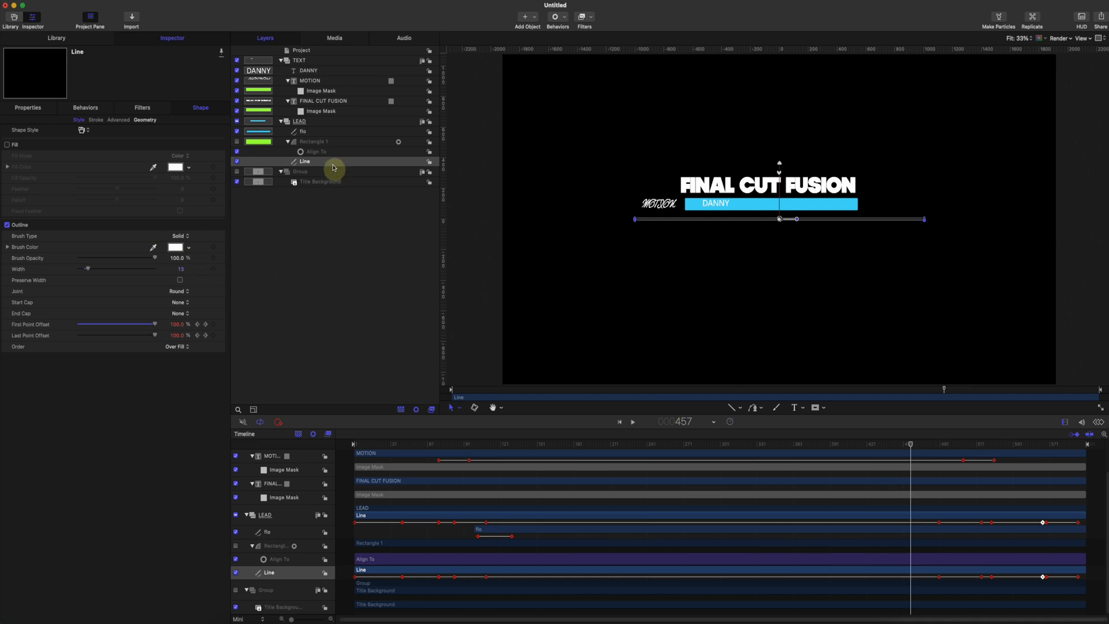
pyautogui.click(303, 132)
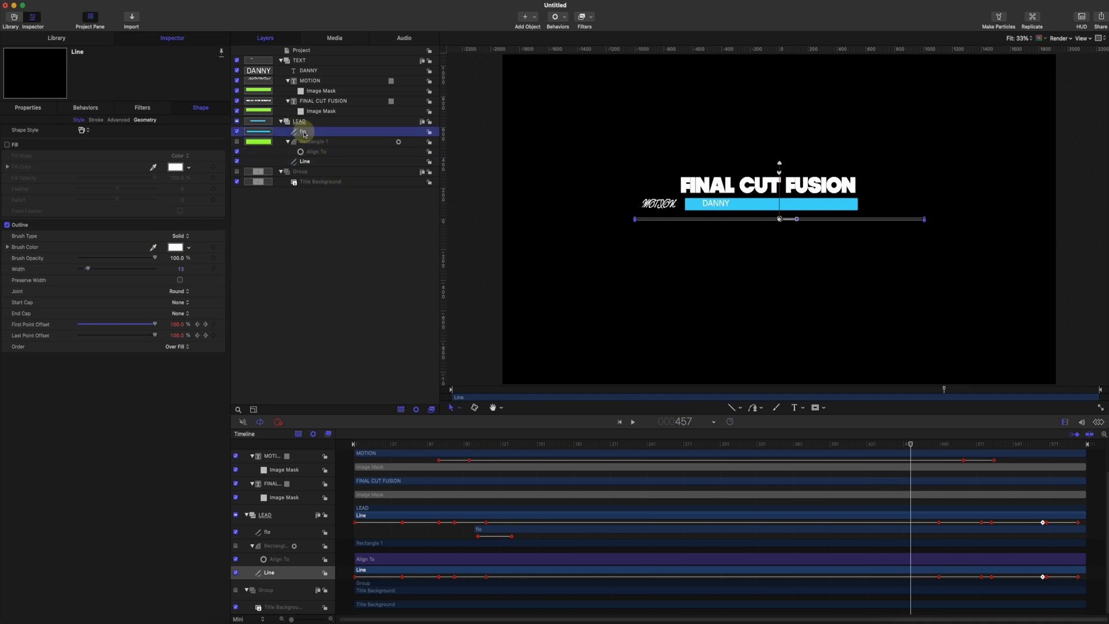
pyautogui.click(214, 326)
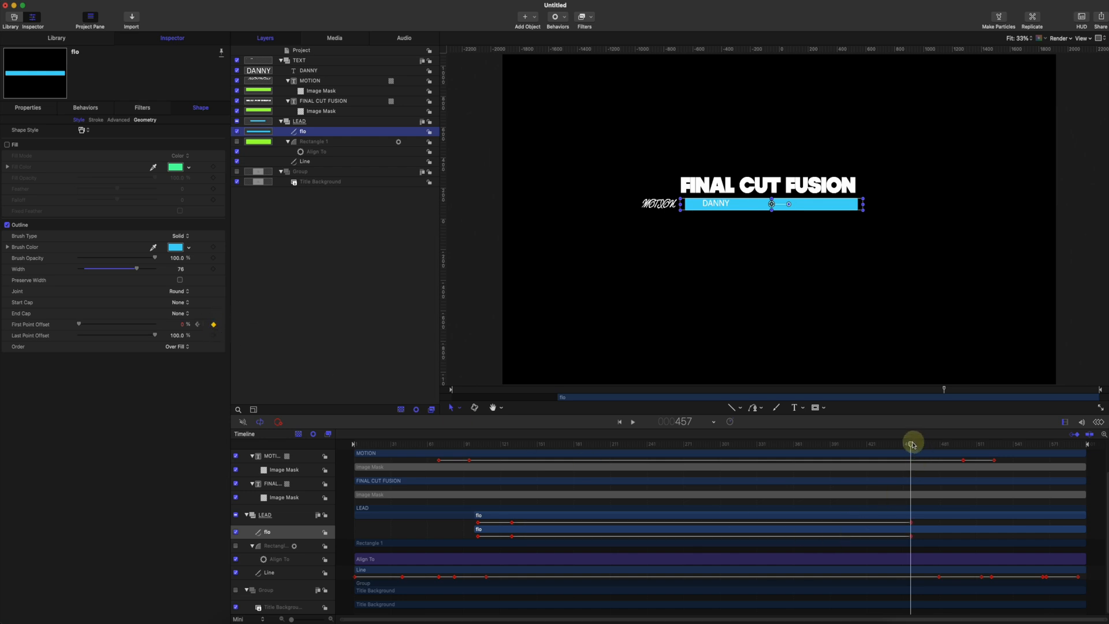
pyautogui.moveTo(911, 444); pyautogui.dragTo(938, 448)
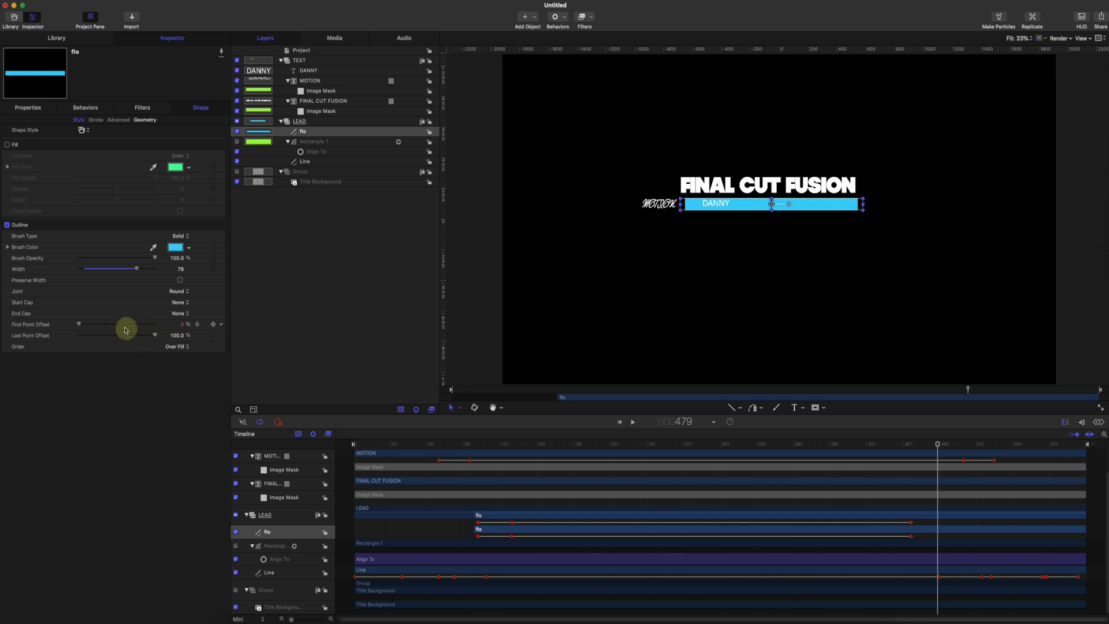
pyautogui.moveTo(78, 324); pyautogui.dragTo(166, 325)
pyautogui.moveTo(938, 446)
pyautogui.mouseDown()
pyautogui.moveTo(474, 457)
pyautogui.moveTo(879, 458)
pyautogui.moveTo(929, 474)
pyautogui.moveTo(876, 468)
pyautogui.moveTo(944, 471)
pyautogui.moveTo(866, 468)
pyautogui.moveTo(959, 475)
pyautogui.mouseUp()
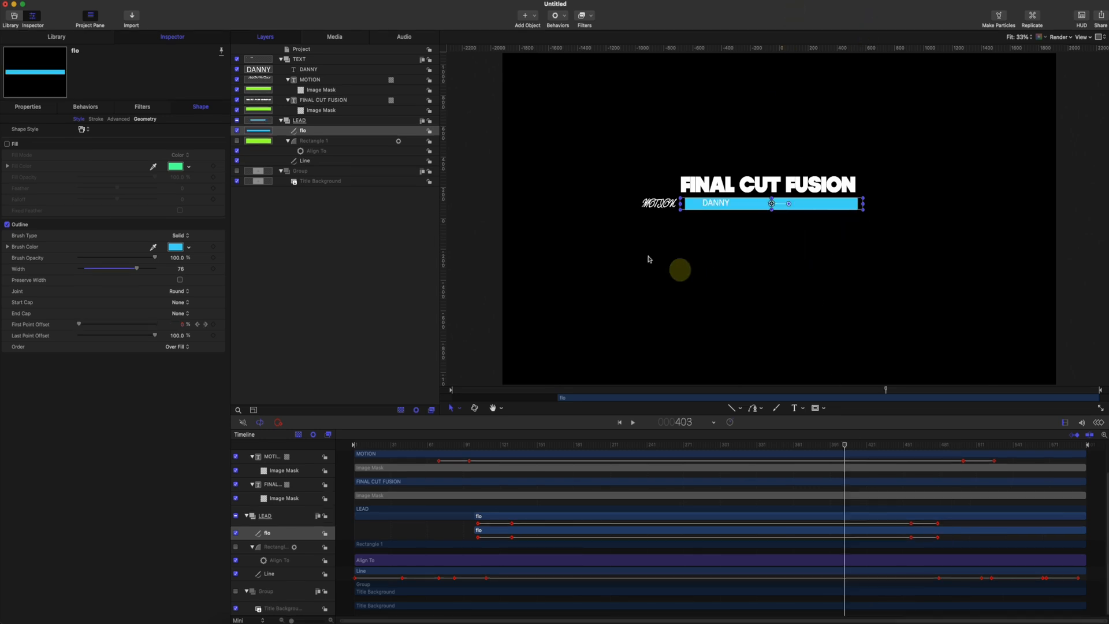
# Step: Duplicate the flo layer, rename the copy flo mask and deactivate it
pyautogui.rightClick(307, 133)
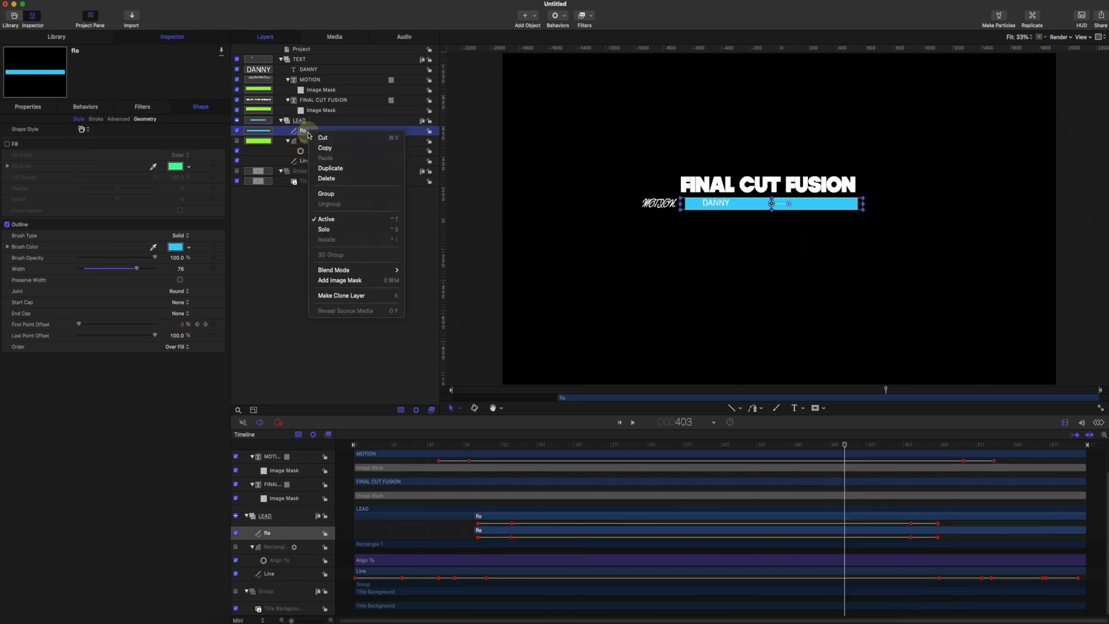
pyautogui.click(325, 169)
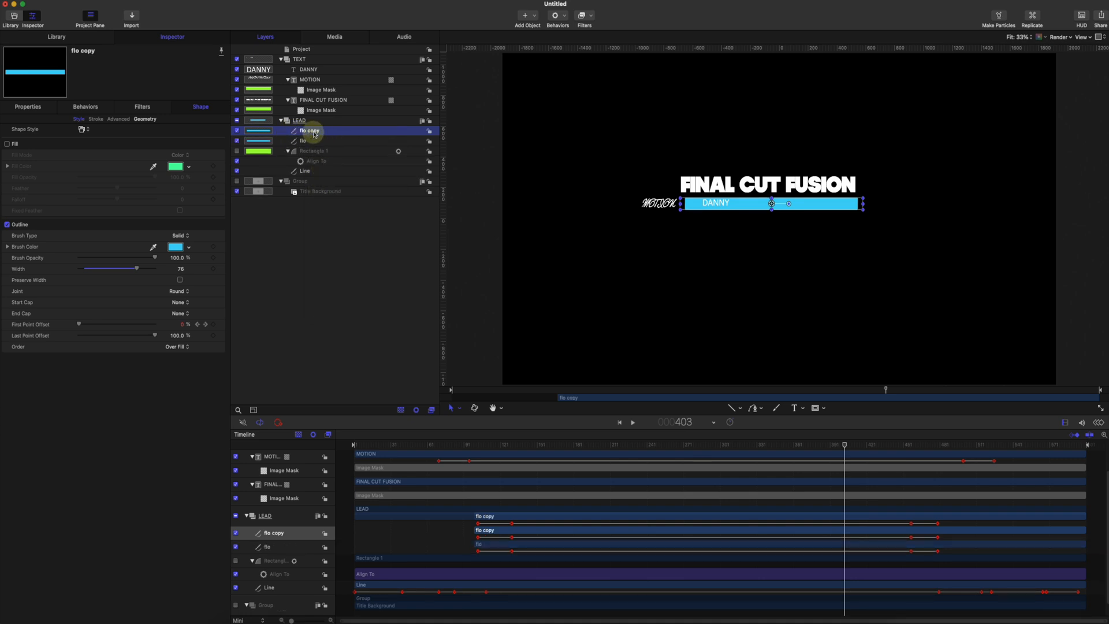
pyautogui.doubleClick(315, 134)
pyautogui.click(237, 131)
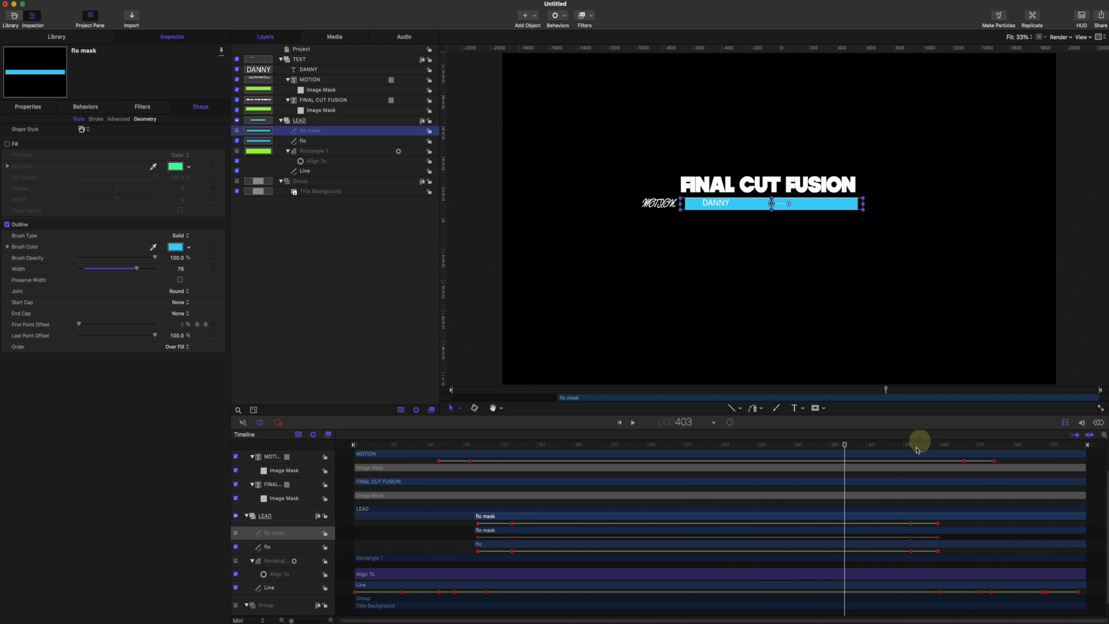
# Step: Keyframe flo's Last Point Offset at frame 109, shift that keyframe to about frame 112, and set the offset to 3% at frame 143
pyautogui.moveTo(844, 448); pyautogui.dragTo(915, 448)
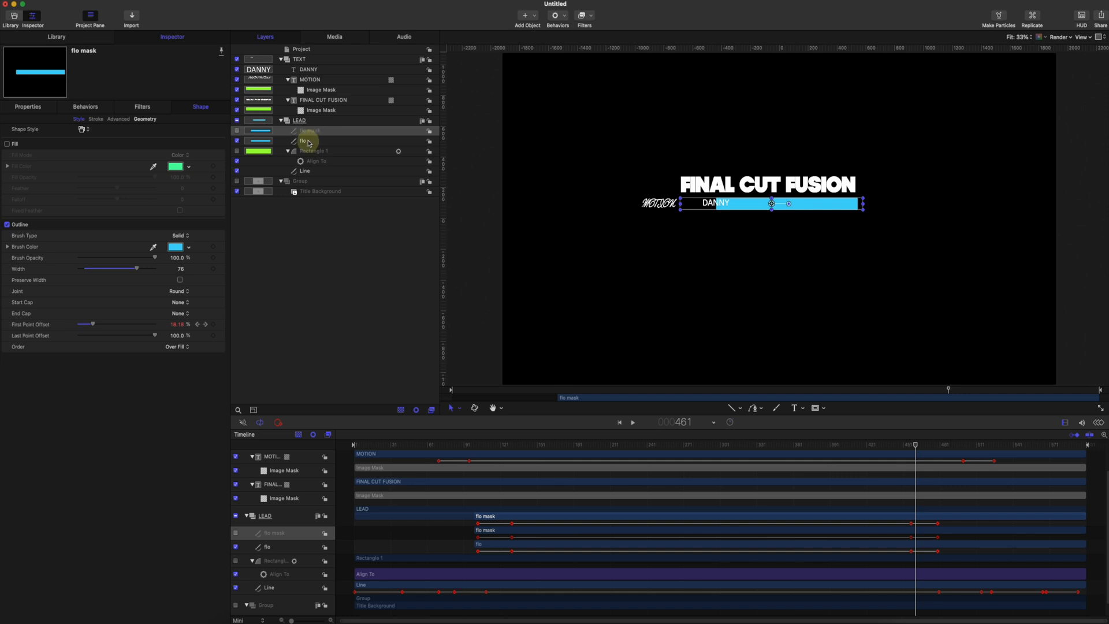
pyautogui.moveTo(915, 446); pyautogui.dragTo(577, 460)
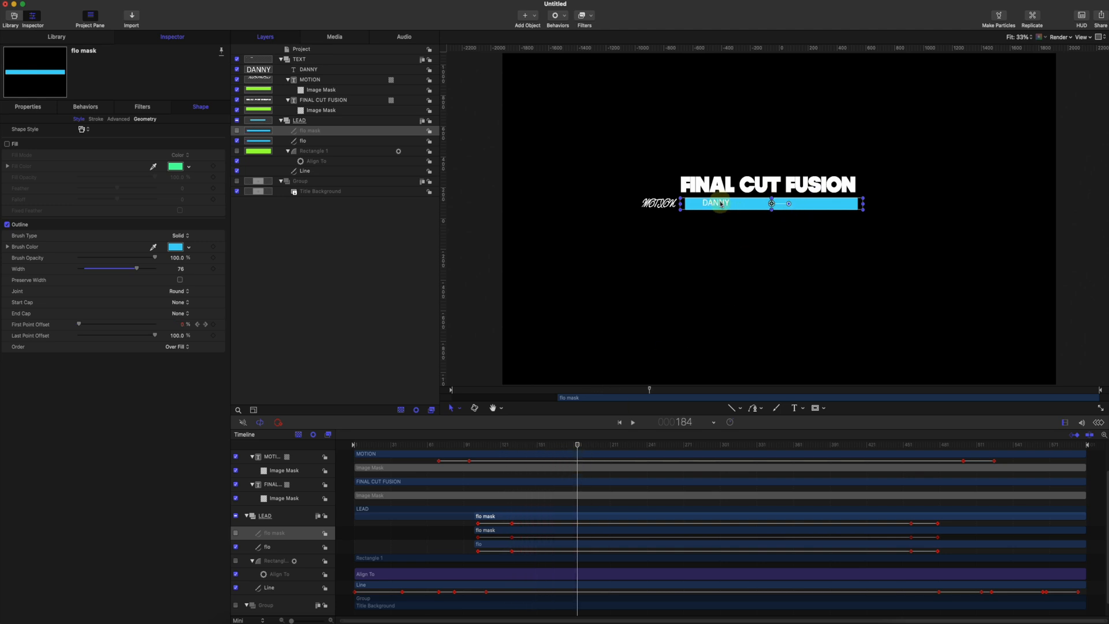
pyautogui.click(304, 143)
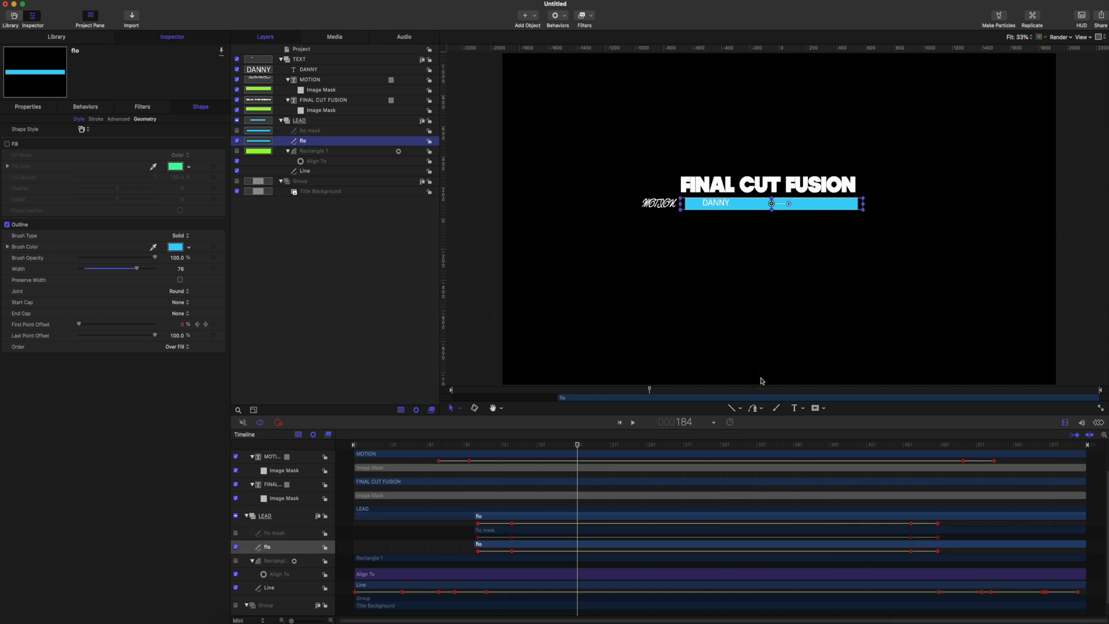
pyautogui.moveTo(579, 437); pyautogui.dragTo(485, 452)
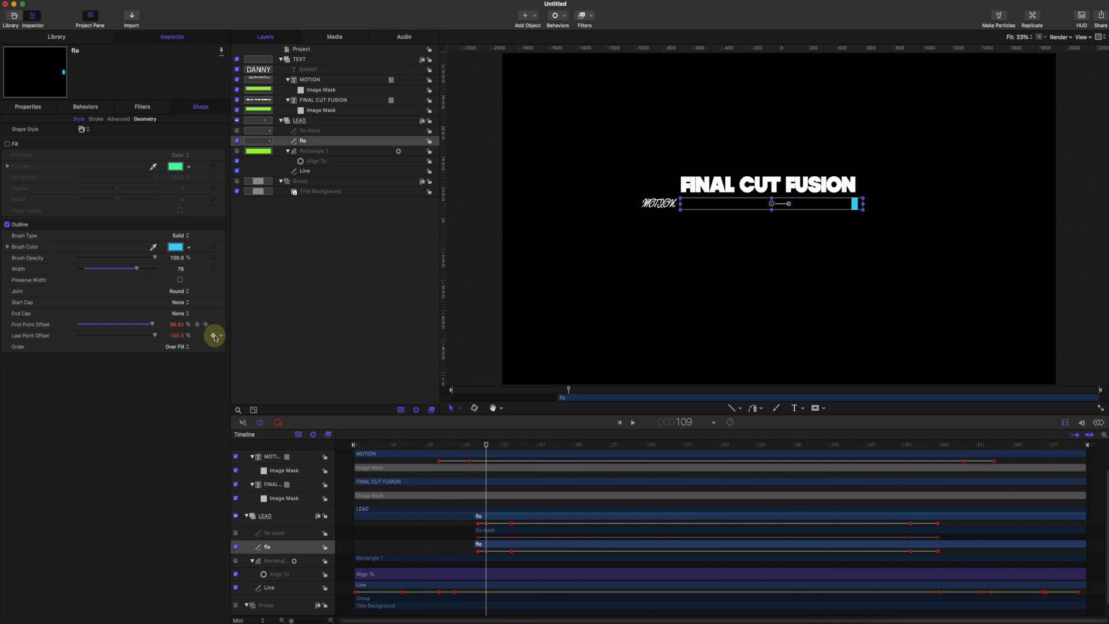
pyautogui.click(214, 336)
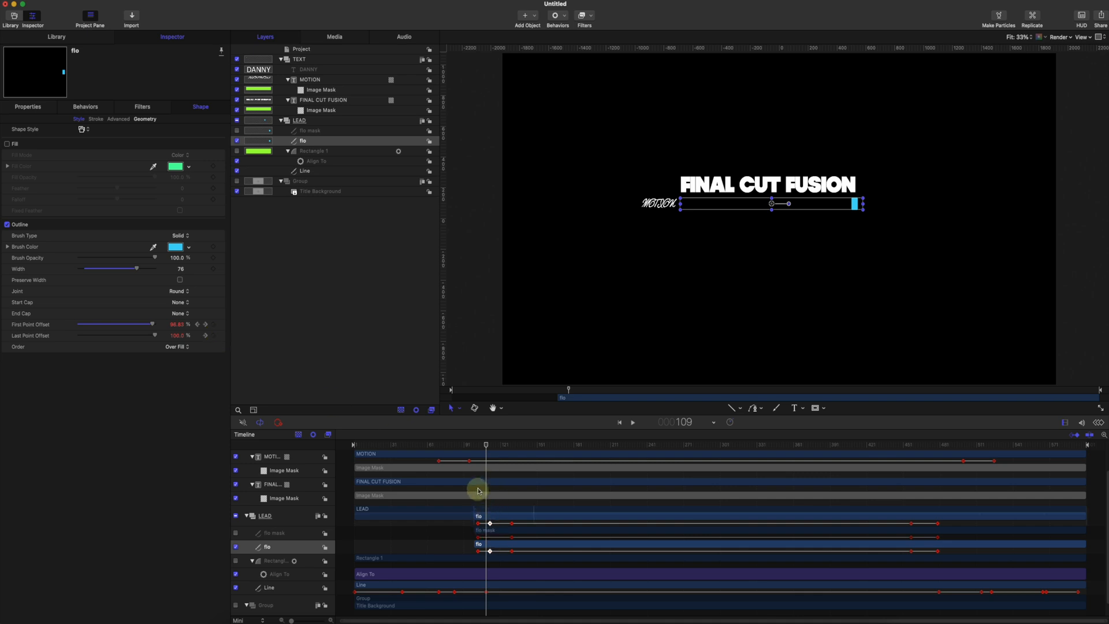
pyautogui.moveTo(485, 445); pyautogui.dragTo(527, 445)
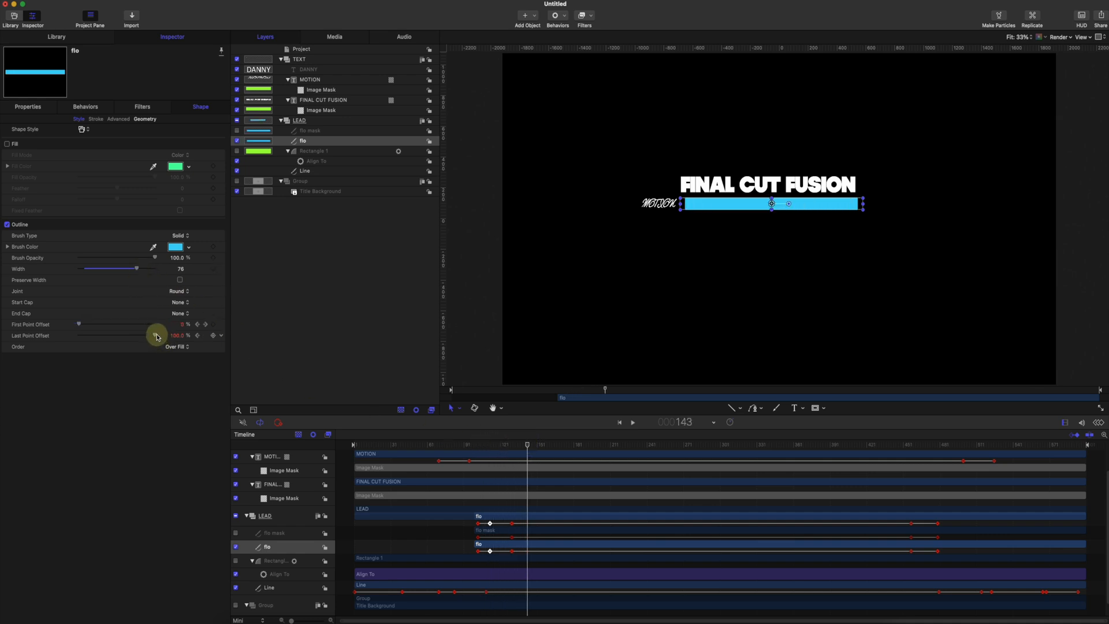
pyautogui.moveTo(153, 336); pyautogui.dragTo(100, 336)
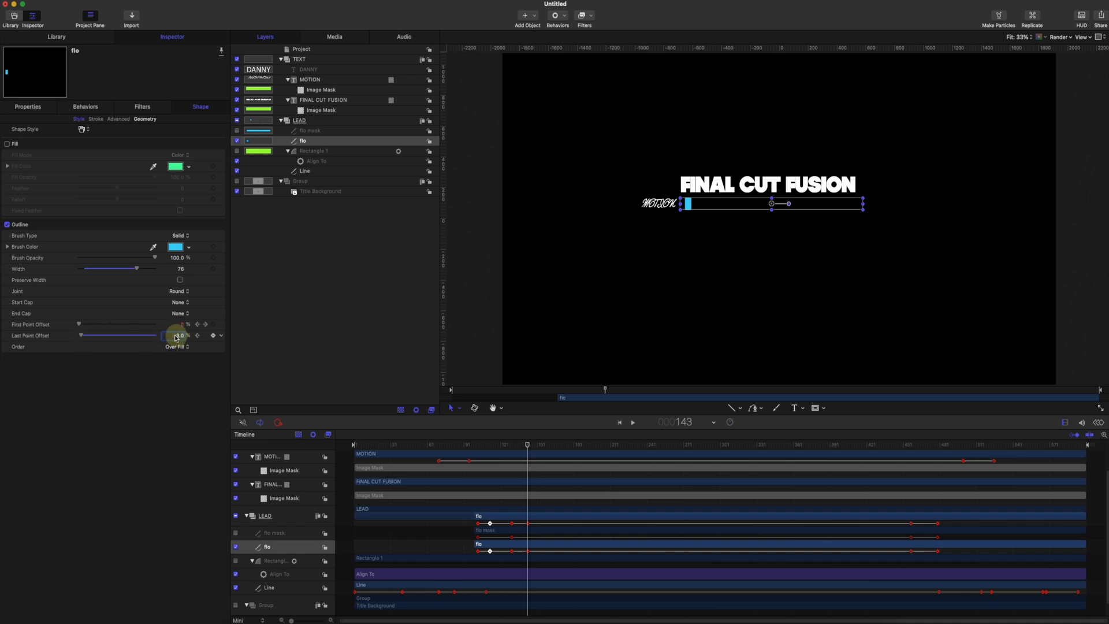
pyautogui.moveTo(497, 444)
pyautogui.mouseDown()
pyautogui.moveTo(470, 446)
pyautogui.moveTo(532, 452)
pyautogui.moveTo(492, 444)
pyautogui.mouseUp()
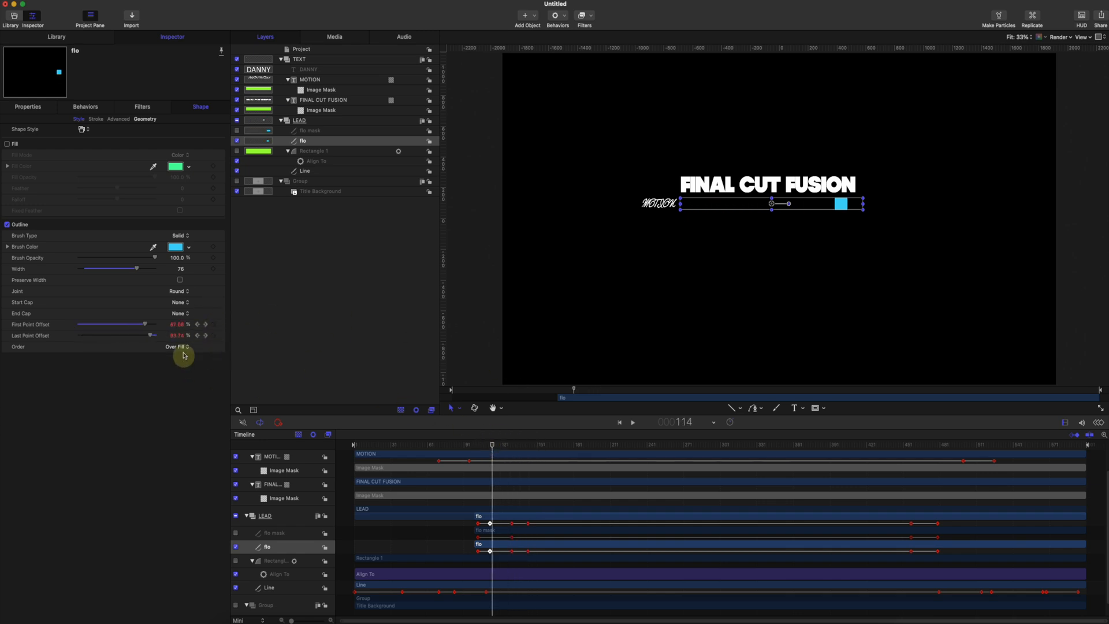
# Step: Reopen the Keyframe Editor, hide the Line's Y position curve and show flo's First Point Offset curve in full
pyautogui.click(1099, 423)
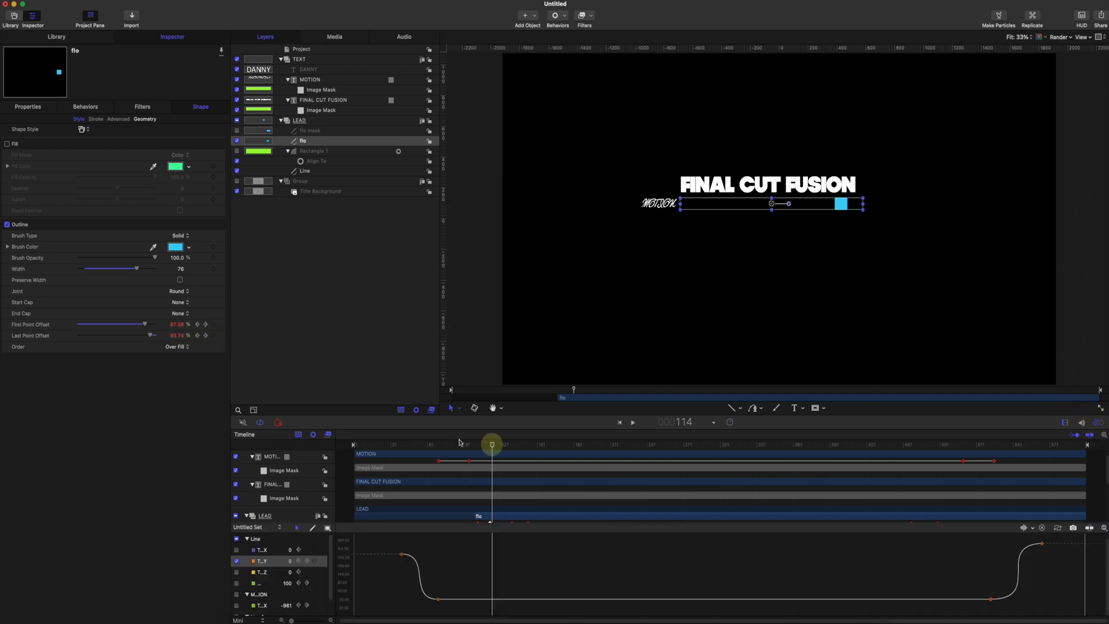
pyautogui.click(238, 562)
pyautogui.click(222, 325)
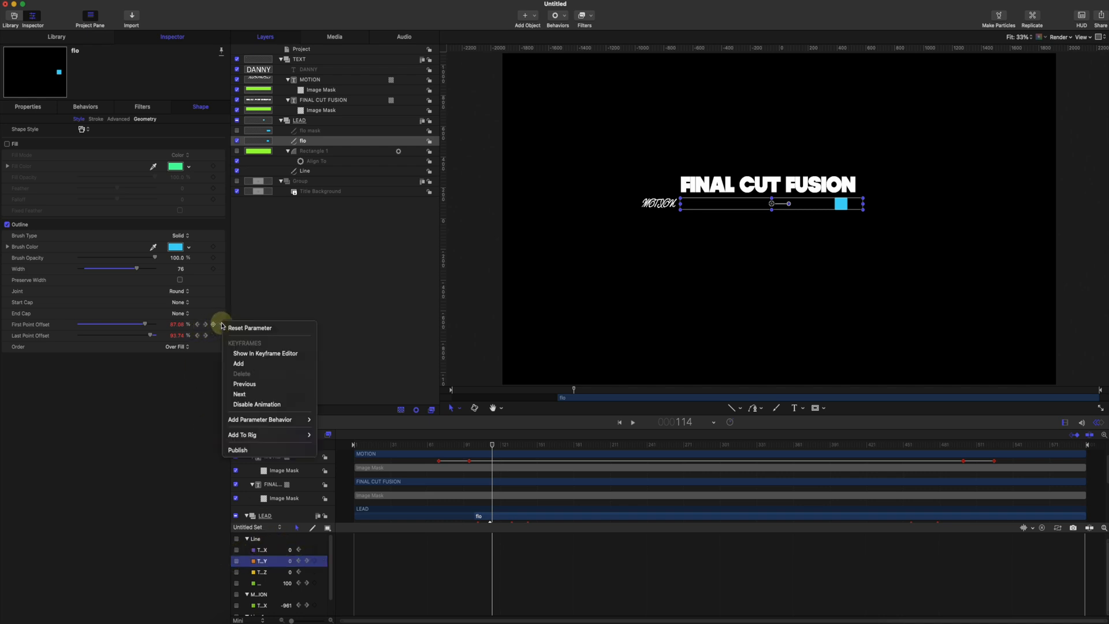
pyautogui.click(265, 353)
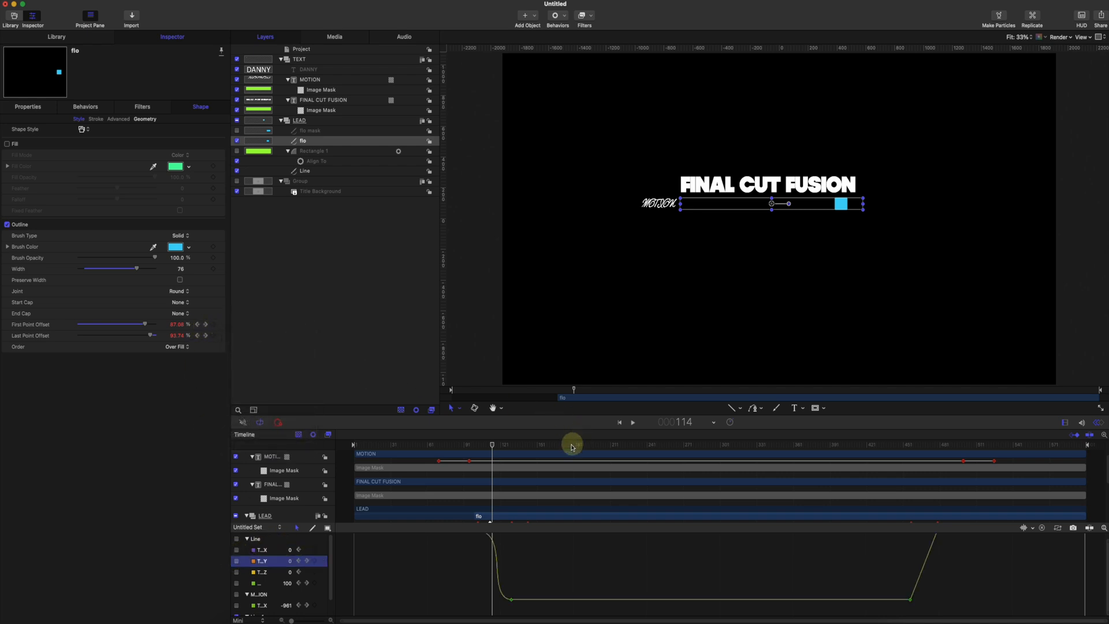
pyautogui.scroll(1, 694, 558)
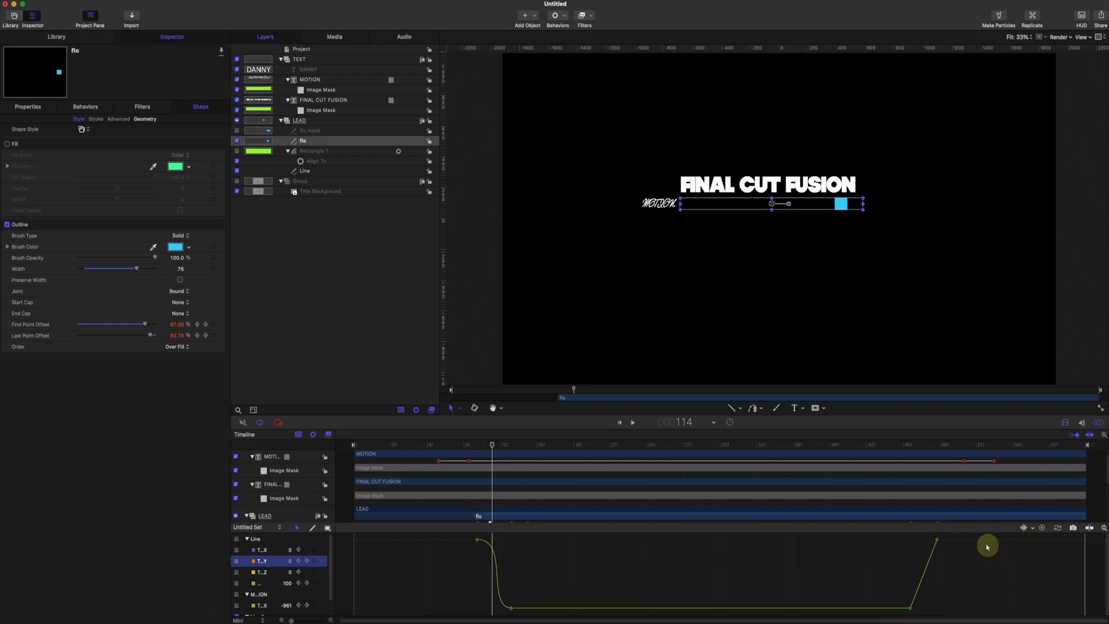
# Step: Set flo's First Point Offset exit keyframes at frames 457 and 479 to Bezier interpolation
pyautogui.moveTo(959, 533); pyautogui.dragTo(909, 605)
pyautogui.rightClick(909, 605)
pyautogui.moveTo(964, 590)
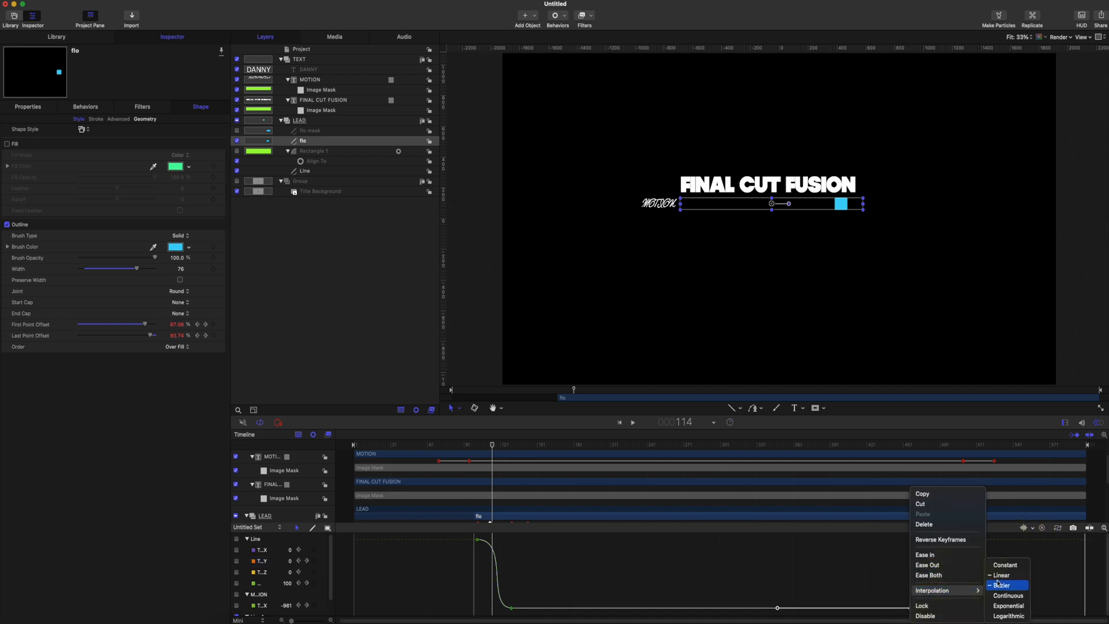
pyautogui.click(1002, 584)
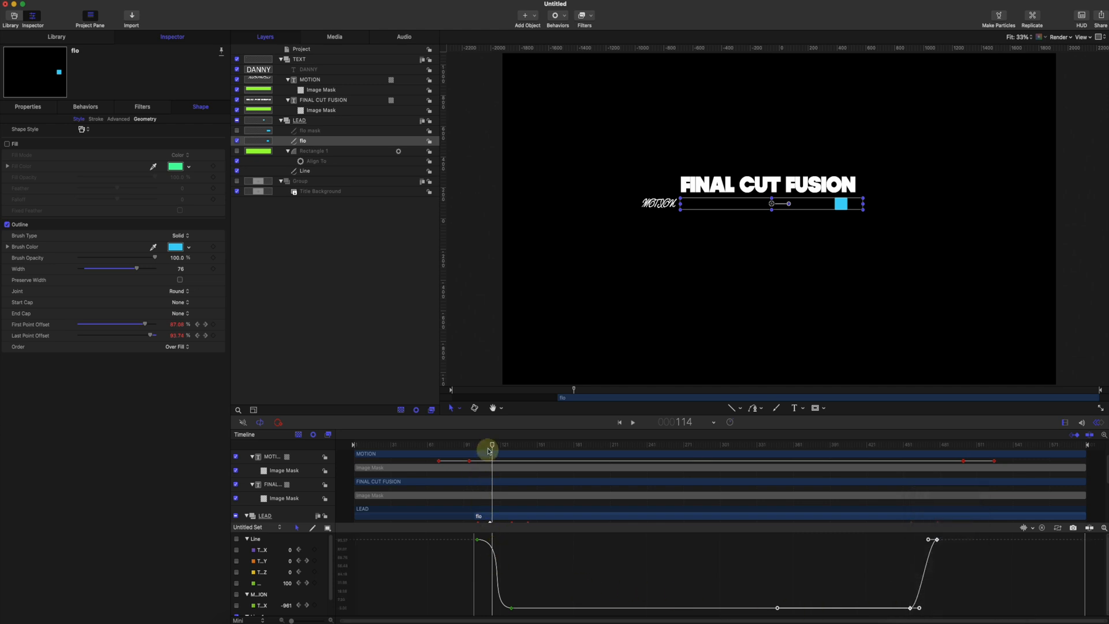
# Step: Link the tangents of flo's First Point Offset entrance keyframe and lengthen the entrance curve's handles for a stronger ease
pyautogui.moveTo(489, 445); pyautogui.dragTo(534, 449)
pyautogui.moveTo(537, 446); pyautogui.dragTo(502, 445)
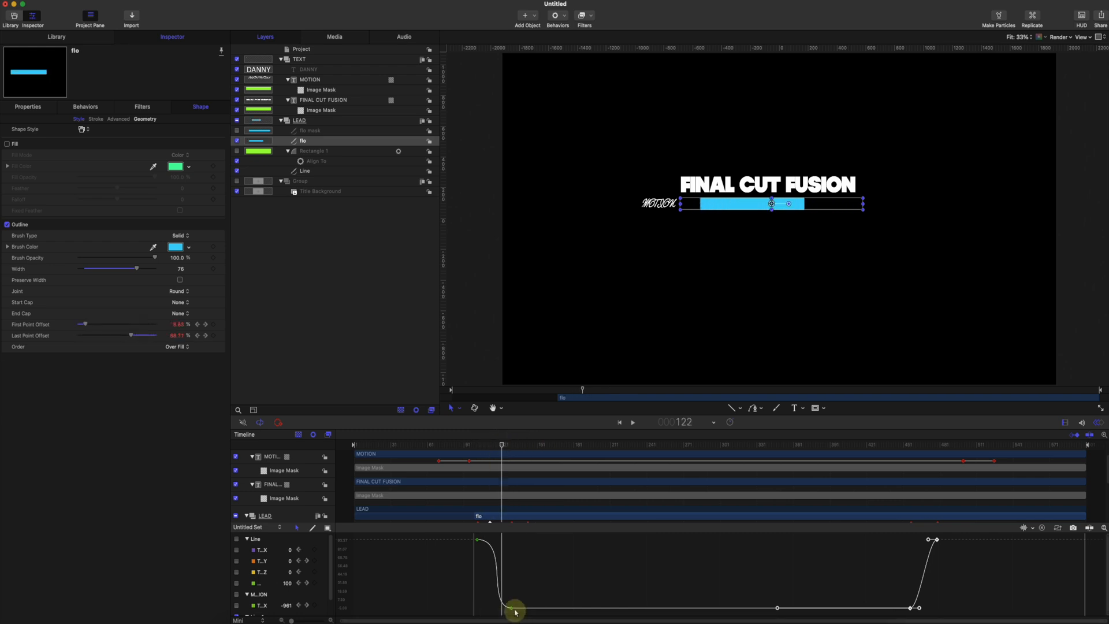
pyautogui.rightClick(487, 609)
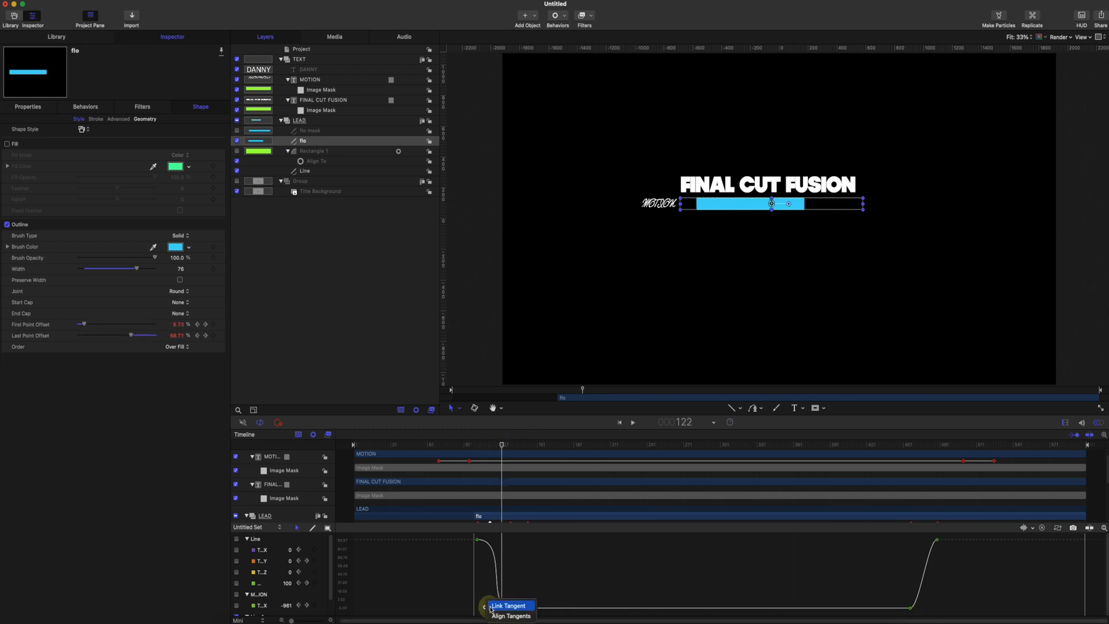
pyautogui.click(498, 606)
pyautogui.rightClick(486, 608)
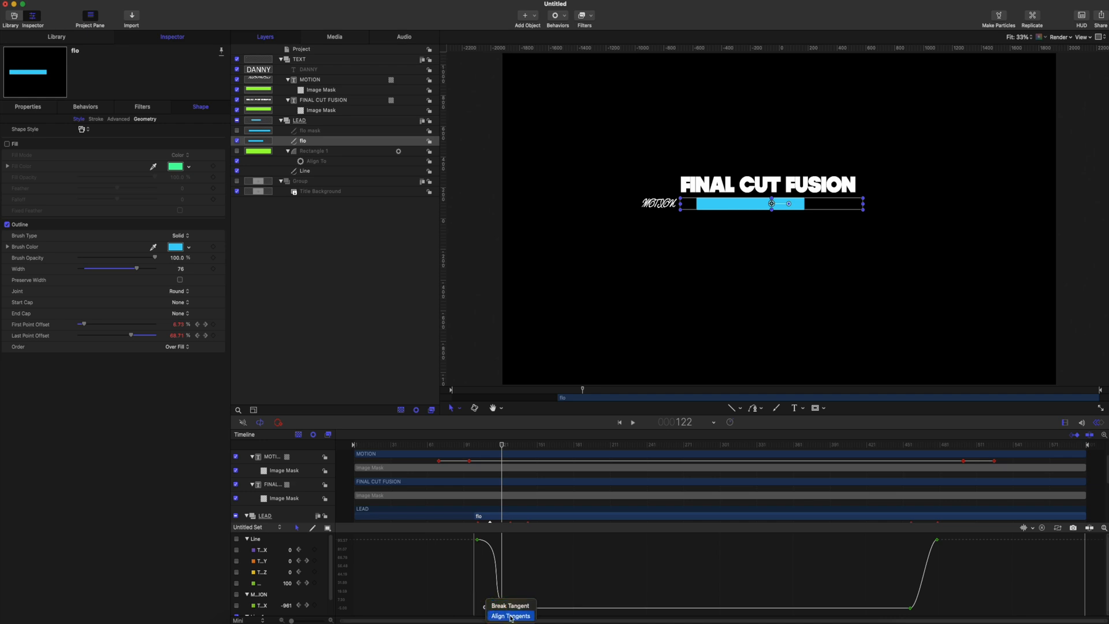
pyautogui.click(493, 606)
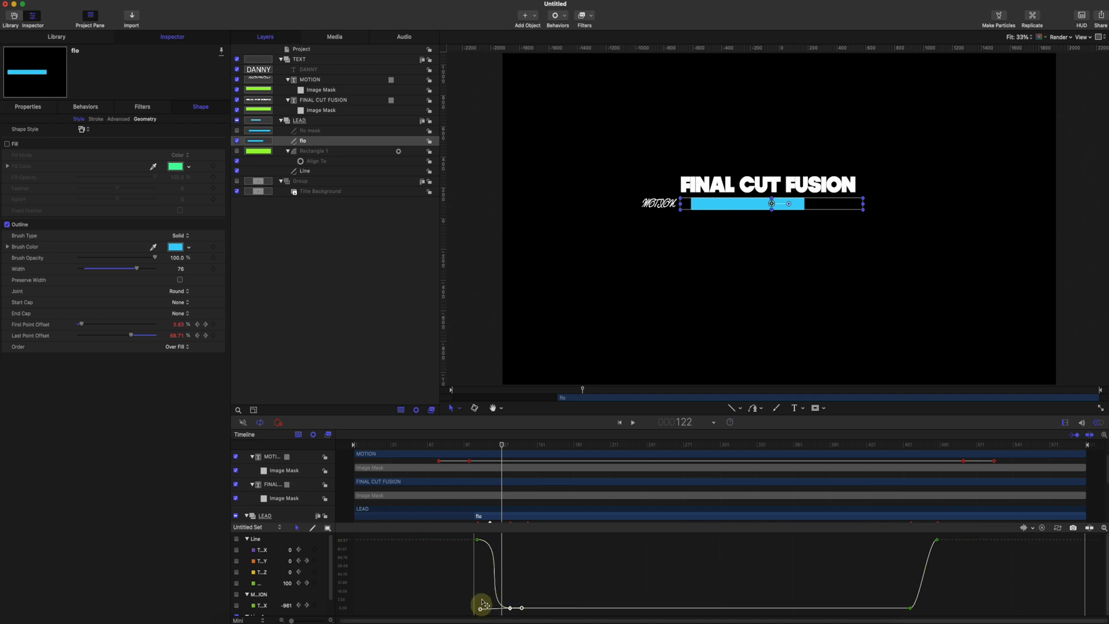
pyautogui.moveTo(479, 543); pyautogui.dragTo(508, 538)
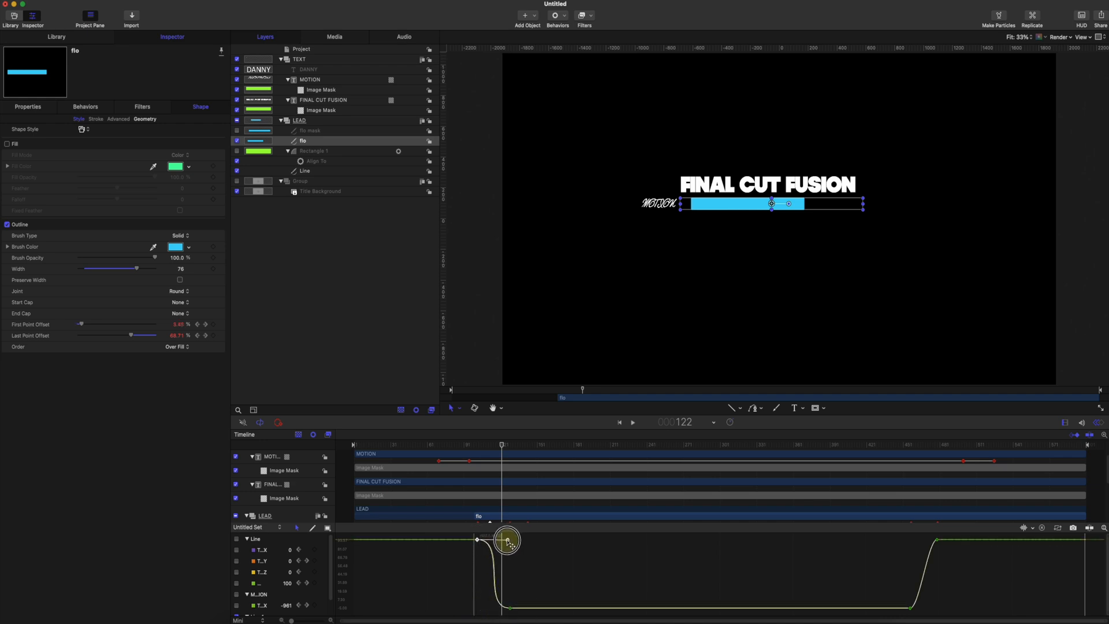
pyautogui.moveTo(501, 446); pyautogui.dragTo(478, 445)
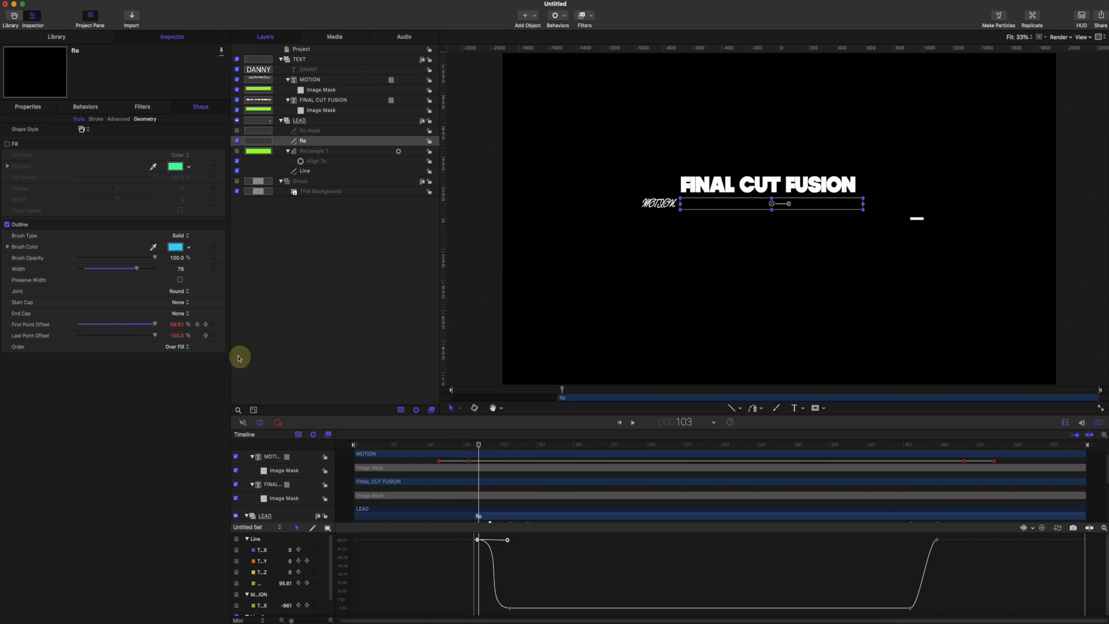
# Step: Show flo's Last Point Offset curve in the Keyframe Editor and hide its First Point Offset curve
pyautogui.click(219, 335)
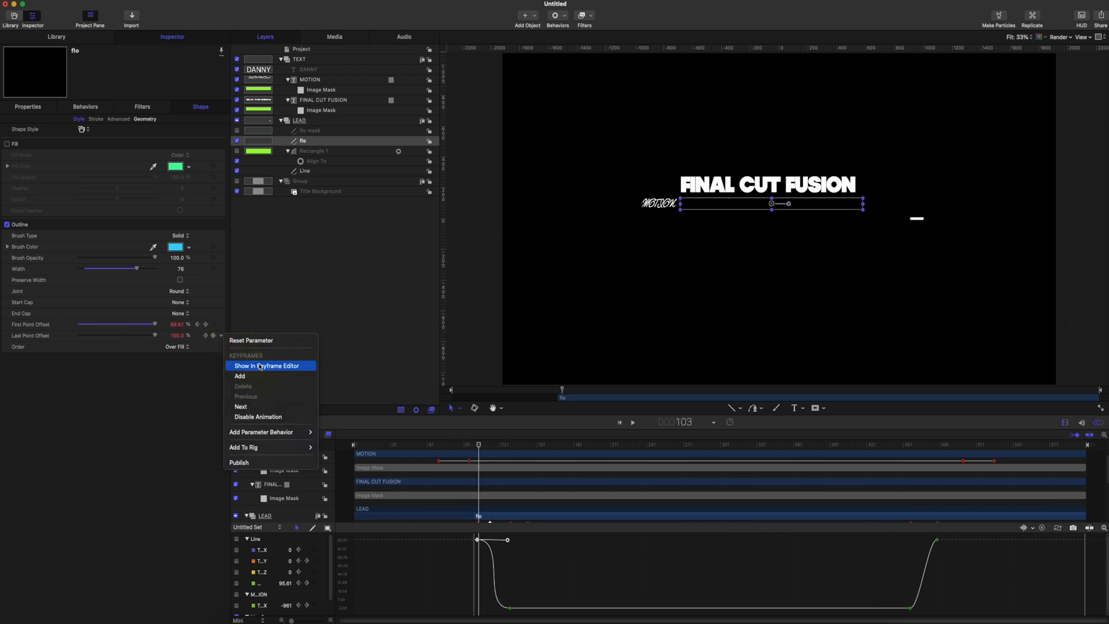
pyautogui.click(457, 500)
pyautogui.click(543, 611)
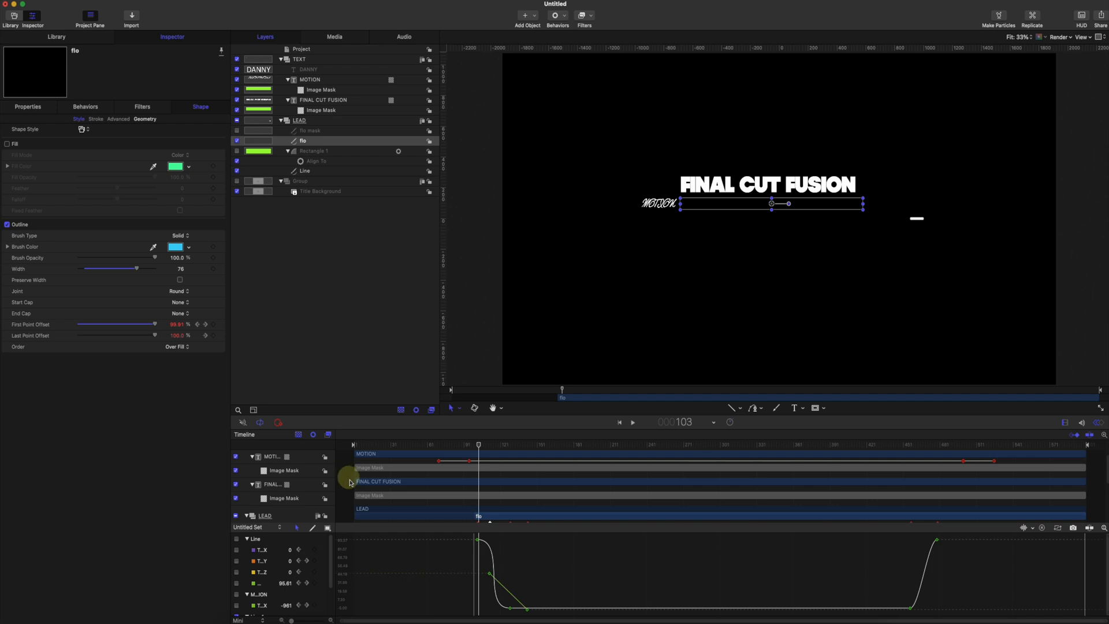
pyautogui.scroll(-3, 253, 598)
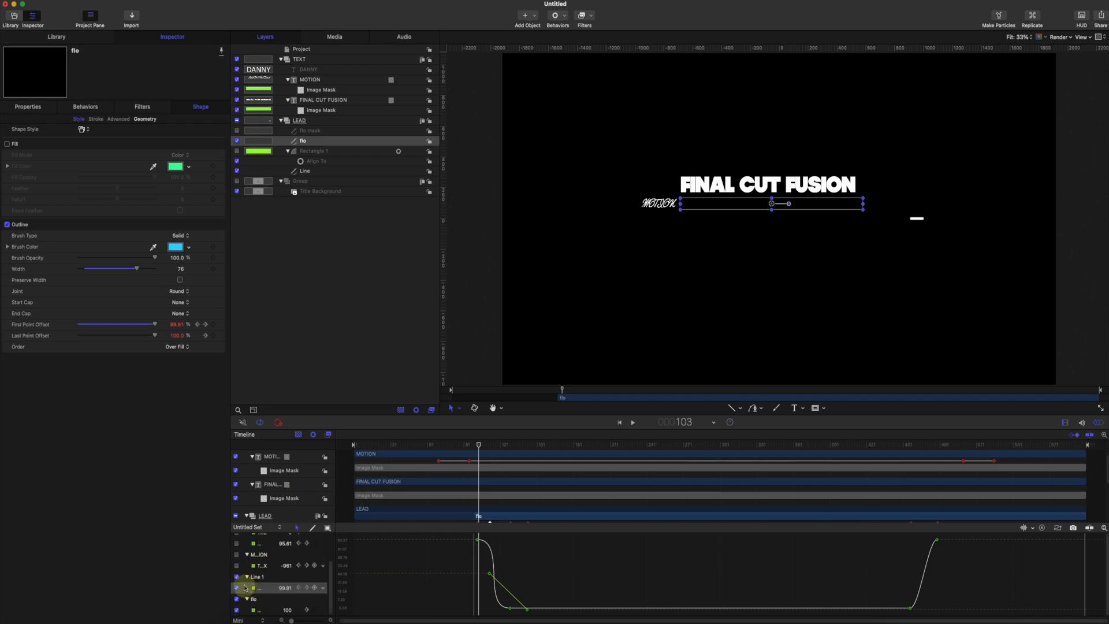
pyautogui.click(237, 588)
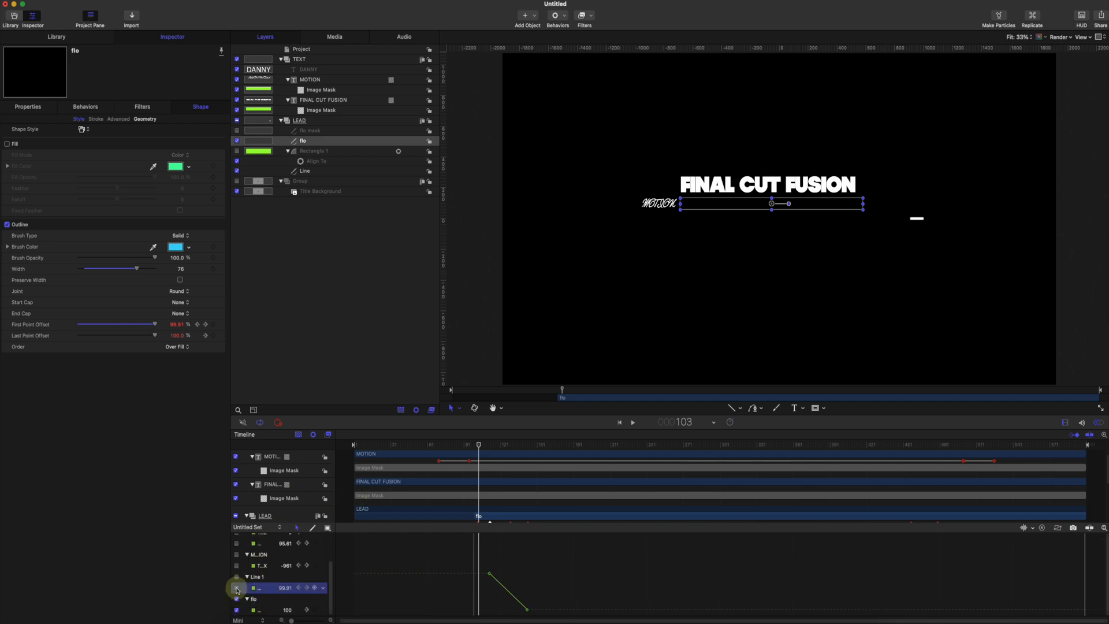
# Step: Set both Last Point Offset entrance keyframes of flo to Bezier interpolation
pyautogui.moveTo(563, 569); pyautogui.dragTo(479, 616)
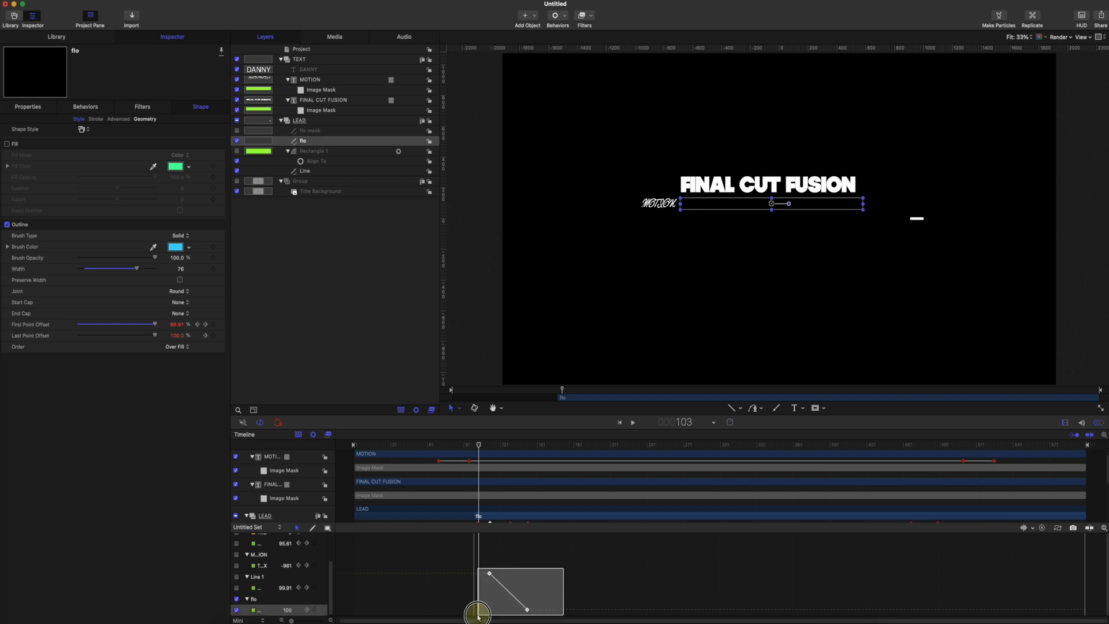
pyautogui.rightClick(527, 610)
pyautogui.moveTo(559, 596)
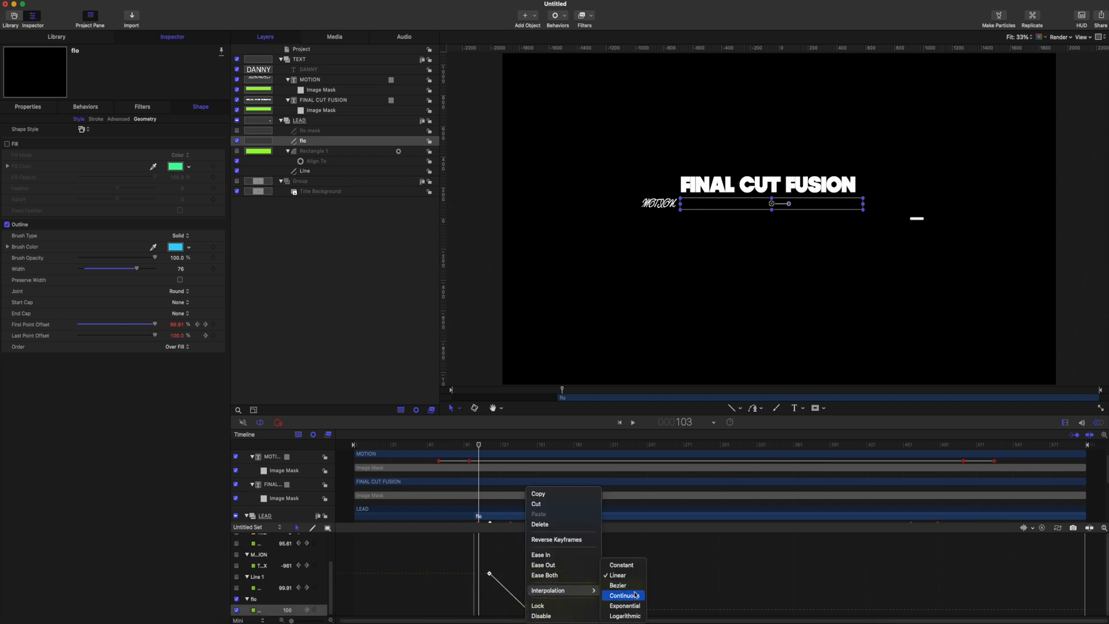
pyautogui.click(629, 587)
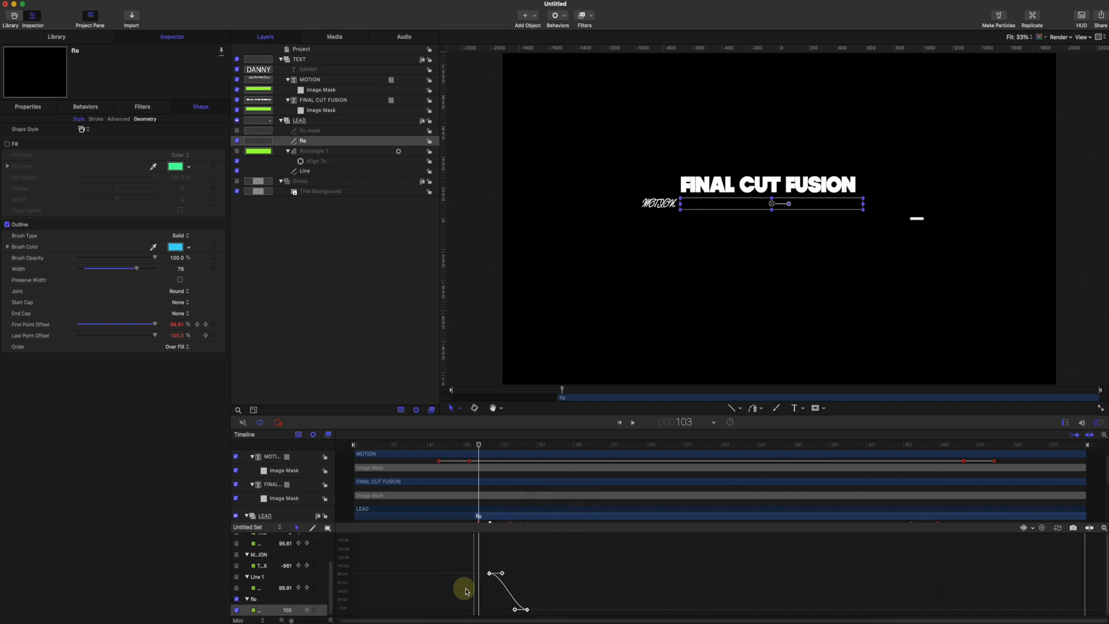
# Step: Lengthen the Bezier handles of flo's two Last Point Offset keyframes for a steep S-curve, and play back the entrance
pyautogui.rightClick(502, 575)
pyautogui.click(509, 579)
pyautogui.moveTo(503, 574); pyautogui.dragTo(521, 576)
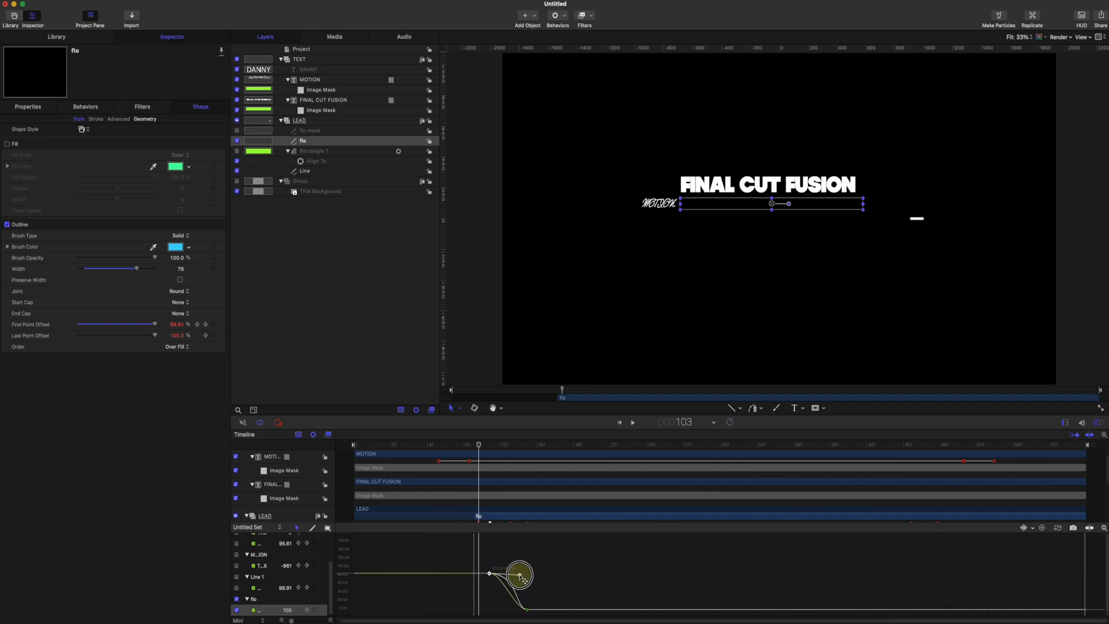
pyautogui.click(528, 610)
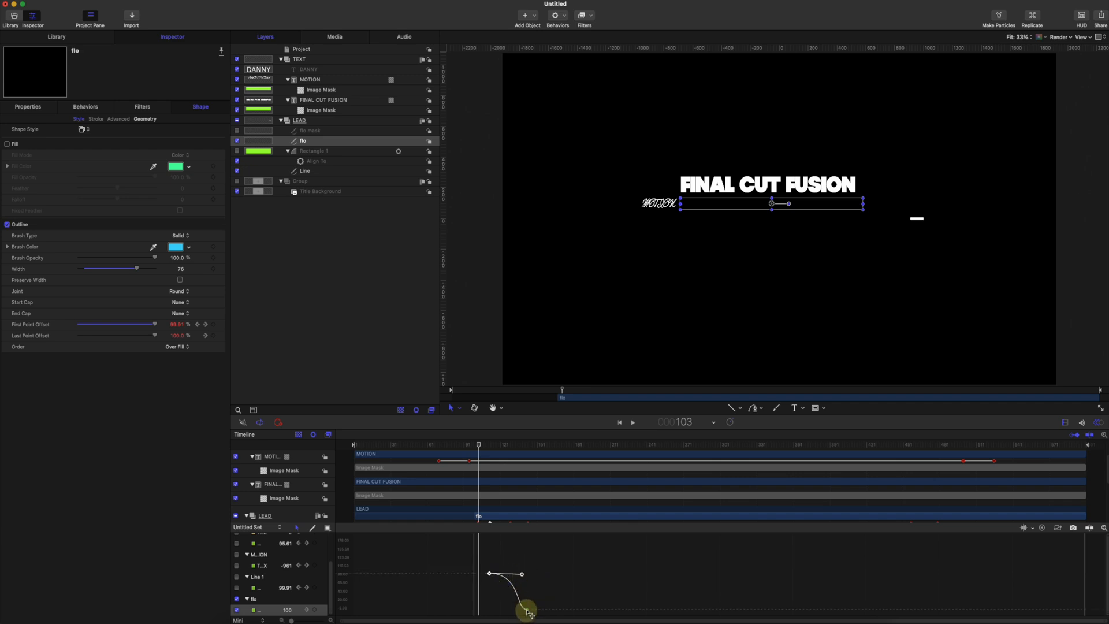
pyautogui.moveTo(519, 613); pyautogui.dragTo(496, 608)
pyautogui.moveTo(478, 445); pyautogui.dragTo(471, 447)
pyautogui.press('space')
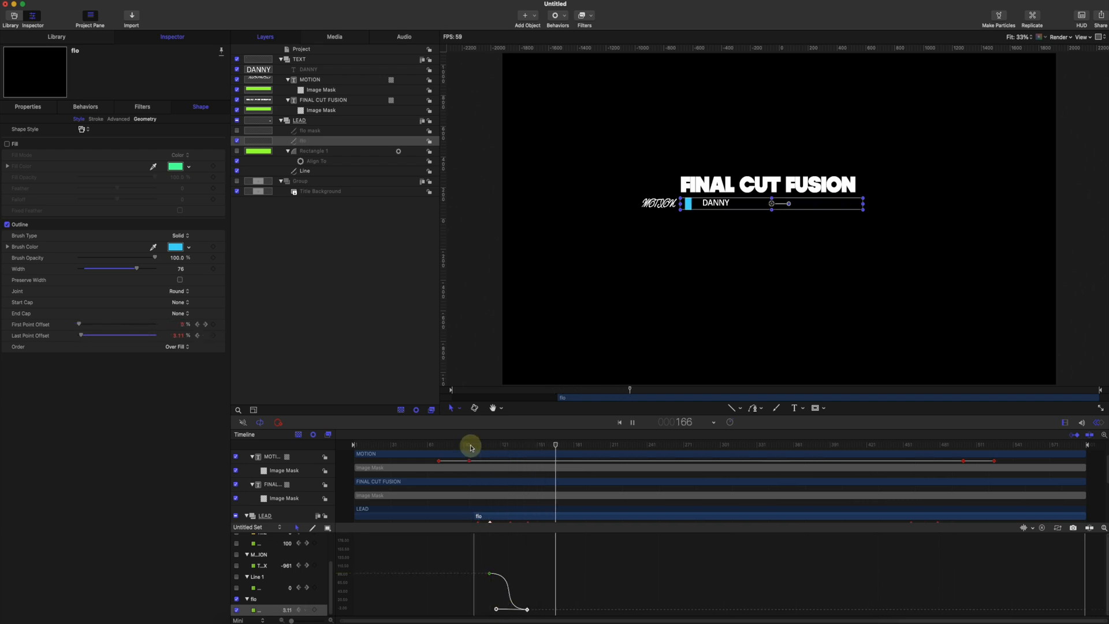
# Step: Hide the Keyframe Editor and delete flo's exit keyframes at frames 457 and 479
pyautogui.moveTo(493, 444); pyautogui.dragTo(903, 447)
pyautogui.click(1098, 423)
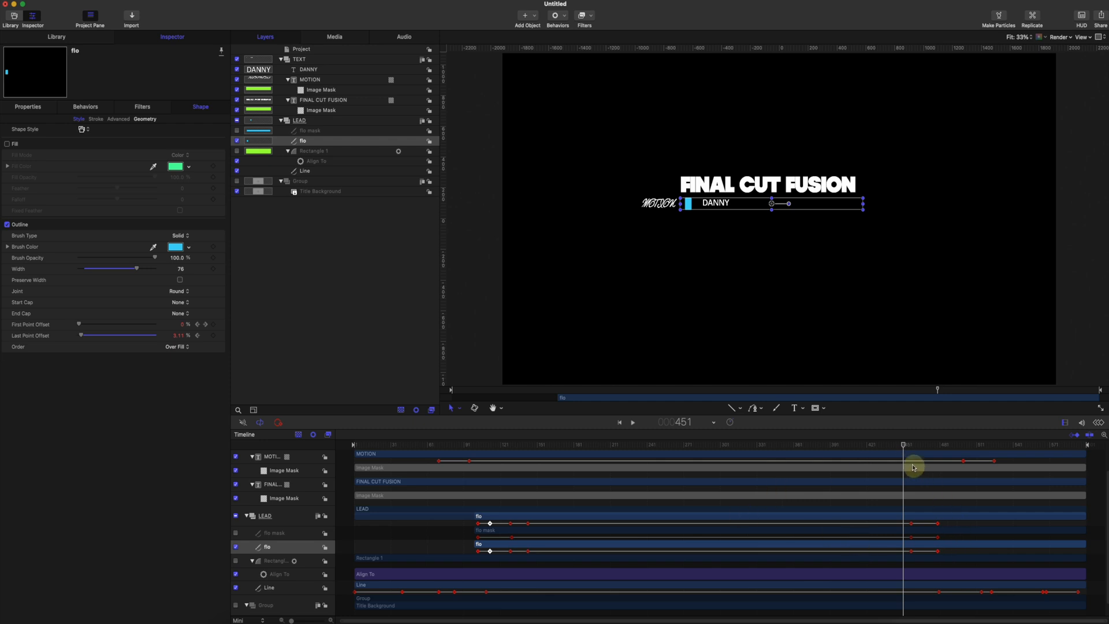
pyautogui.moveTo(904, 445)
pyautogui.mouseDown()
pyautogui.moveTo(923, 445)
pyautogui.moveTo(910, 445)
pyautogui.mouseUp()
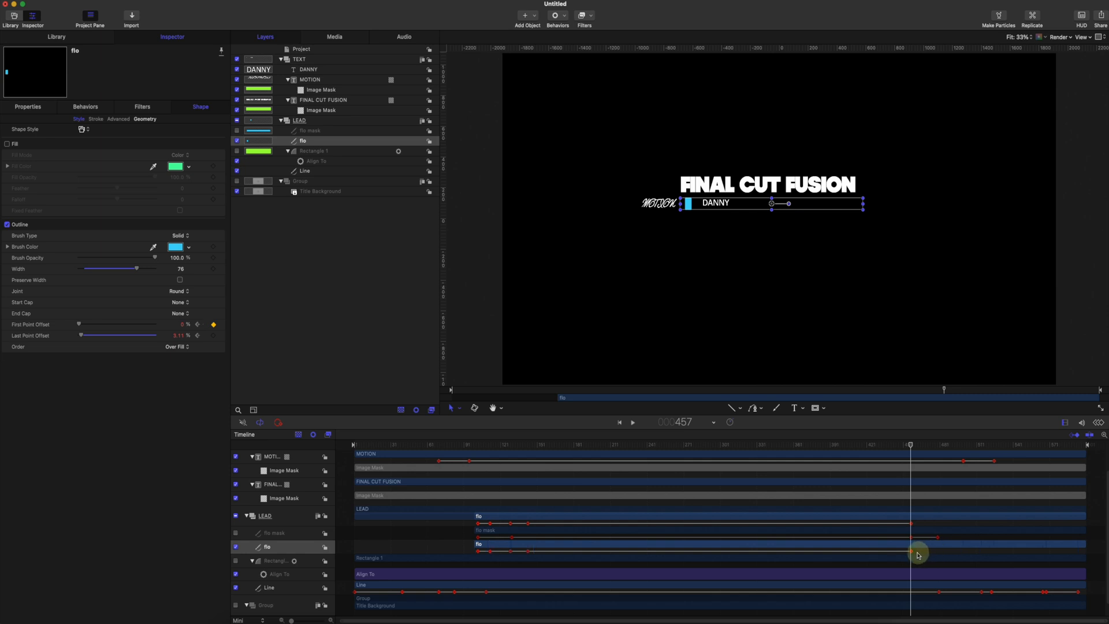
pyautogui.press('Delete')
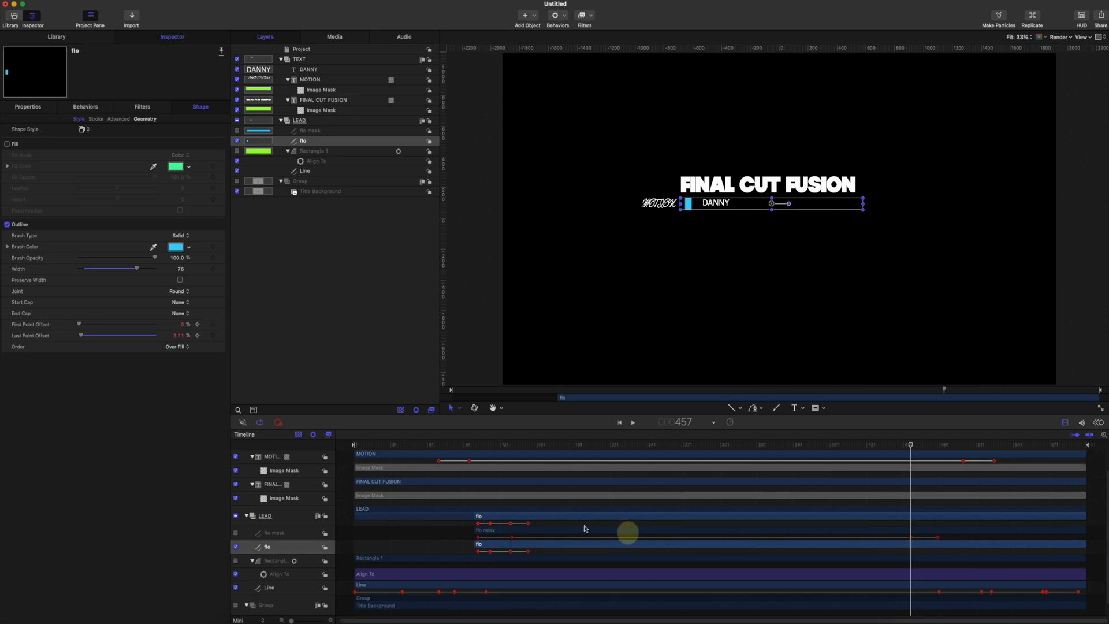
# Step: Keyframe flo's First and Last Point Offset at frame 457 and set both offsets to 100% at frame 479
pyautogui.click(214, 336)
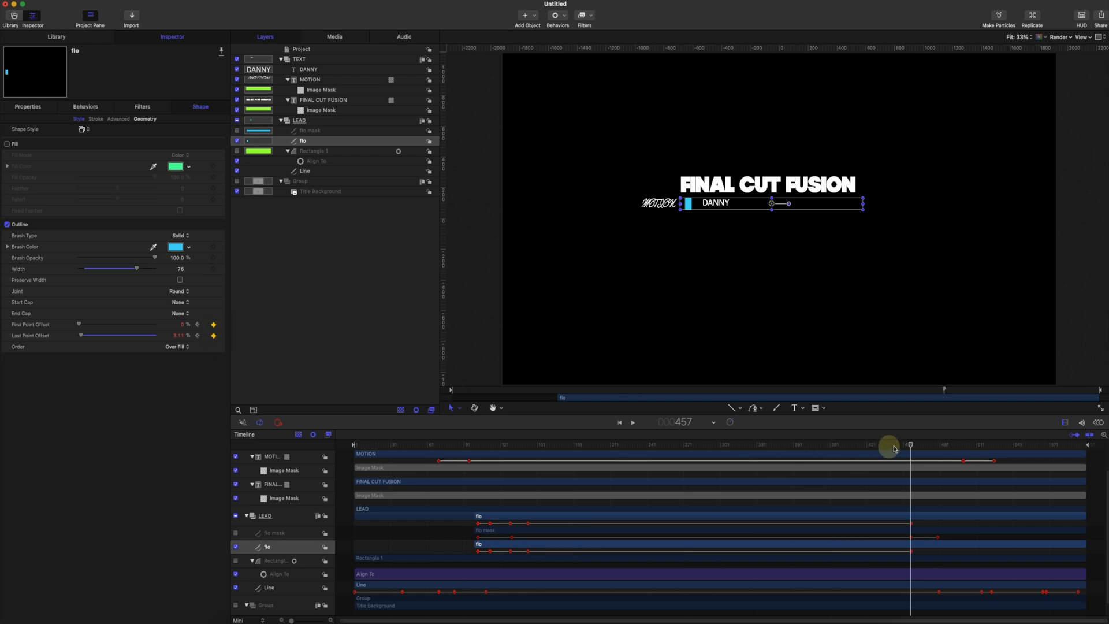
pyautogui.moveTo(912, 446); pyautogui.dragTo(937, 446)
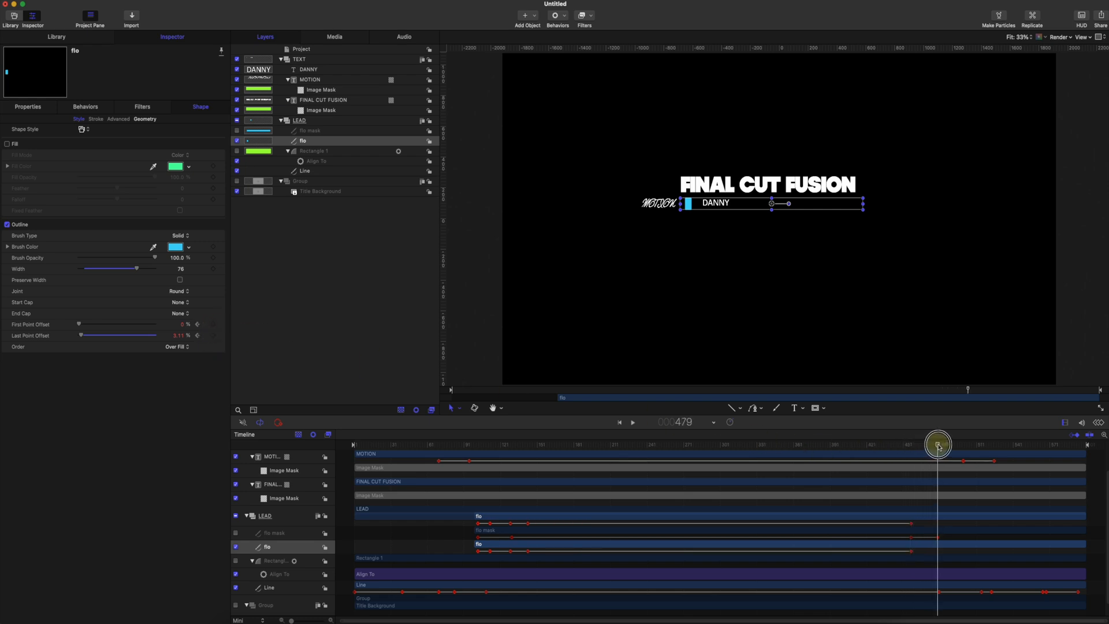
pyautogui.moveTo(85, 335); pyautogui.dragTo(173, 339)
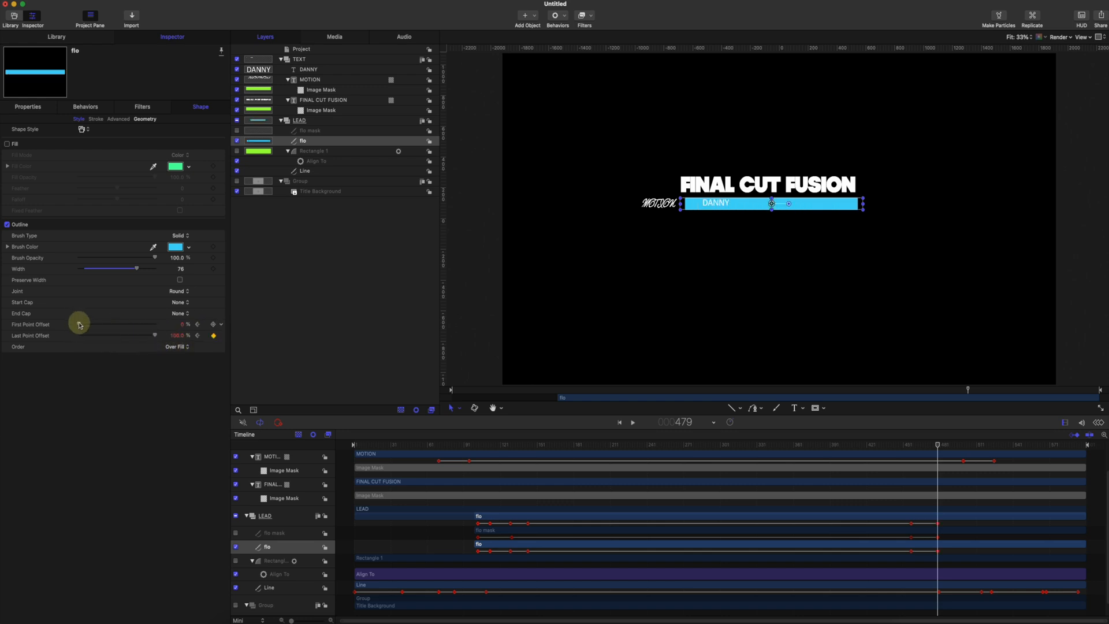
pyautogui.moveTo(79, 324); pyautogui.dragTo(162, 330)
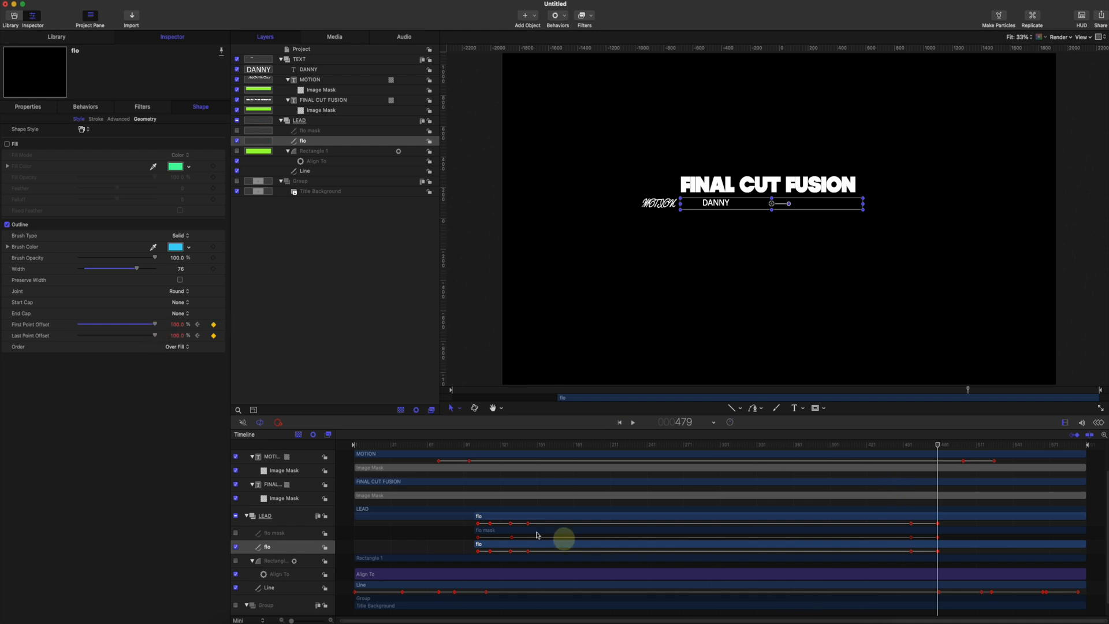
# Step: Reopen the Keyframe Editor and set flo's Last Point Offset exit keyframes to Bezier interpolation
pyautogui.click(1099, 421)
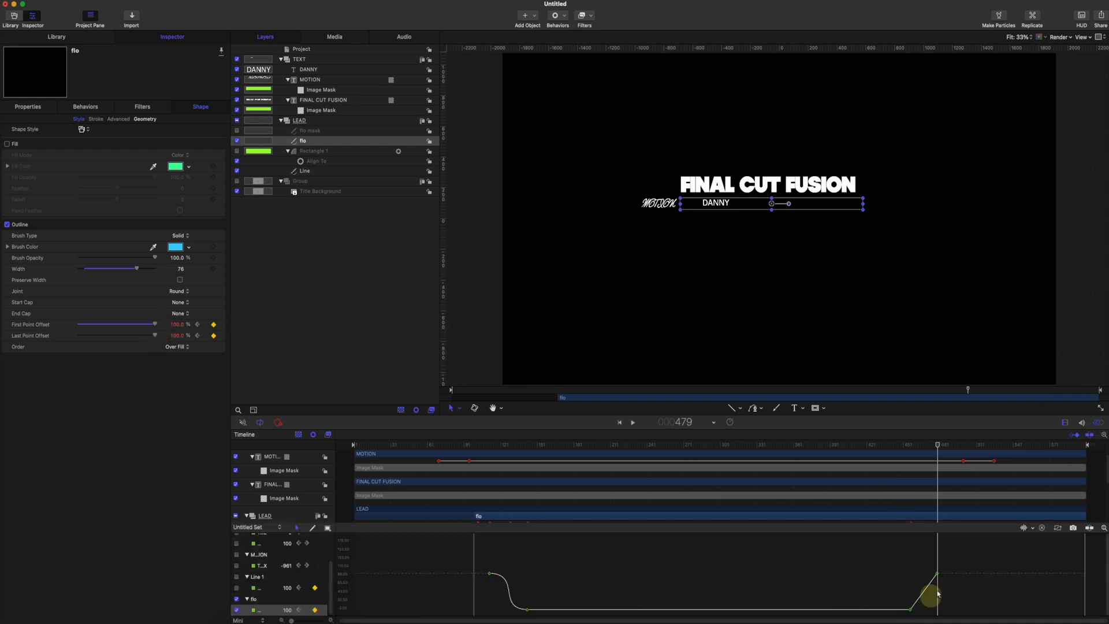
pyautogui.moveTo(956, 556); pyautogui.dragTo(911, 613)
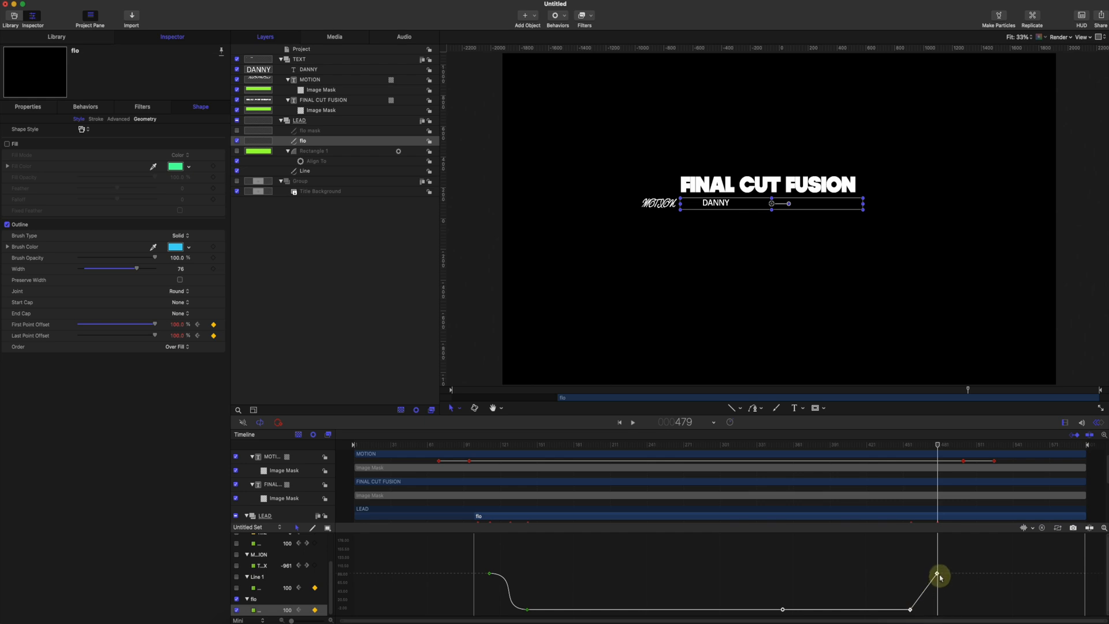
pyautogui.rightClick(937, 575)
pyautogui.moveTo(977, 590)
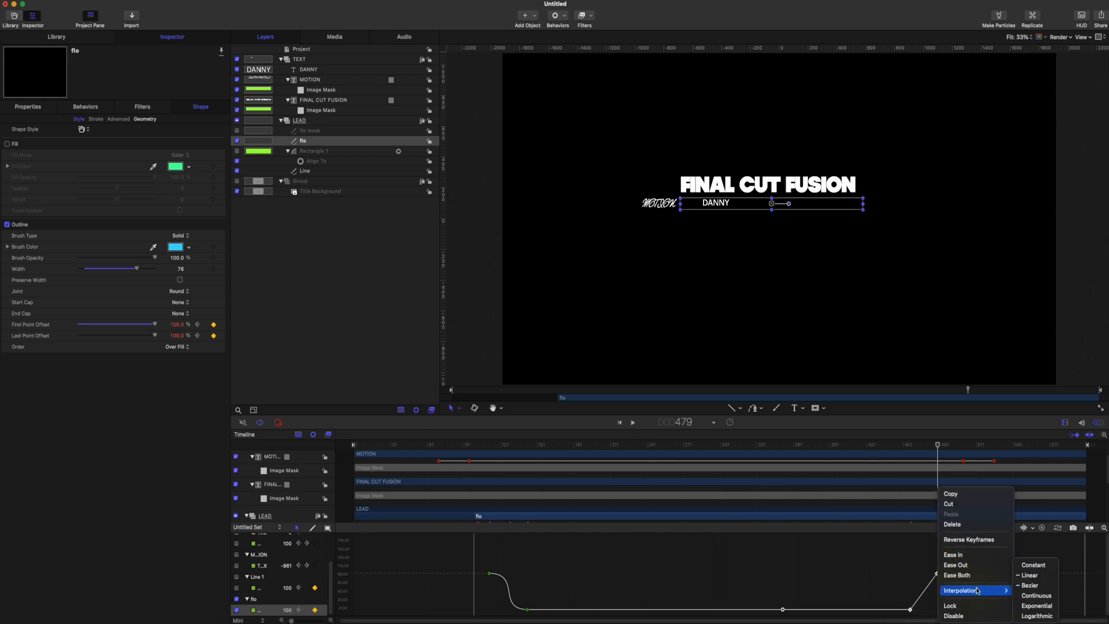
pyautogui.click(1031, 585)
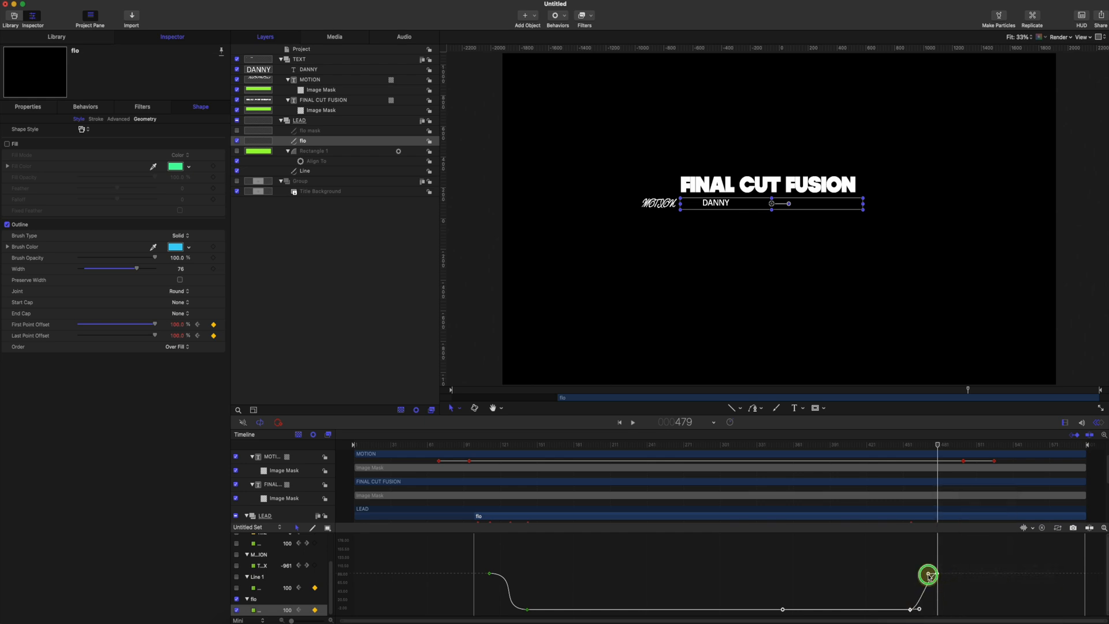
# Step: Lengthen the handles of both Last Point Offset exit keyframes to give flo's exit a steep S-curve
pyautogui.moveTo(929, 574); pyautogui.dragTo(912, 575)
pyautogui.click(911, 610)
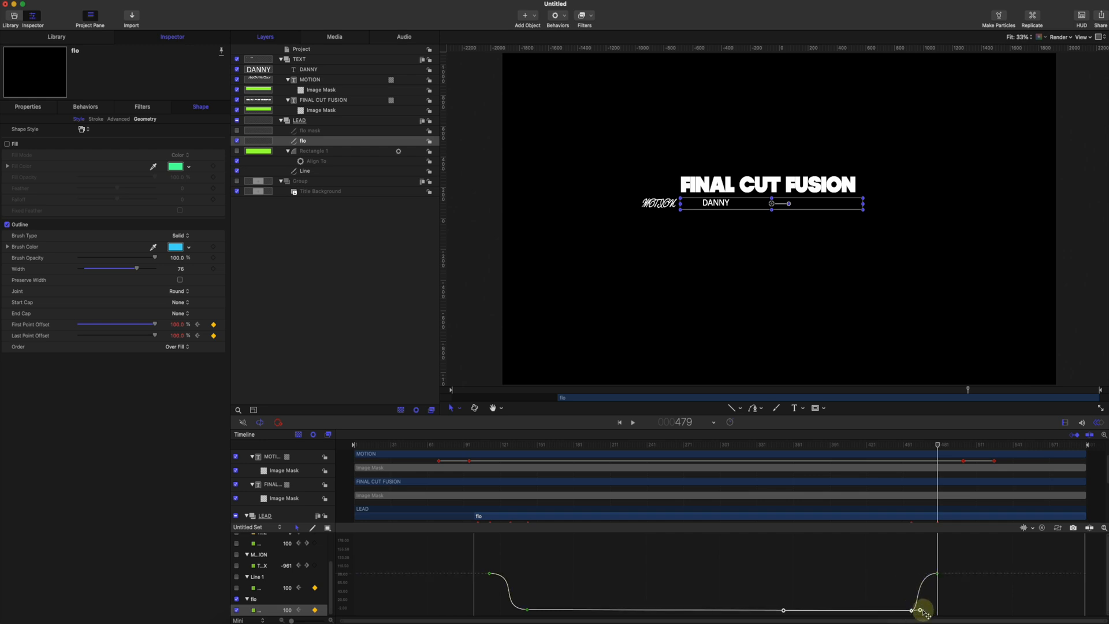
pyautogui.moveTo(922, 611); pyautogui.dragTo(935, 610)
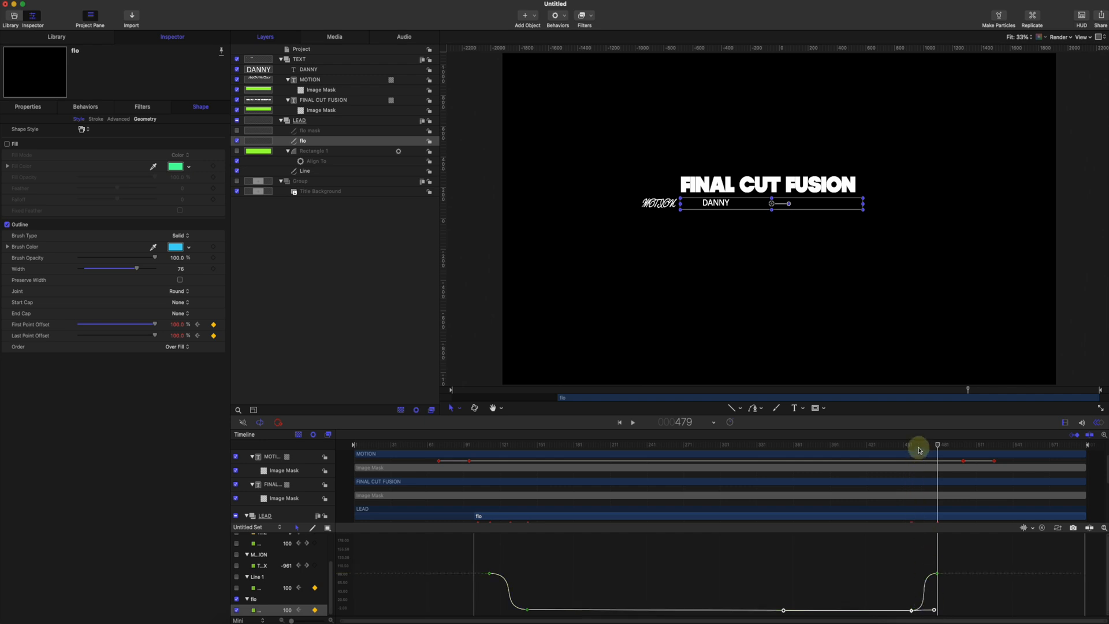
# Step: Show flo's First Point Offset curve in the Keyframe Editor and hide its Last Point Offset curve
pyautogui.moveTo(917, 445); pyautogui.dragTo(912, 446)
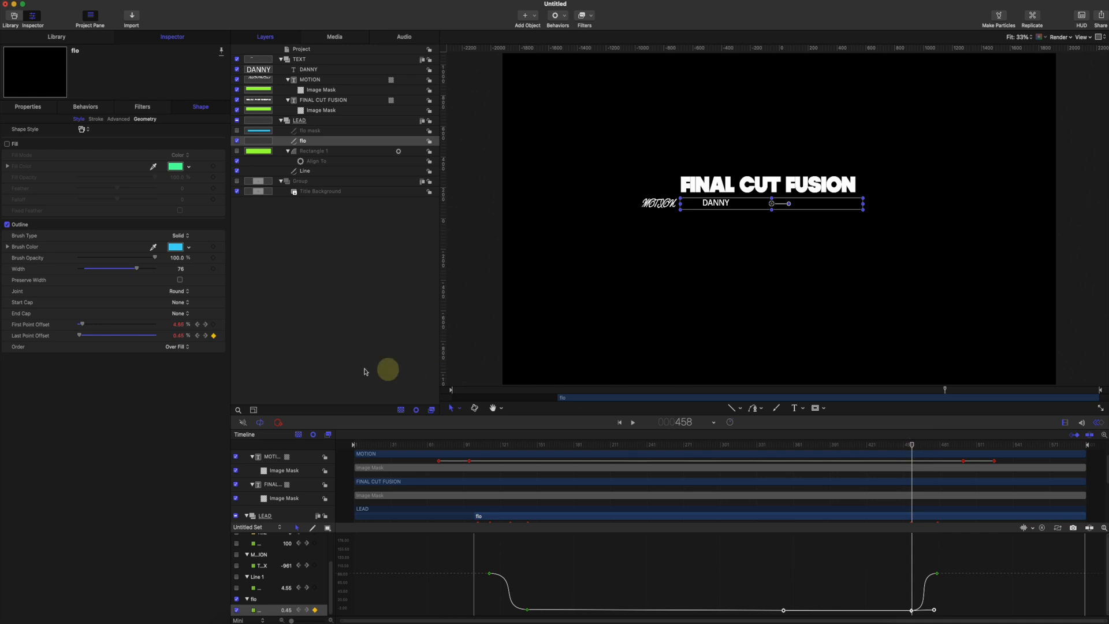
pyautogui.click(223, 325)
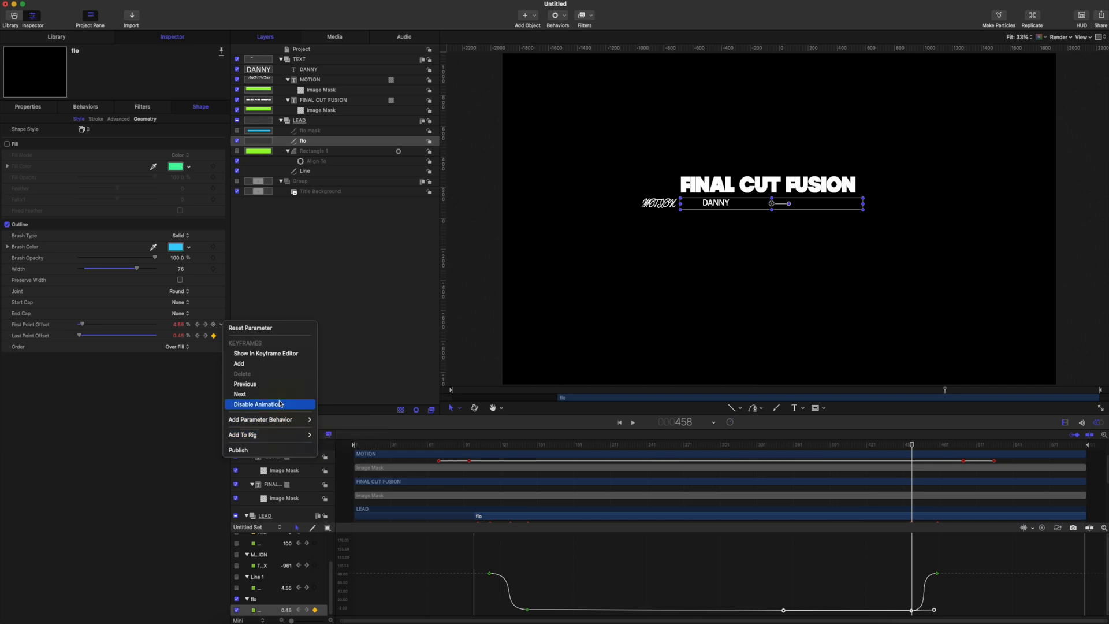
pyautogui.click(274, 353)
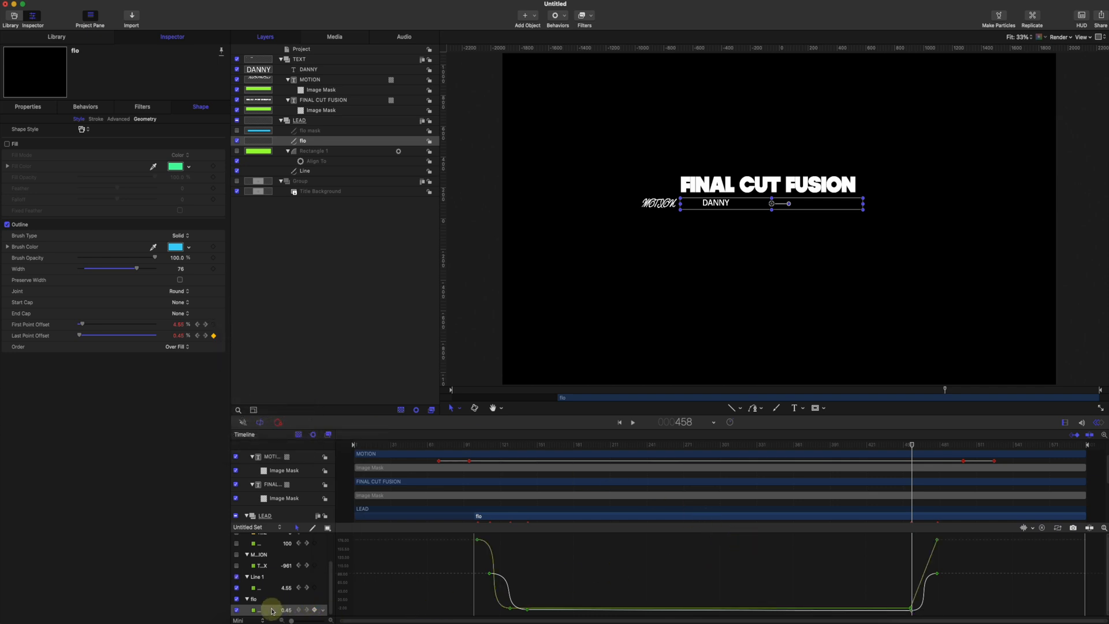
pyautogui.click(237, 600)
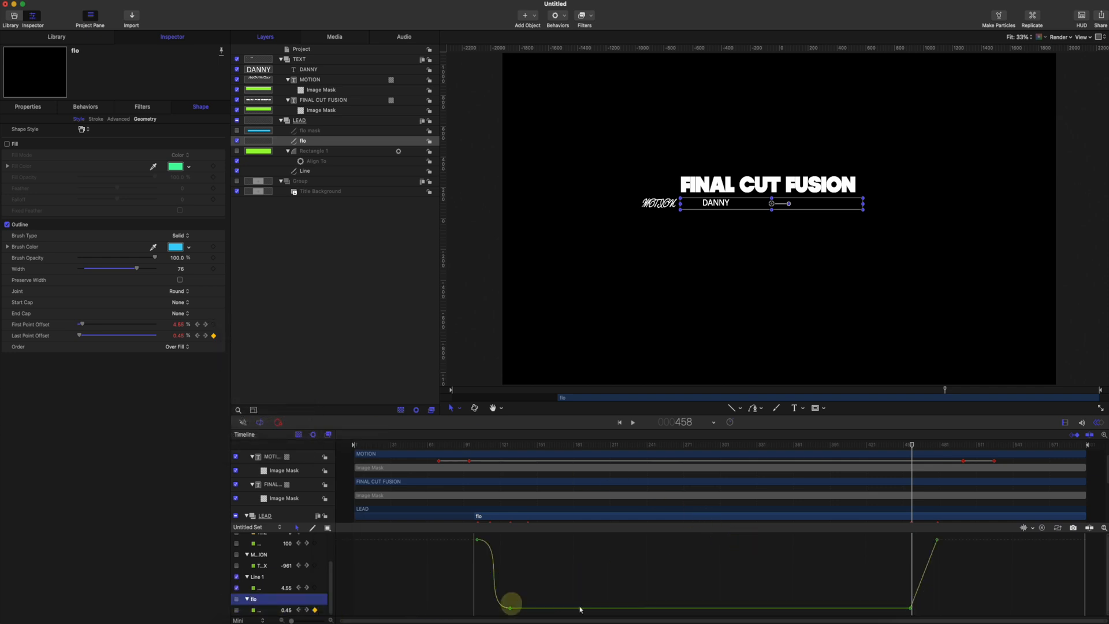
# Step: Set both exit keyframes of flo's First Point Offset curve to Bezier interpolation
pyautogui.moveTo(951, 540); pyautogui.dragTo(913, 605)
pyautogui.scroll(-3, 945, 586)
pyautogui.scroll(1, 945, 586)
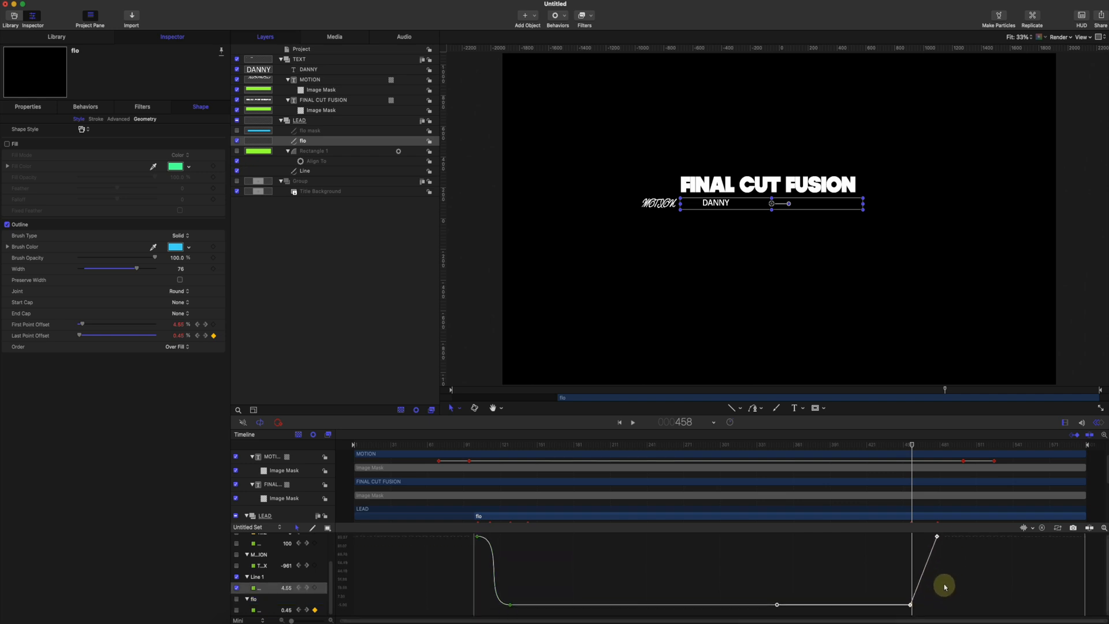
pyautogui.rightClick(938, 539)
pyautogui.moveTo(990, 590)
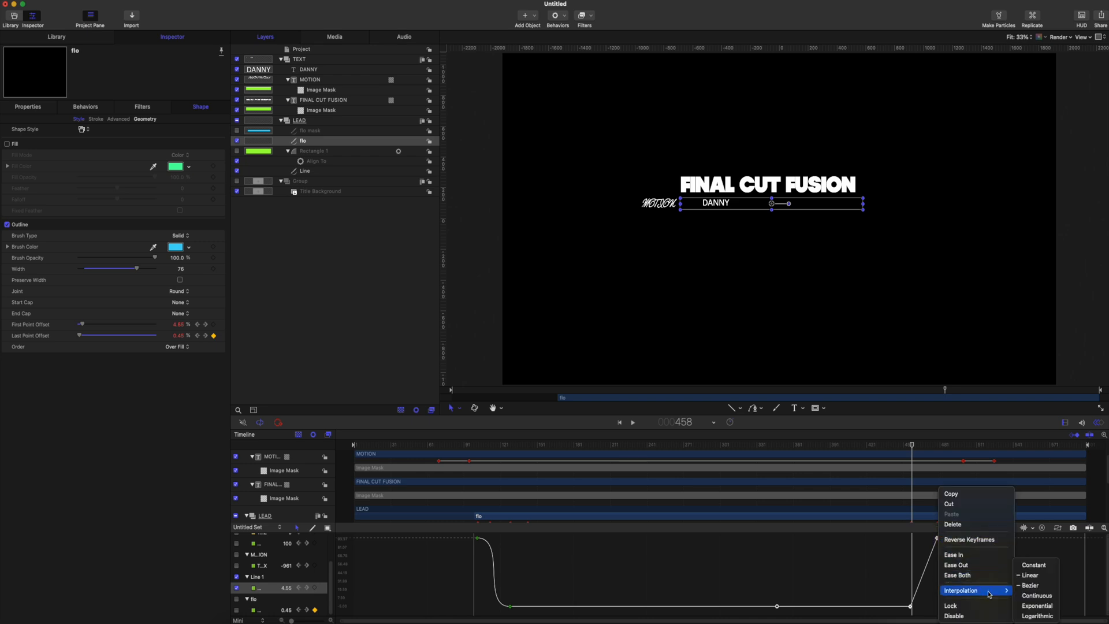
pyautogui.click(1028, 588)
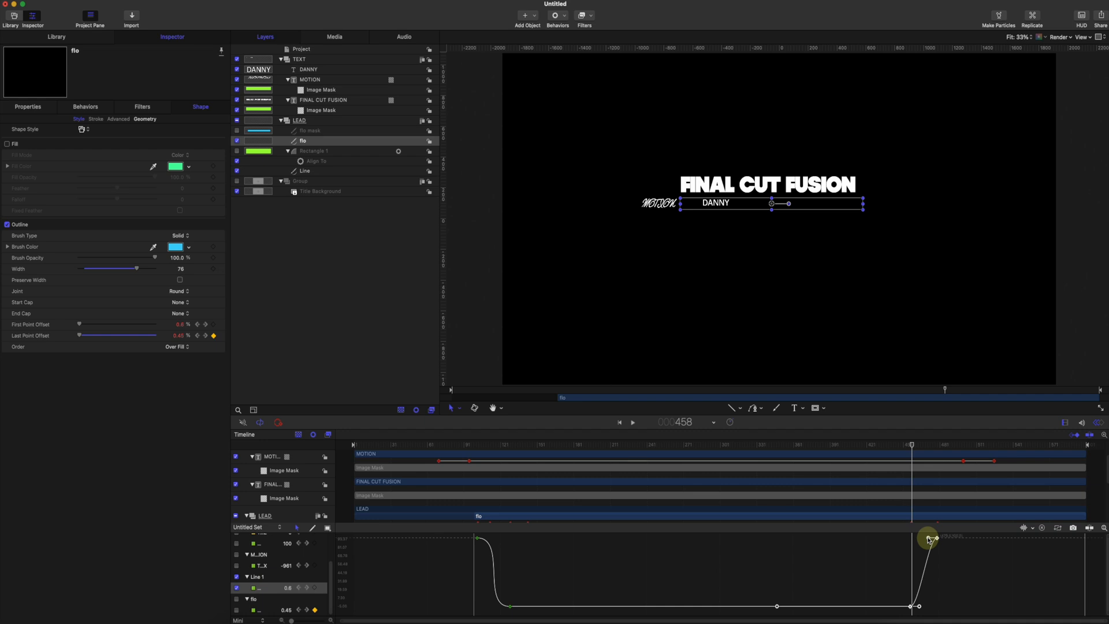
# Step: Extend the Bezier handle of the final First Point Offset keyframe to ease flo's exit, and preview the result
pyautogui.moveTo(929, 539); pyautogui.dragTo(926, 541)
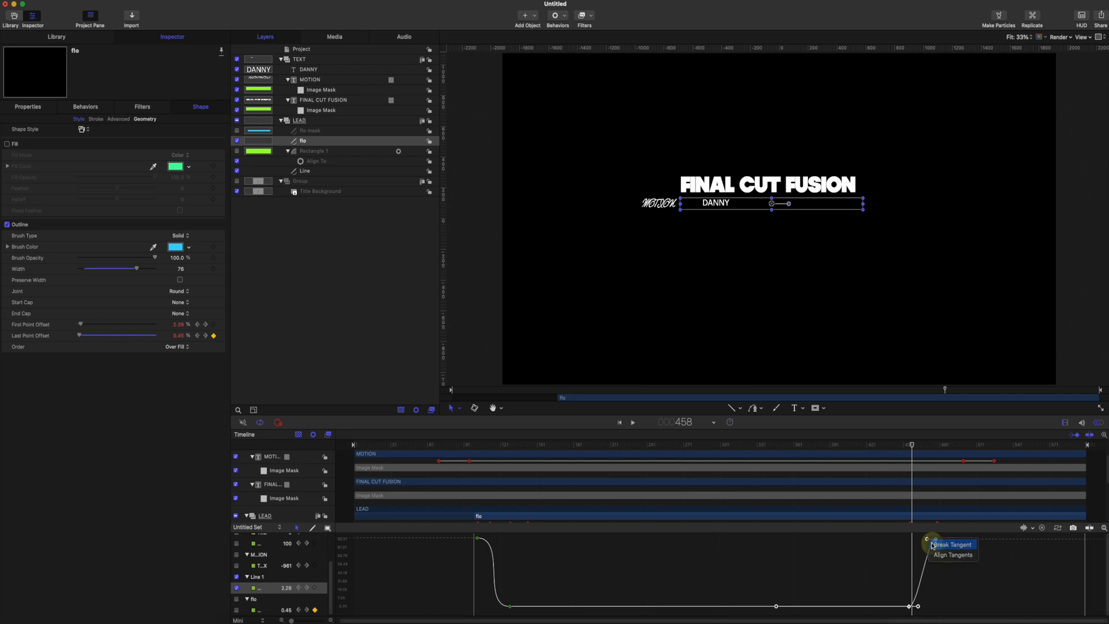
pyautogui.moveTo(929, 540); pyautogui.dragTo(921, 541)
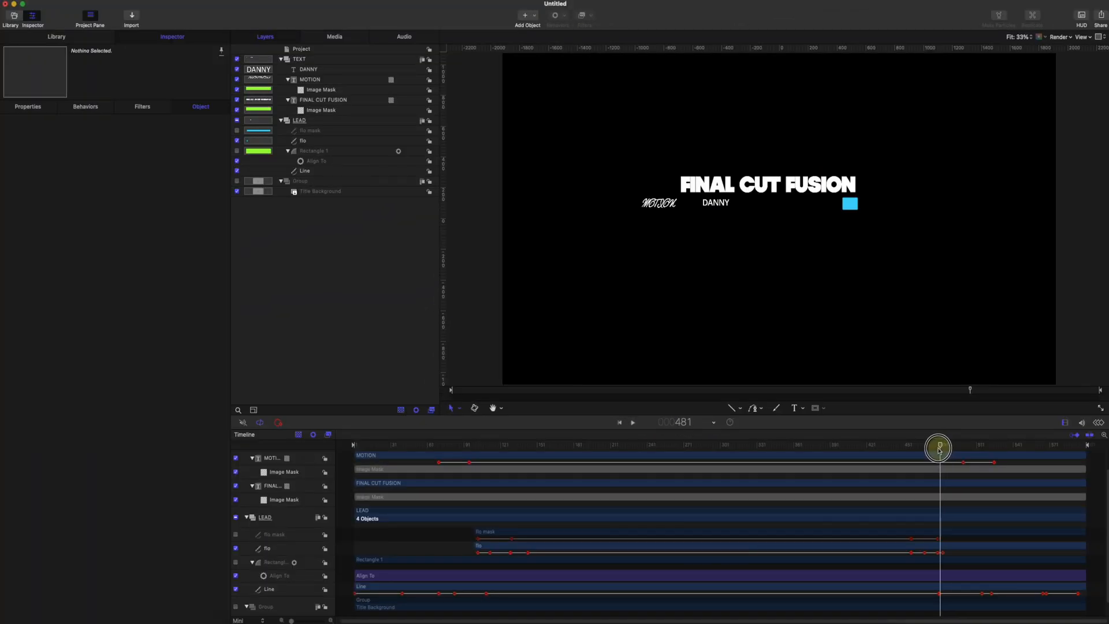
pyautogui.moveTo(940, 450)
pyautogui.mouseDown()
pyautogui.moveTo(917, 446)
pyautogui.moveTo(933, 448)
pyautogui.mouseUp()
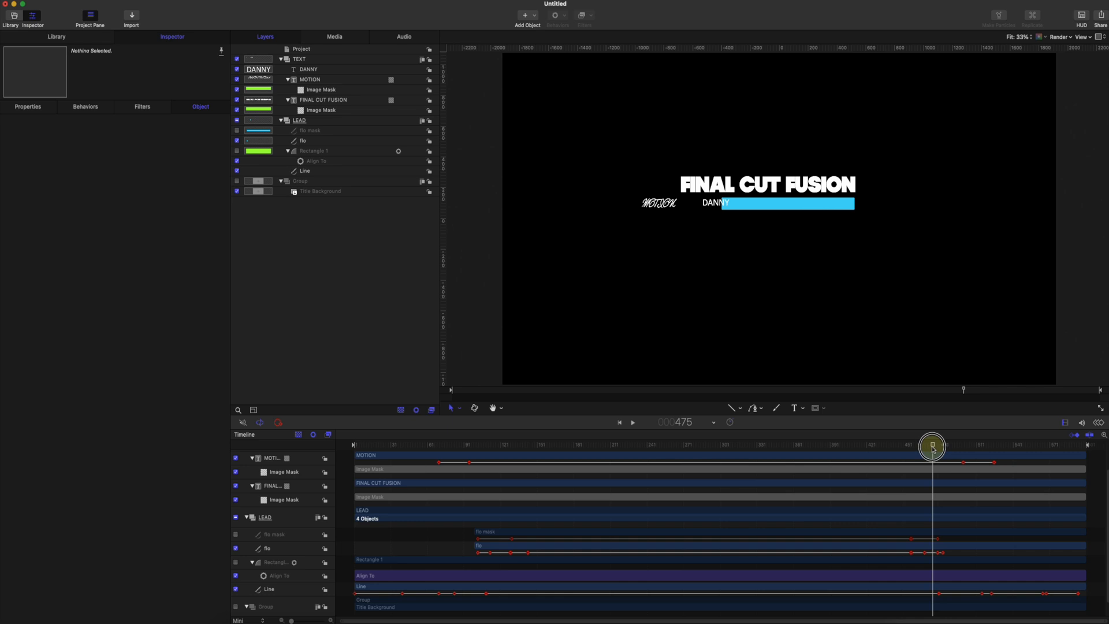
# Step: Try masking the name text layer with an Image Mask that uses the existing flo mask as its source
pyautogui.click(312, 70)
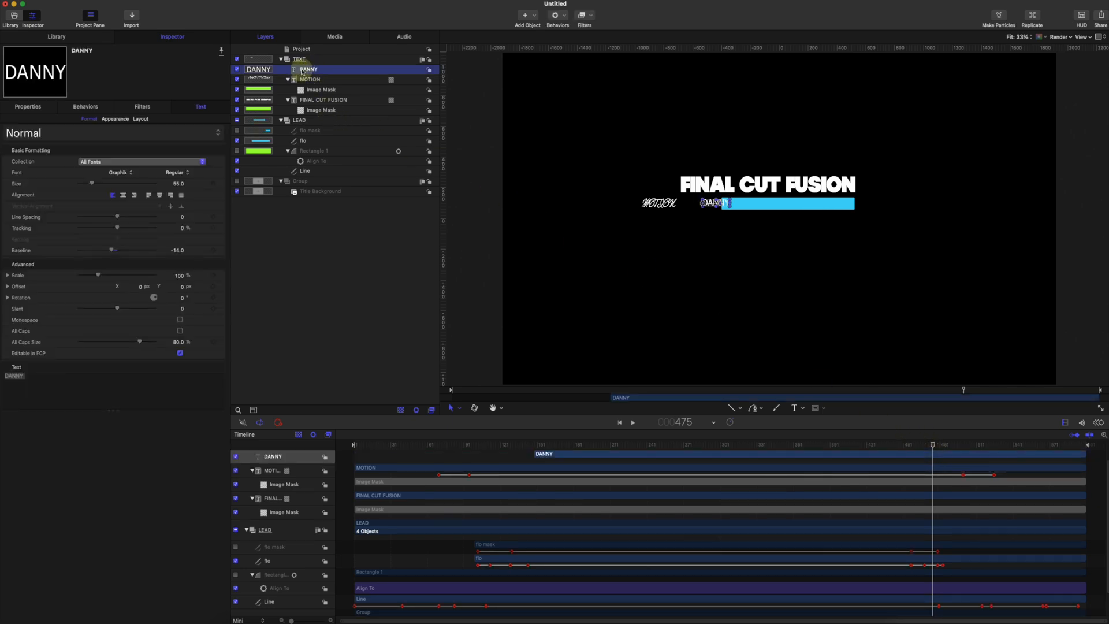
pyautogui.rightClick(303, 74)
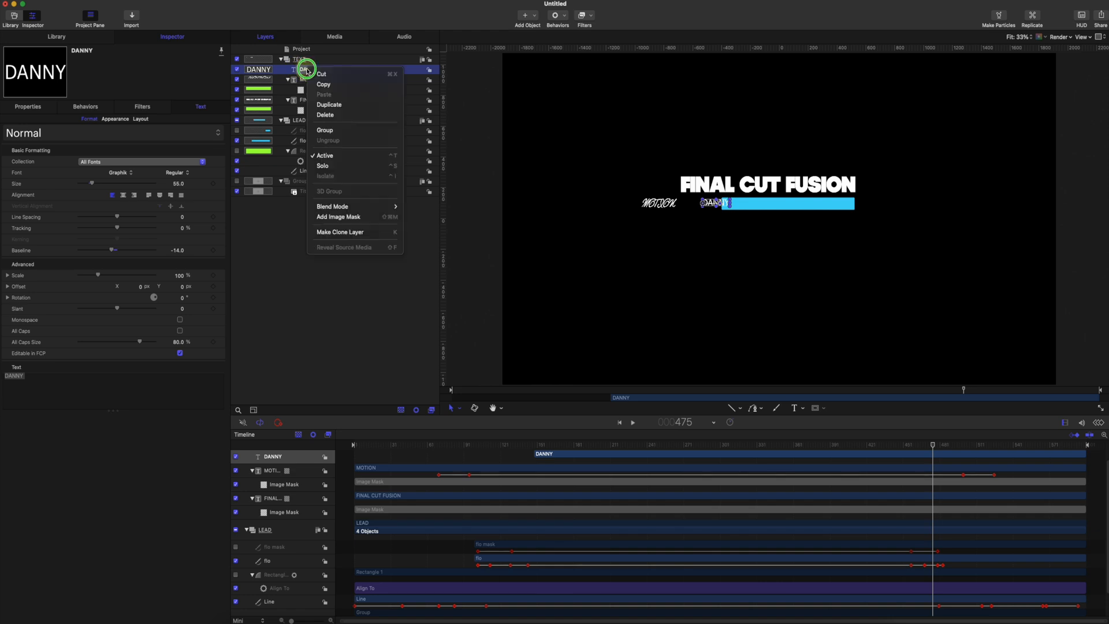
pyautogui.click(333, 218)
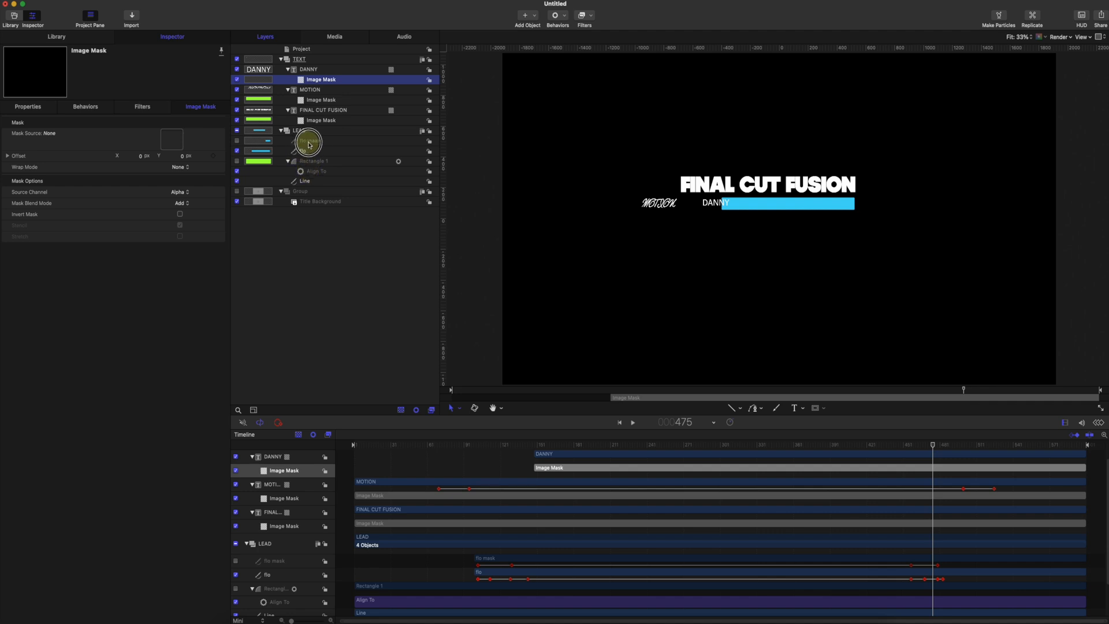
pyautogui.moveTo(309, 144); pyautogui.dragTo(172, 140)
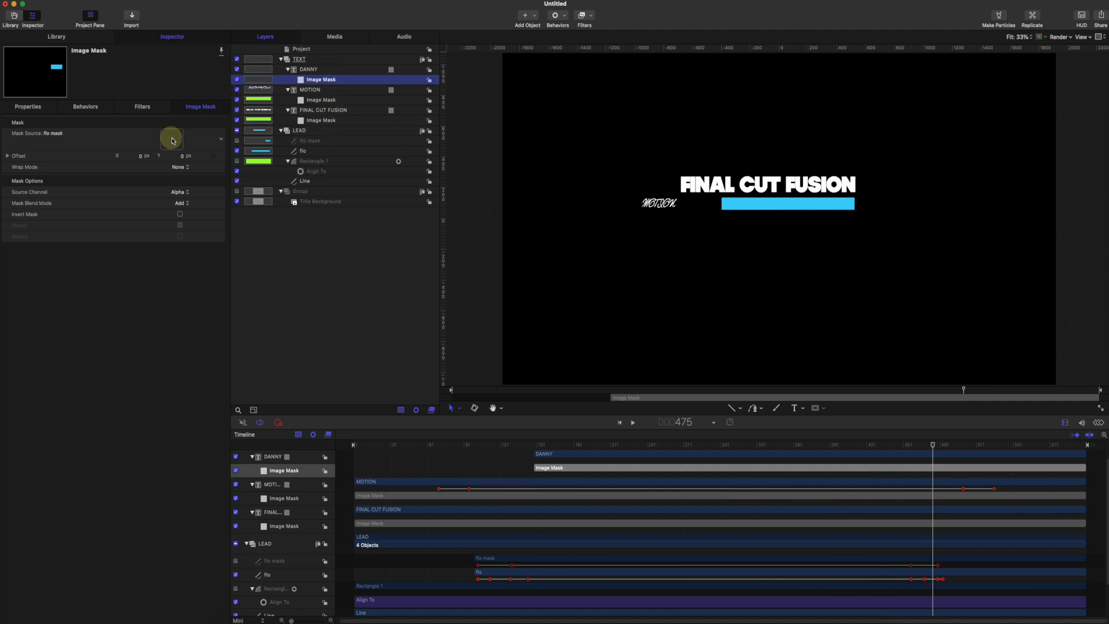
pyautogui.moveTo(932, 445)
pyautogui.mouseDown()
pyautogui.moveTo(944, 445)
pyautogui.moveTo(887, 442)
pyautogui.moveTo(936, 443)
pyautogui.moveTo(918, 449)
pyautogui.mouseUp()
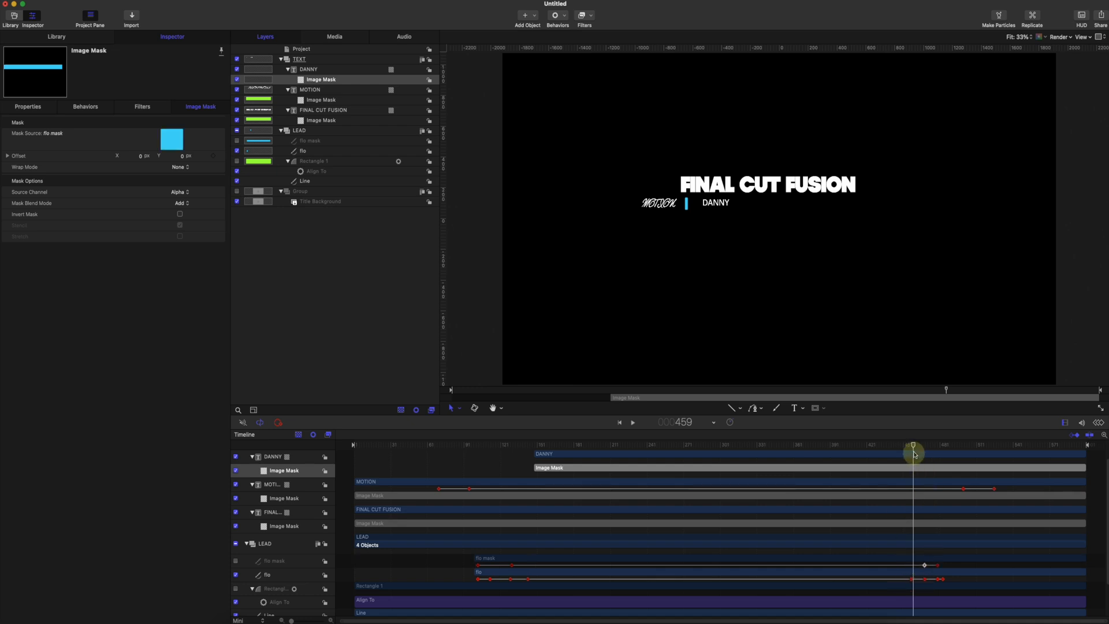
pyautogui.moveTo(914, 455); pyautogui.dragTo(935, 447)
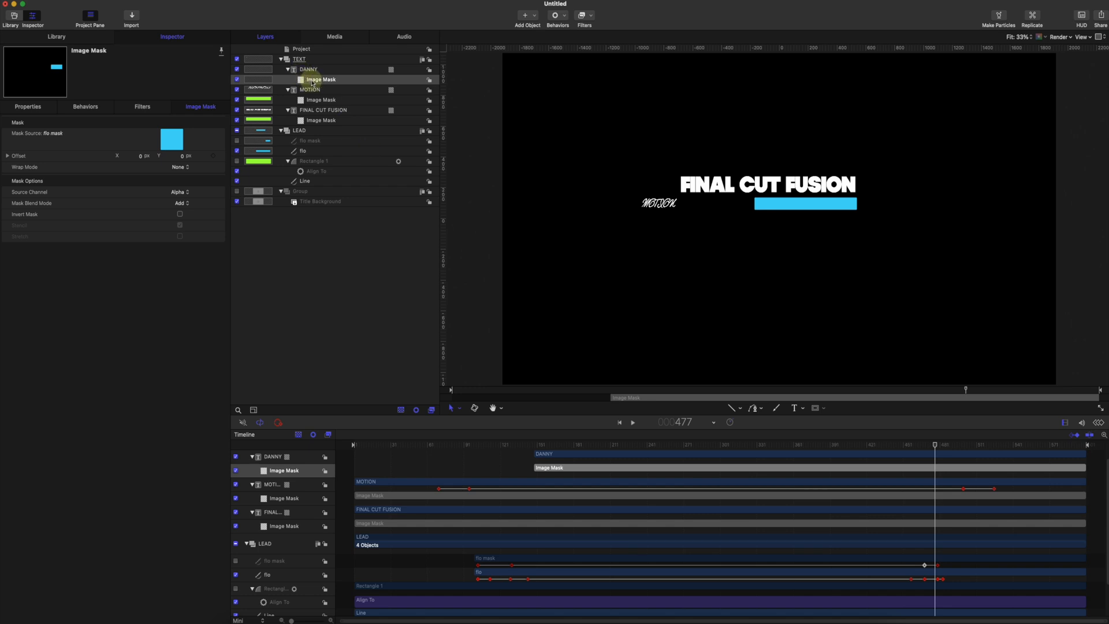
# Step: Delete the name text's Image Mask and the outdated flo mask layer
pyautogui.click(331, 85)
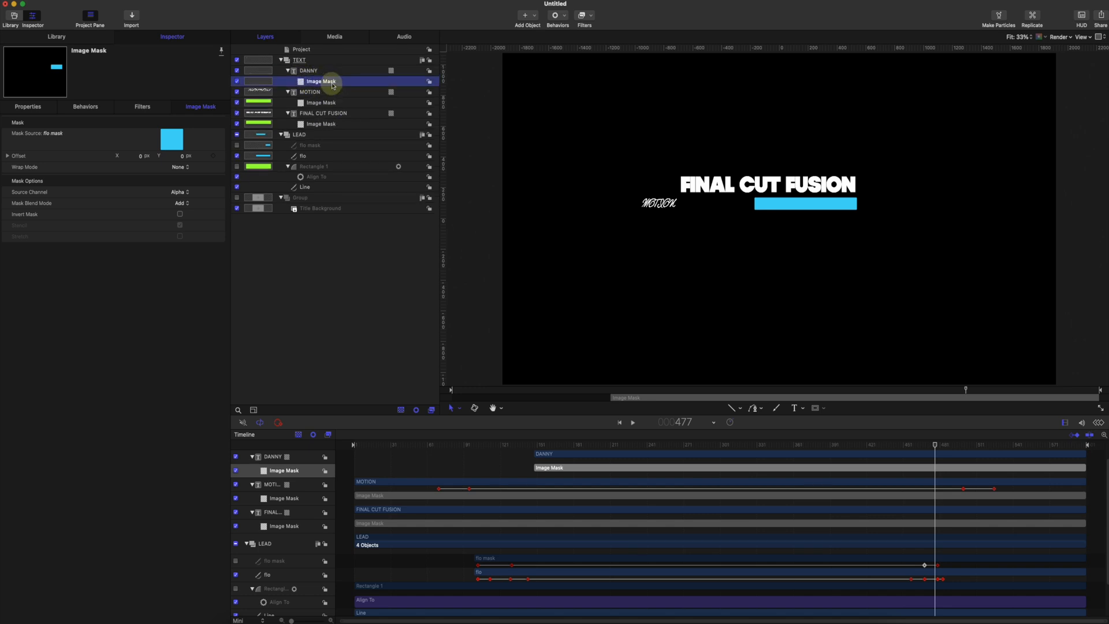
pyautogui.press('Delete')
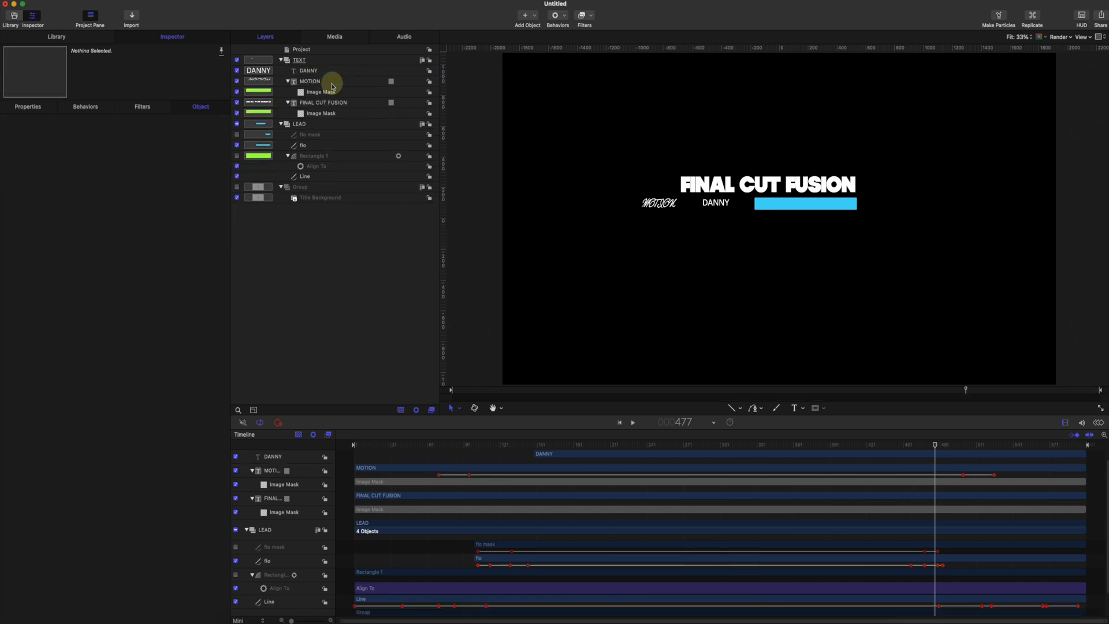
pyautogui.click(310, 146)
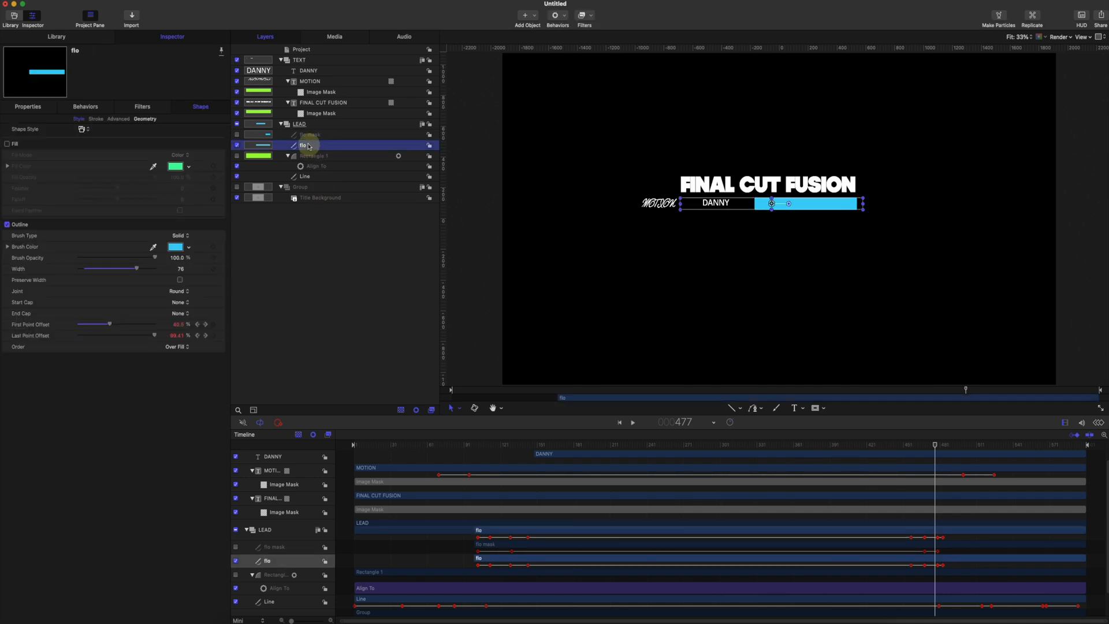
pyautogui.click(309, 137)
pyautogui.press('Delete')
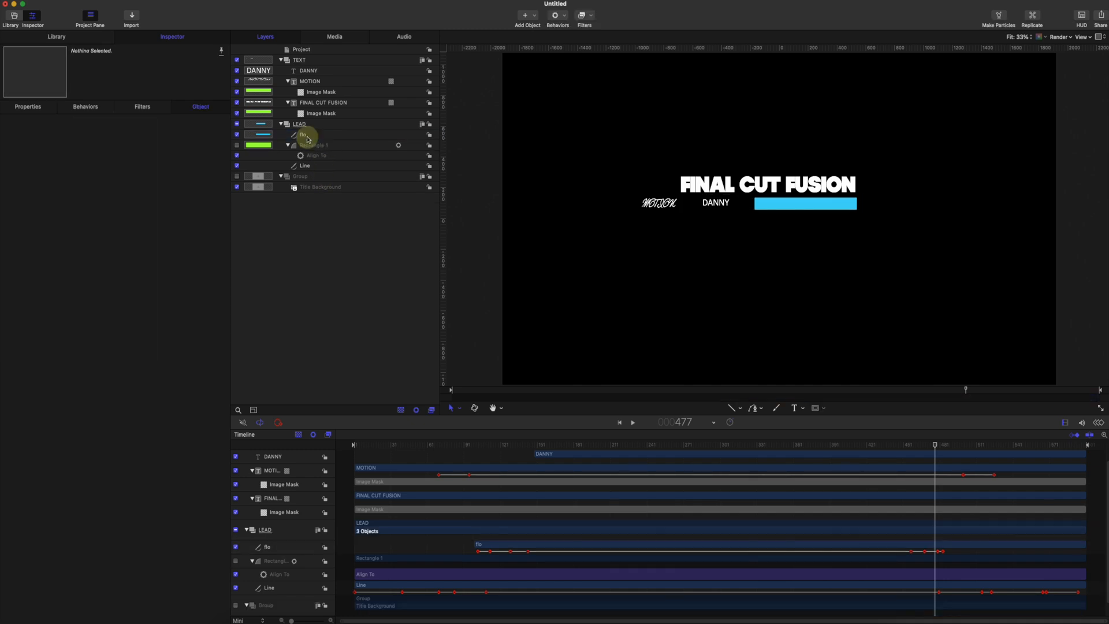
# Step: Duplicate the flo layer and rename the copy as flo mask
pyautogui.rightClick(307, 137)
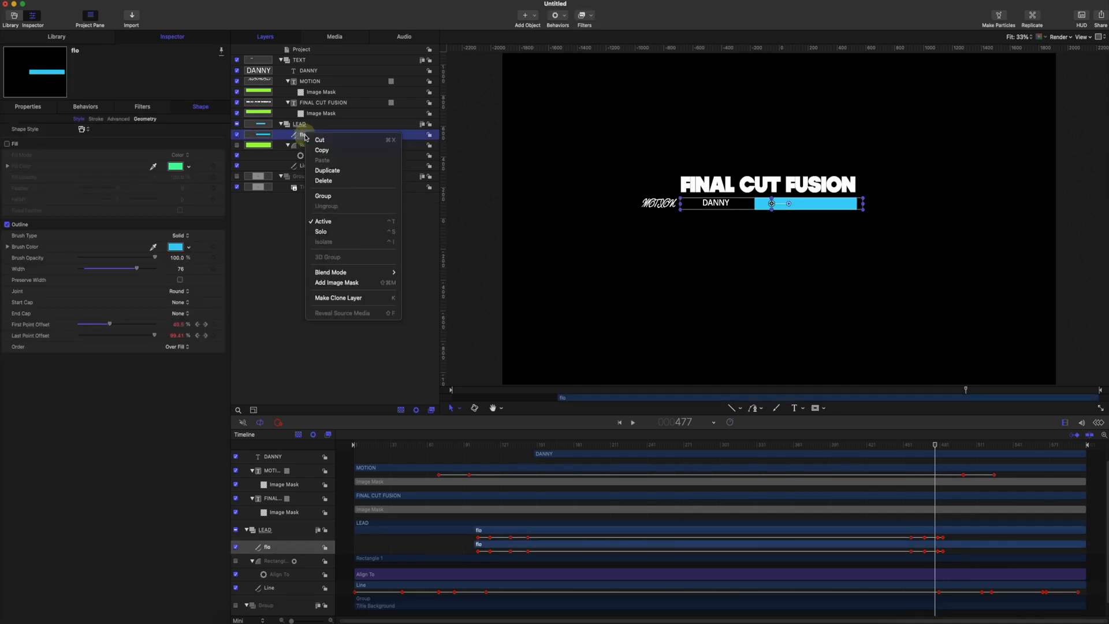
pyautogui.click(328, 171)
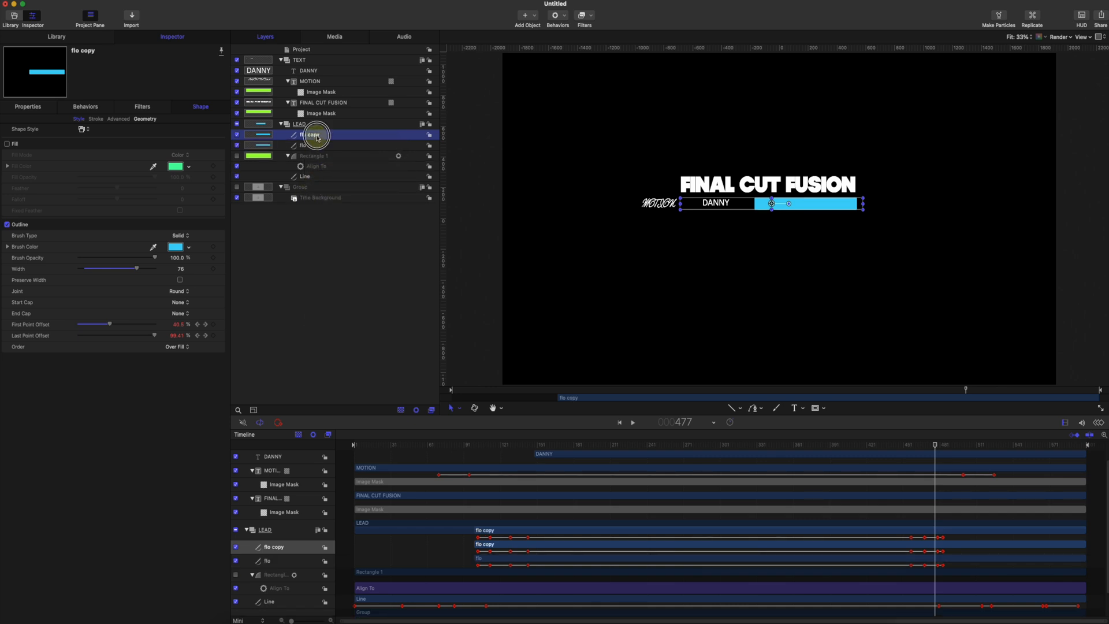
pyautogui.doubleClick(316, 136)
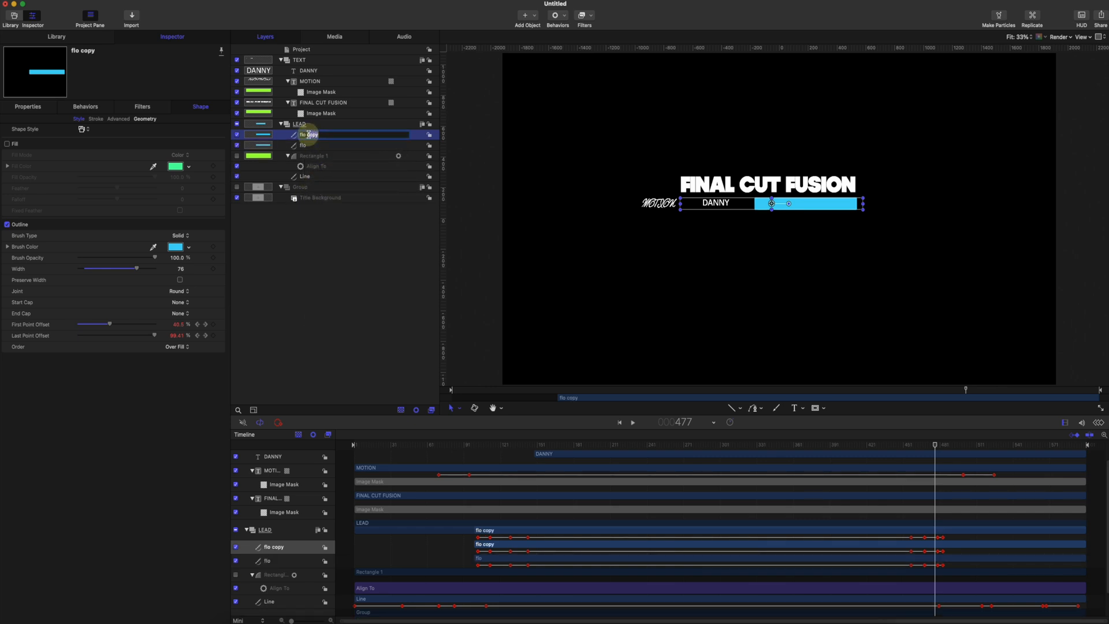
pyautogui.press('Return')
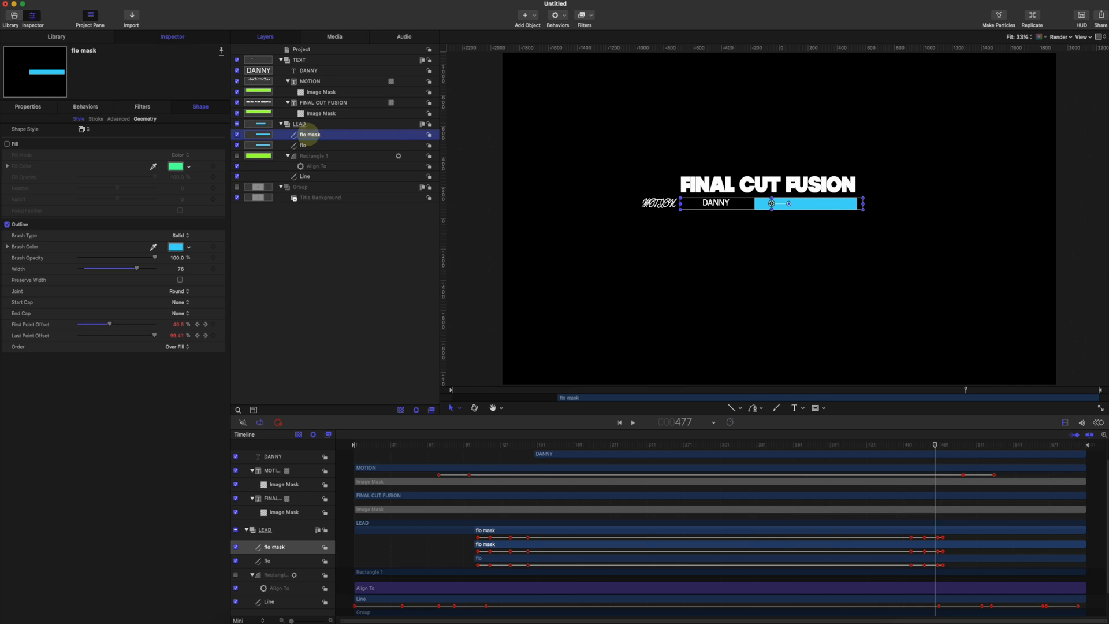
# Step: Add an Image Mask to the name text layer with the new flo mask layer as its source
pyautogui.rightClick(310, 70)
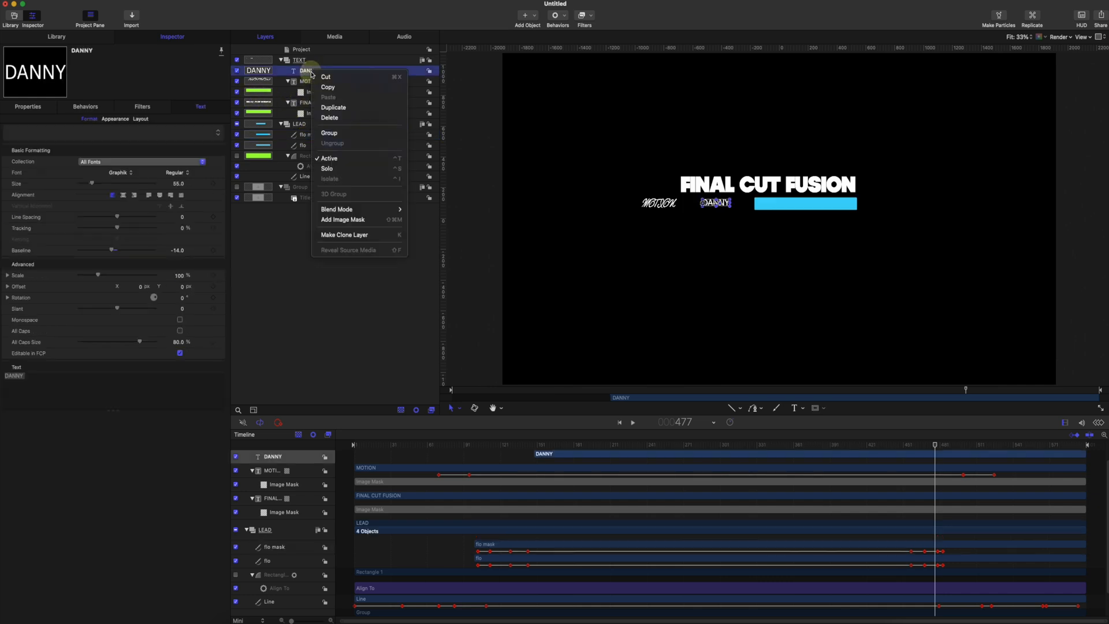
pyautogui.click(342, 220)
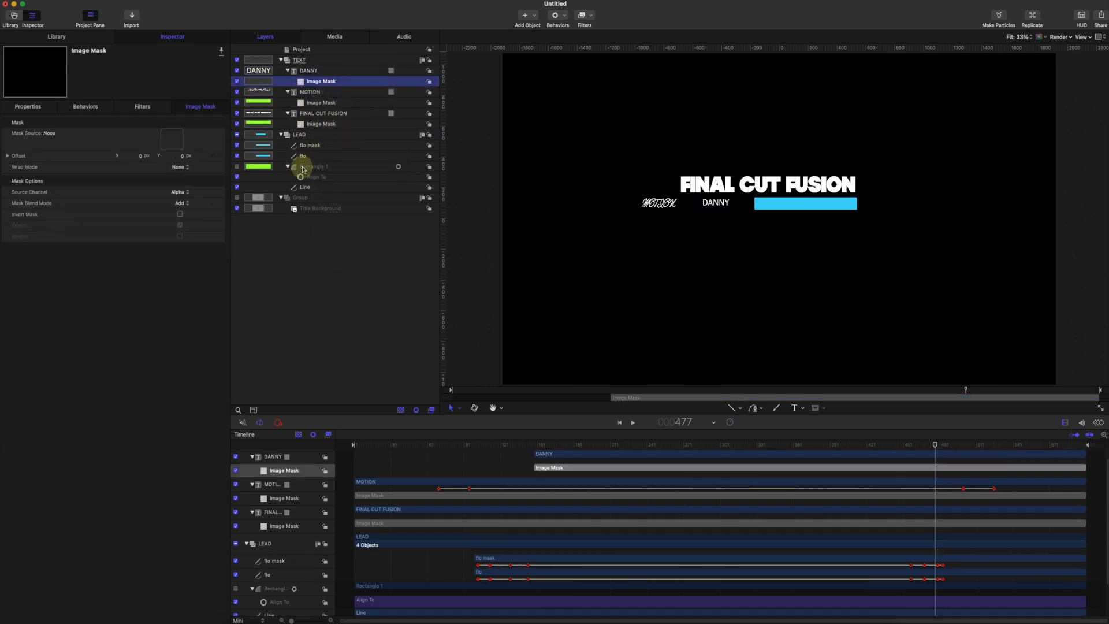
pyautogui.moveTo(310, 149); pyautogui.dragTo(172, 137)
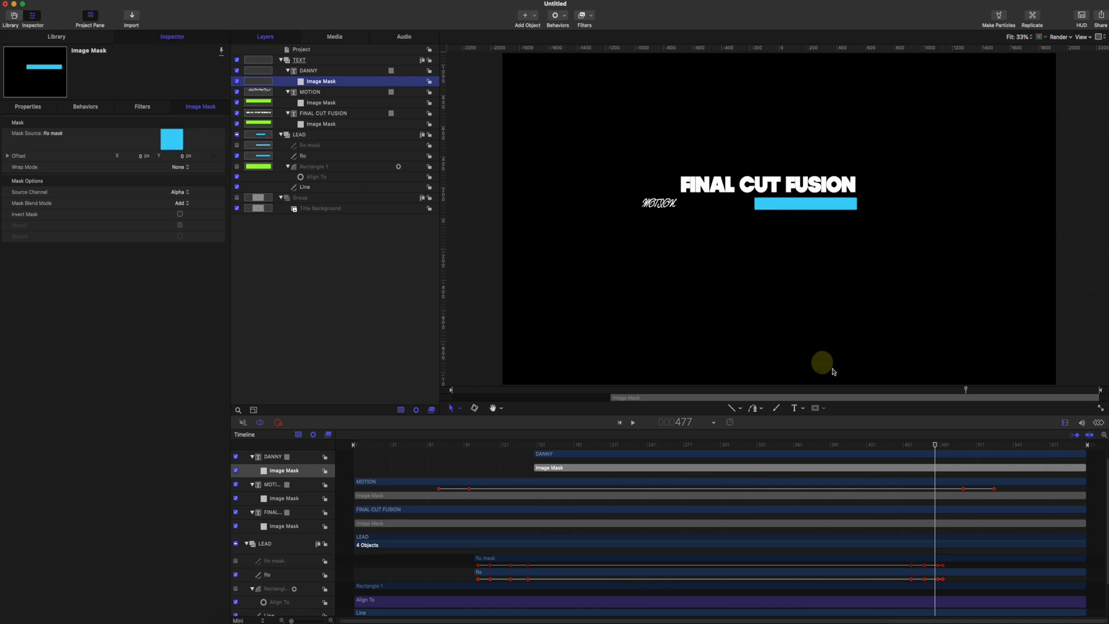
pyautogui.moveTo(940, 444); pyautogui.dragTo(914, 467)
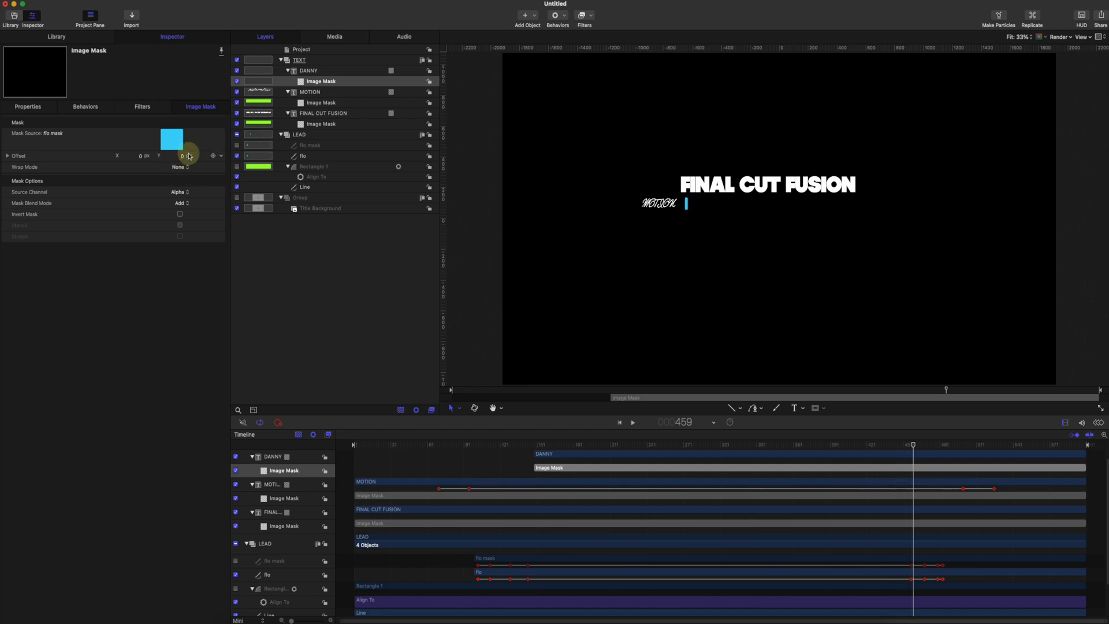
# Step: Set the Mask Blend Mode of the name text's Image Mask to Subtract and preview the exit
pyautogui.click(184, 199)
pyautogui.click(179, 214)
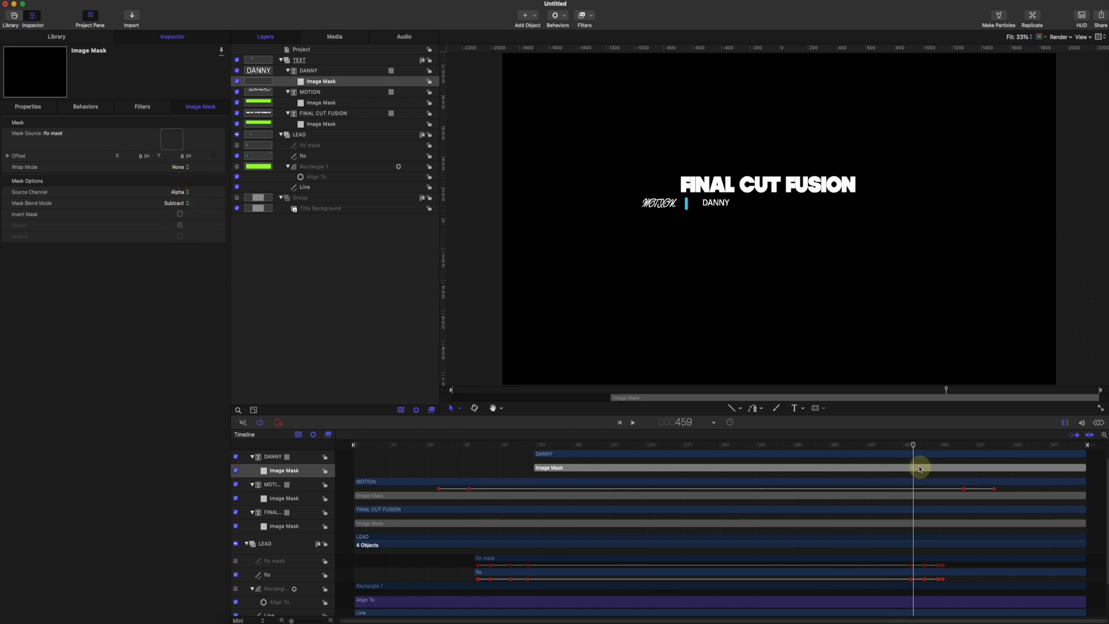
pyautogui.moveTo(915, 453)
pyautogui.mouseDown()
pyautogui.moveTo(995, 450)
pyautogui.moveTo(852, 449)
pyautogui.moveTo(930, 449)
pyautogui.mouseUp()
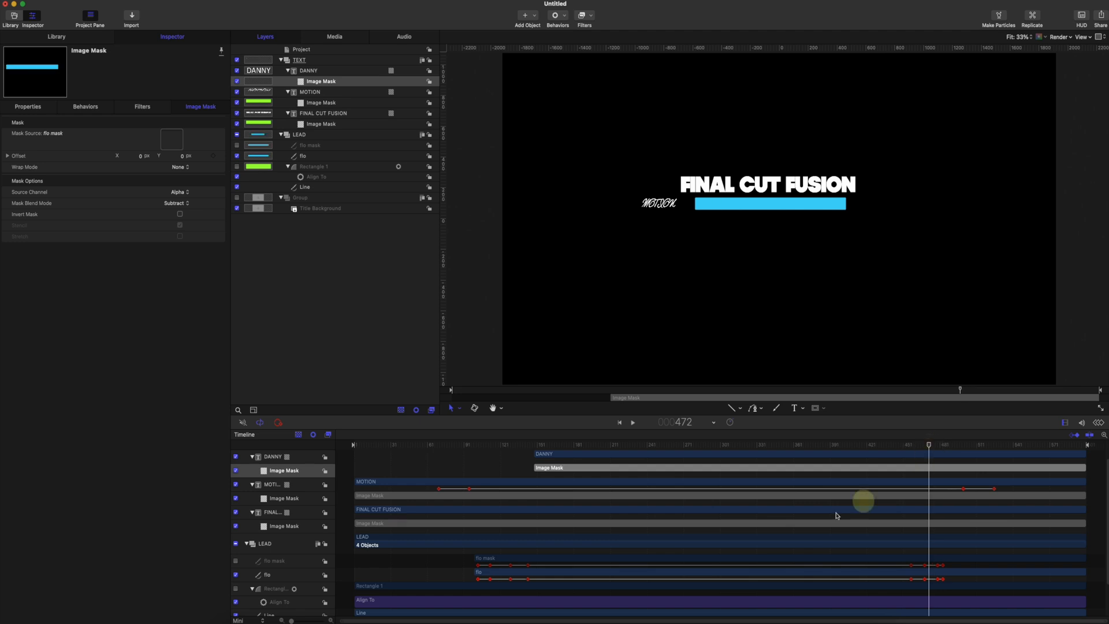
# Step: Trim the end of the name text layer to frame 472, where the blue bar covers it
pyautogui.scroll(-3, 497, 555)
pyautogui.scroll(5, 656, 517)
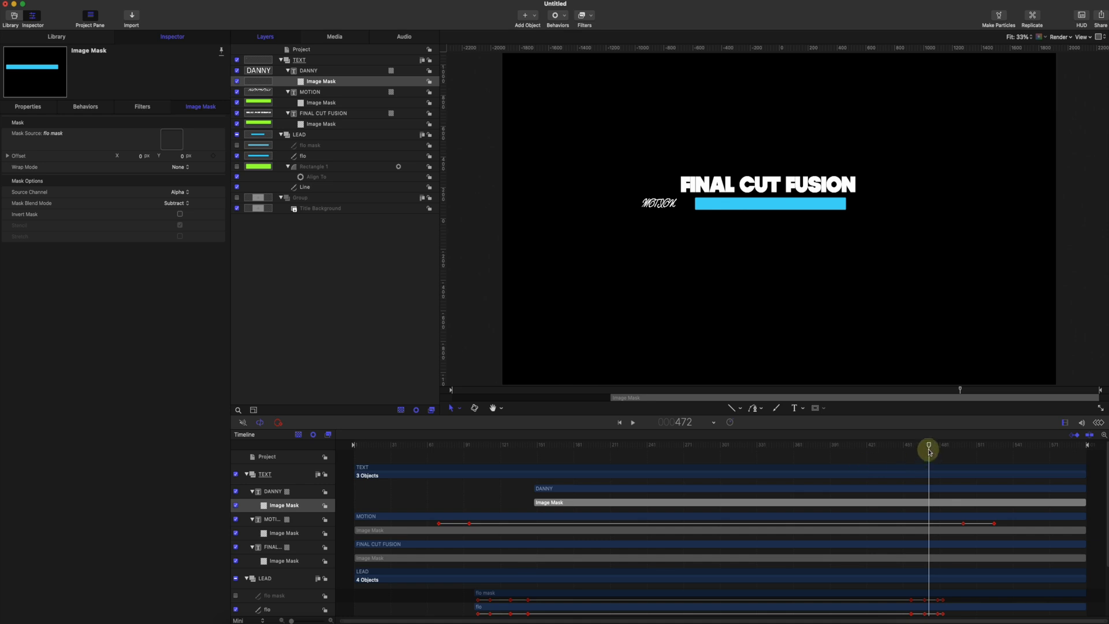
pyautogui.moveTo(930, 447); pyautogui.dragTo(930, 449)
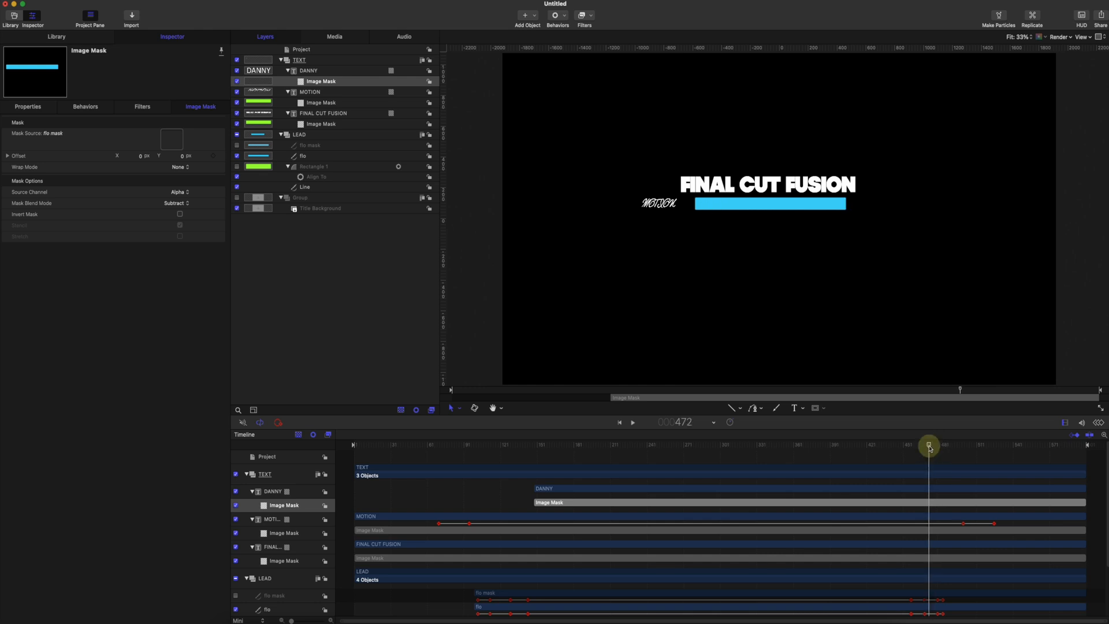
pyautogui.click(614, 491)
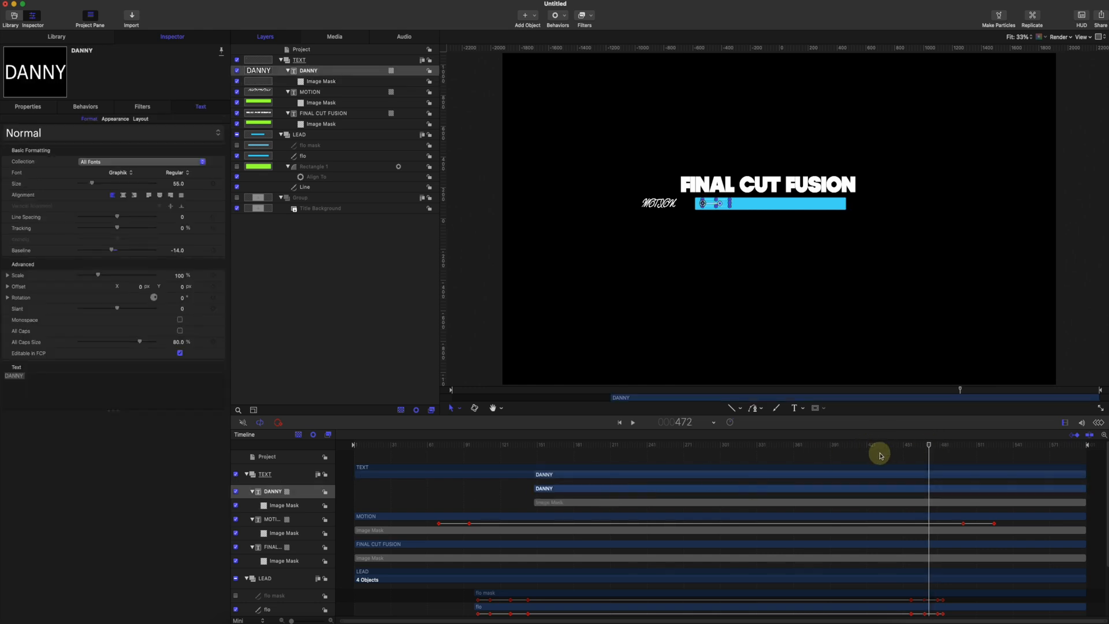
pyautogui.press('o')
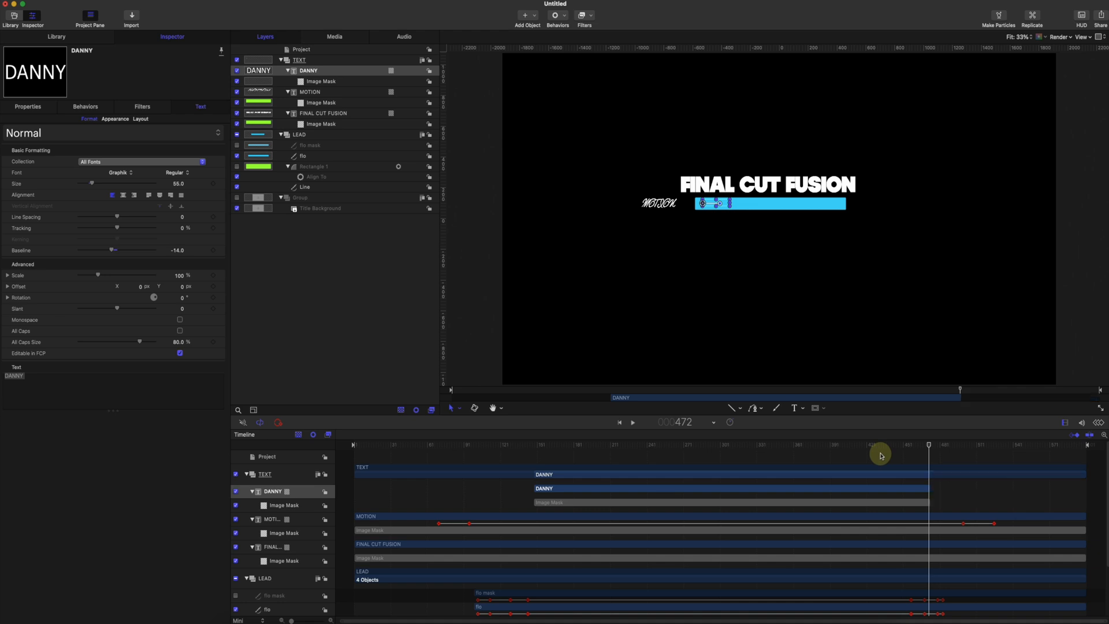
# Step: Trim the start of the name text layer to frame 128 and preview its entrance and exit
pyautogui.moveTo(930, 448); pyautogui.dragTo(510, 447)
pyautogui.press('i')
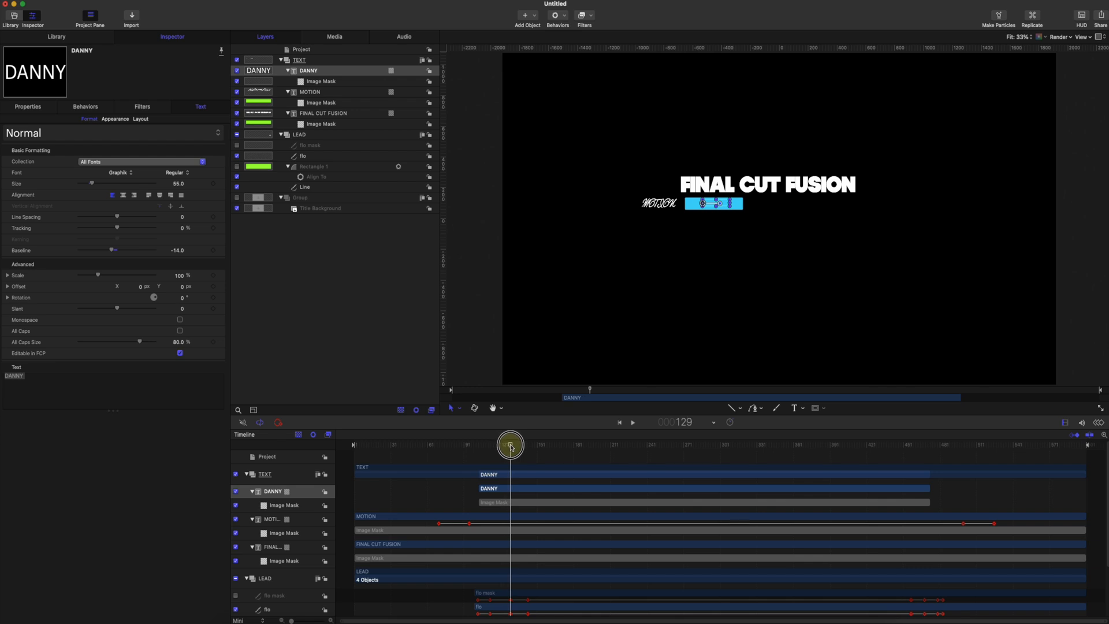
pyautogui.moveTo(514, 447); pyautogui.dragTo(510, 448)
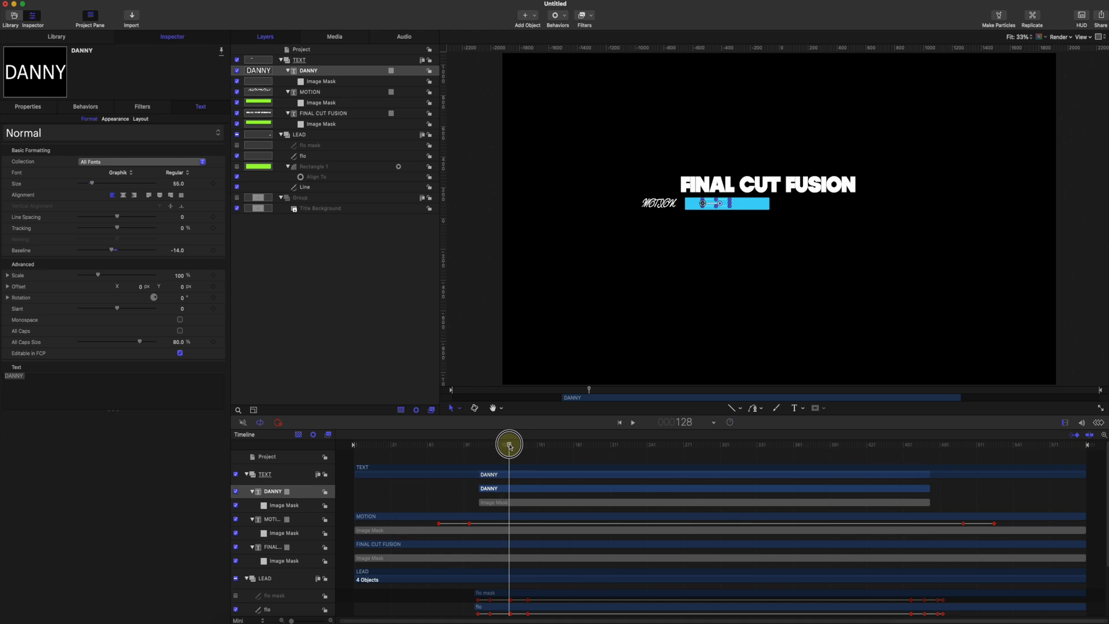
pyautogui.press('i')
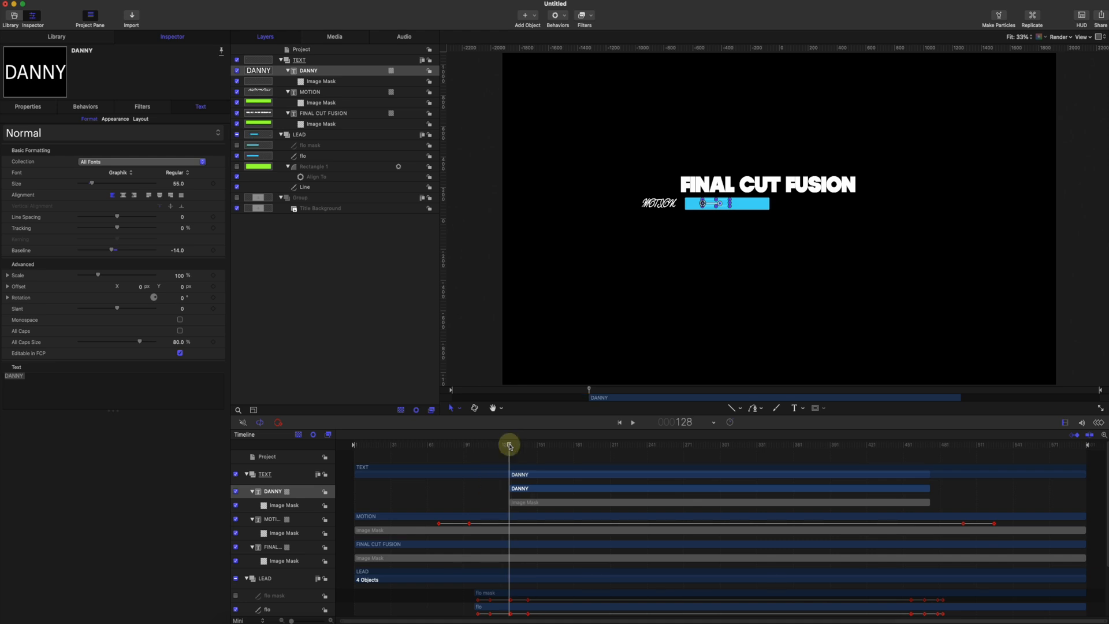
pyautogui.moveTo(509, 446)
pyautogui.mouseDown()
pyautogui.moveTo(523, 446)
pyautogui.moveTo(491, 449)
pyautogui.moveTo(521, 448)
pyautogui.mouseUp()
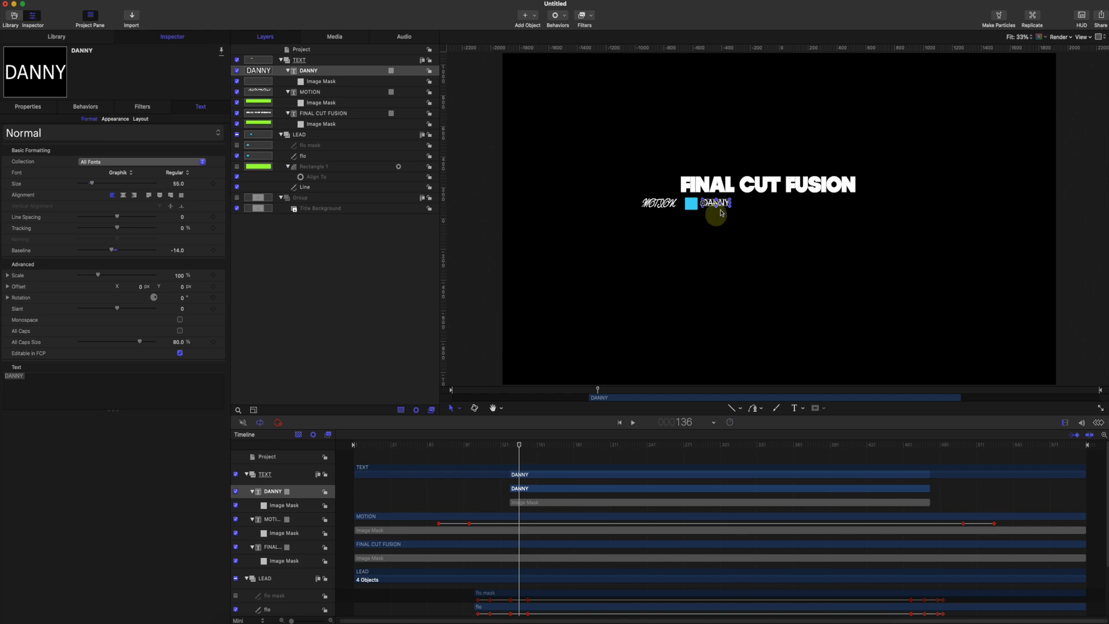
pyautogui.click(745, 228)
pyautogui.moveTo(521, 443); pyautogui.dragTo(945, 447)
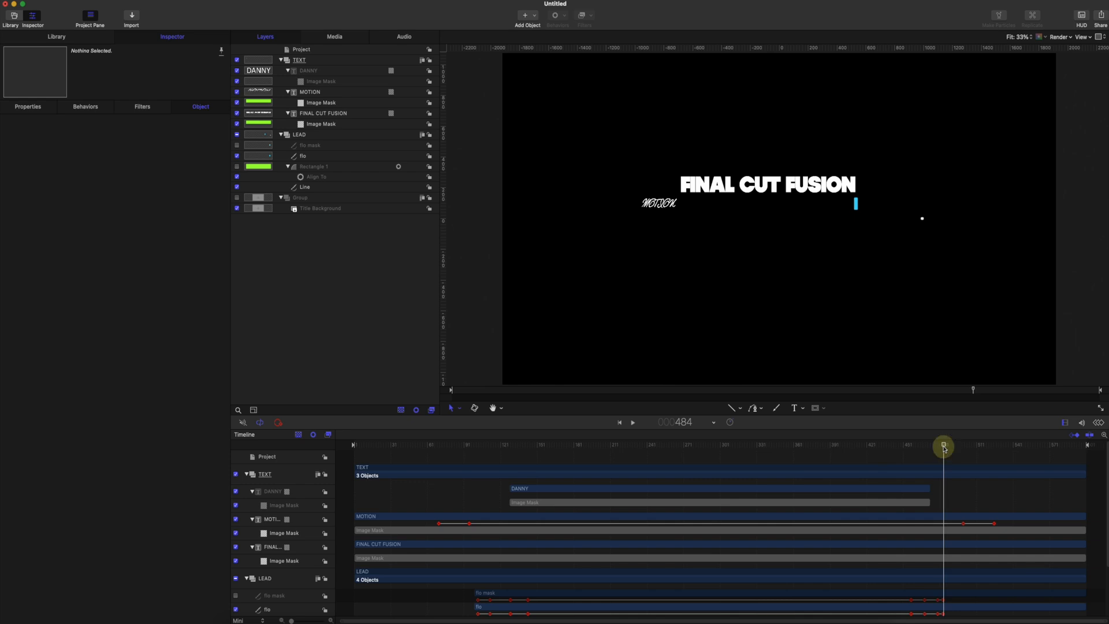
# Step: Set the flo bar's First Point Offset to 100% at its last keyframe on frame 483 so it disappears fully
pyautogui.click(857, 203)
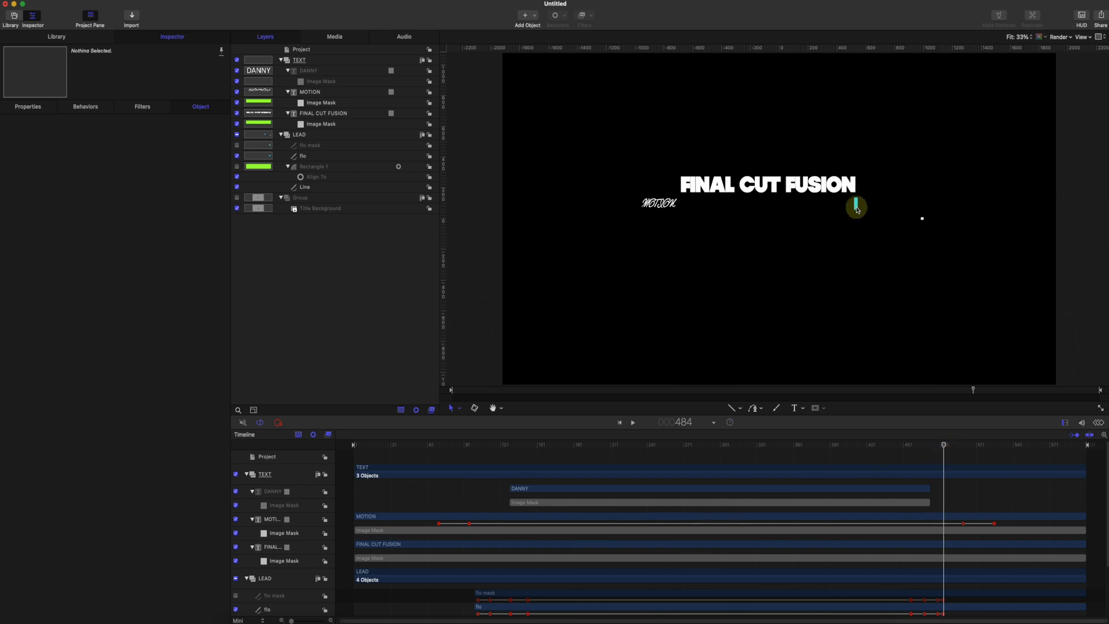
pyautogui.click(305, 157)
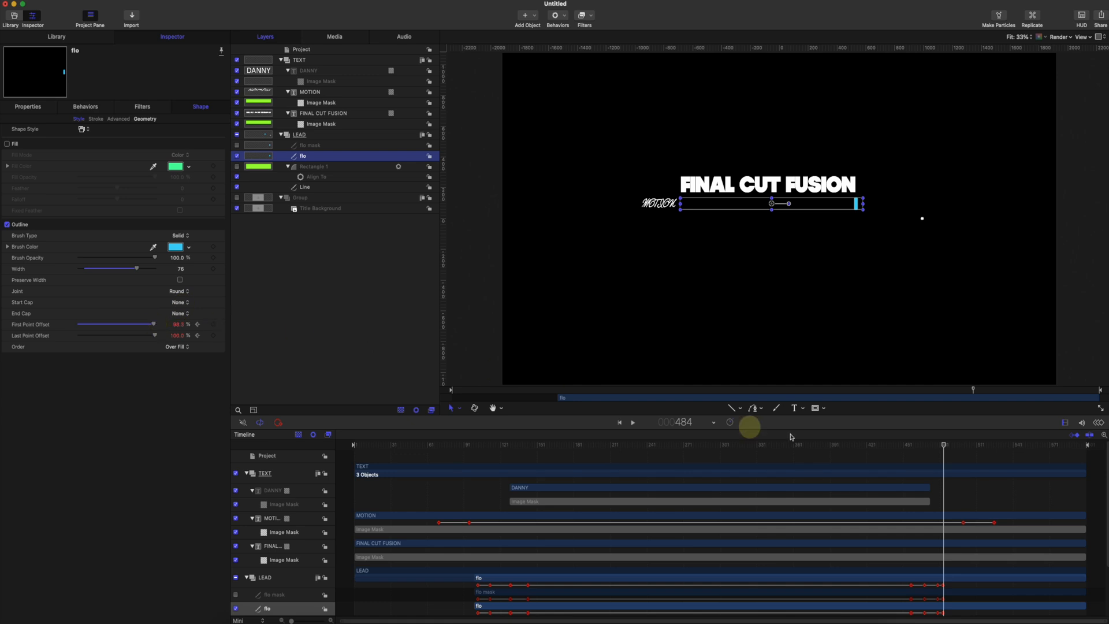
pyautogui.click(946, 447)
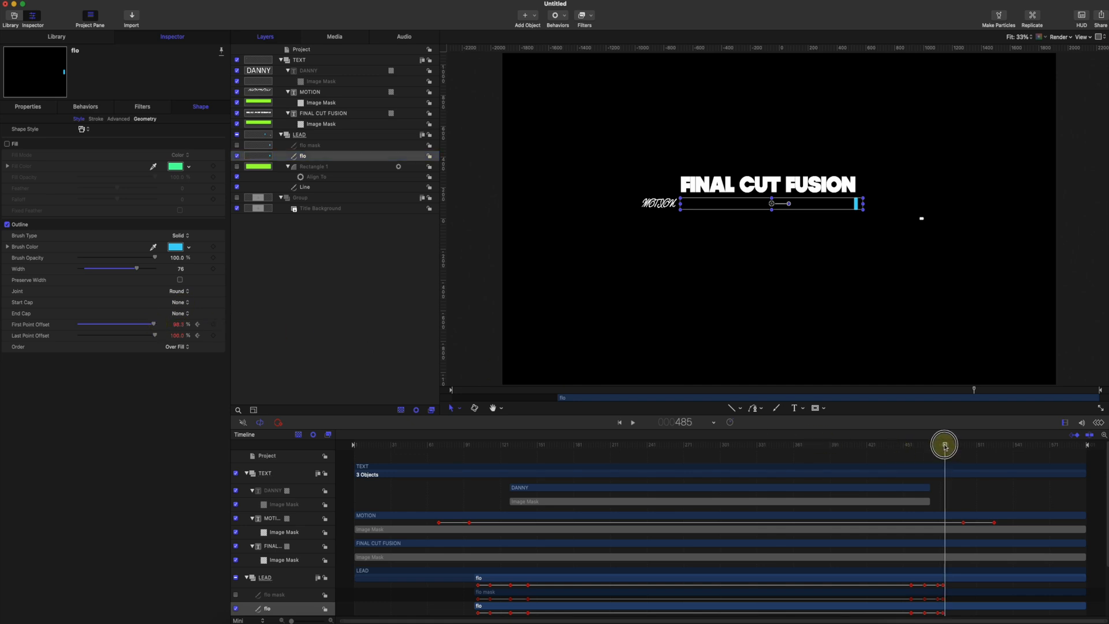
pyautogui.moveTo(946, 446); pyautogui.dragTo(943, 446)
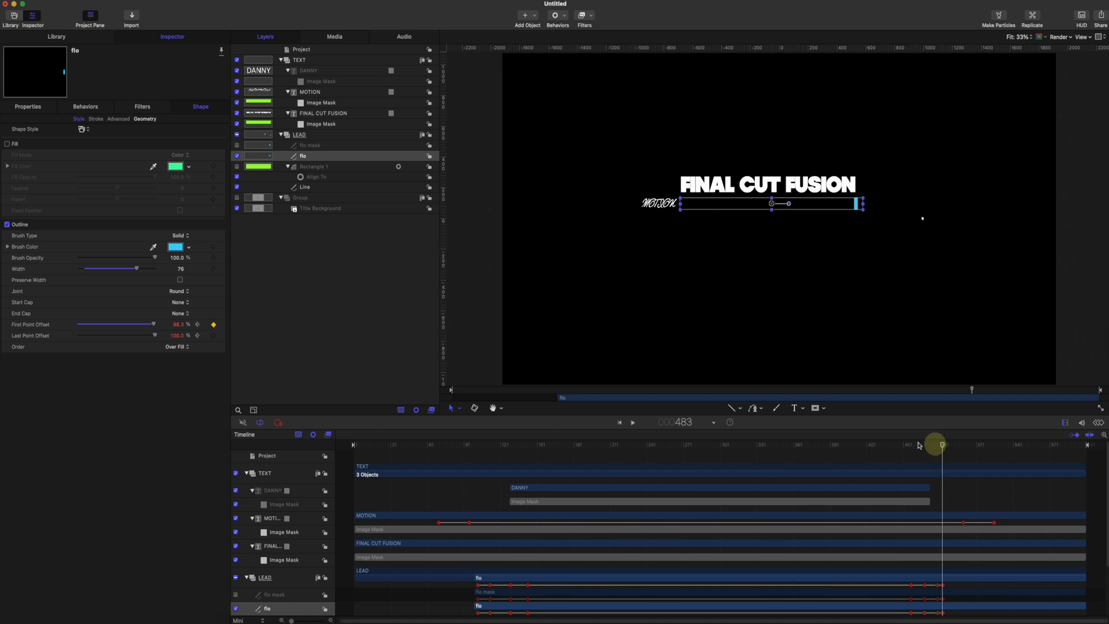
pyautogui.moveTo(162, 327); pyautogui.dragTo(164, 326)
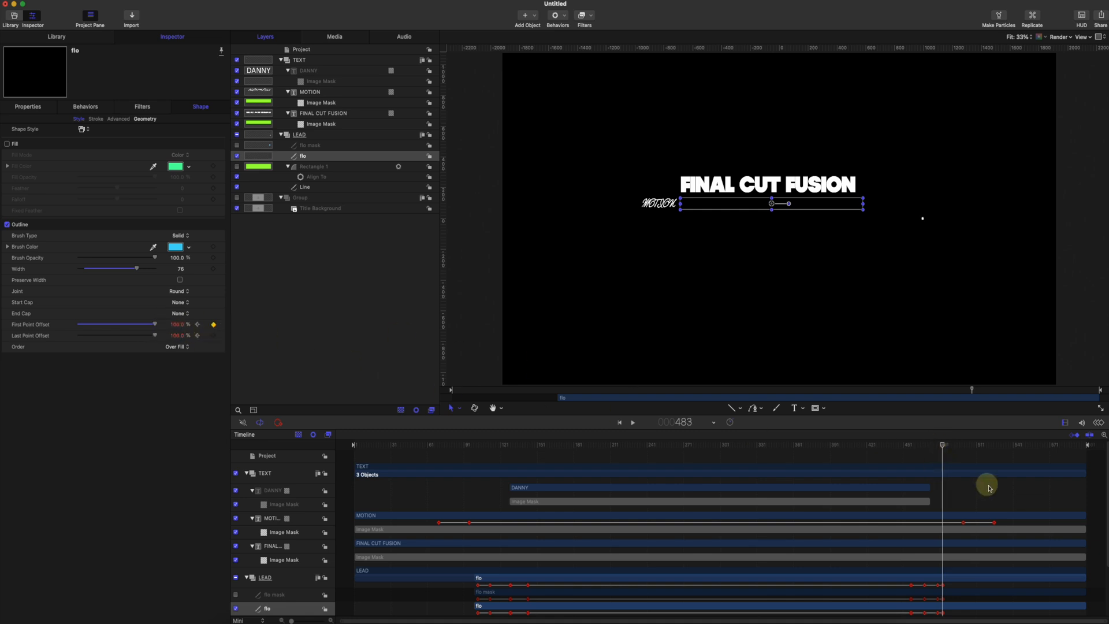
# Step: Add a marker at frame 147, where the entrance is complete, and set its type to Build In - Optional
pyautogui.moveTo(943, 447); pyautogui.dragTo(531, 491)
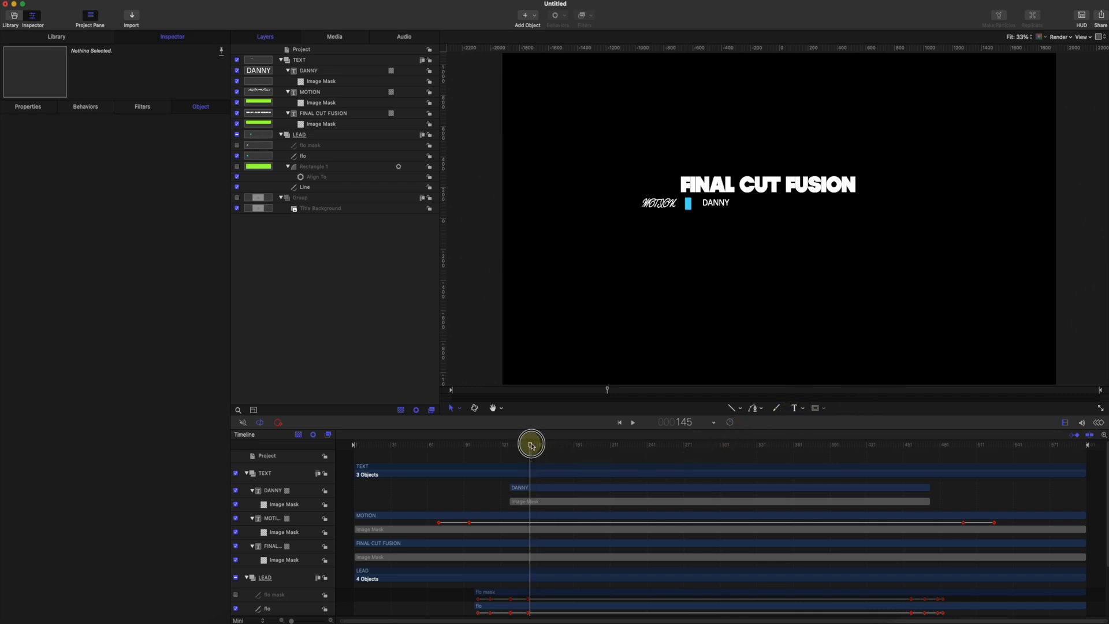
pyautogui.moveTo(532, 445); pyautogui.dragTo(533, 445)
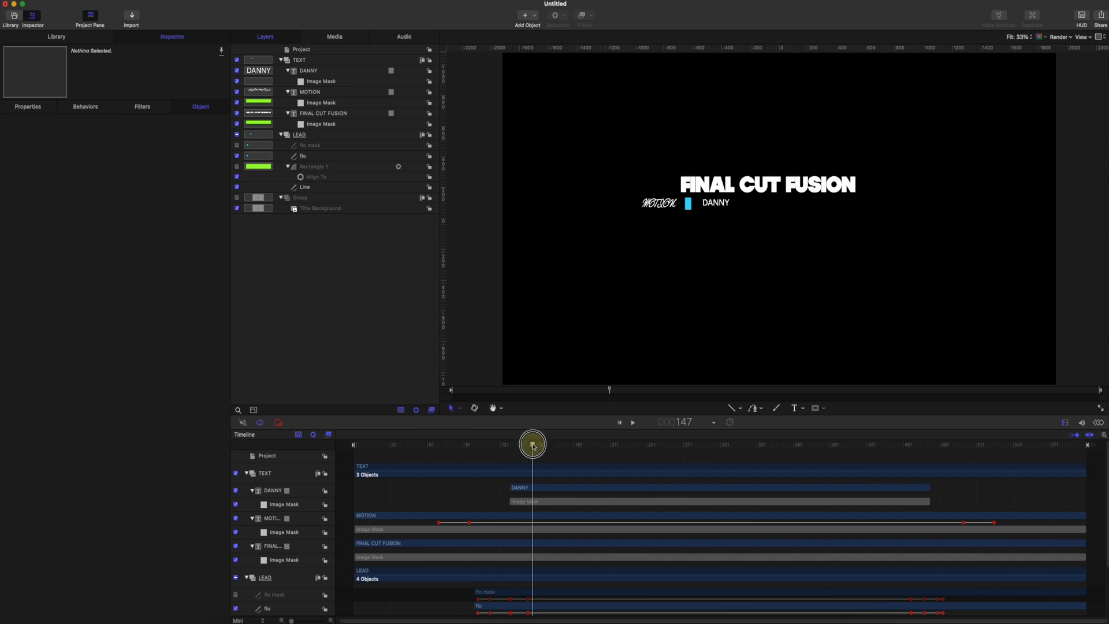
pyautogui.moveTo(533, 446)
pyautogui.mouseDown()
pyautogui.moveTo(493, 447)
pyautogui.moveTo(528, 454)
pyautogui.mouseUp()
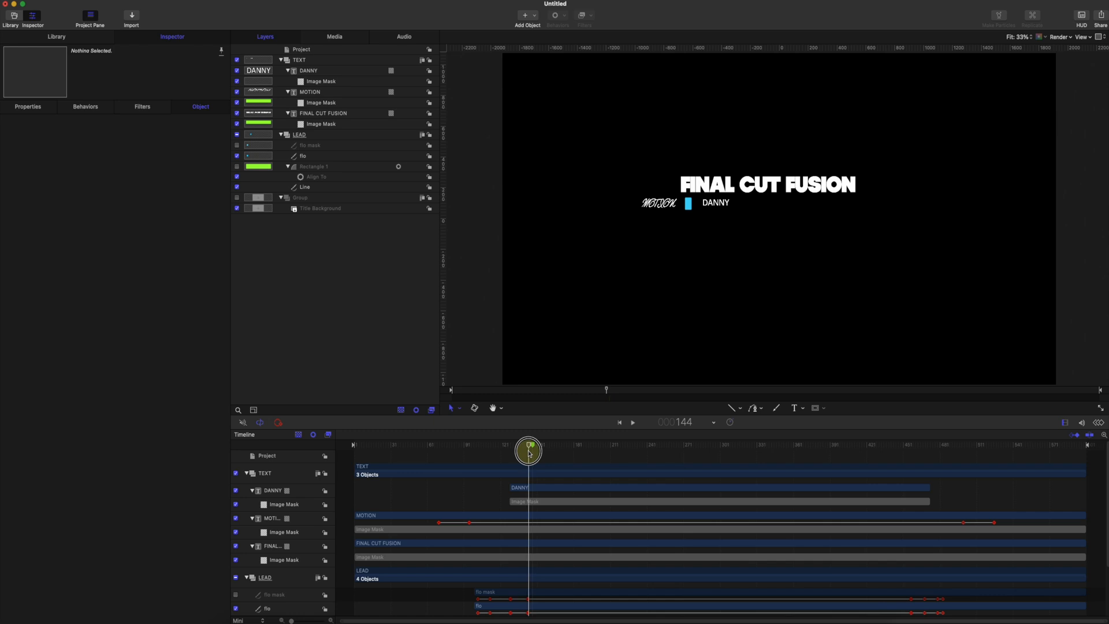
pyautogui.rightClick(535, 447)
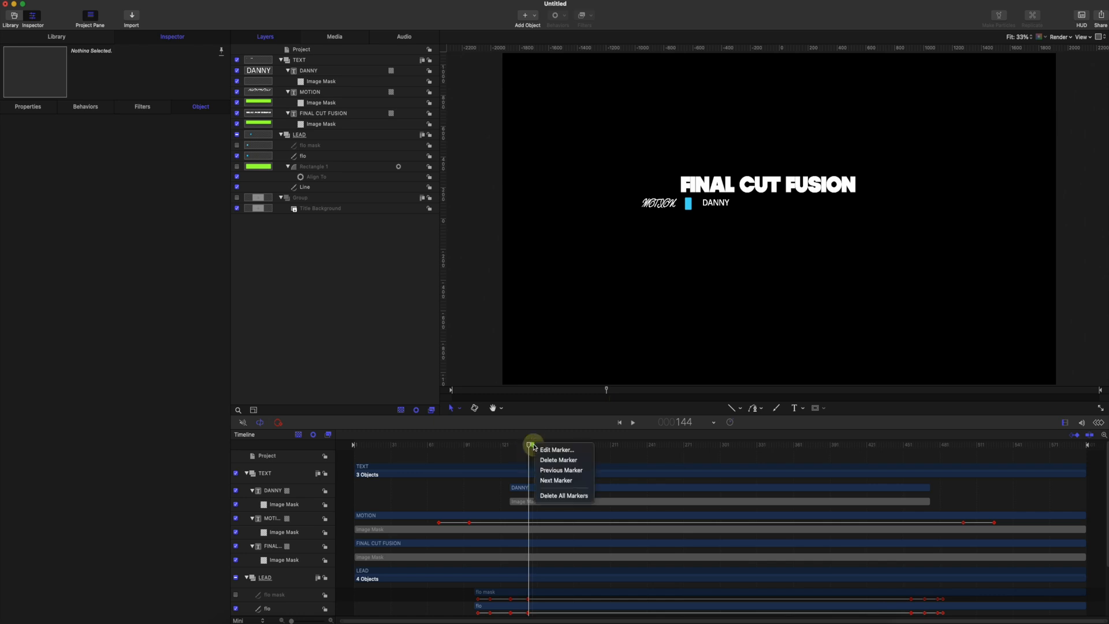
pyautogui.click(546, 448)
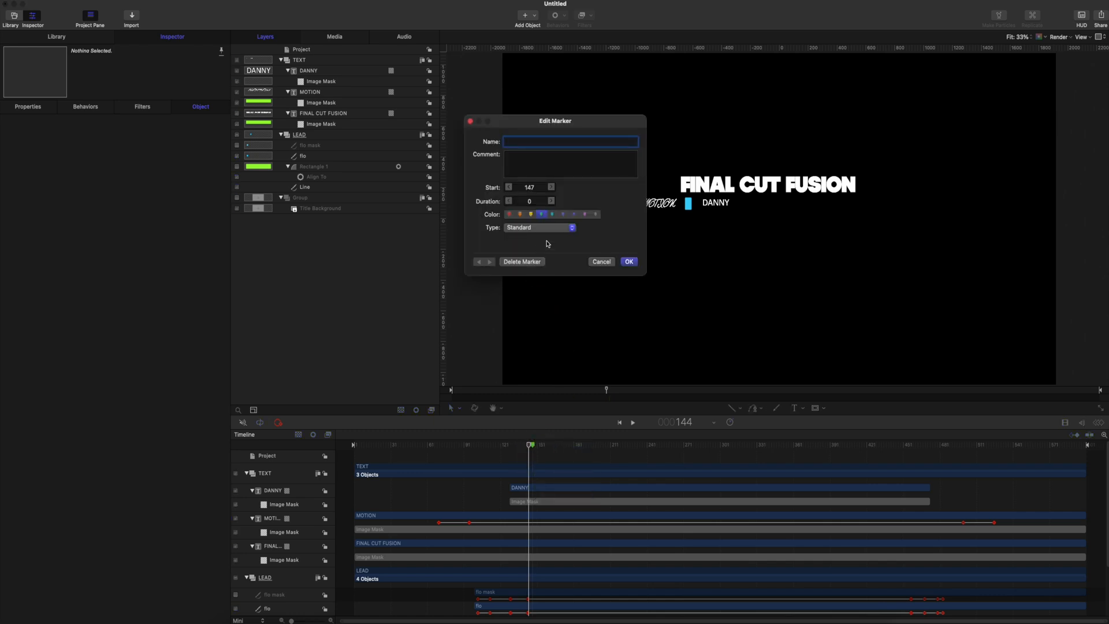
pyautogui.click(554, 228)
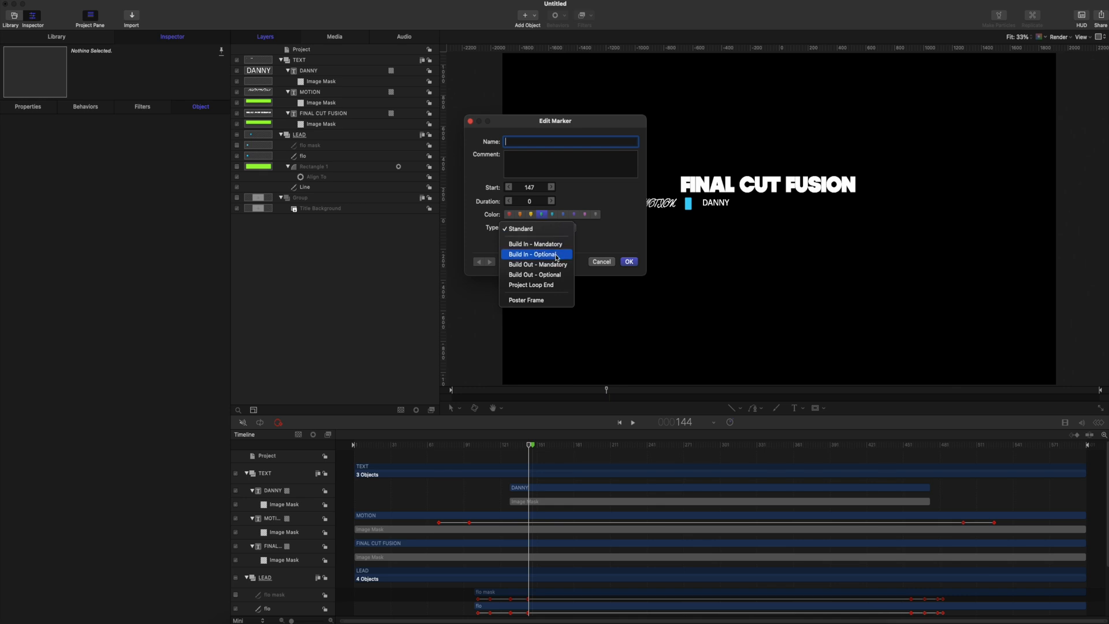
pyautogui.click(557, 258)
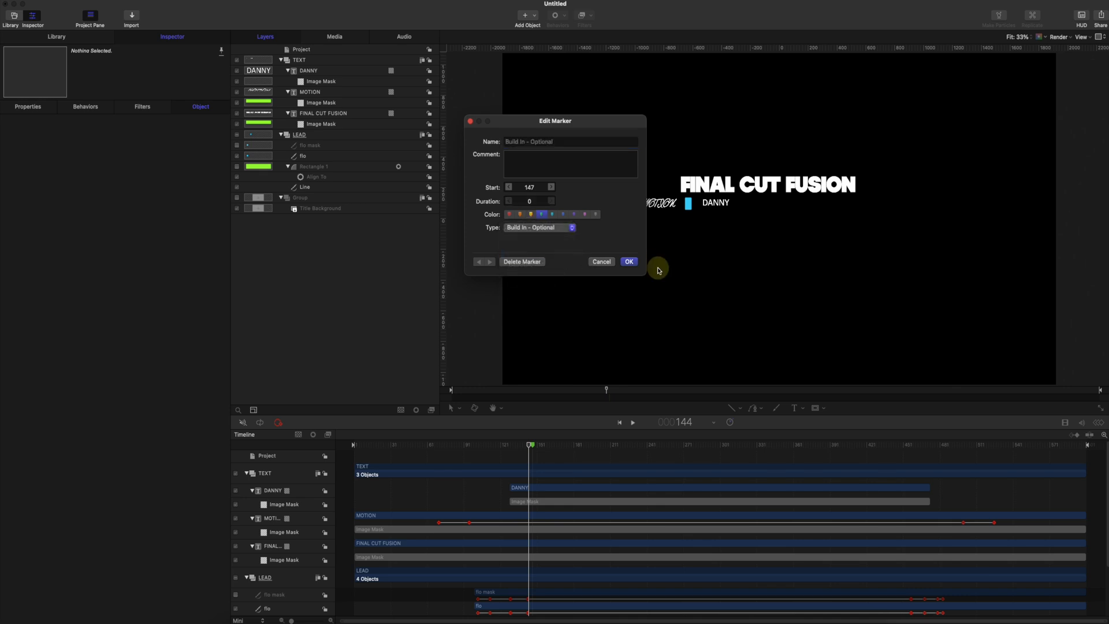
pyautogui.click(630, 261)
# Step: Add a marker at frame 454, just before the exit animation starts, and set its type to Build Out - Optional
pyautogui.moveTo(861, 444)
pyautogui.mouseDown()
pyautogui.moveTo(917, 447)
pyautogui.moveTo(909, 447)
pyautogui.mouseUp()
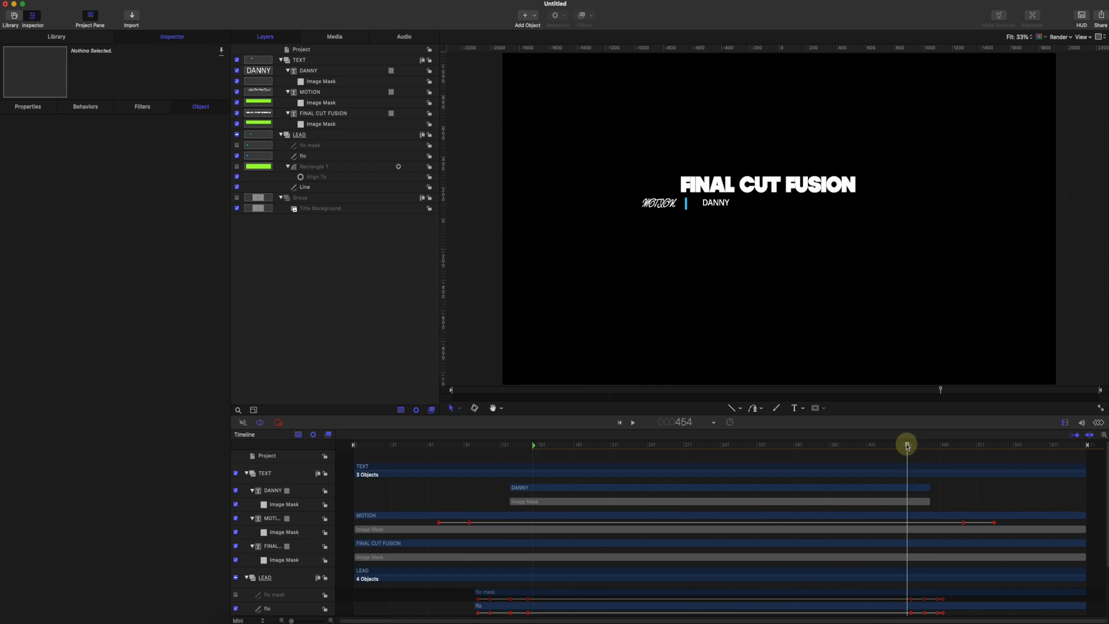
pyautogui.rightClick(907, 446)
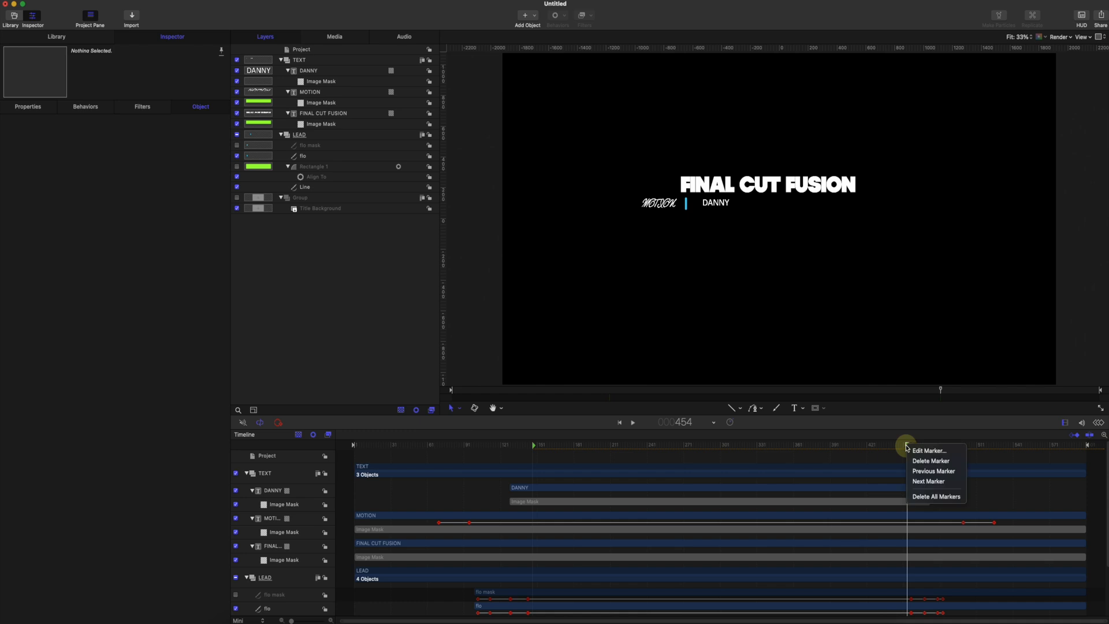
pyautogui.click(916, 450)
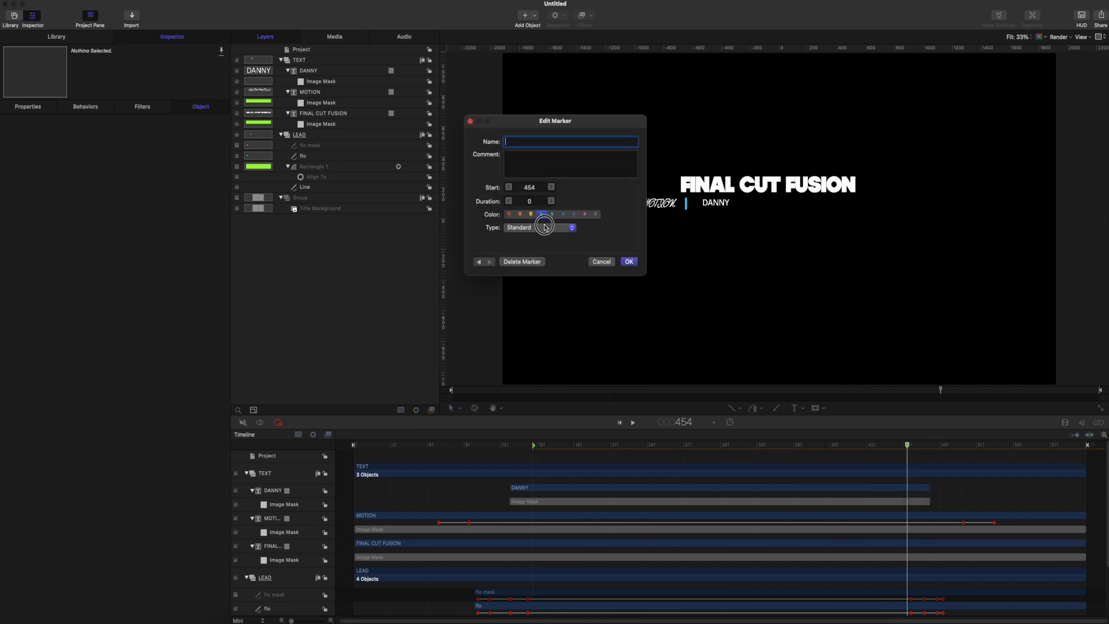
pyautogui.click(545, 226)
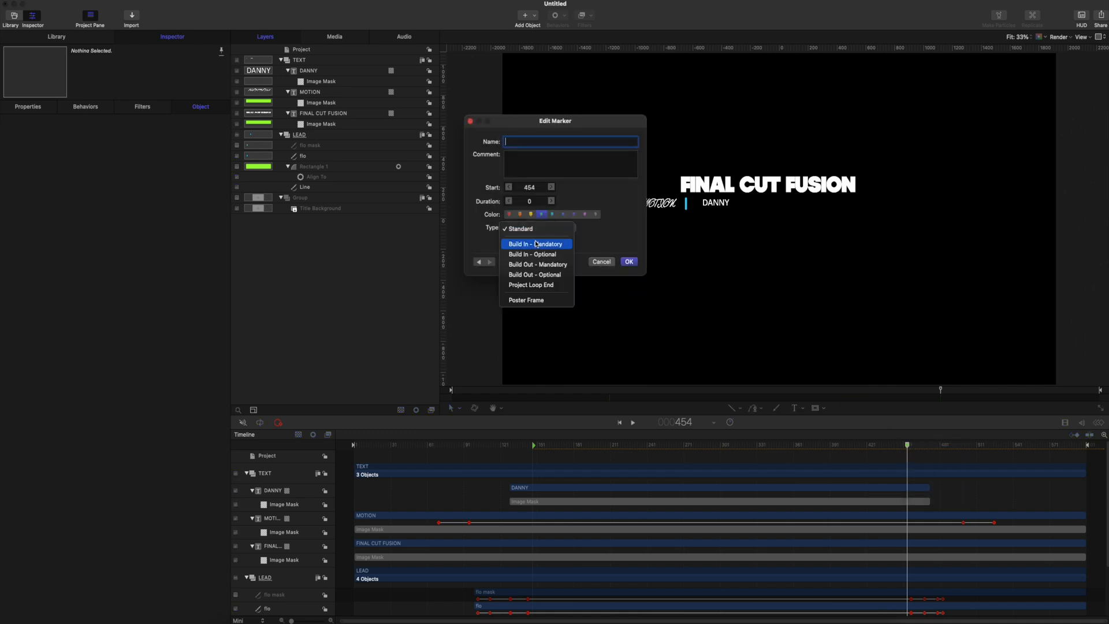
pyautogui.click(548, 276)
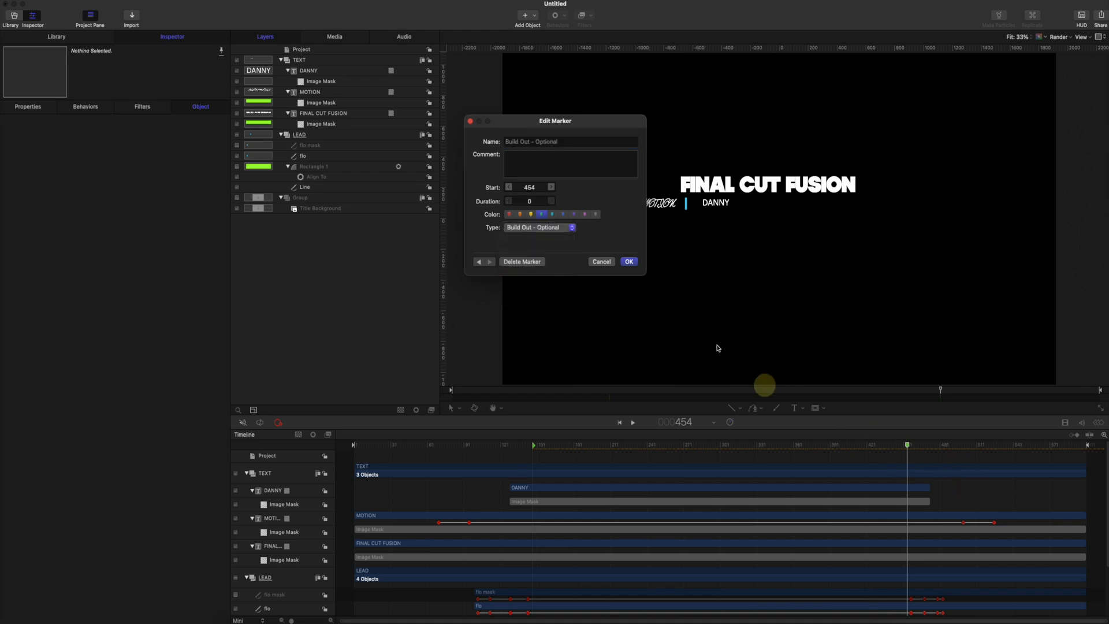
pyautogui.click(629, 262)
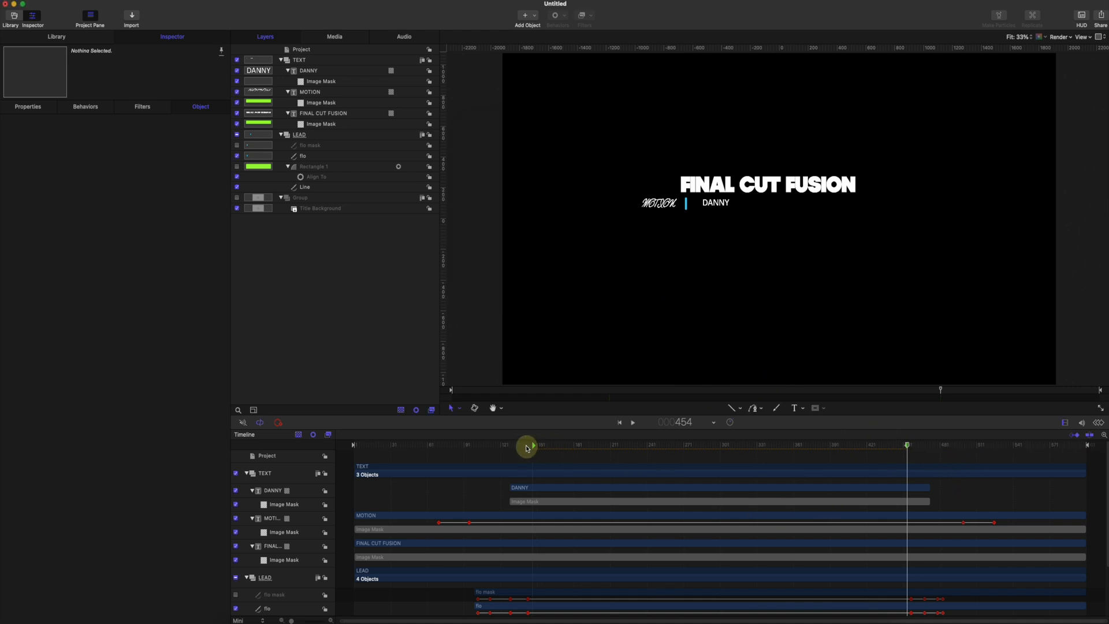
pyautogui.moveTo(527, 448); pyautogui.dragTo(912, 447)
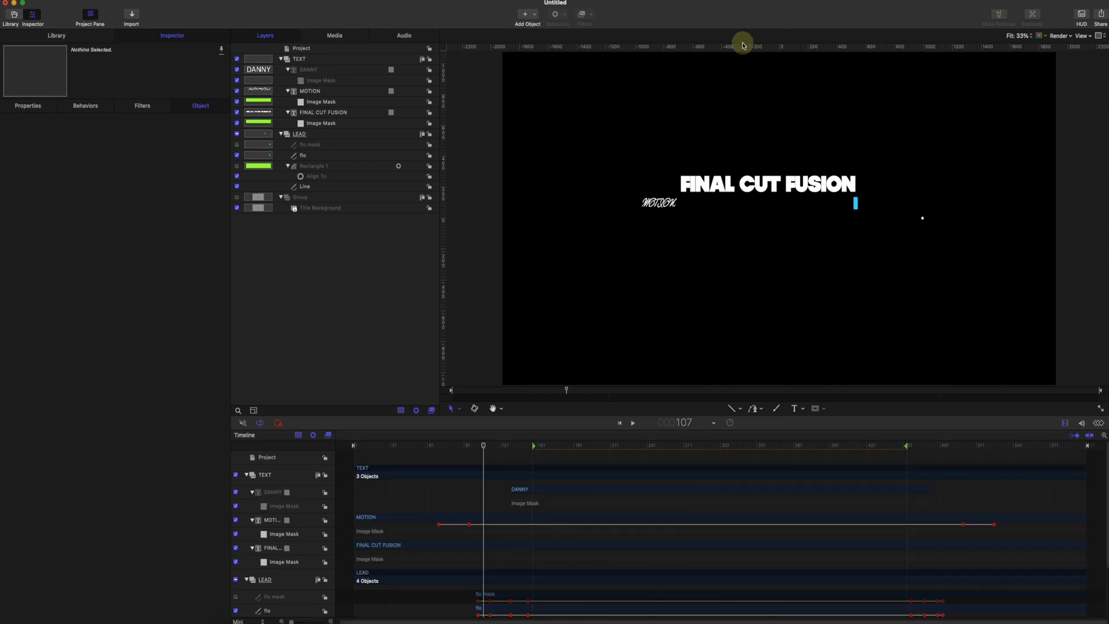
# Step: Collapse Rectangle 1, the title background group, and the LEAD and TEXT groups in the layer list
pyautogui.click(287, 166)
pyautogui.click(286, 187)
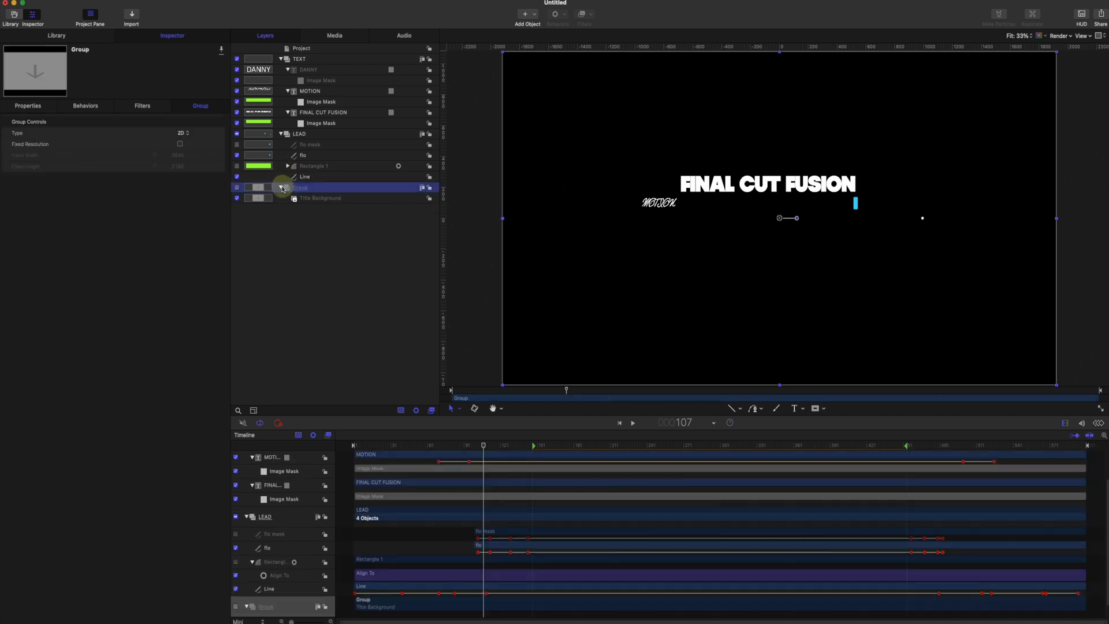
pyautogui.click(281, 187)
pyautogui.click(282, 135)
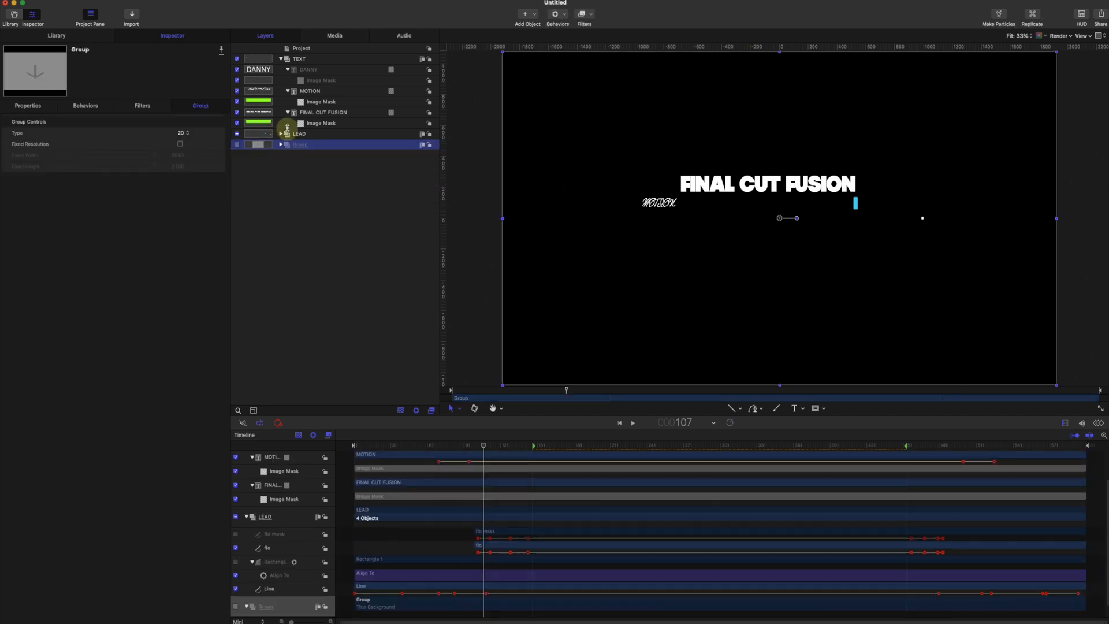
pyautogui.click(281, 59)
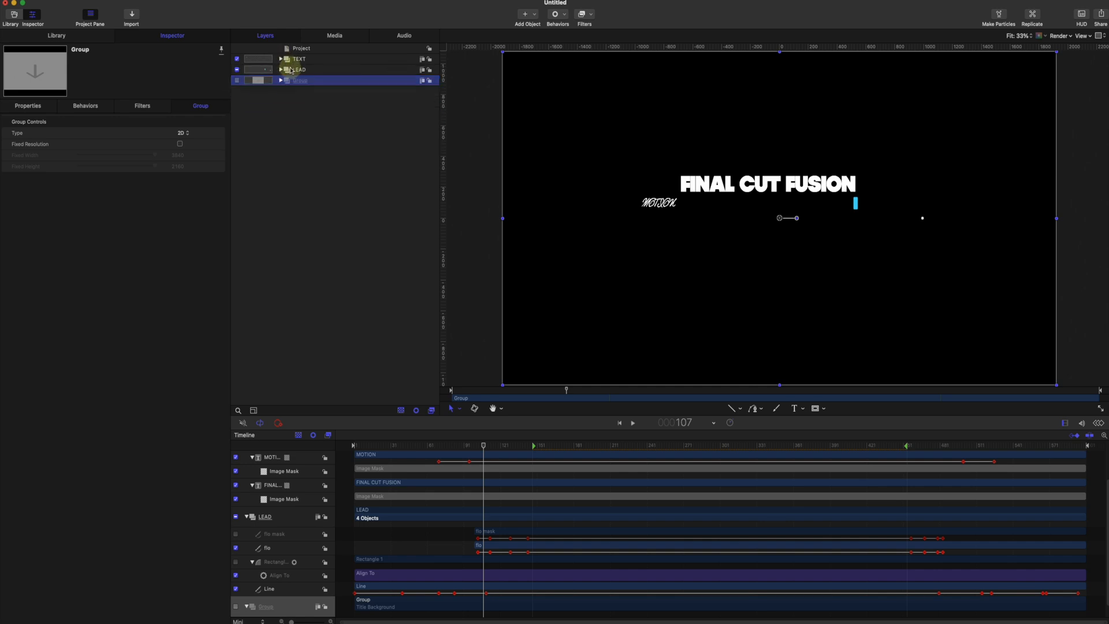
# Step: Group the TEXT and LEAD groups together and name the new parent group "main"
pyautogui.click(295, 69)
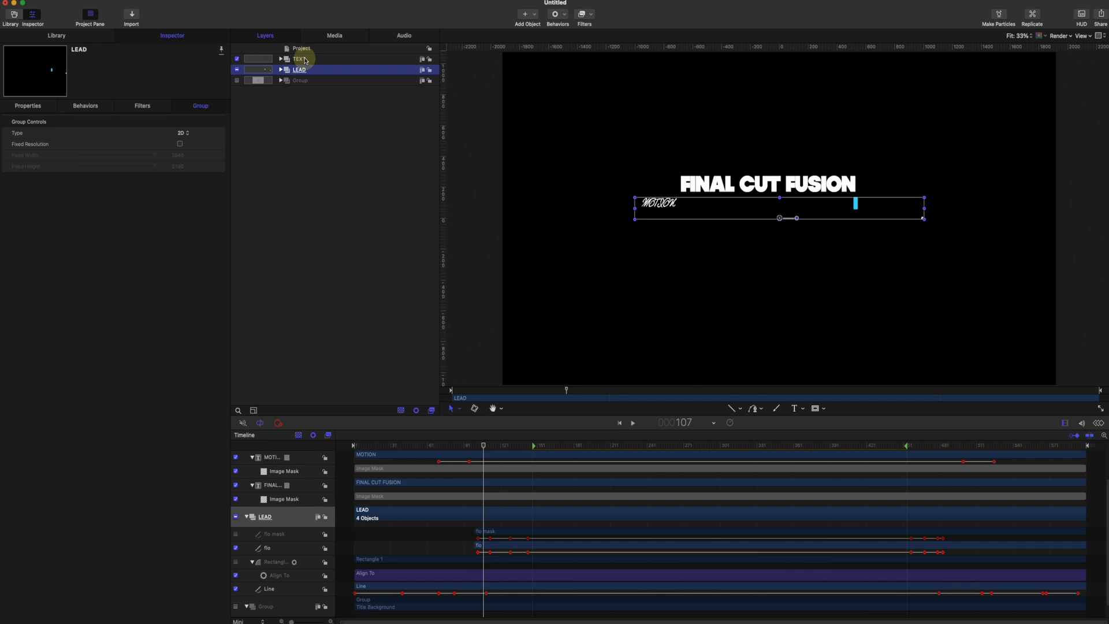
pyautogui.keyDown('shift'); pyautogui.click(306, 59); pyautogui.keyUp('shift')
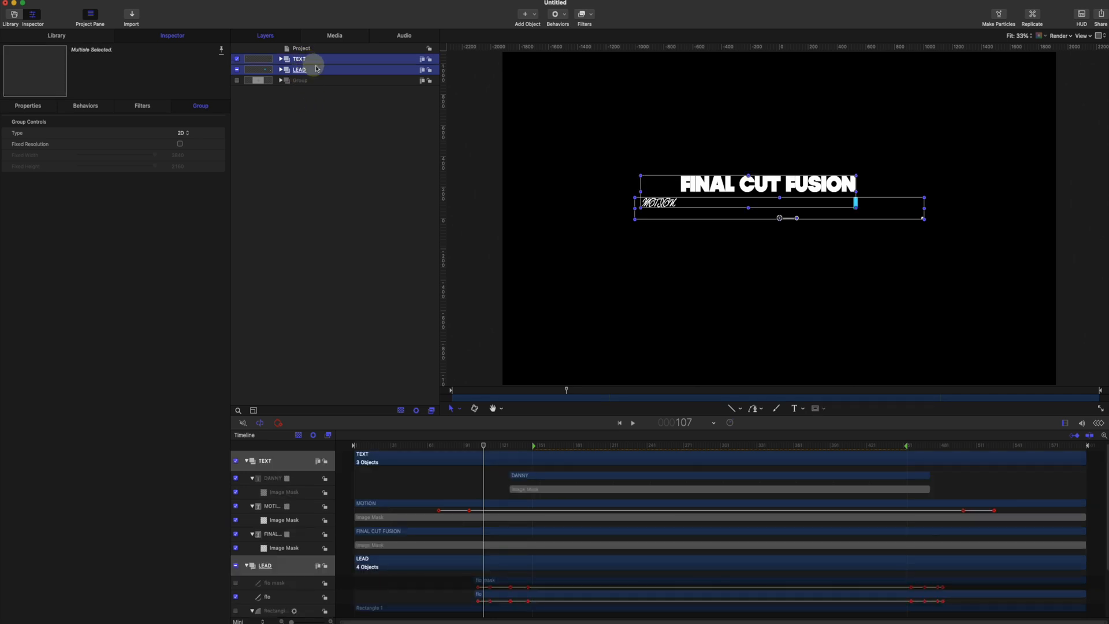
pyautogui.rightClick(316, 68)
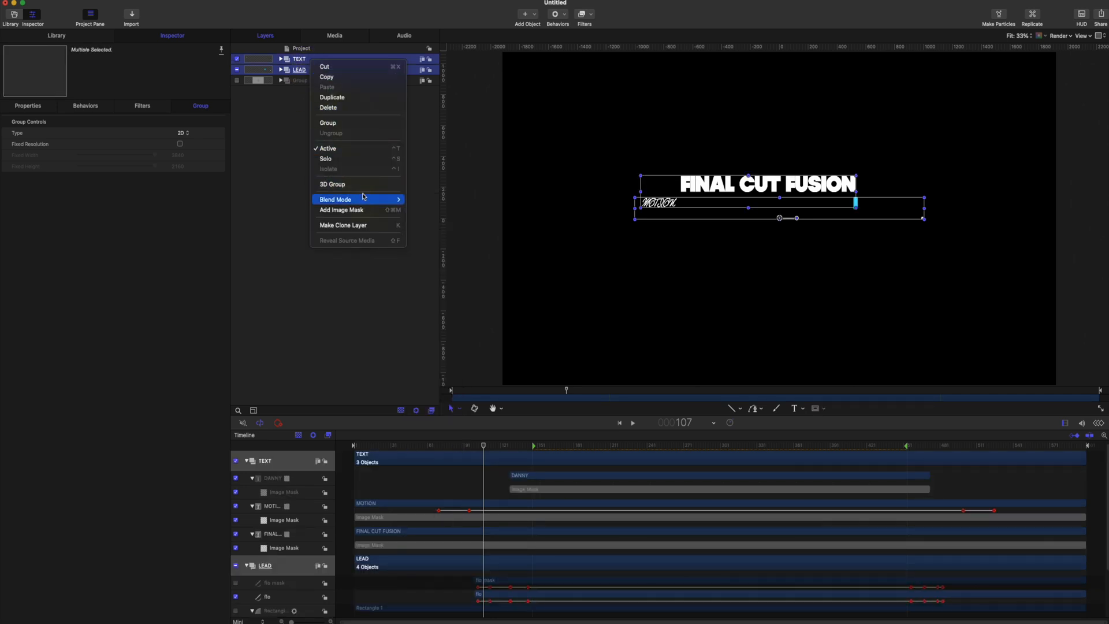
pyautogui.click(341, 122)
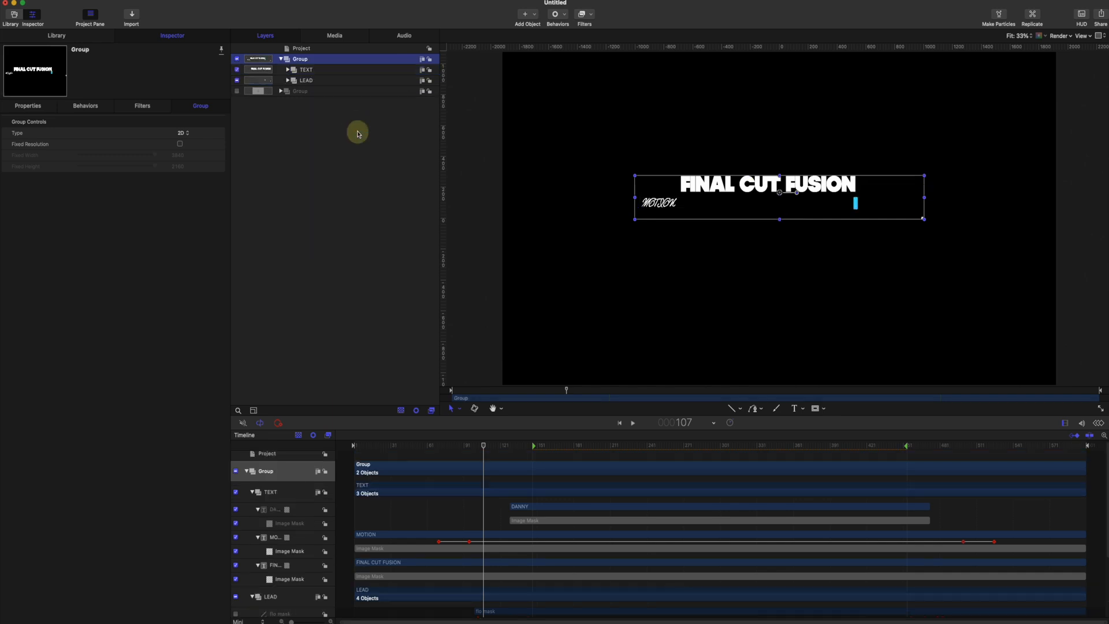
pyautogui.doubleClick(313, 60)
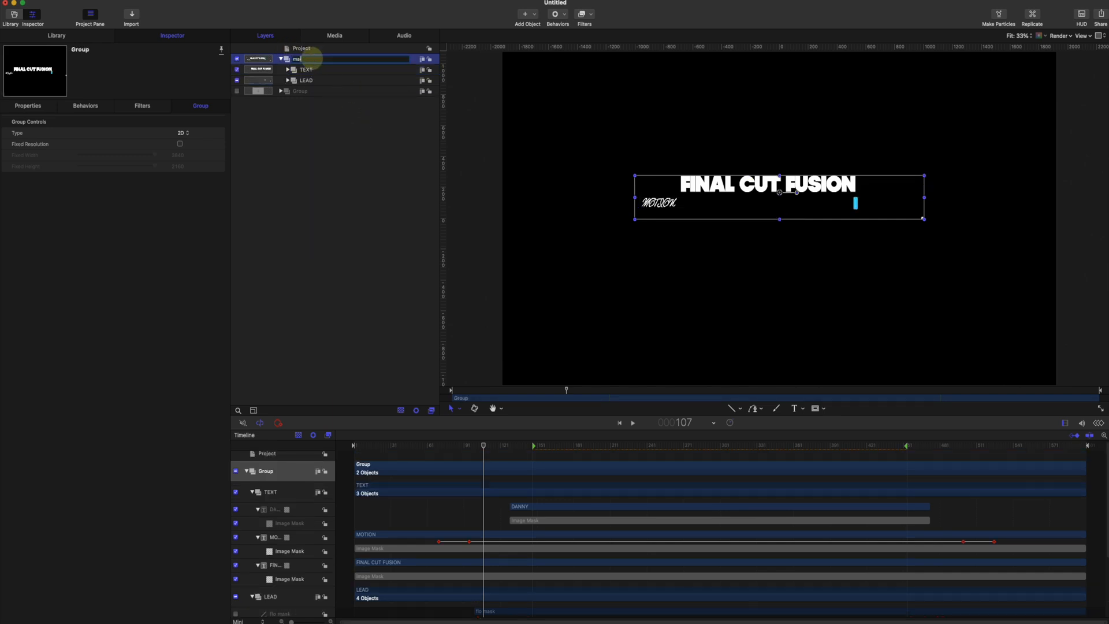
pyautogui.write('main')
pyautogui.press('Return')
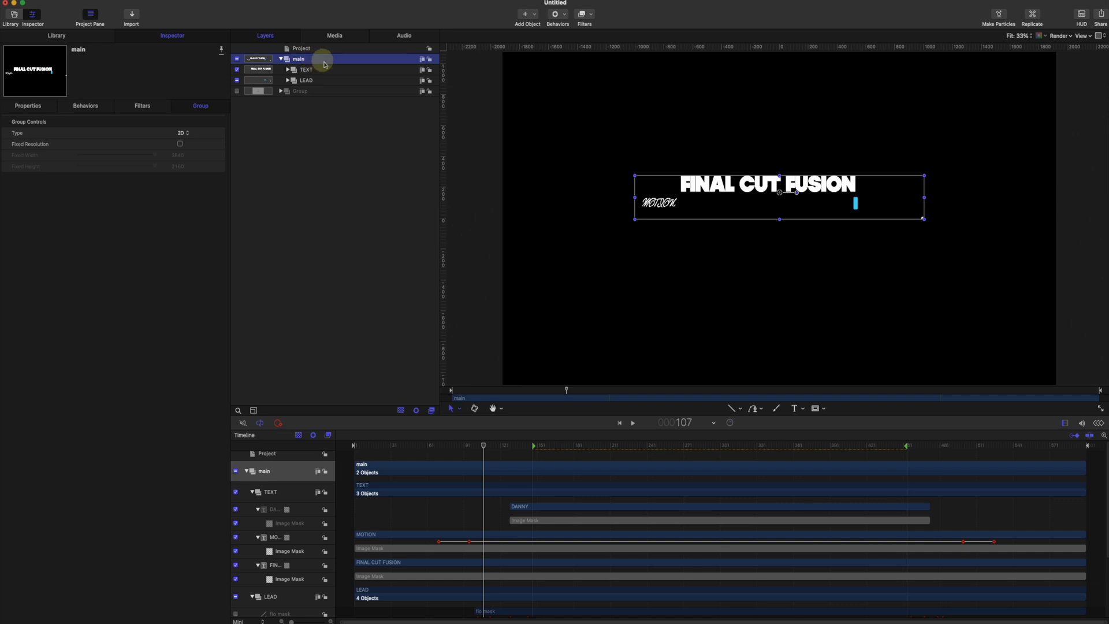
# Step: Add a camera to the project and switch the existing 2D groups to 3D
pyautogui.click(530, 16)
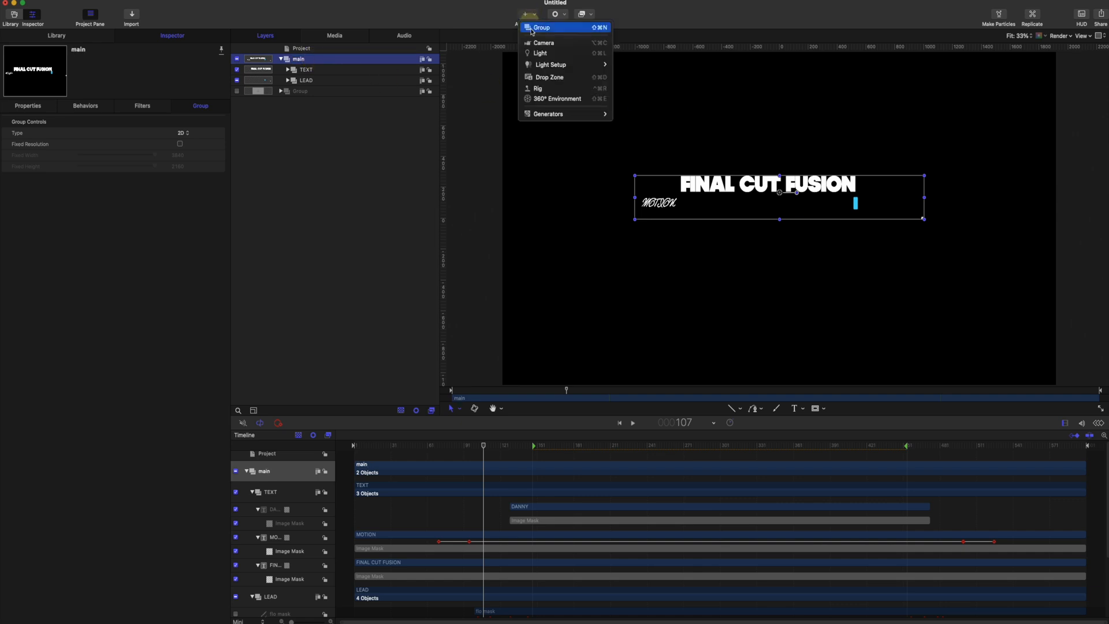
pyautogui.click(543, 43)
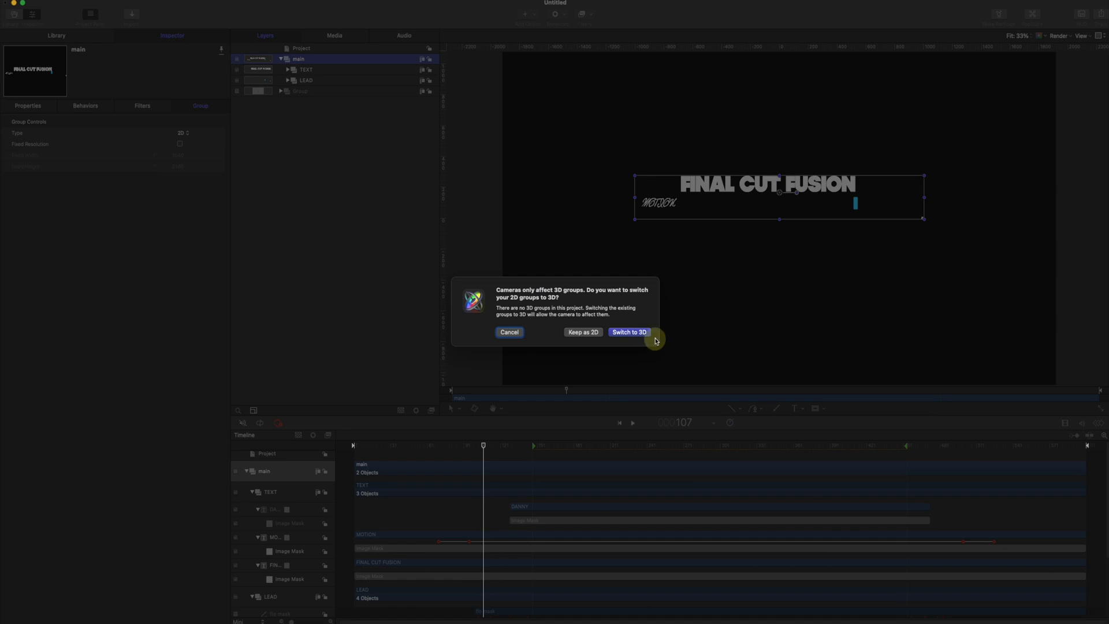
pyautogui.click(636, 332)
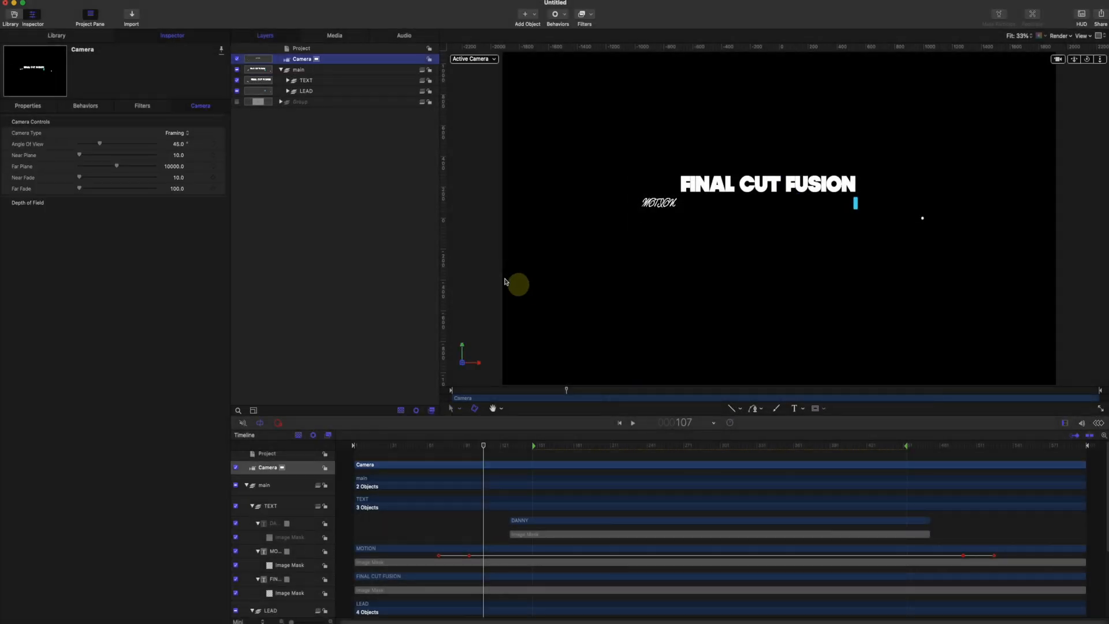
# Step: Apply the Dolly camera behavior to the new camera
pyautogui.click(525, 14)
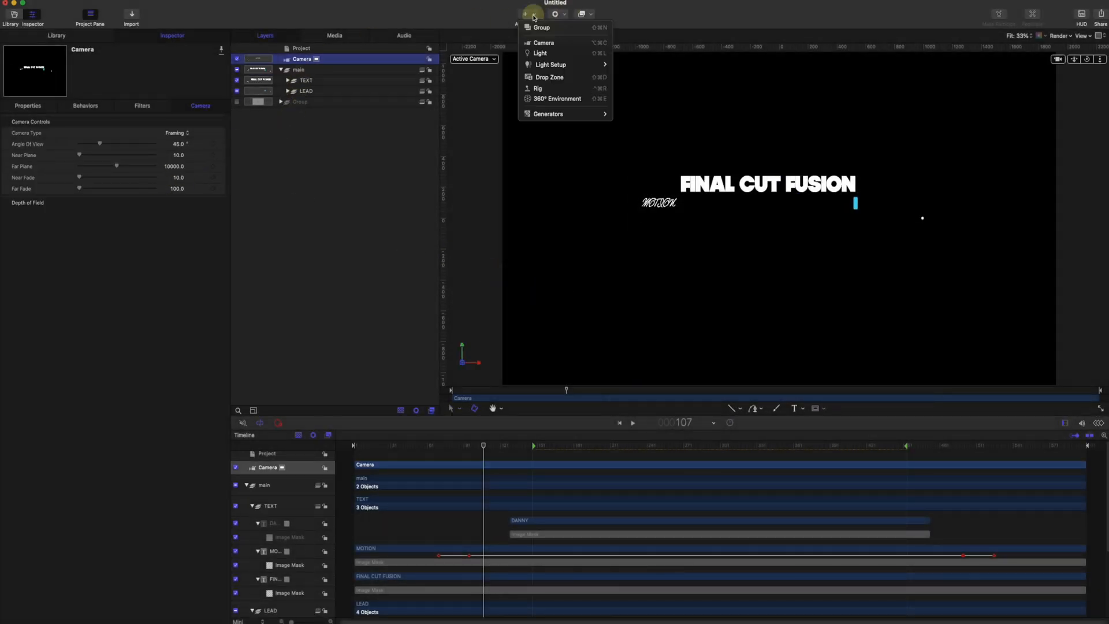
pyautogui.click(558, 13)
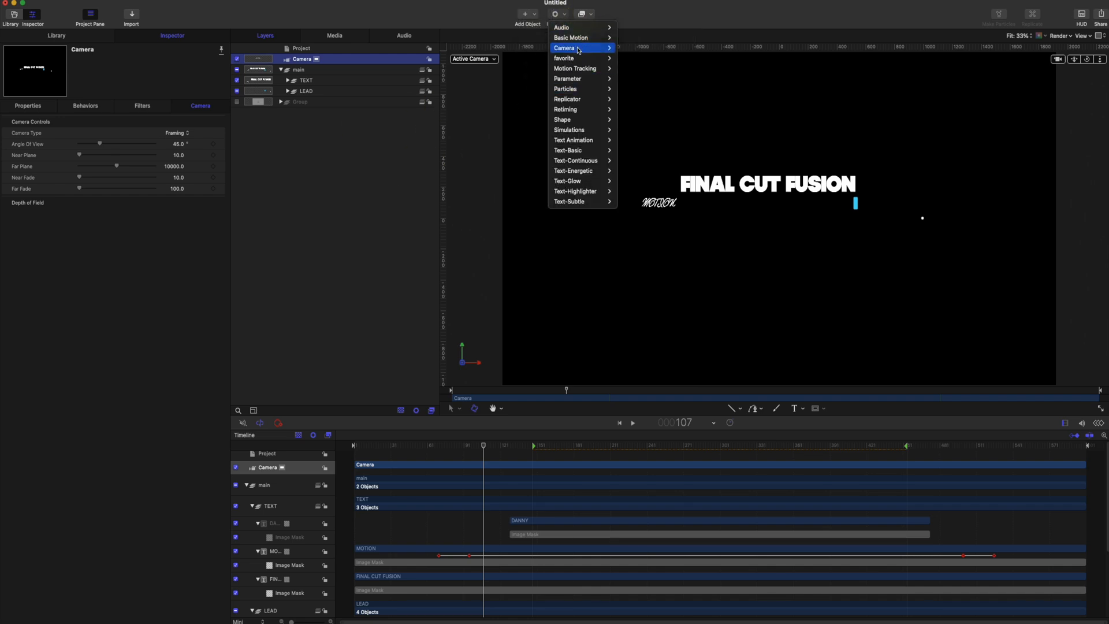
pyautogui.moveTo(581, 52)
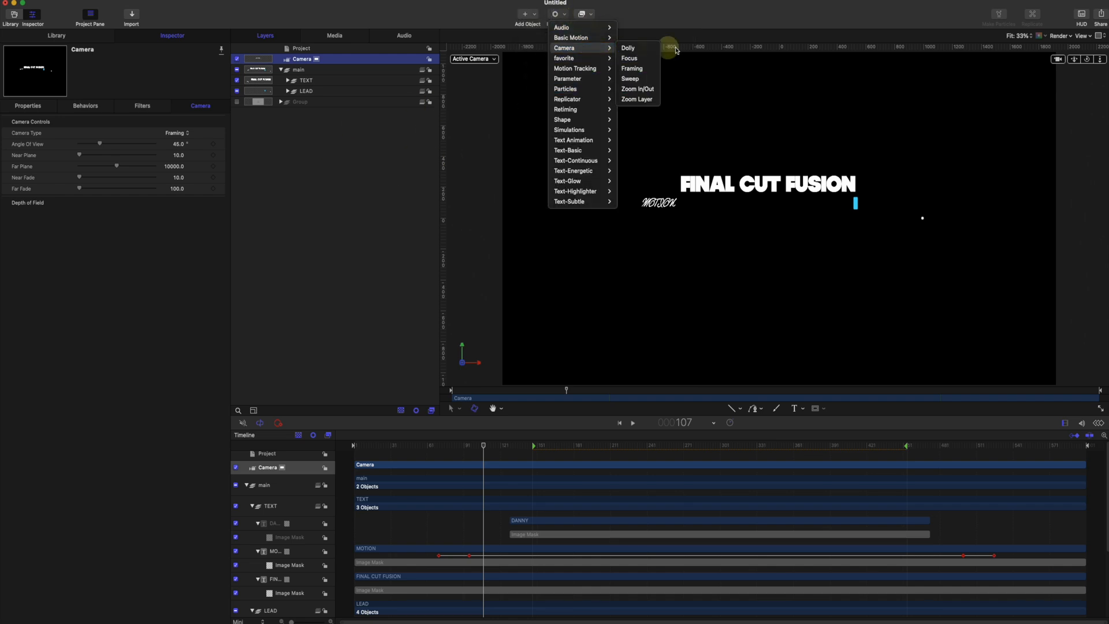
pyautogui.click(639, 50)
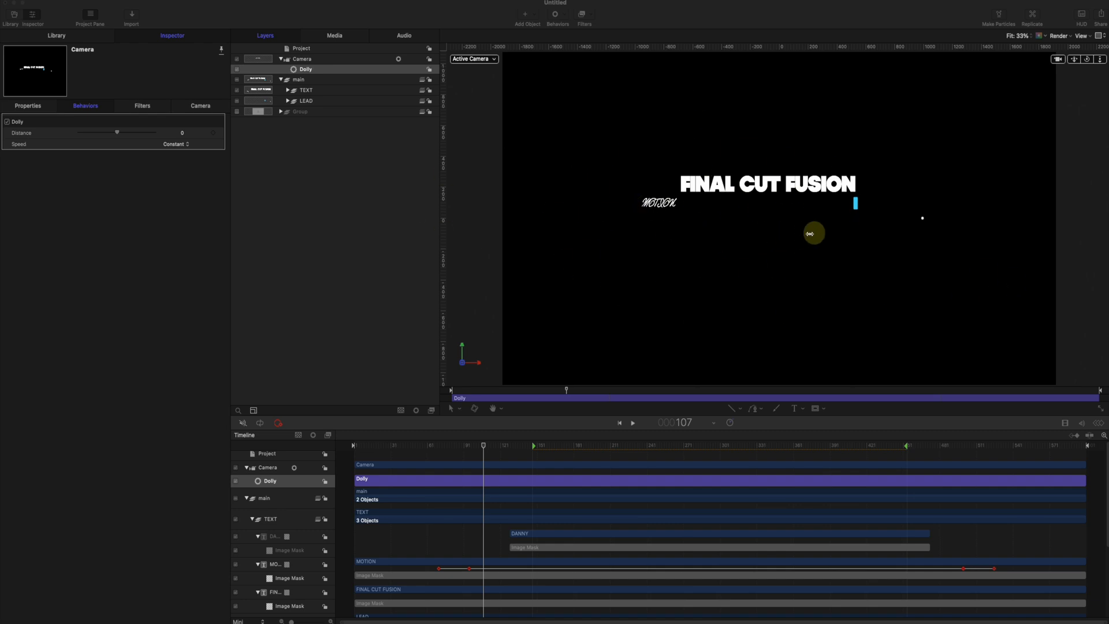
# Step: Set the Dolly behavior's distance to 150
pyautogui.click(183, 134)
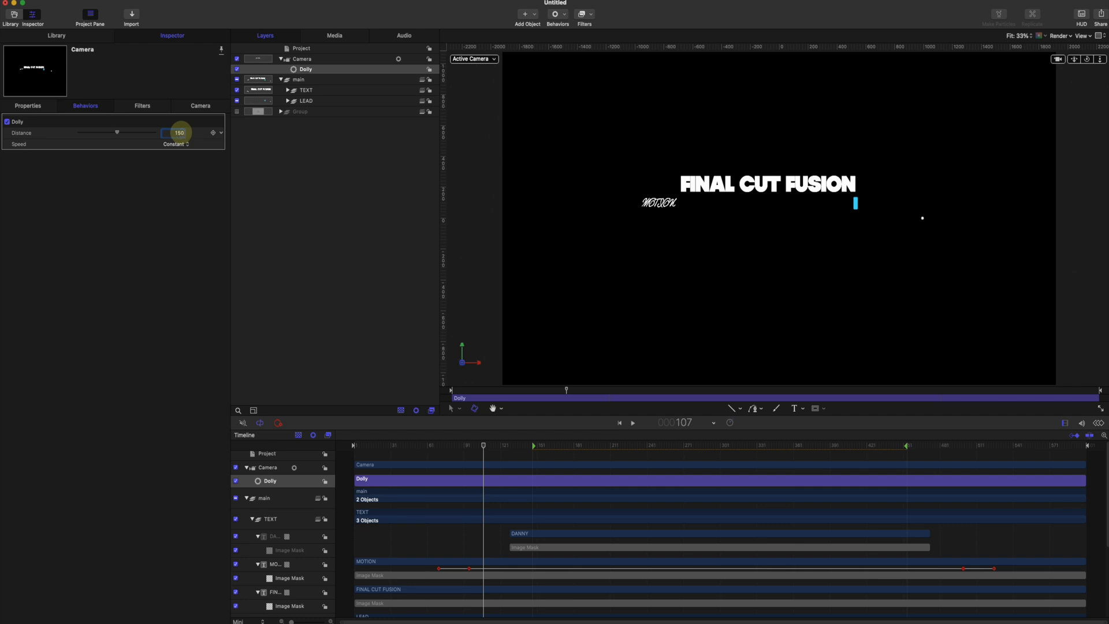
pyautogui.write('150')
pyautogui.press('Return')
# Step: Trim the end of the Dolly behavior to frame 108
pyautogui.moveTo(433, 446); pyautogui.dragTo(475, 442)
pyautogui.rightClick(1024, 464)
pyautogui.click(994, 460)
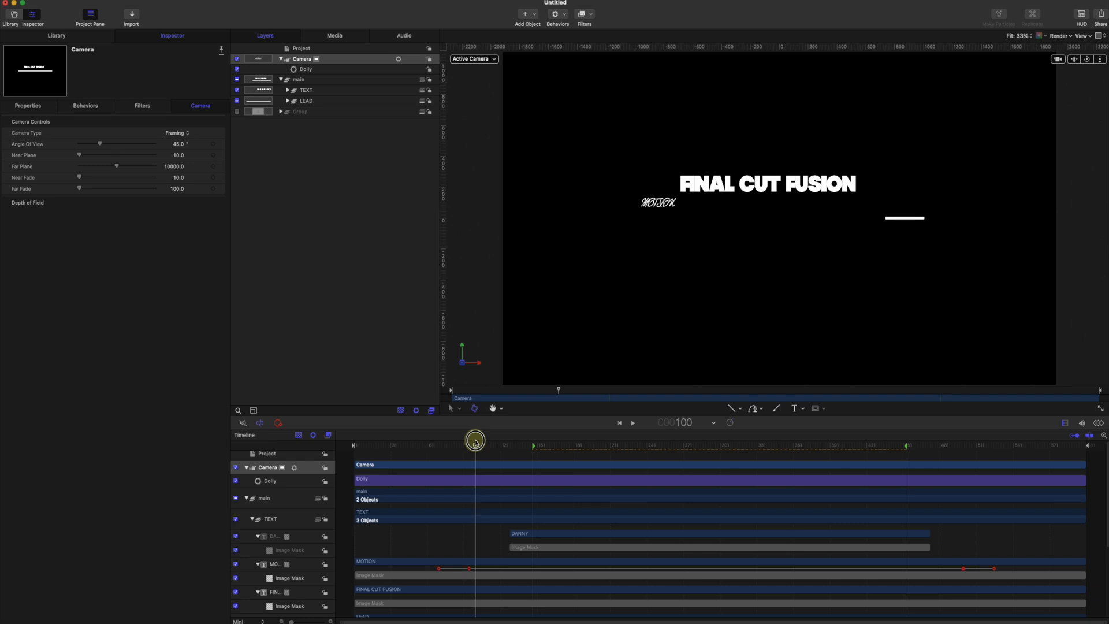
pyautogui.moveTo(475, 442)
pyautogui.mouseDown()
pyautogui.moveTo(431, 439)
pyautogui.moveTo(485, 439)
pyautogui.mouseUp()
pyautogui.click(482, 481)
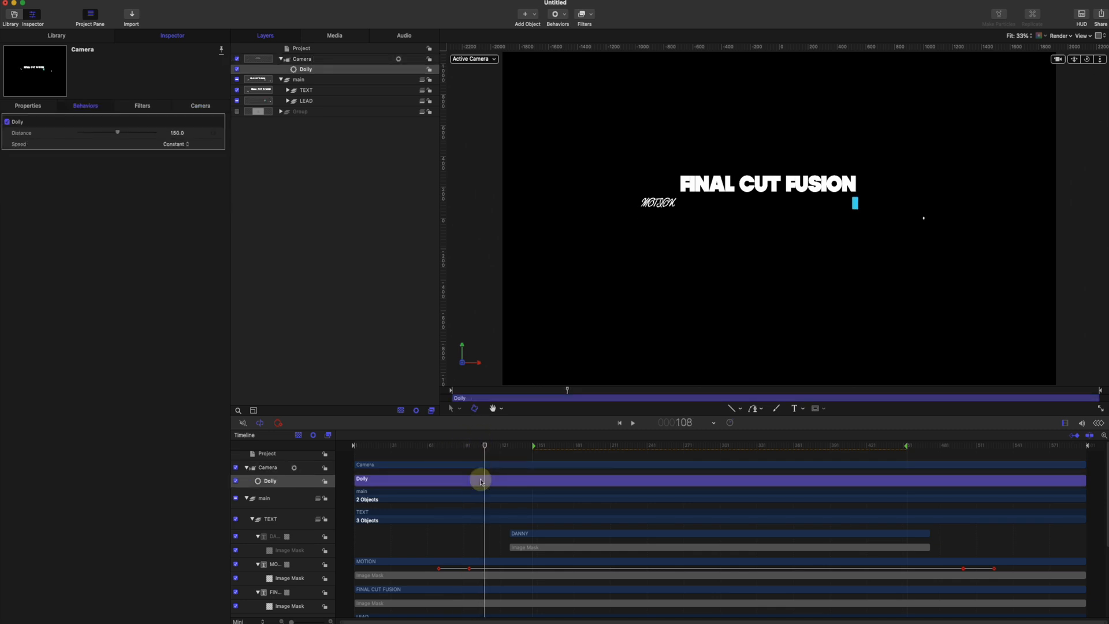
pyautogui.hotkey('alt', ']')
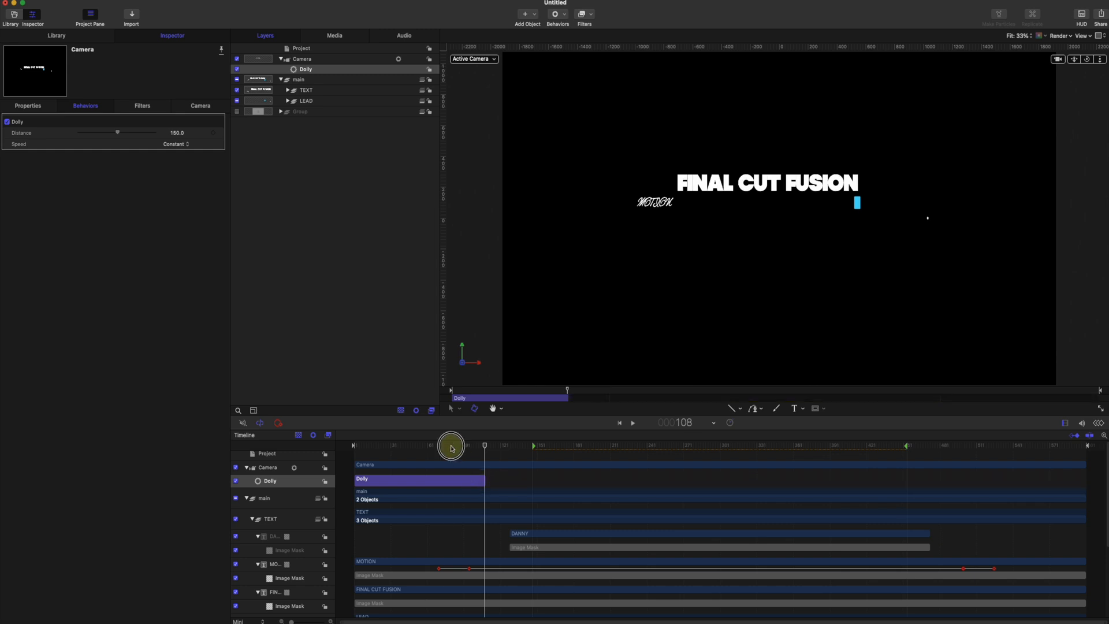
# Step: Set the Dolly behavior's speed to Ease Both and play back the camera move from near the start
pyautogui.moveTo(448, 445); pyautogui.dragTo(801, 501)
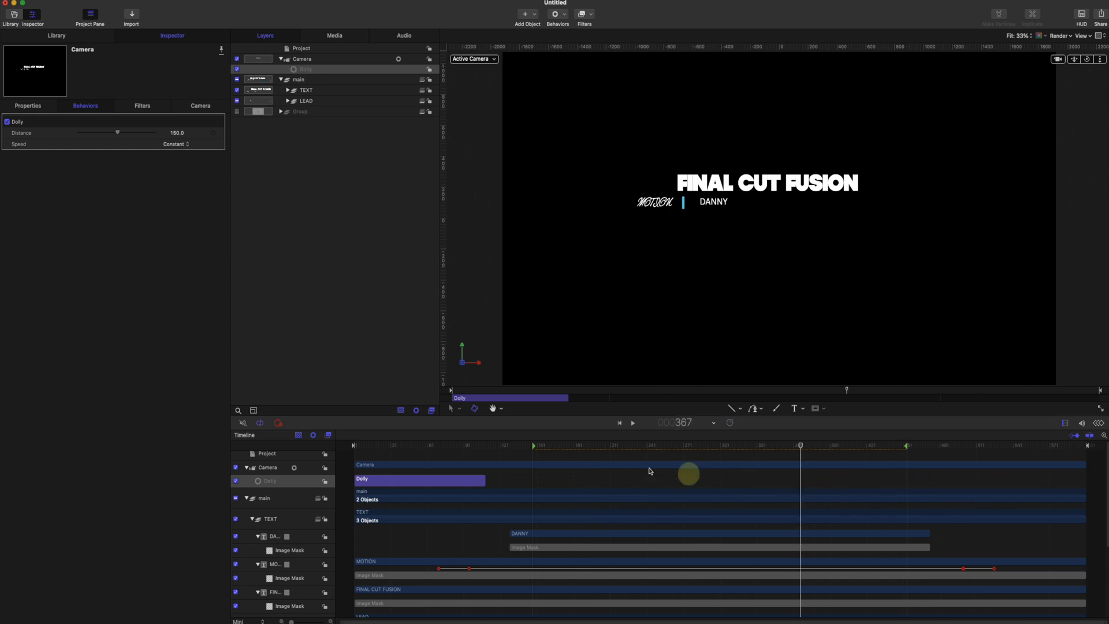
pyautogui.click(176, 144)
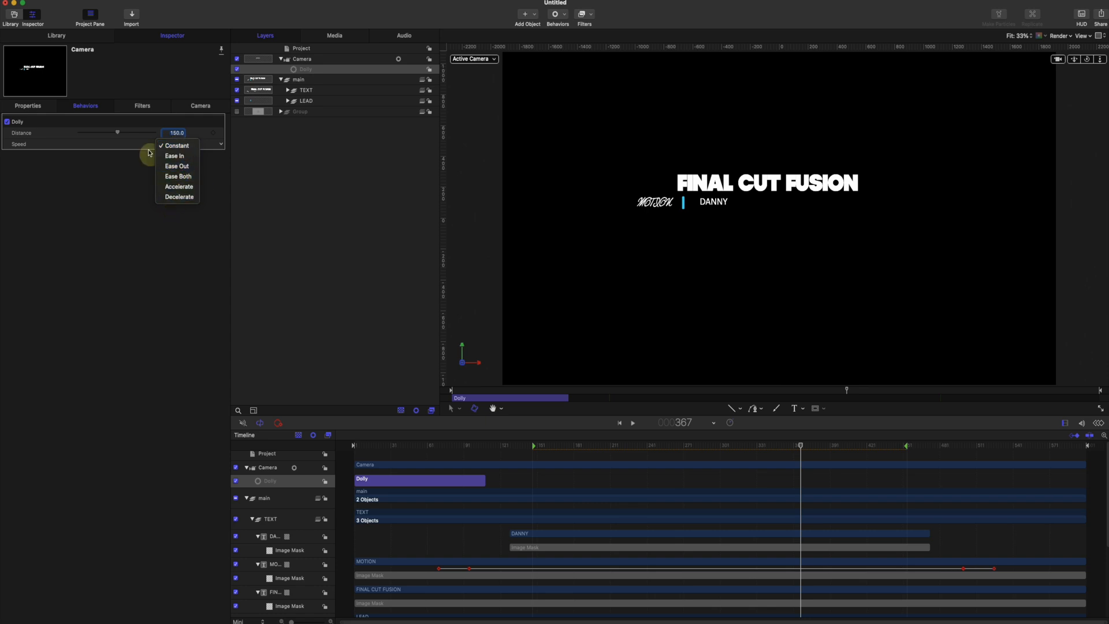
pyautogui.click(190, 179)
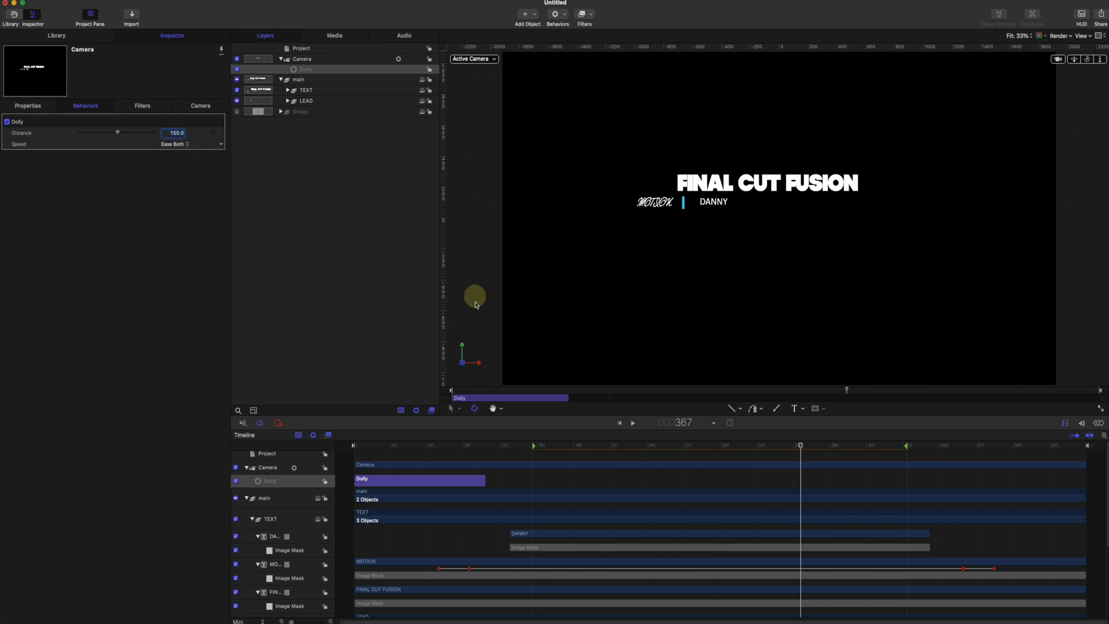
pyautogui.moveTo(453, 445); pyautogui.dragTo(371, 448)
pyautogui.press('space')
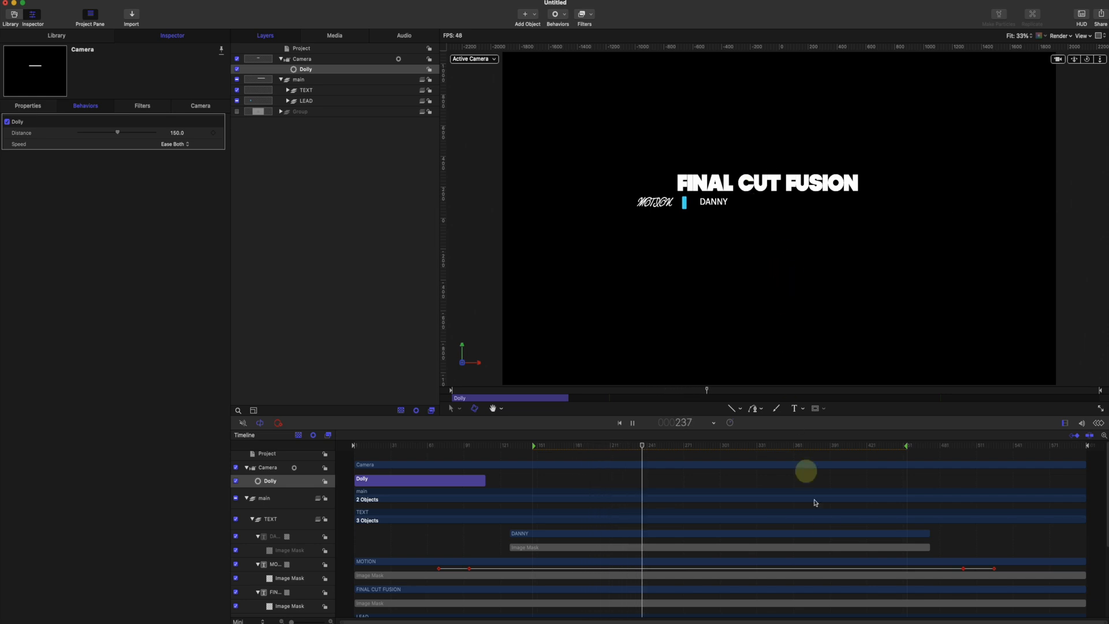
pyautogui.press('space')
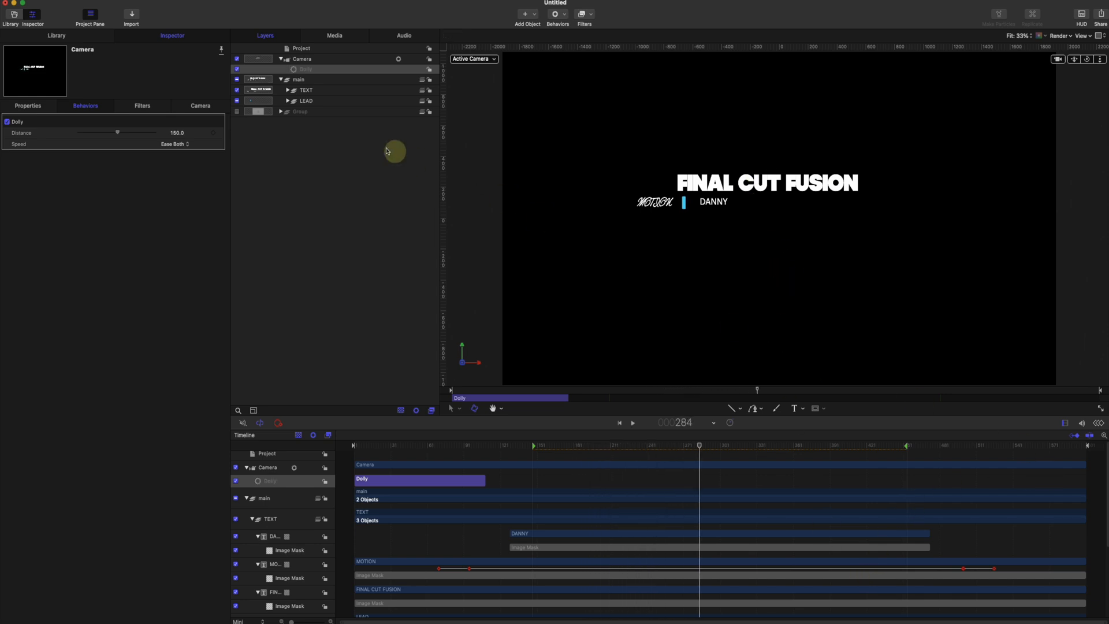
# Step: Expand the TEXT and LEAD groups and reveal the image masks under the name and MOTION text layers
pyautogui.click(288, 90)
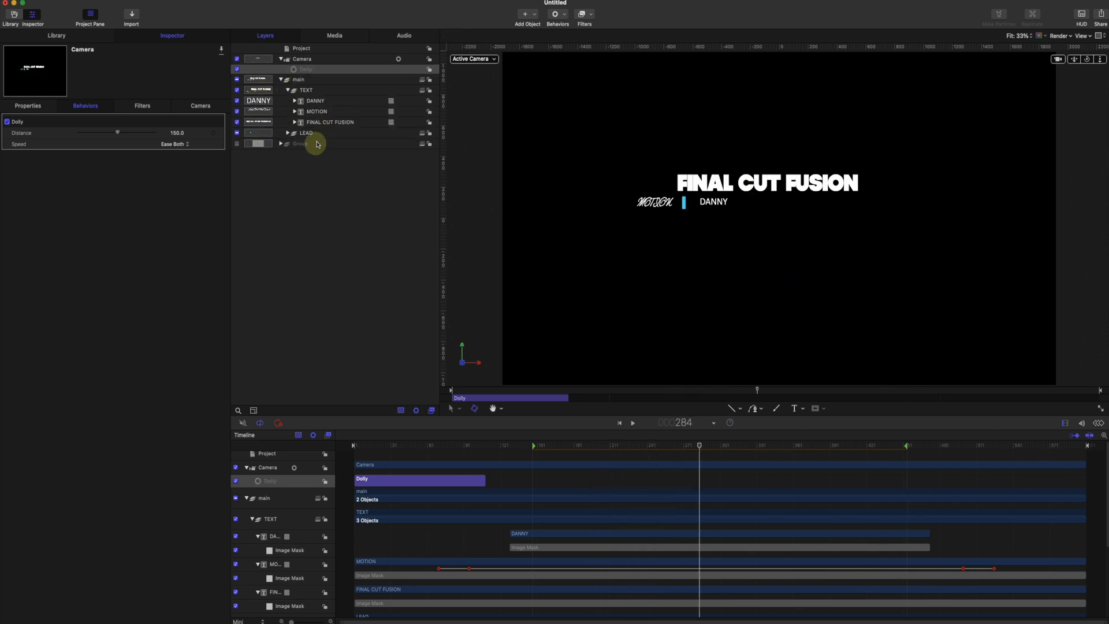
pyautogui.click(295, 123)
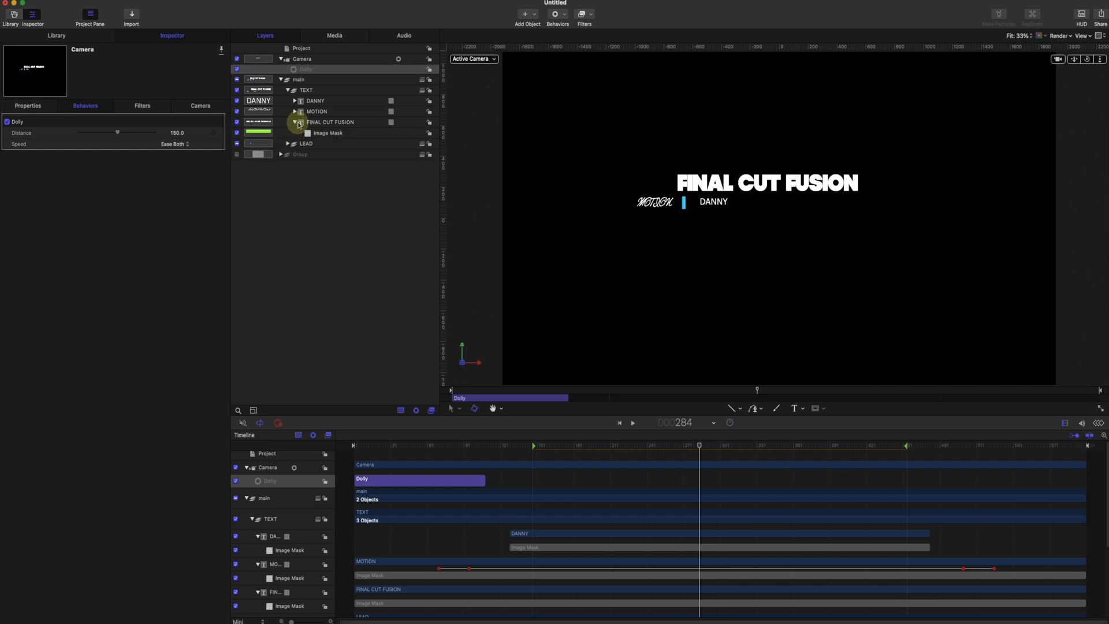
pyautogui.click(300, 123)
pyautogui.click(295, 122)
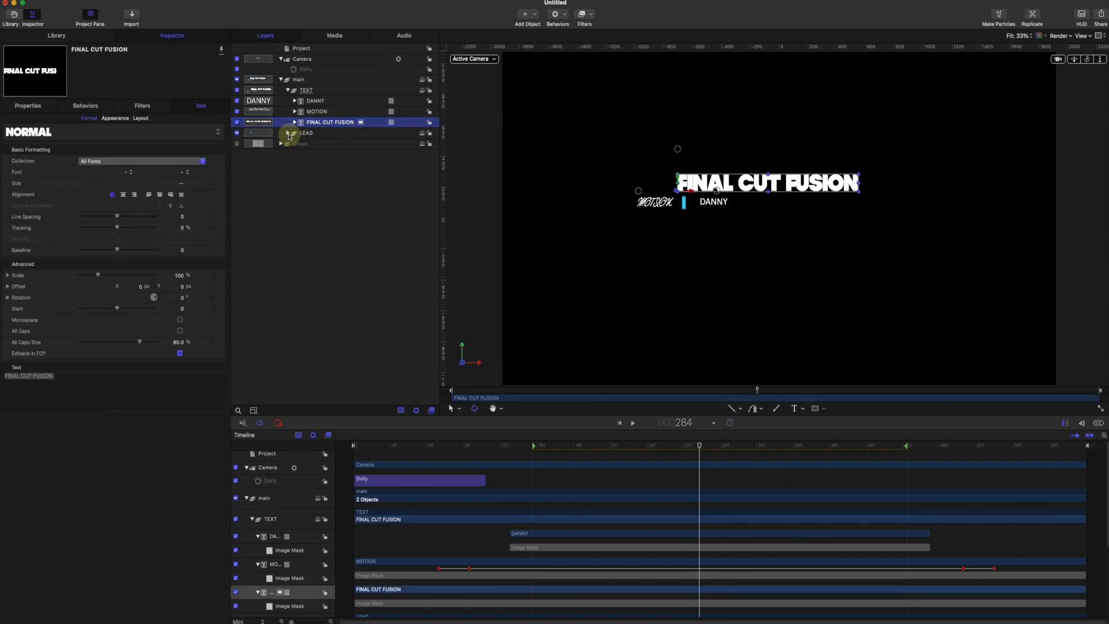
pyautogui.click(287, 133)
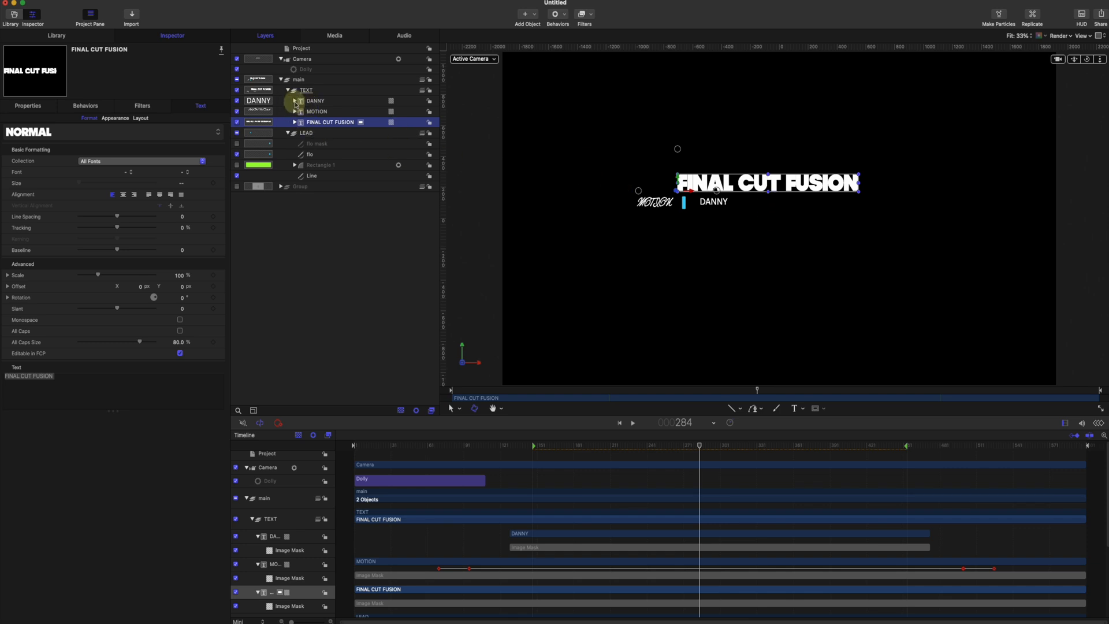
pyautogui.click(295, 101)
pyautogui.click(294, 122)
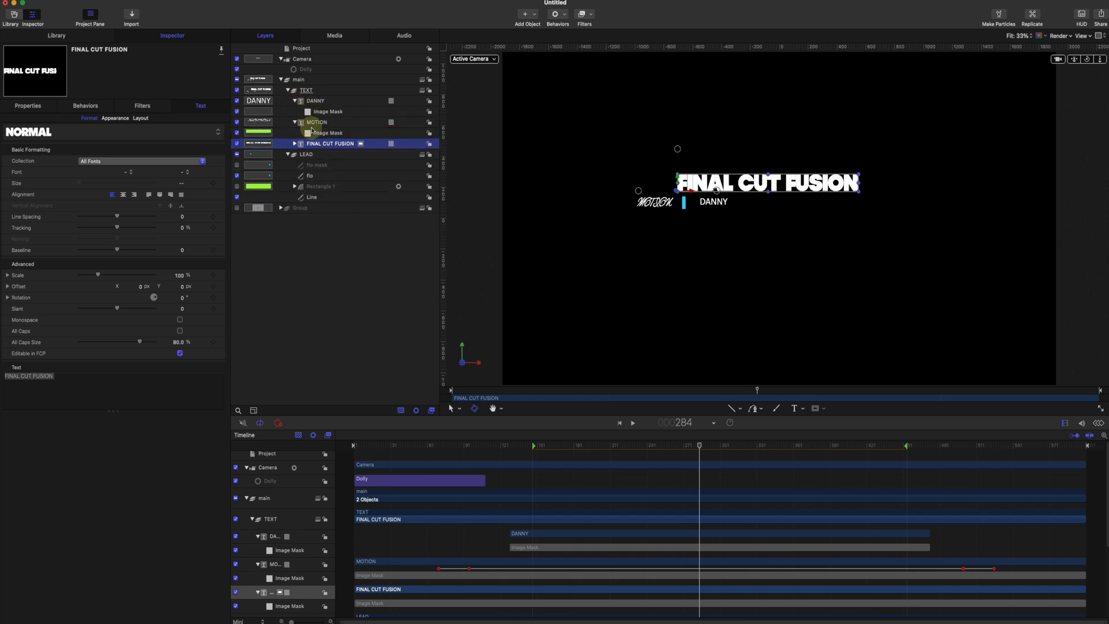
# Step: Add a Link parameter behavior to the face color of the MOTION text
pyautogui.click(315, 123)
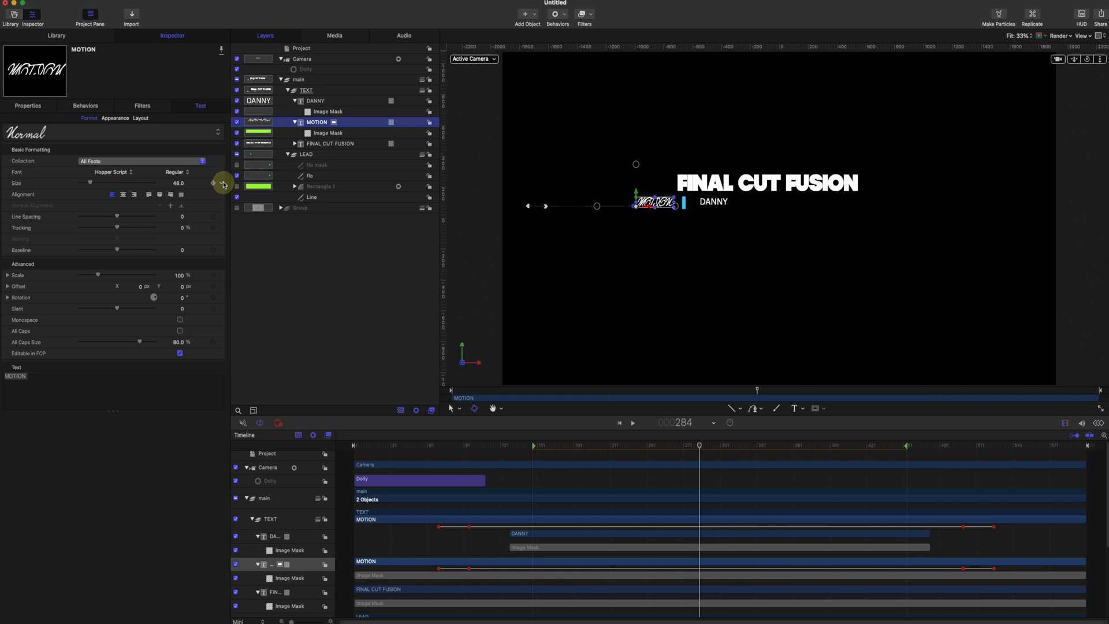
pyautogui.click(223, 184)
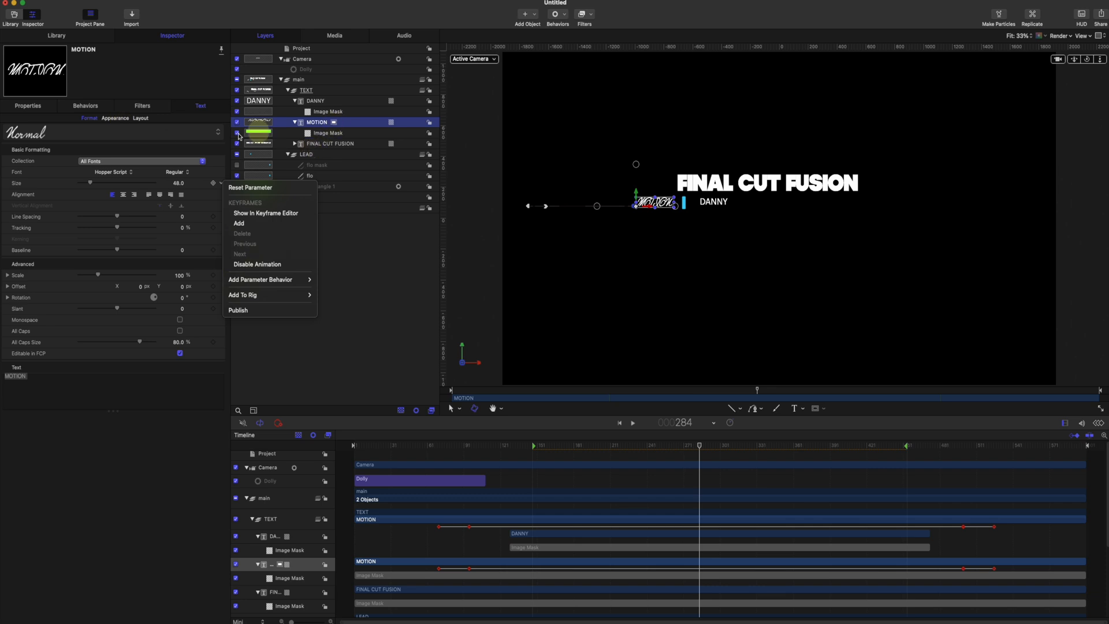
pyautogui.click(117, 118)
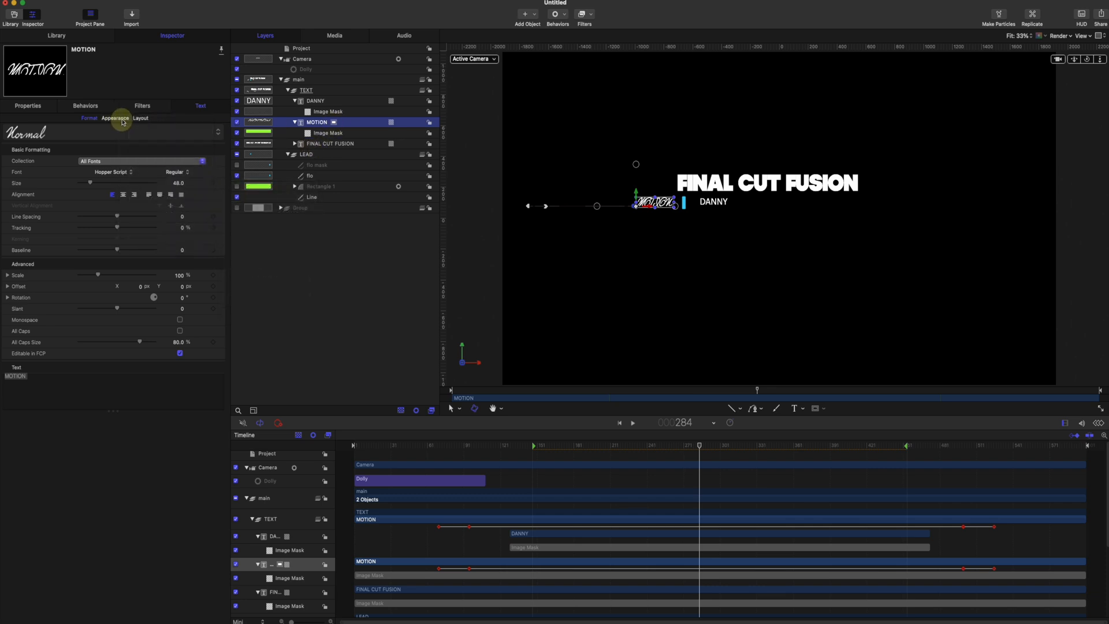
pyautogui.click(118, 122)
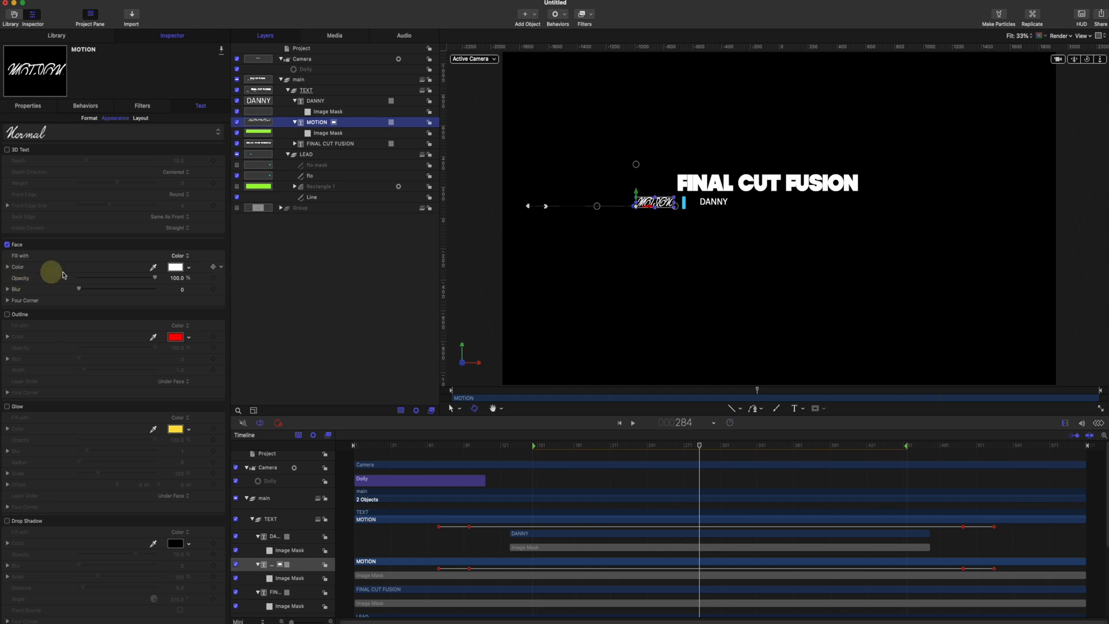
pyautogui.click(223, 269)
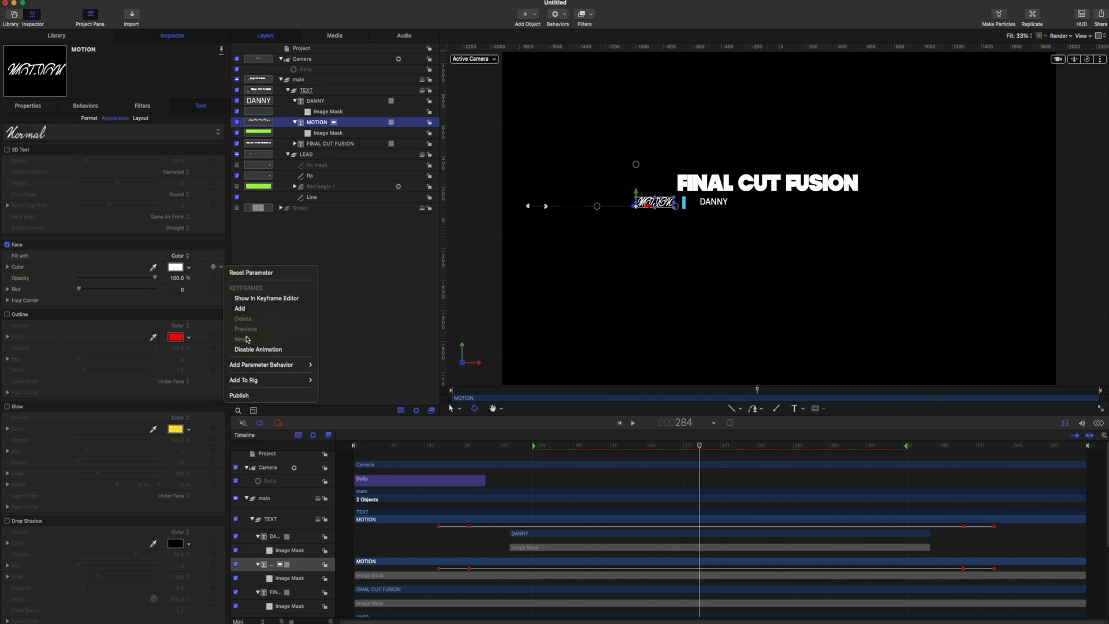
pyautogui.moveTo(259, 370)
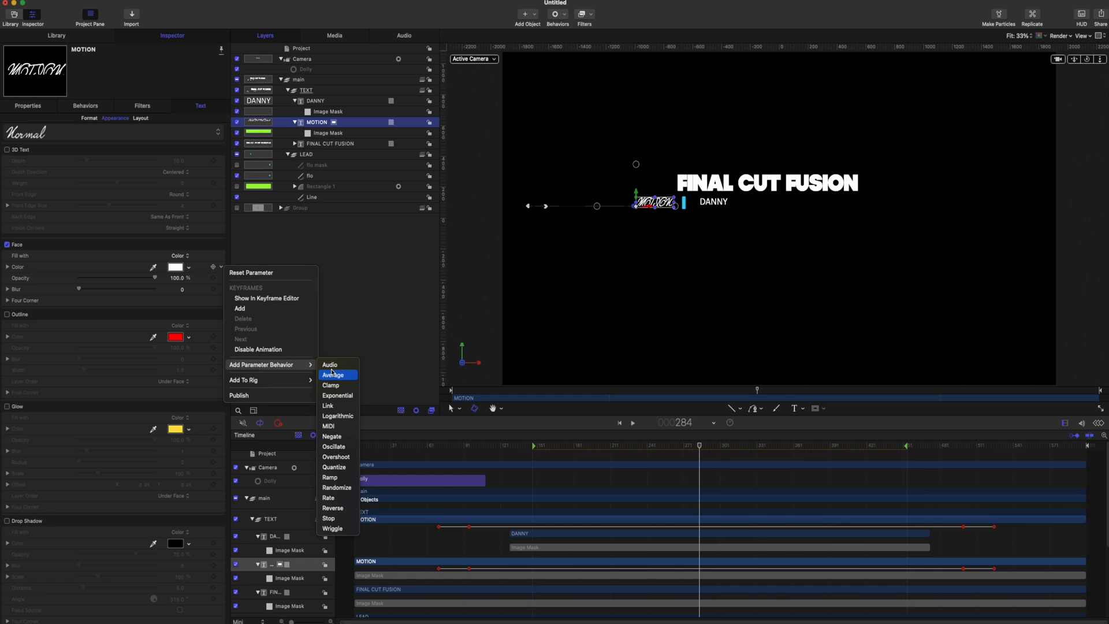
pyautogui.click(328, 406)
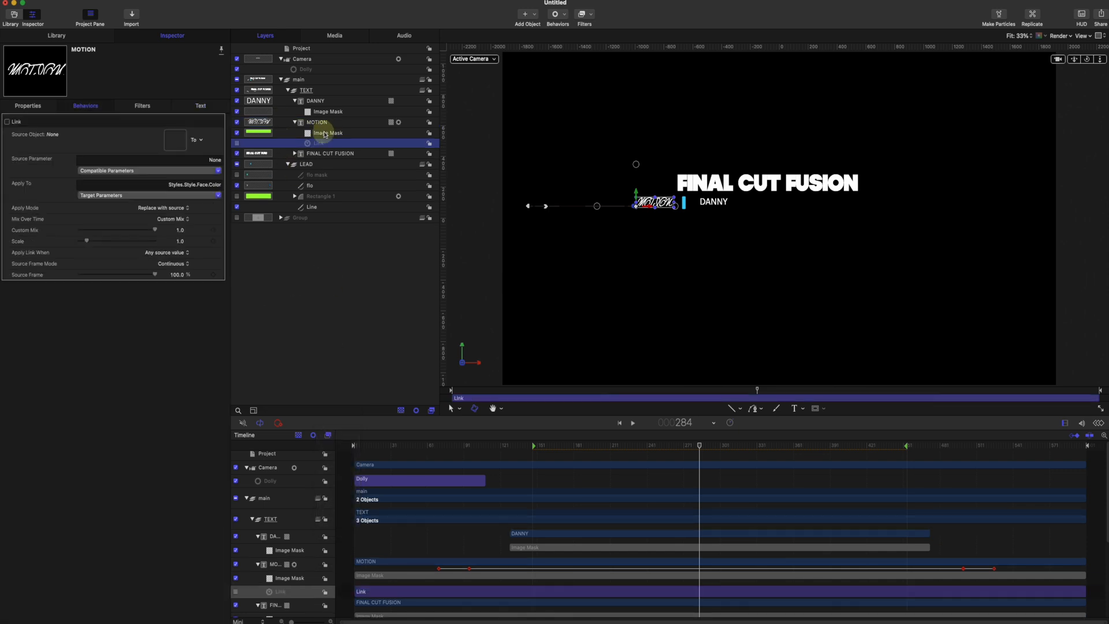
# Step: Use the name text layer as the Link's source object, with its complete face color as the source parameter
pyautogui.moveTo(312, 101); pyautogui.dragTo(176, 140)
pyautogui.click(212, 168)
pyautogui.moveTo(209, 182)
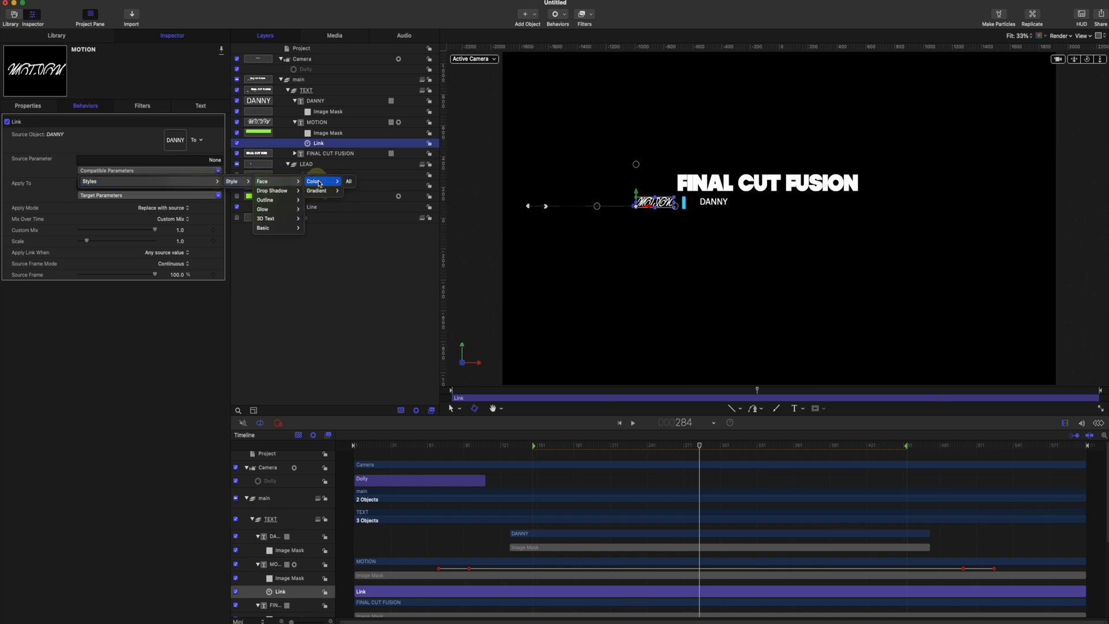
pyautogui.moveTo(315, 181)
pyautogui.click(351, 182)
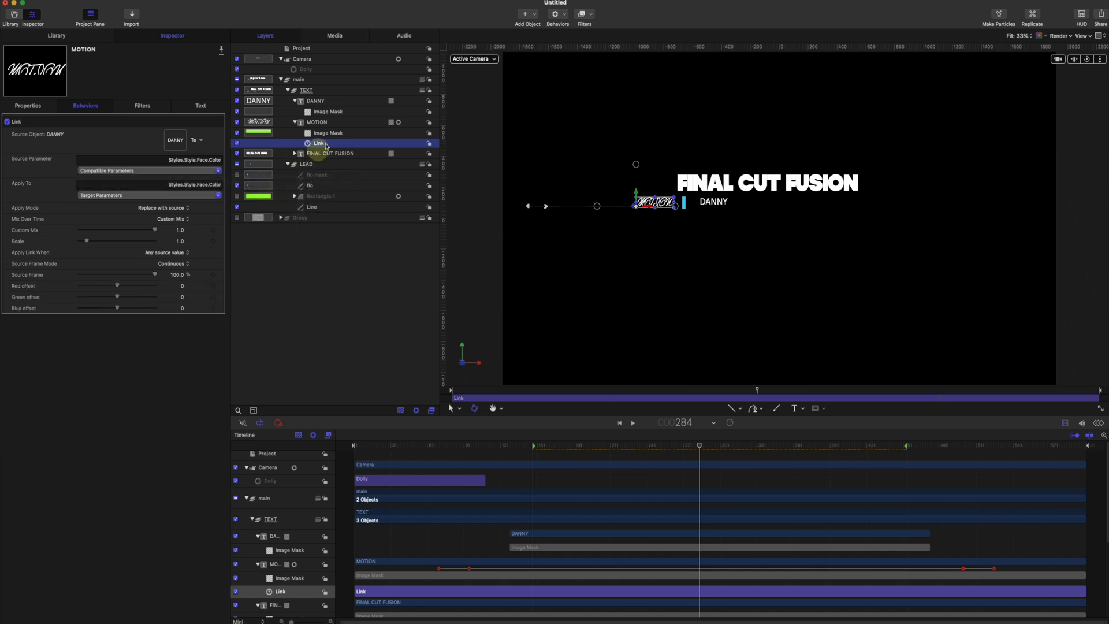
# Step: Change the name text layer's face color from the color picker to a medium cyan blue
pyautogui.click(315, 101)
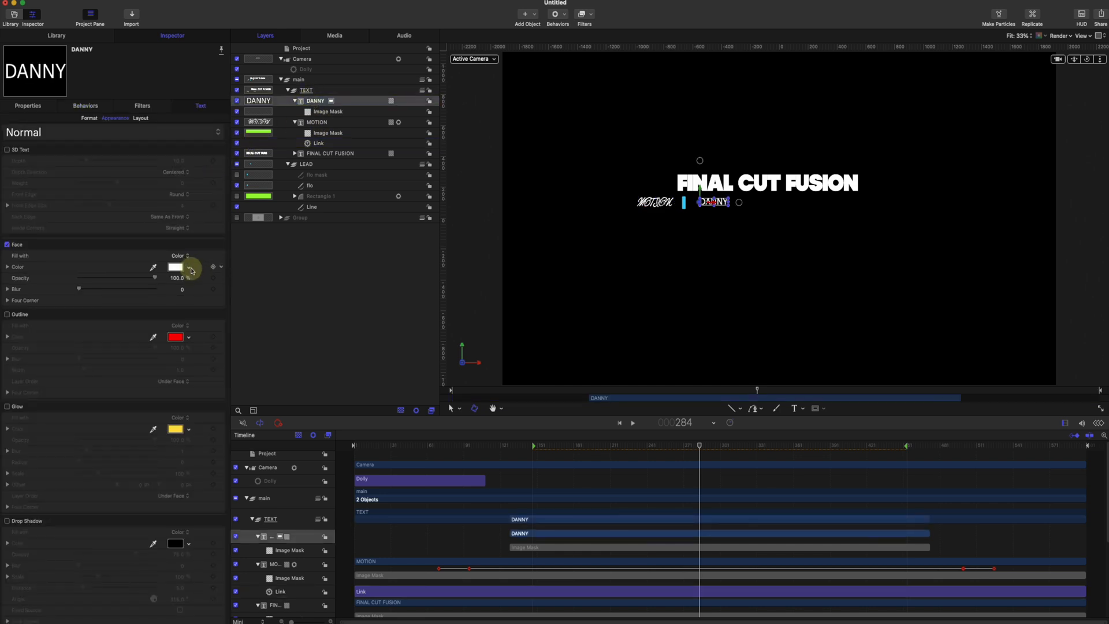
pyautogui.click(190, 268)
pyautogui.click(205, 313)
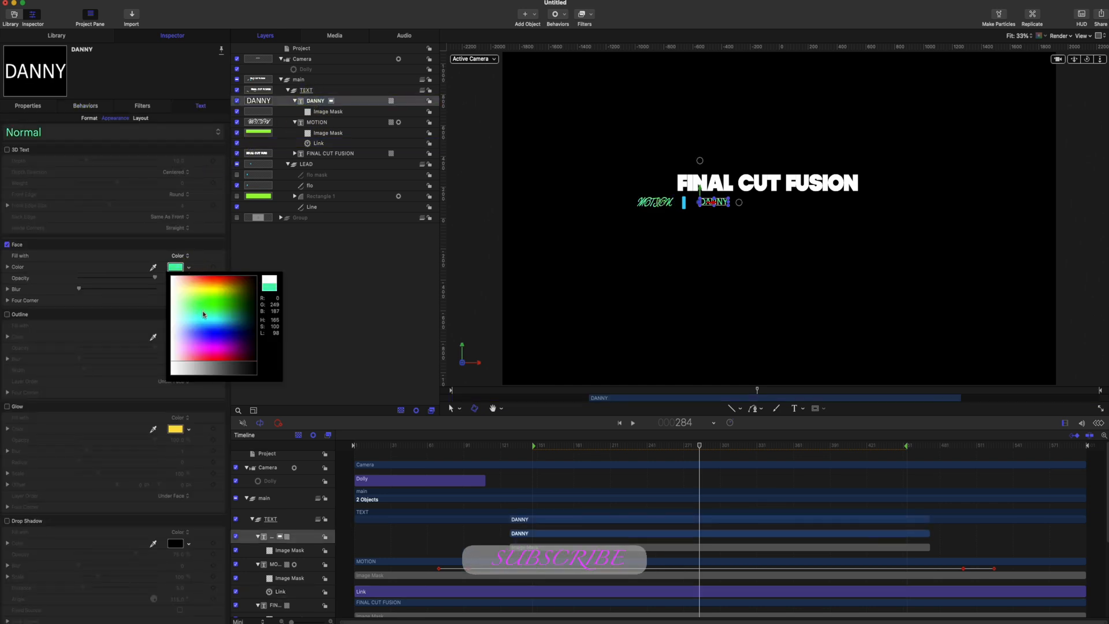
pyautogui.click(220, 322)
pyautogui.moveTo(220, 322)
pyautogui.mouseDown()
pyautogui.moveTo(227, 332)
pyautogui.moveTo(228, 318)
pyautogui.mouseUp()
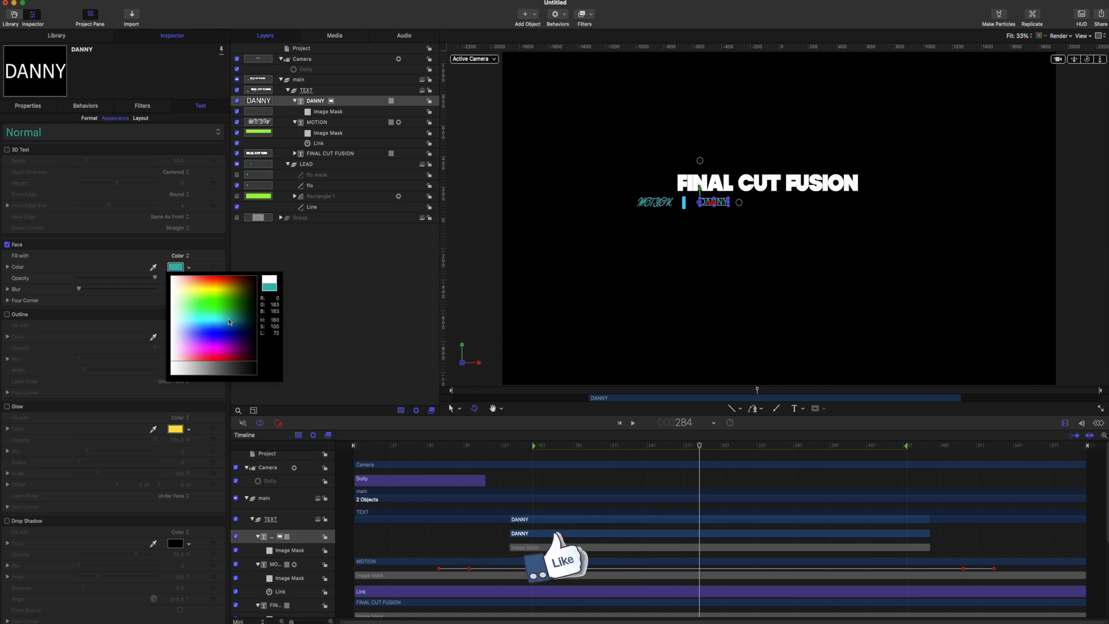
pyautogui.click(229, 322)
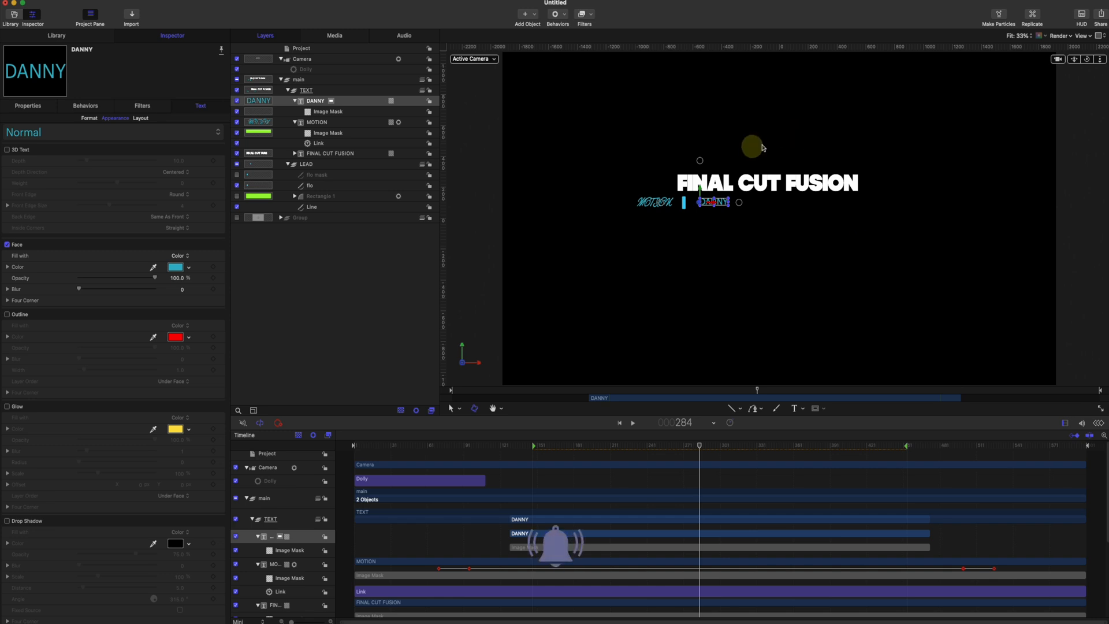